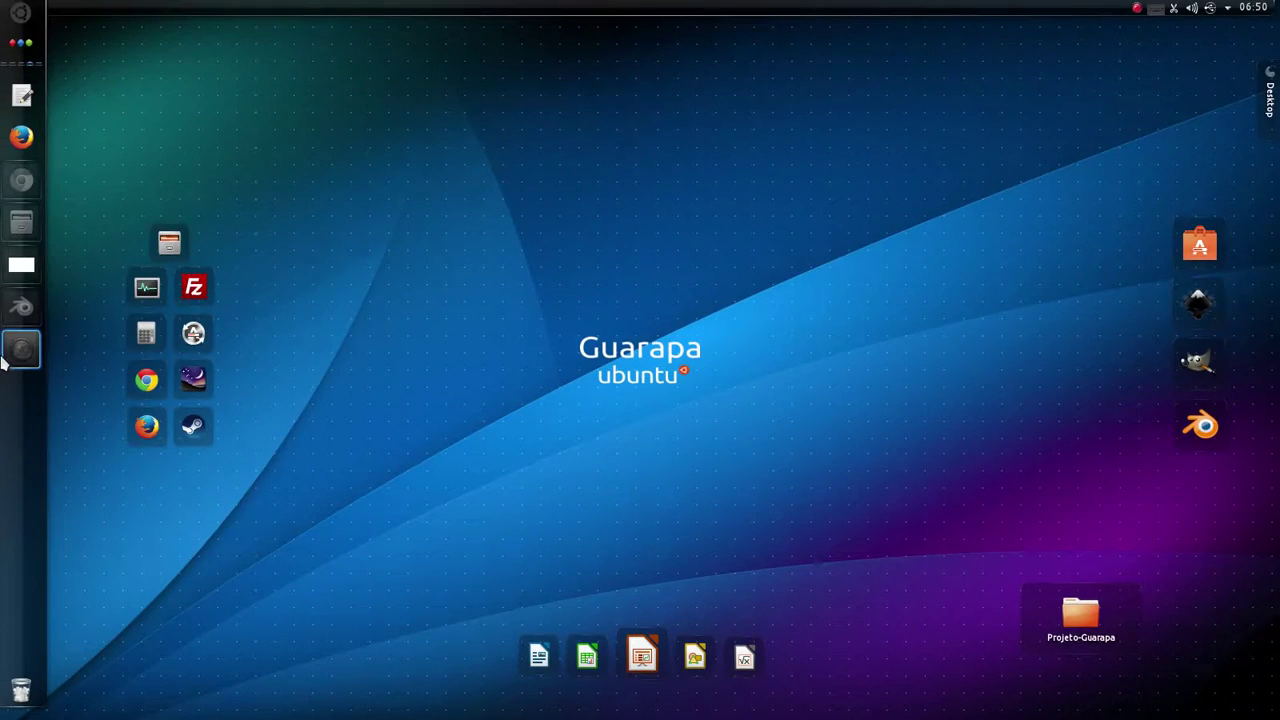
# Step: Launch Blender, hide the GIMP window, and close the splash screen to reach the default scene
pyautogui.click(12, 316)
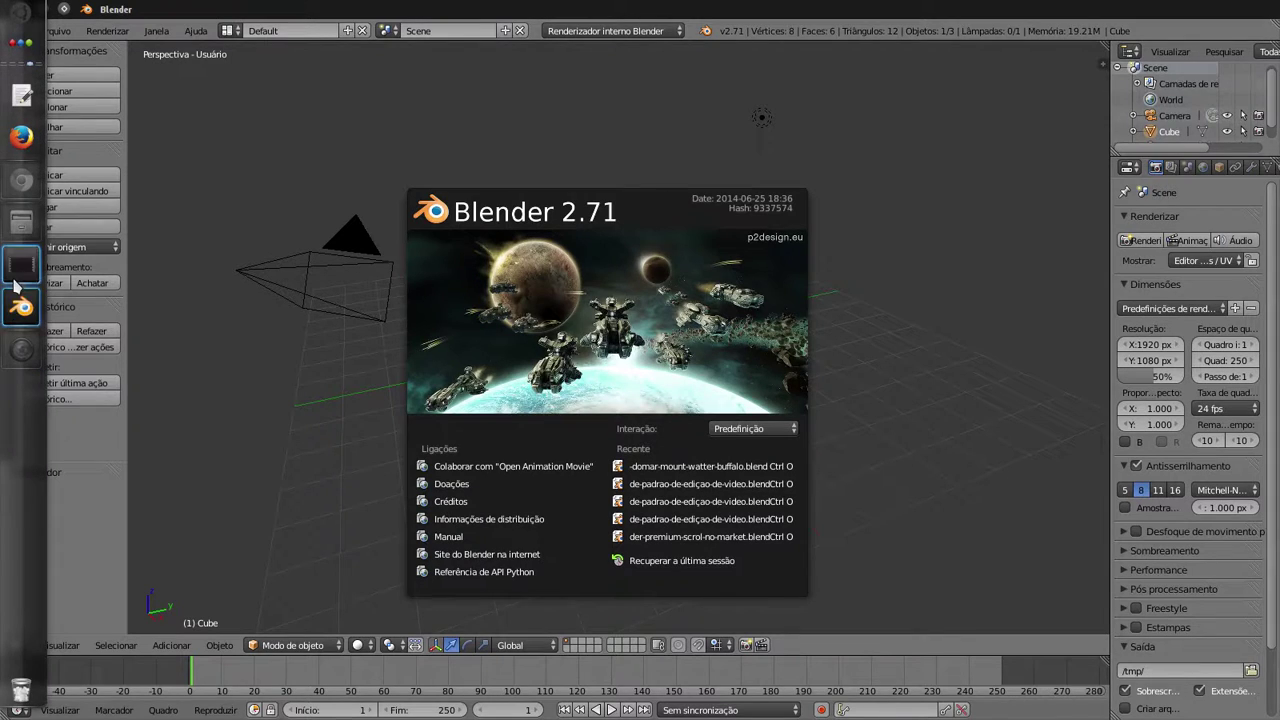
pyautogui.click(21, 265)
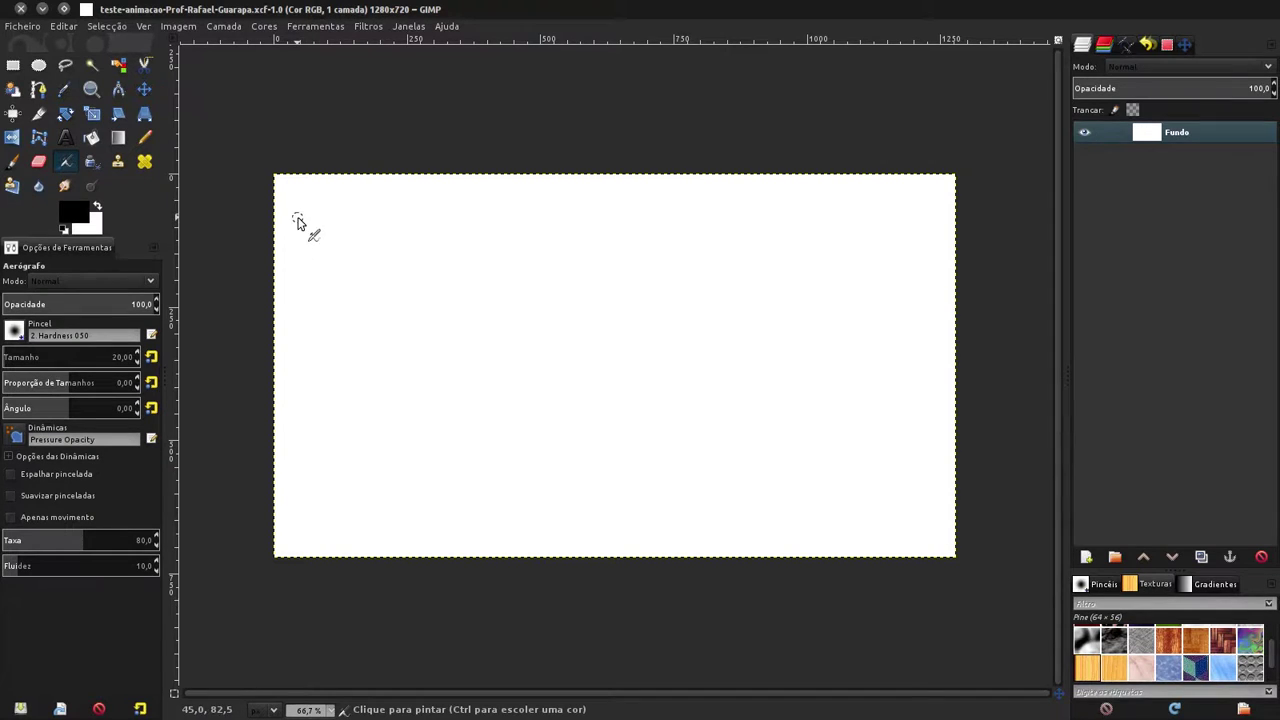
pyautogui.click(44, 9)
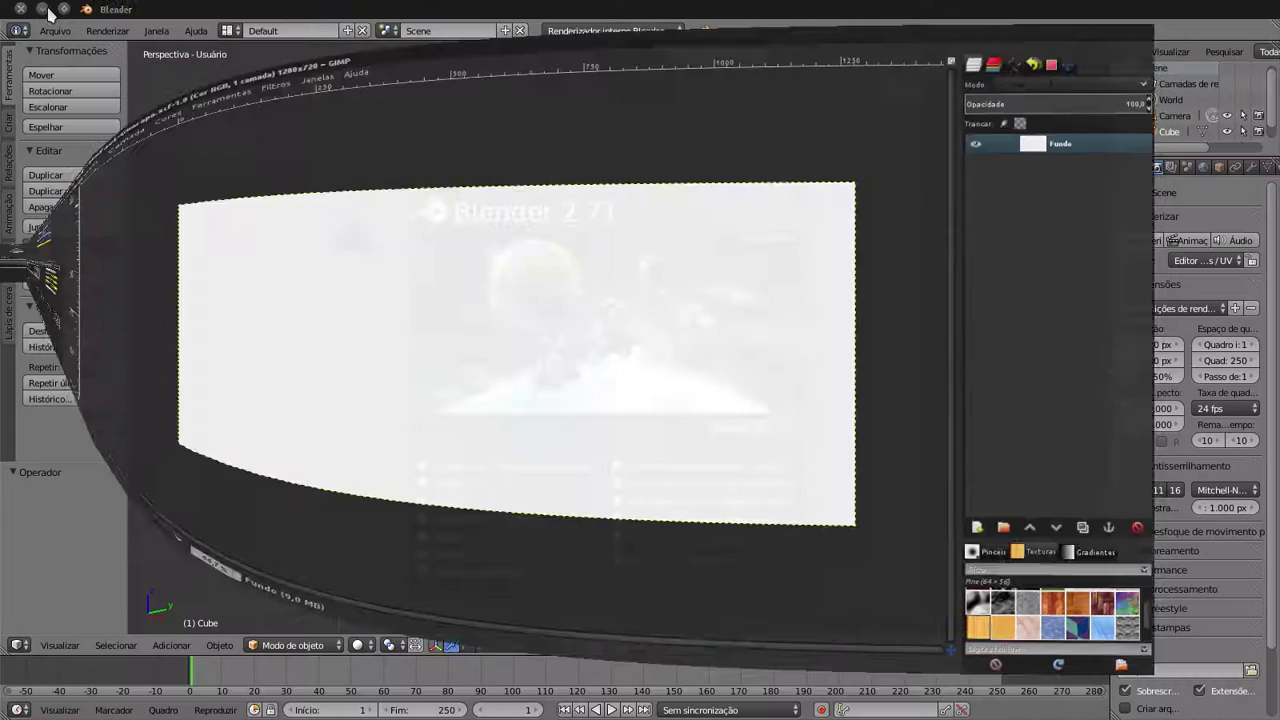
pyautogui.click(240, 46)
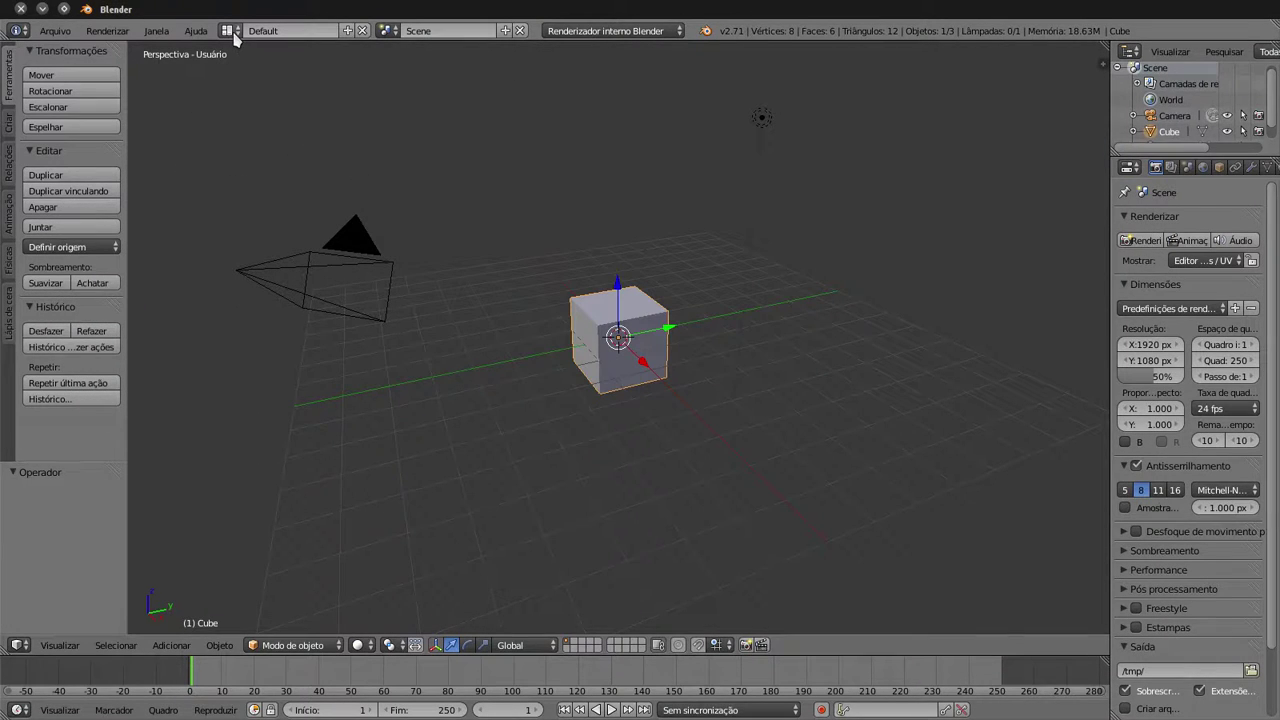
pyautogui.click(228, 30)
# Step: Switch Blender to the Video Editing layout and open Dolphin on the Video-aula-de-Blender-15 folder
pyautogui.click(258, 181)
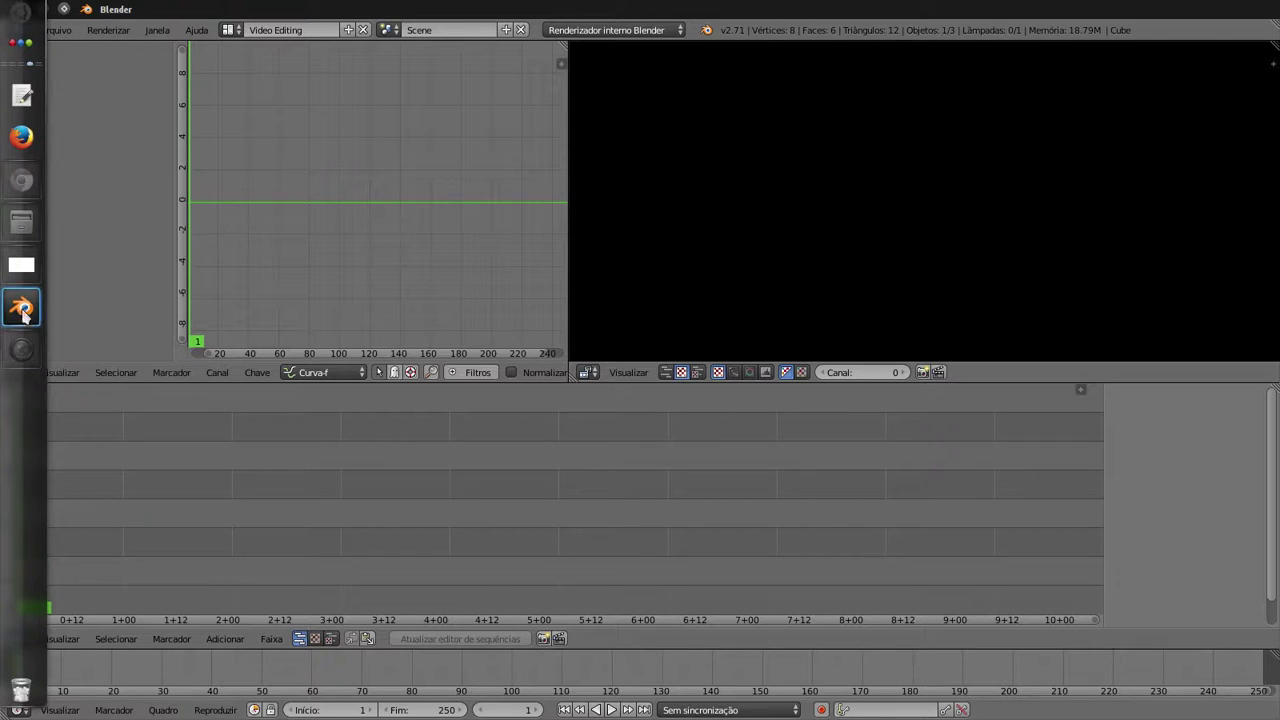
pyautogui.click(21, 221)
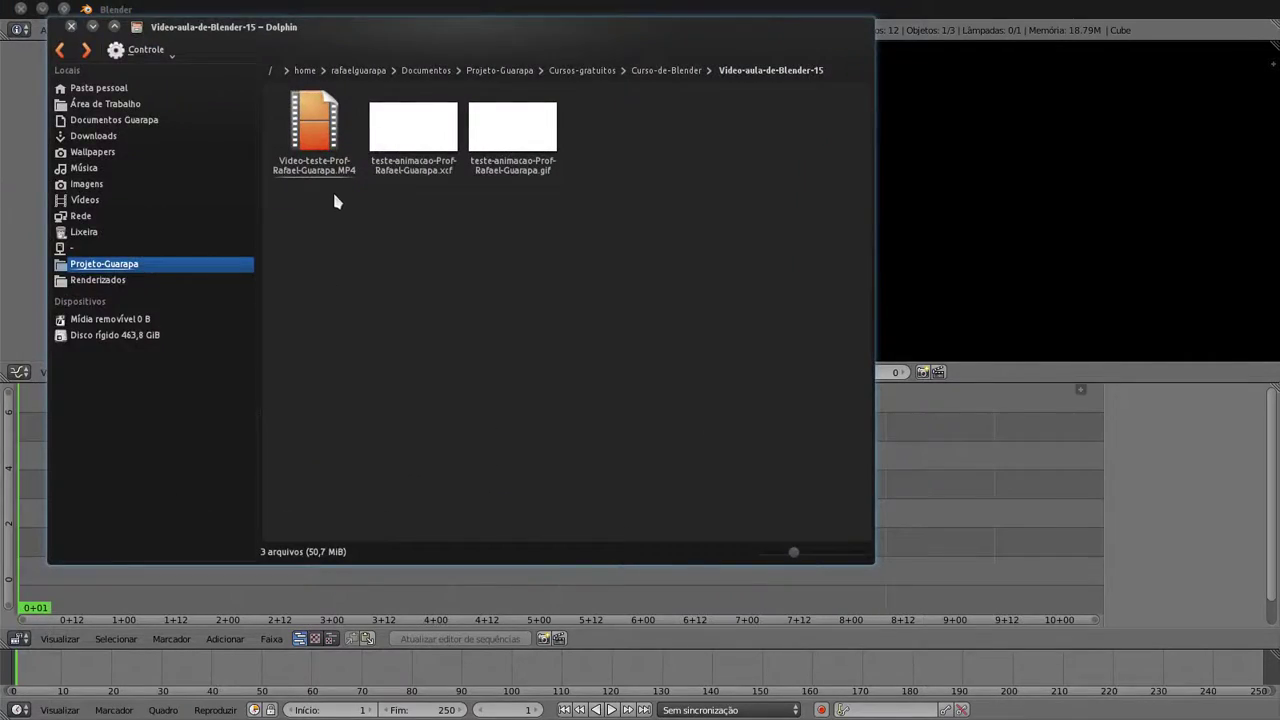
# Step: Play the test MP4 in VLC, scrubbing to about 36 seconds, then minimize the player
pyautogui.click(320, 172)
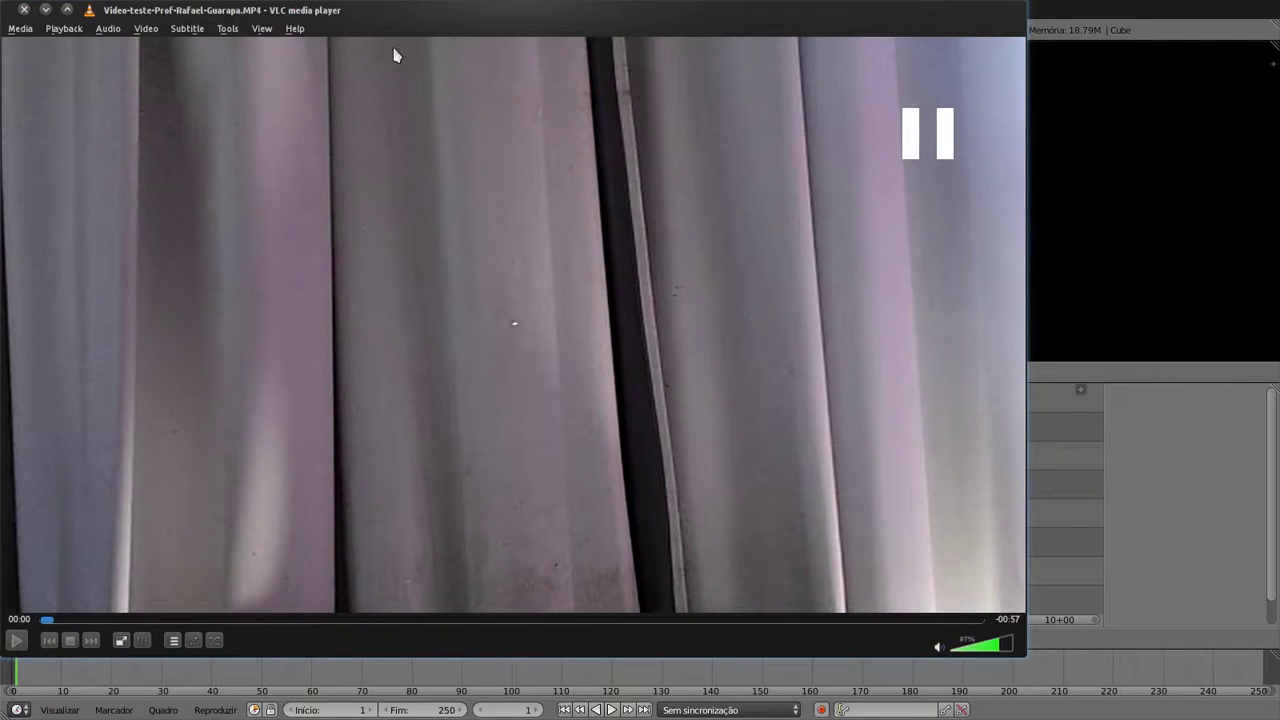
pyautogui.moveTo(423, 9); pyautogui.dragTo(571, 38)
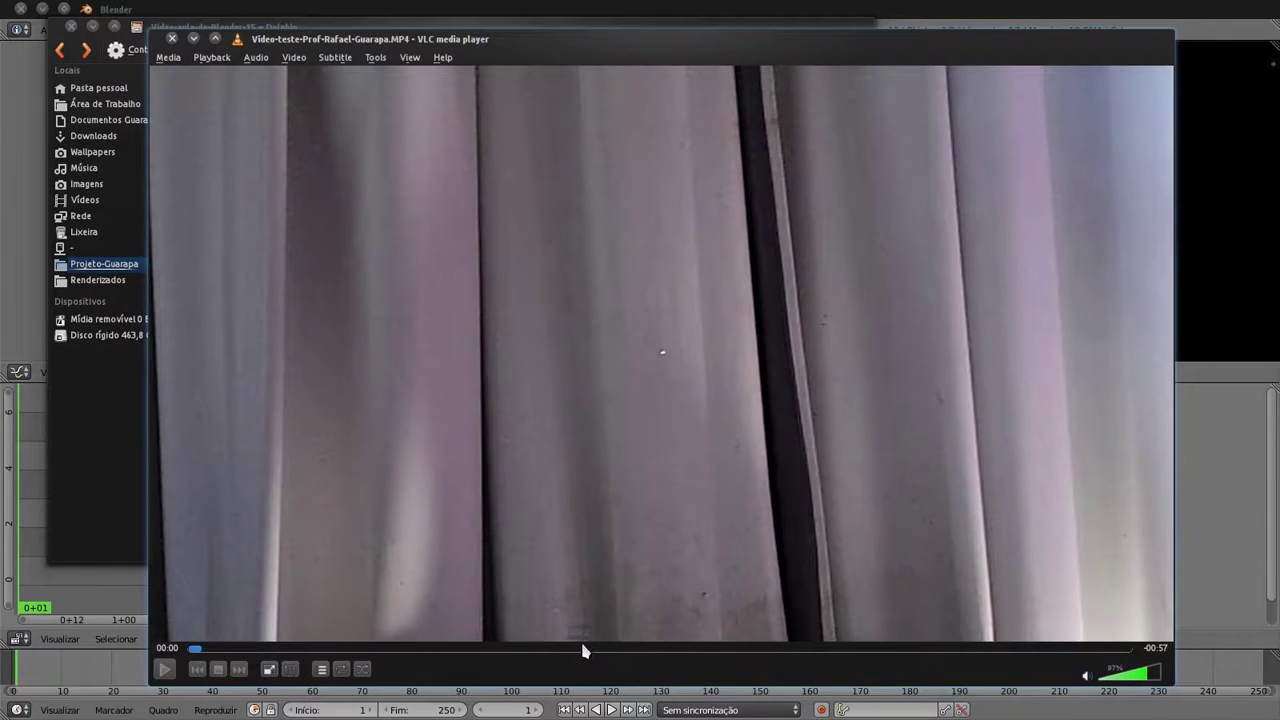
pyautogui.click(583, 646)
pyautogui.click(682, 648)
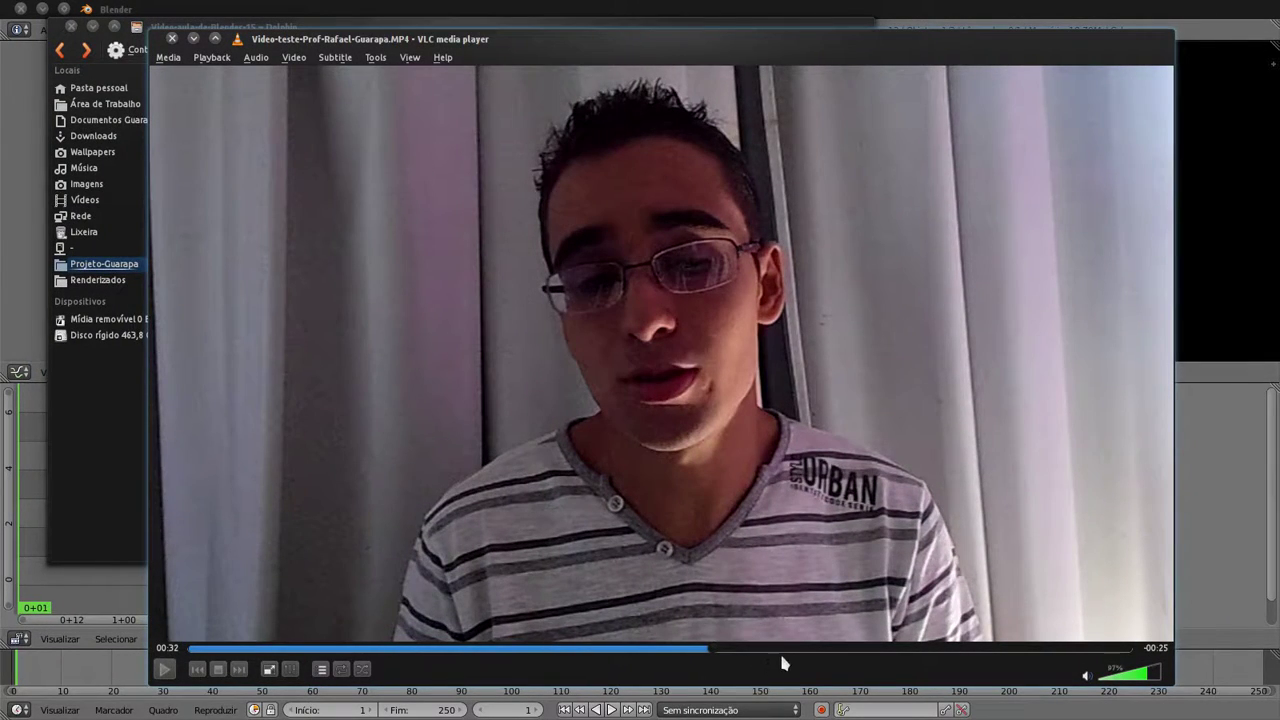
pyautogui.moveTo(781, 651); pyautogui.dragTo(842, 648)
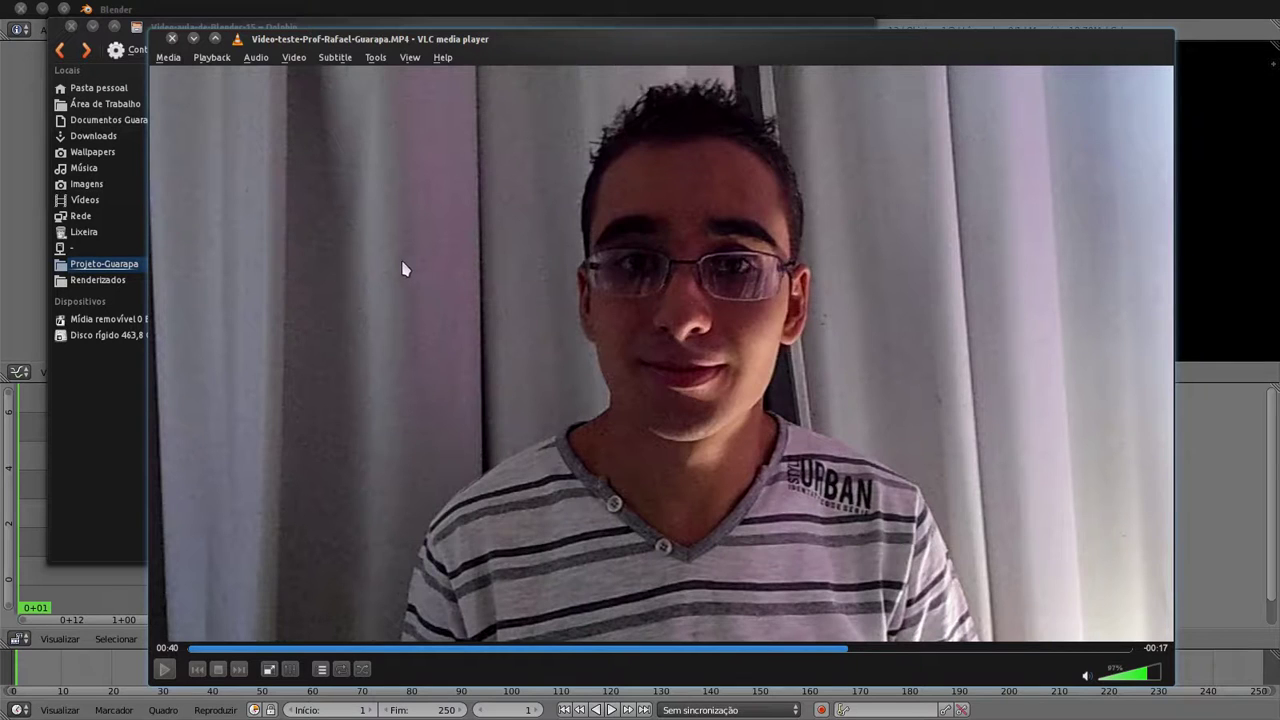
pyautogui.click(195, 38)
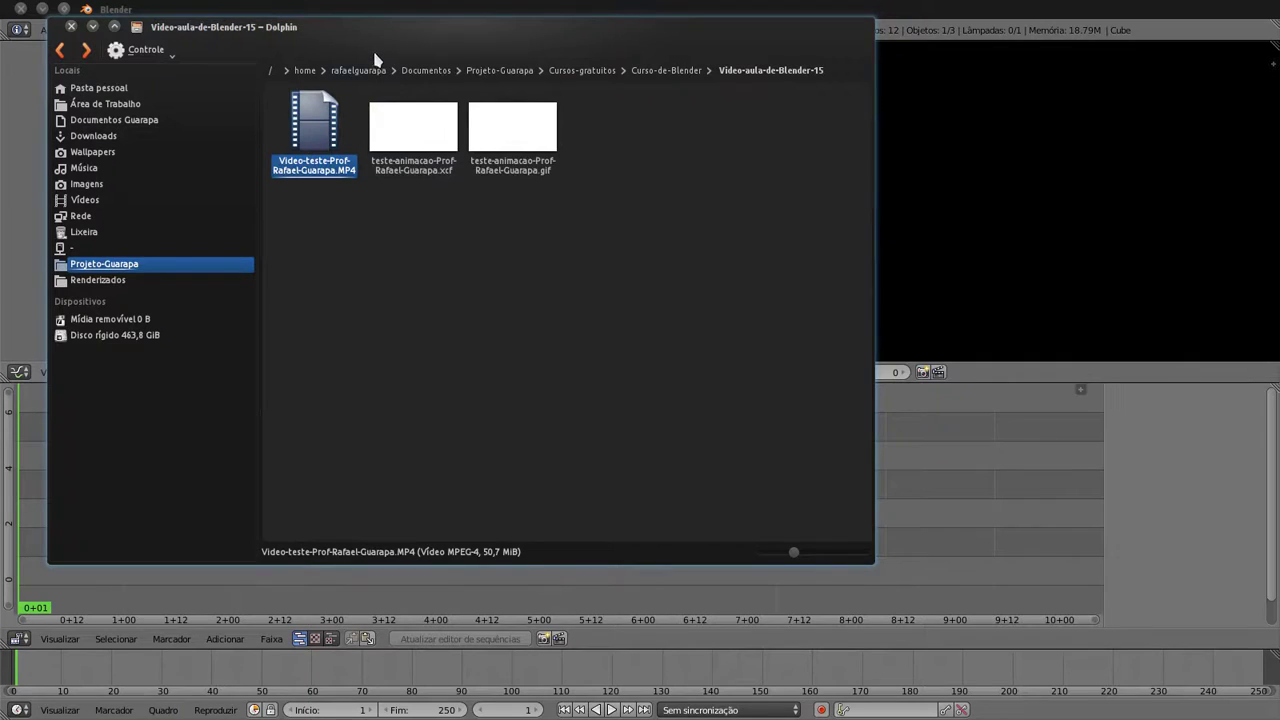
# Step: Drag the test MP4 from Dolphin into the sequencer as a 1736-frame movie strip plus sound strip
pyautogui.moveTo(374, 54); pyautogui.dragTo(990, 120)
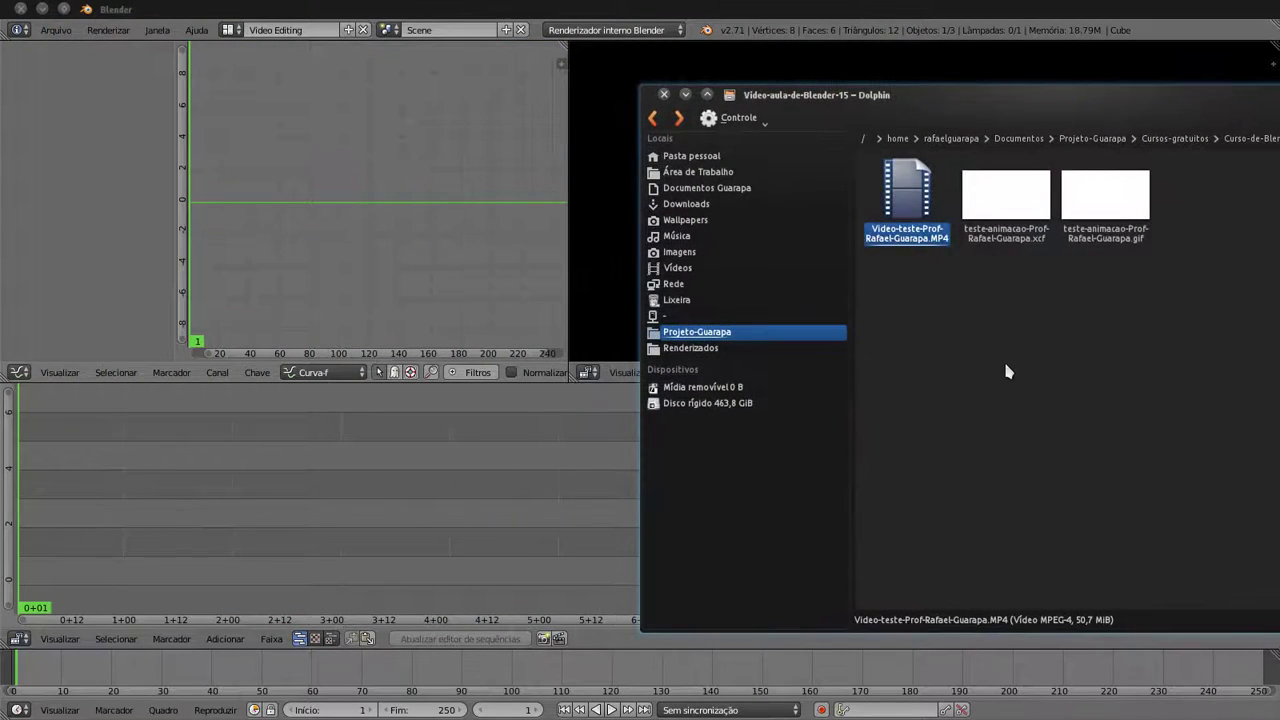
pyautogui.moveTo(903, 200)
pyautogui.mouseDown()
pyautogui.moveTo(960, 372)
pyautogui.moveTo(103, 514)
pyautogui.mouseUp()
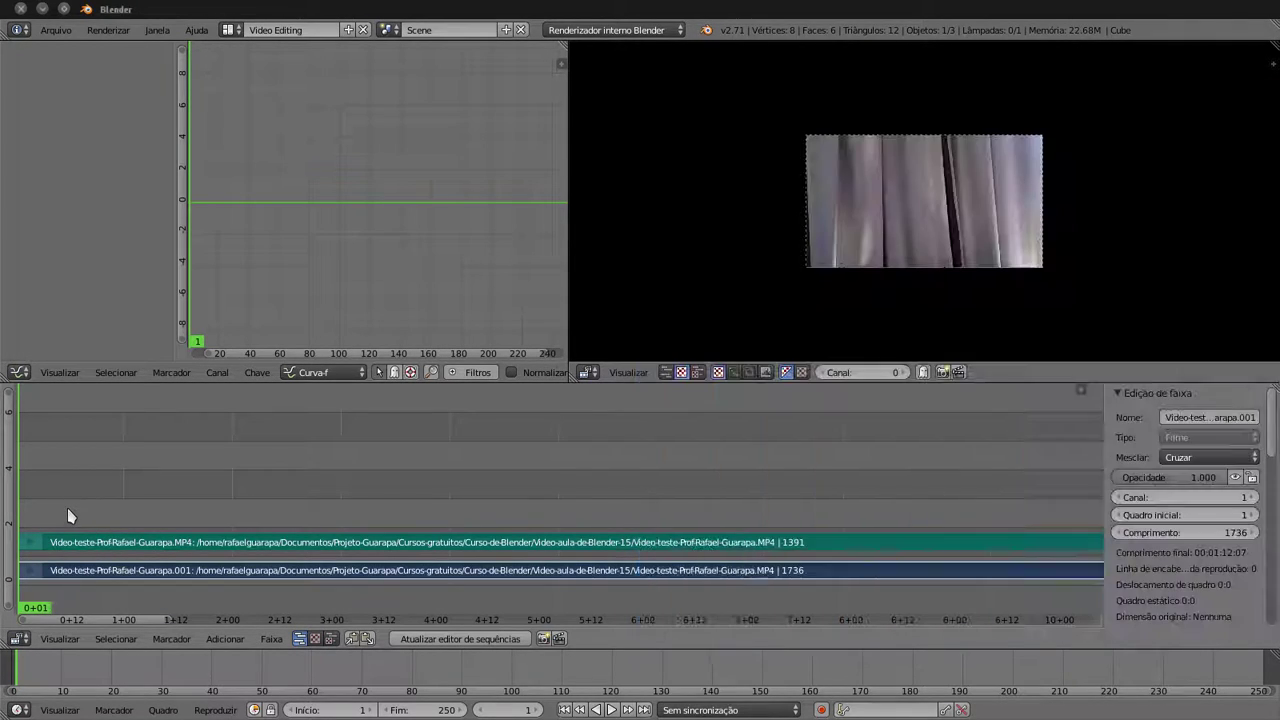
pyautogui.click(67, 514)
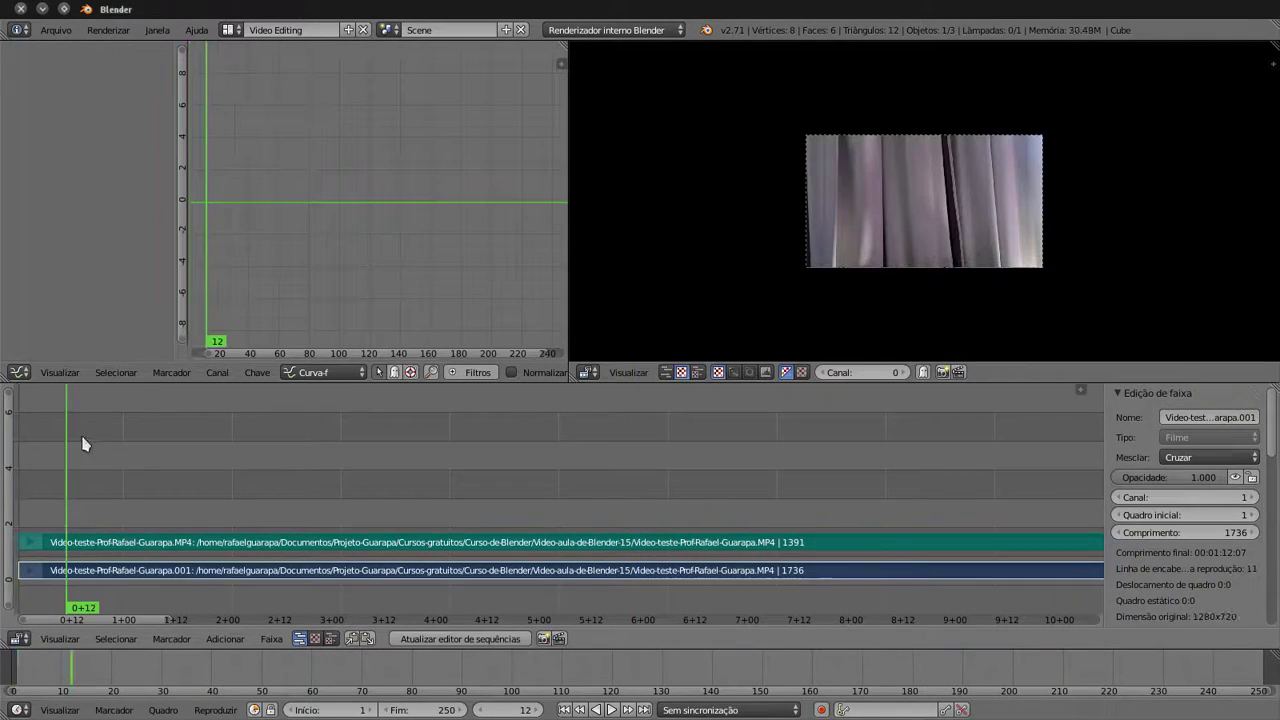
pyautogui.click(20, 376)
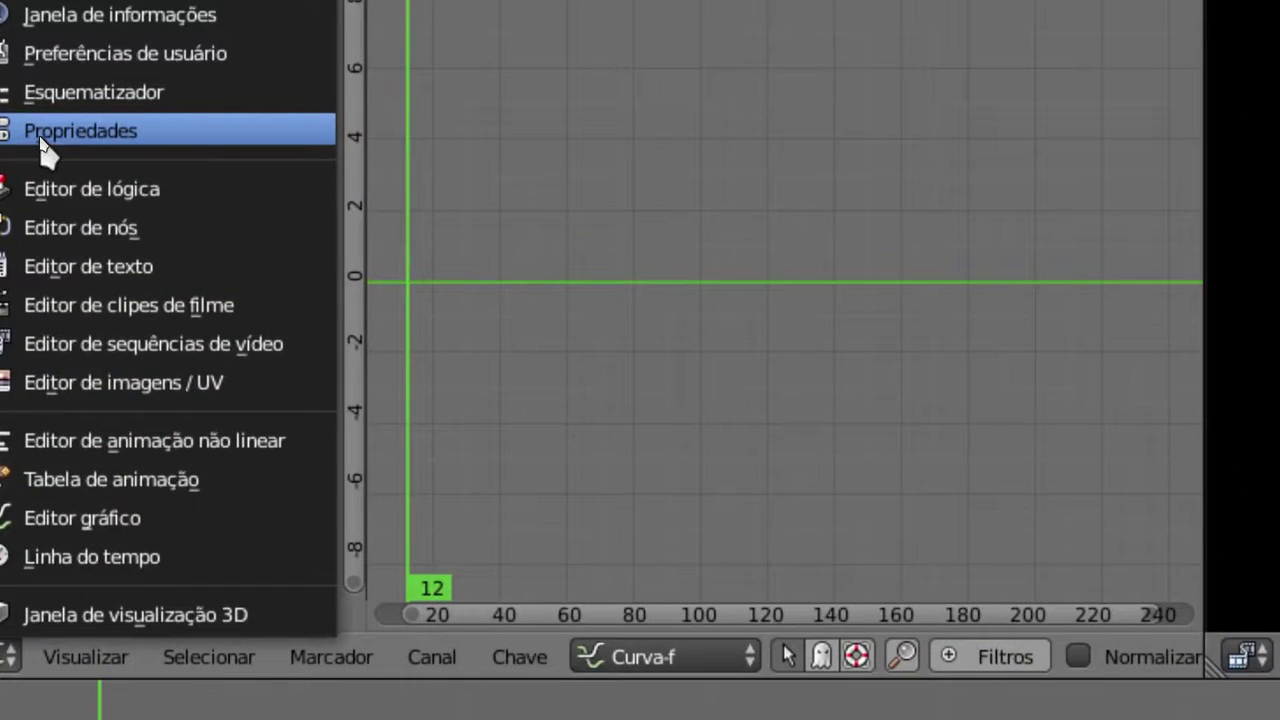
# Step: Show the render properties and set the output resolution to 1280 × 720 at 100%
pyautogui.click(25, 130)
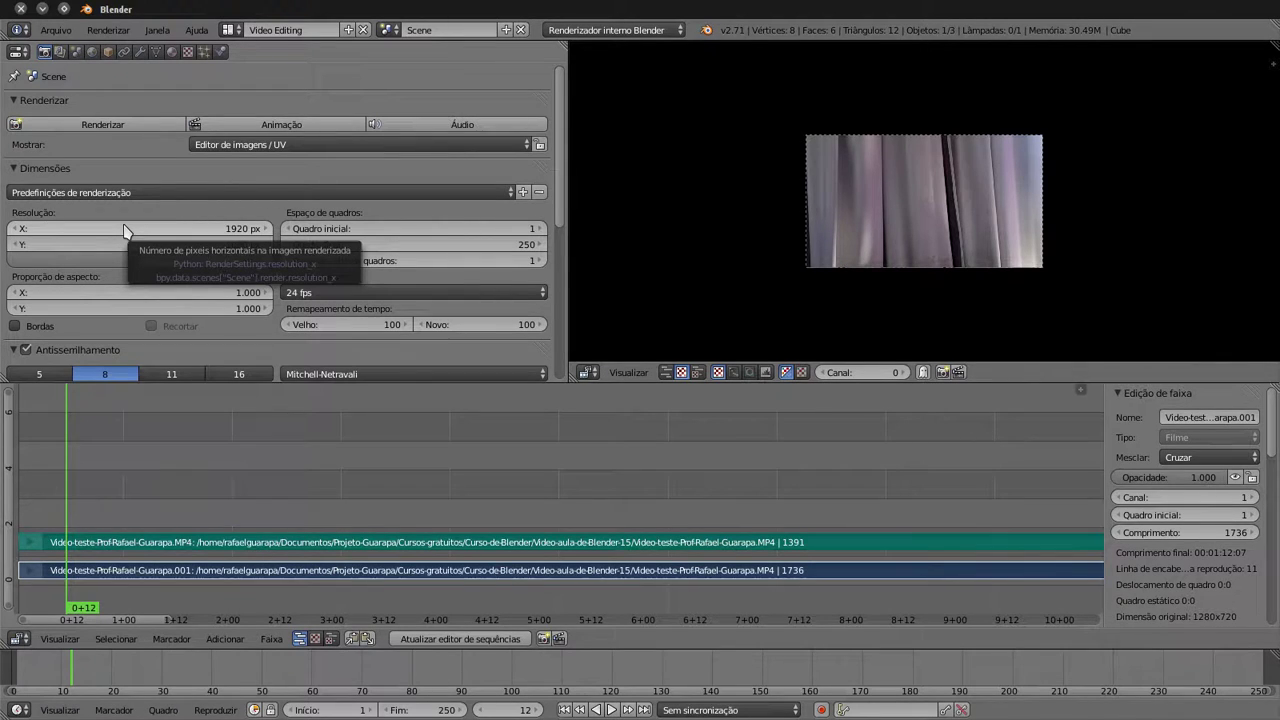
pyautogui.click(124, 229)
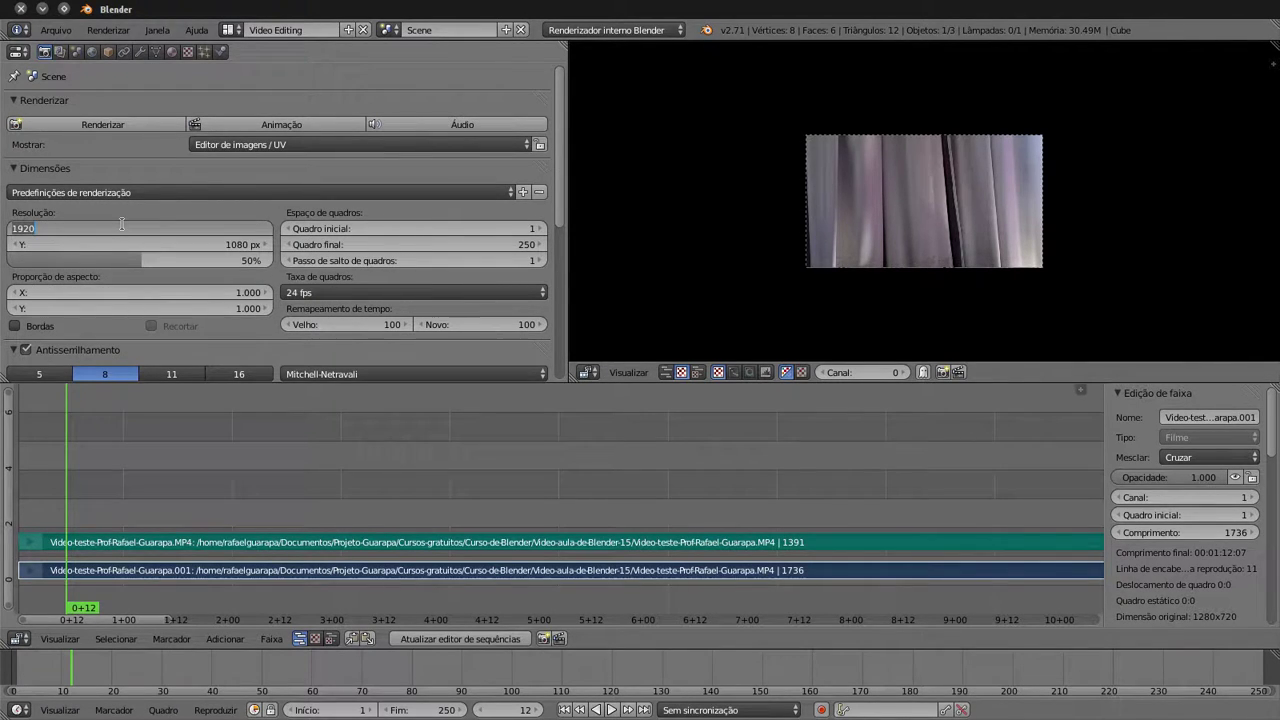
pyautogui.write('1280')
pyautogui.press('Return')
pyautogui.click(622, 450)
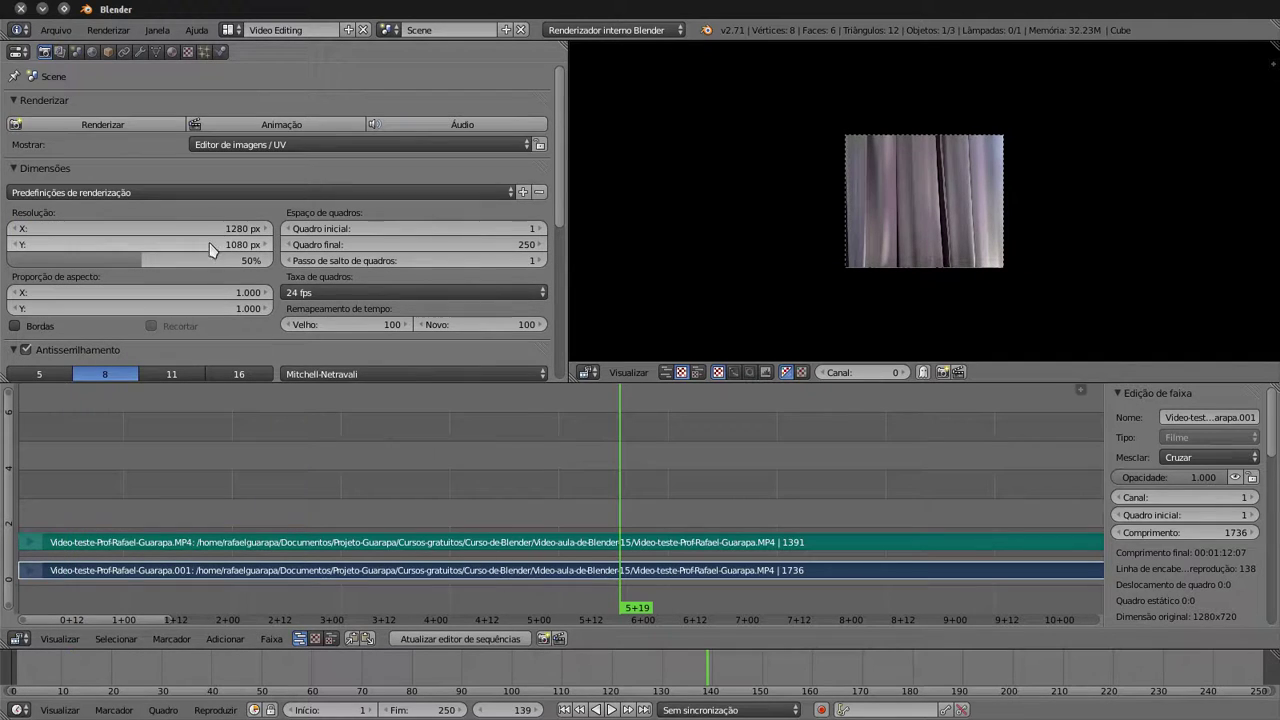
pyautogui.click(207, 243)
pyautogui.write('720')
pyautogui.press('Return')
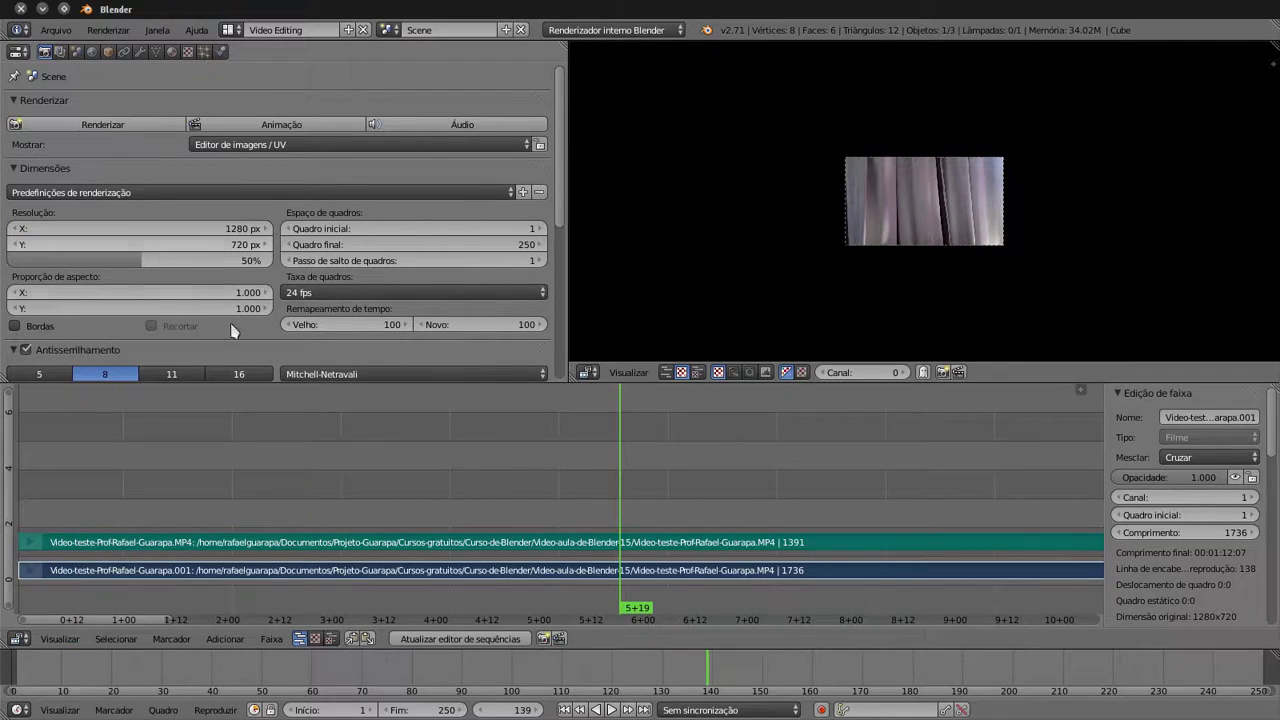
pyautogui.scroll(-1, 522, 471)
pyautogui.scroll(-1, 522, 471)
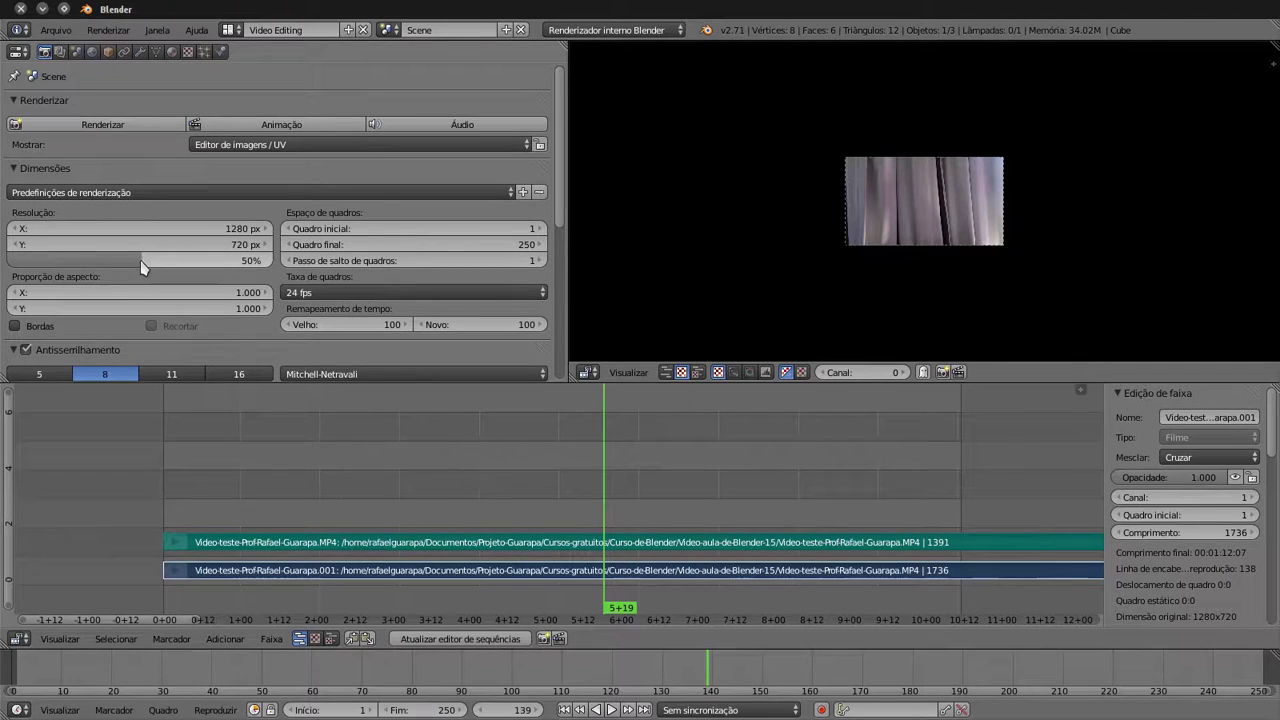
pyautogui.moveTo(141, 260); pyautogui.dragTo(270, 260)
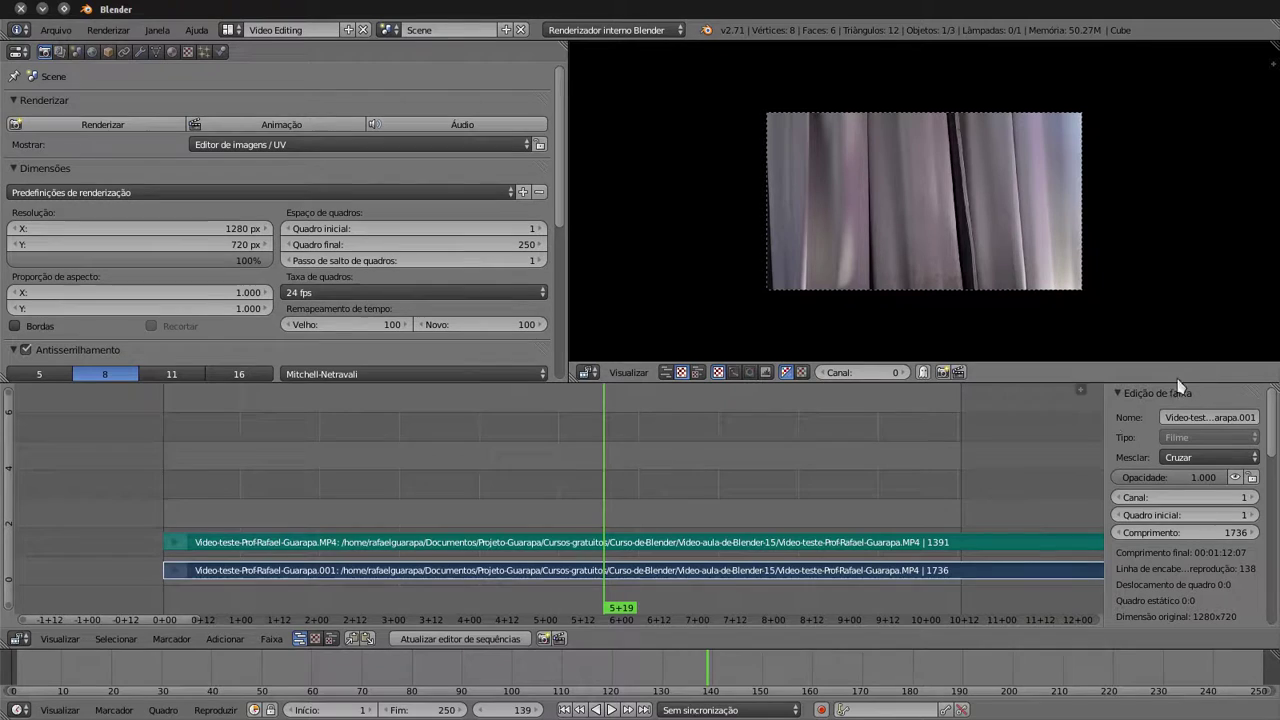
# Step: Zoom the sequencer and scrub the playhead to about frame 572 to view the speaker
pyautogui.scroll(-2, 803, 543)
pyautogui.scroll(-1, 836, 513)
pyautogui.moveTo(836, 513)
pyautogui.mouseDown()
pyautogui.moveTo(681, 497)
pyautogui.moveTo(880, 545)
pyautogui.moveTo(1017, 557)
pyautogui.moveTo(975, 557)
pyautogui.moveTo(975, 518)
pyautogui.moveTo(1003, 523)
pyautogui.mouseUp()
pyautogui.scroll(-3, 928, 556)
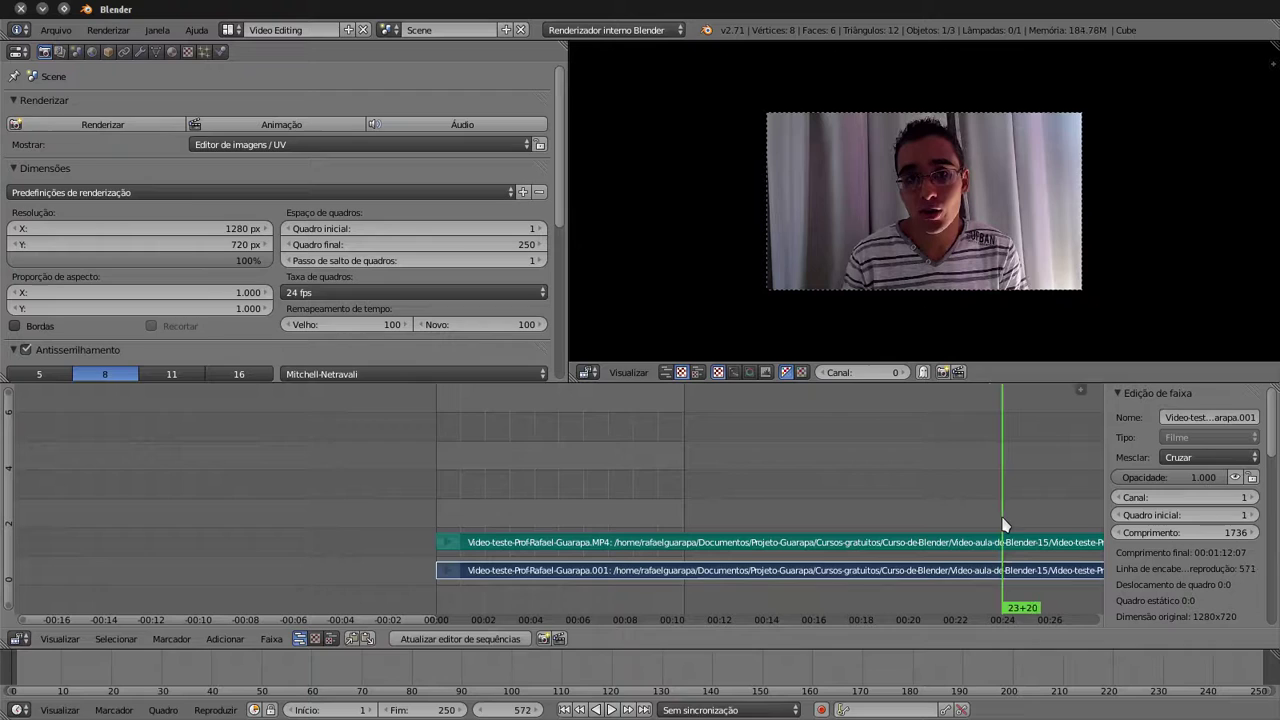
pyautogui.scroll(1, 1005, 150)
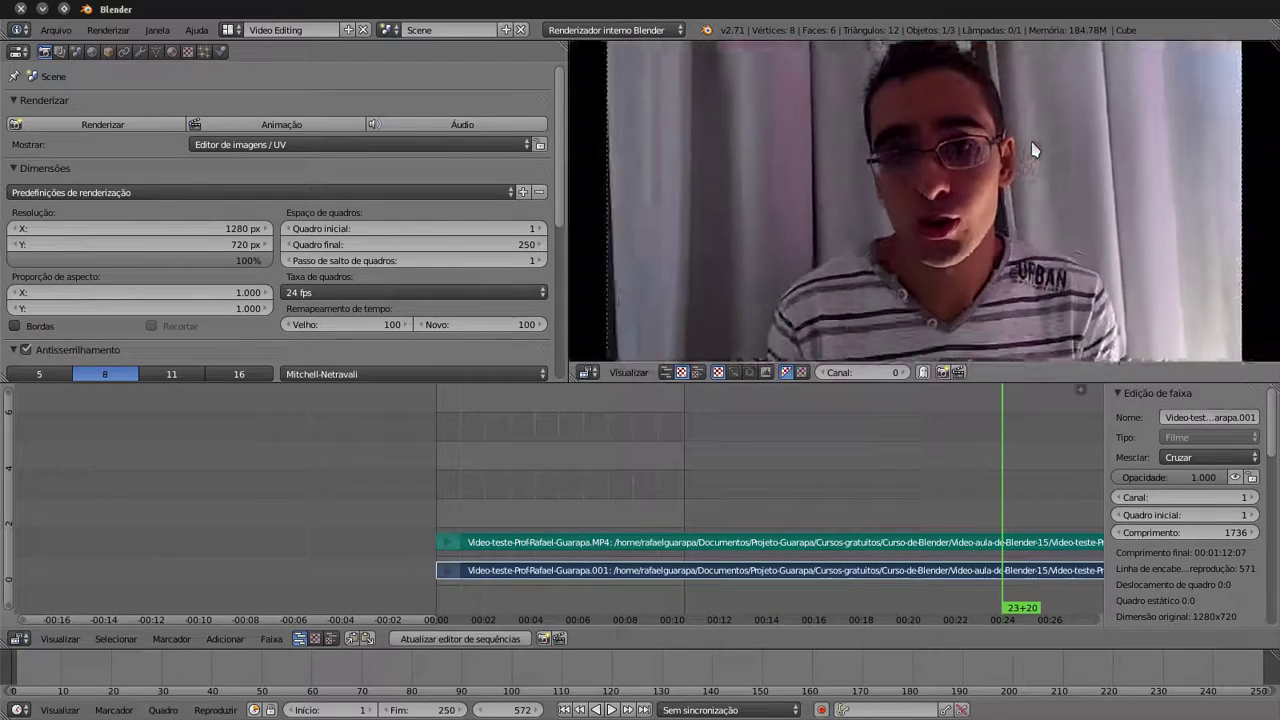
pyautogui.scroll(-1, 1042, 122)
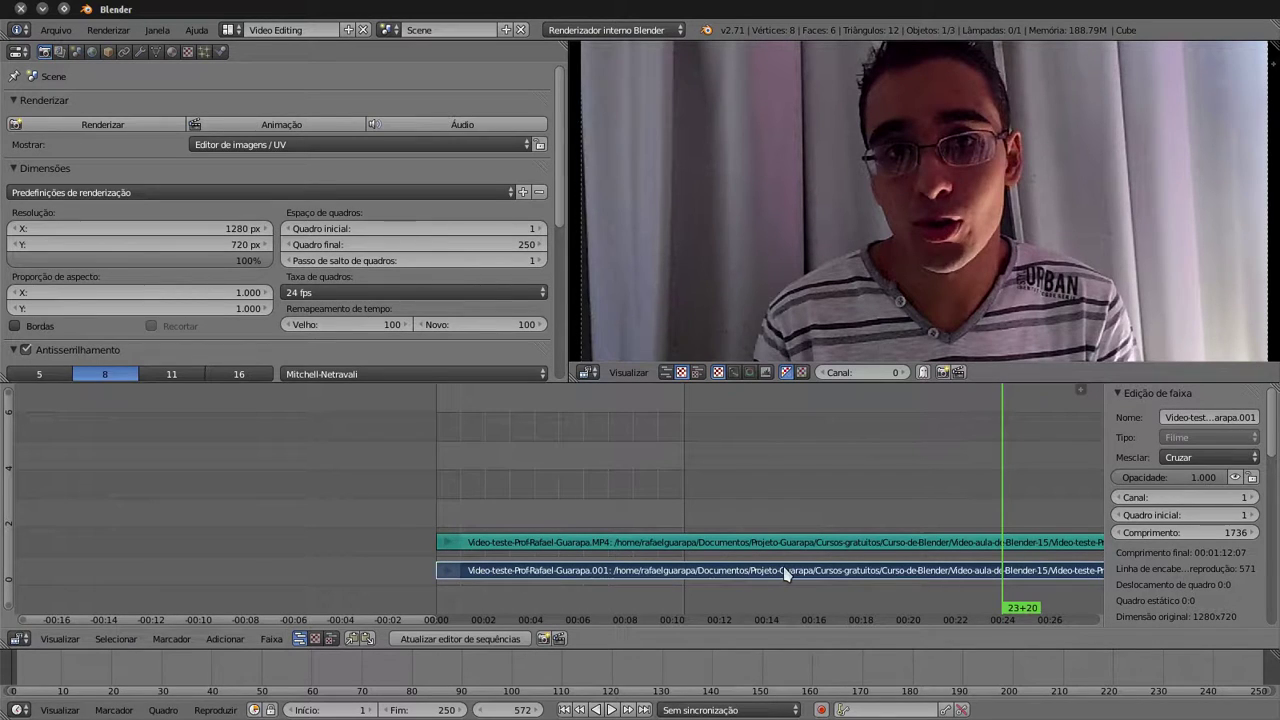
# Step: Delete the upper sound strip so only the movie strip remains, then scrub to about frame 519
pyautogui.rightClick(712, 545)
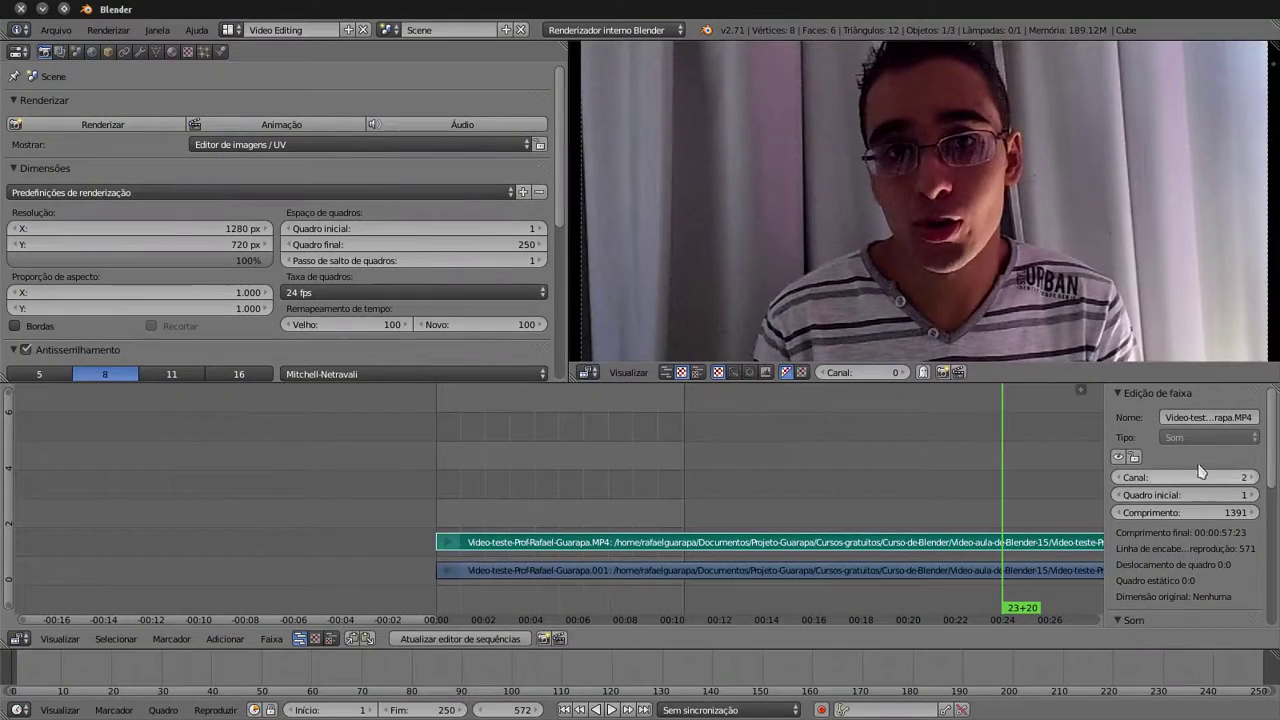
pyautogui.press('x')
pyautogui.click(952, 540)
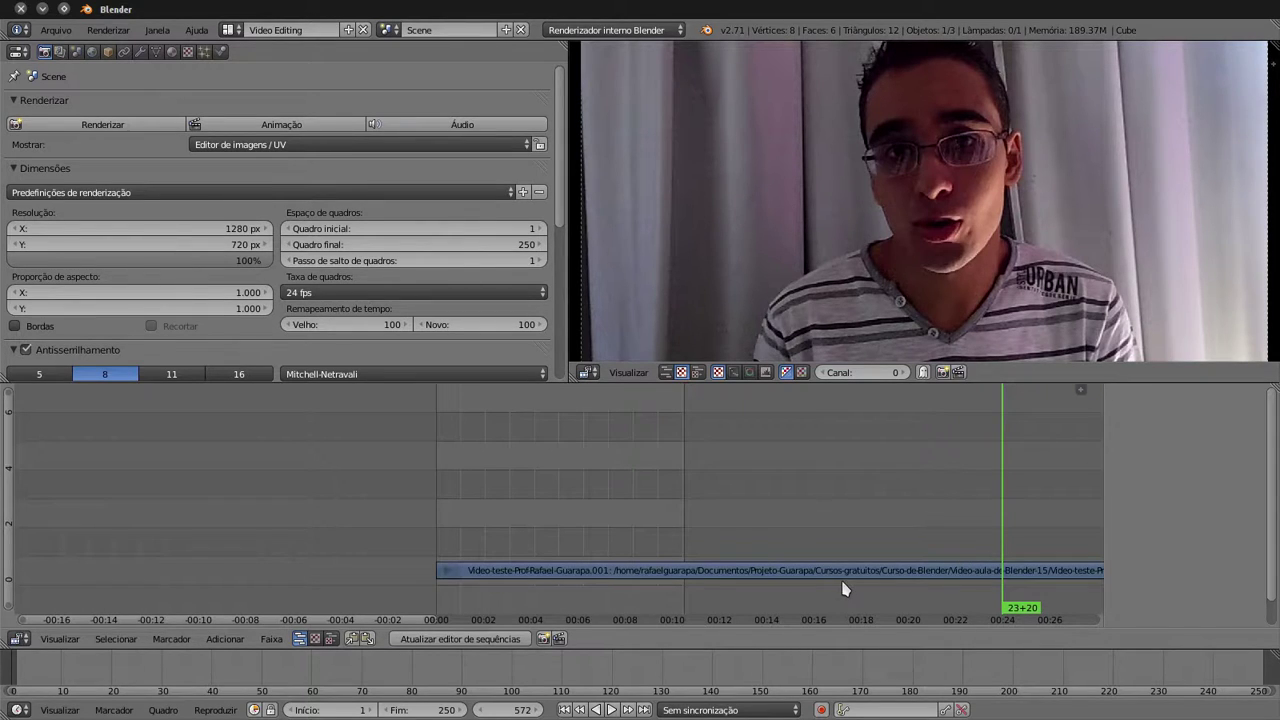
pyautogui.scroll(-1, 829, 574)
pyautogui.scroll(-2, 829, 574)
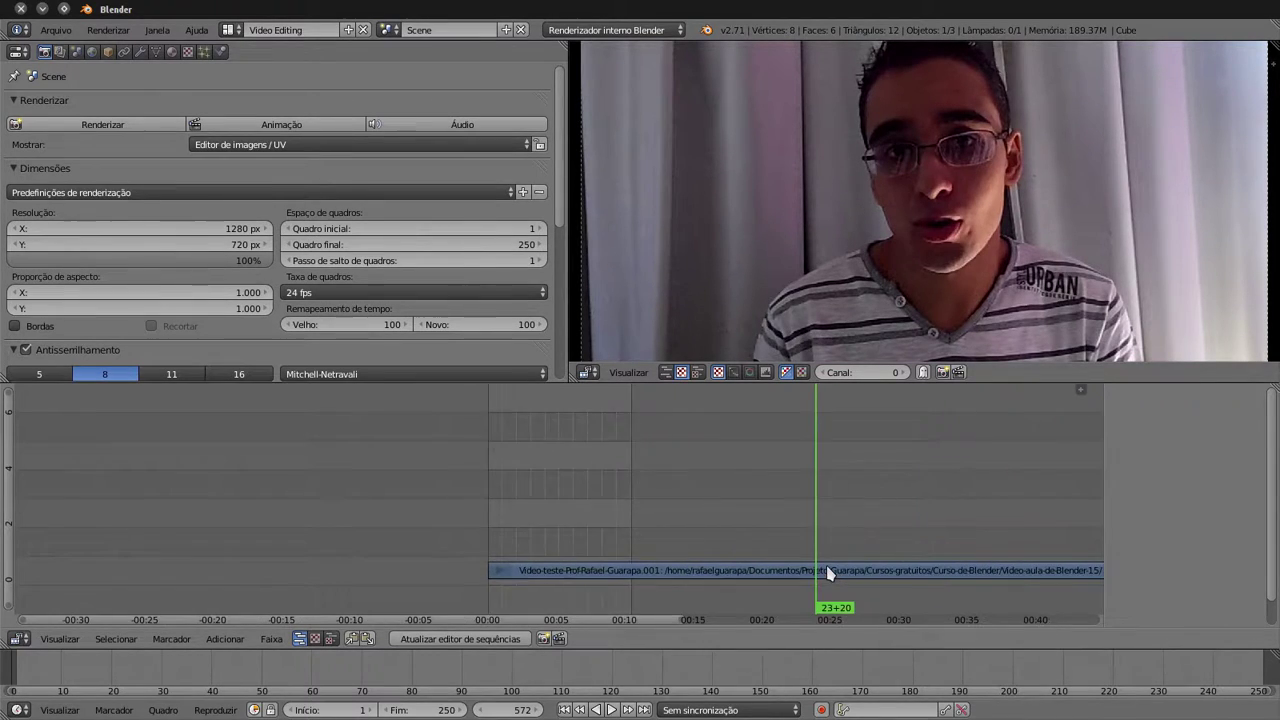
pyautogui.scroll(-1, 829, 574)
pyautogui.moveTo(740, 547); pyautogui.dragTo(712, 551)
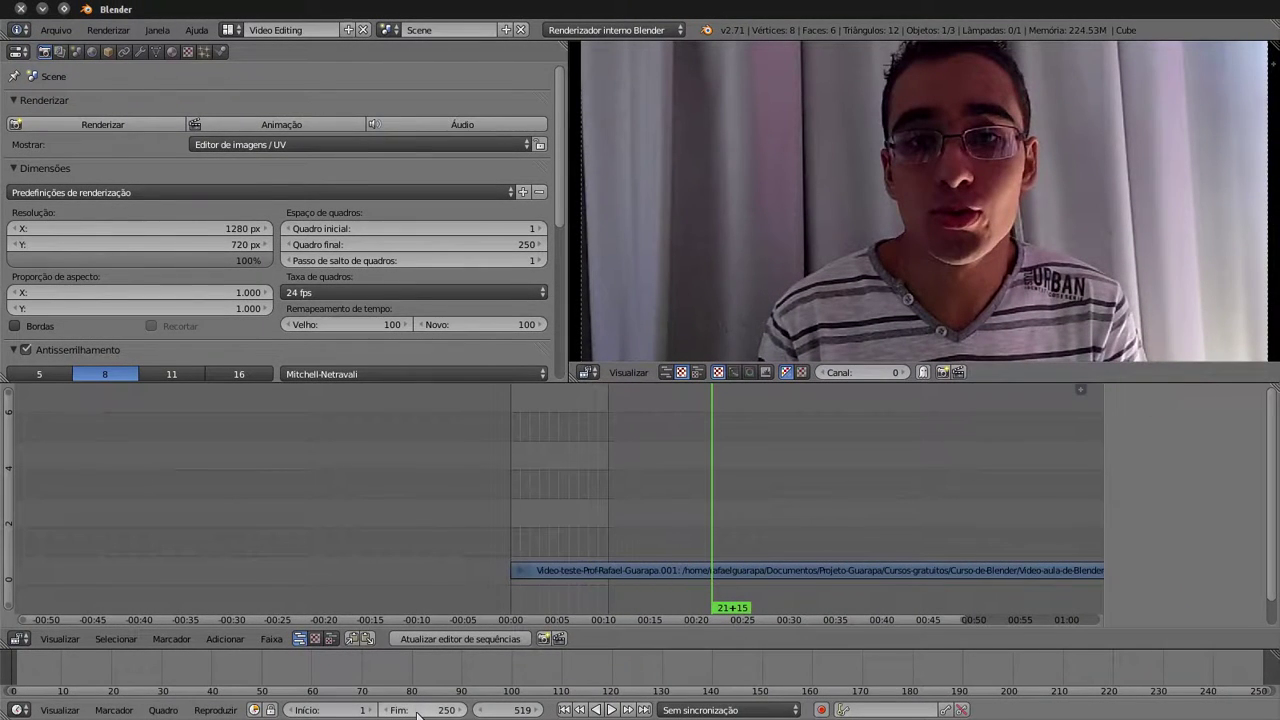
# Step: Set the scene's end frame to 1000 and scrub the playhead from about frame 670
pyautogui.click(416, 710)
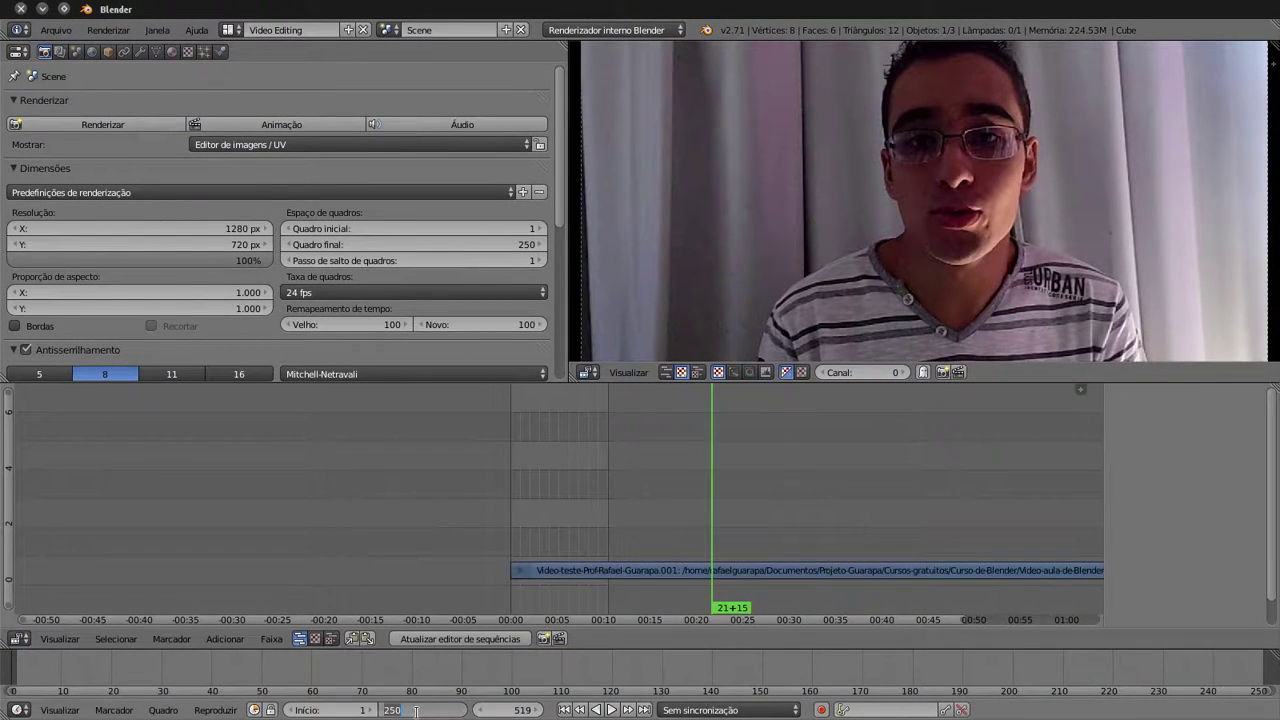
pyautogui.write('1000')
pyautogui.press('Return')
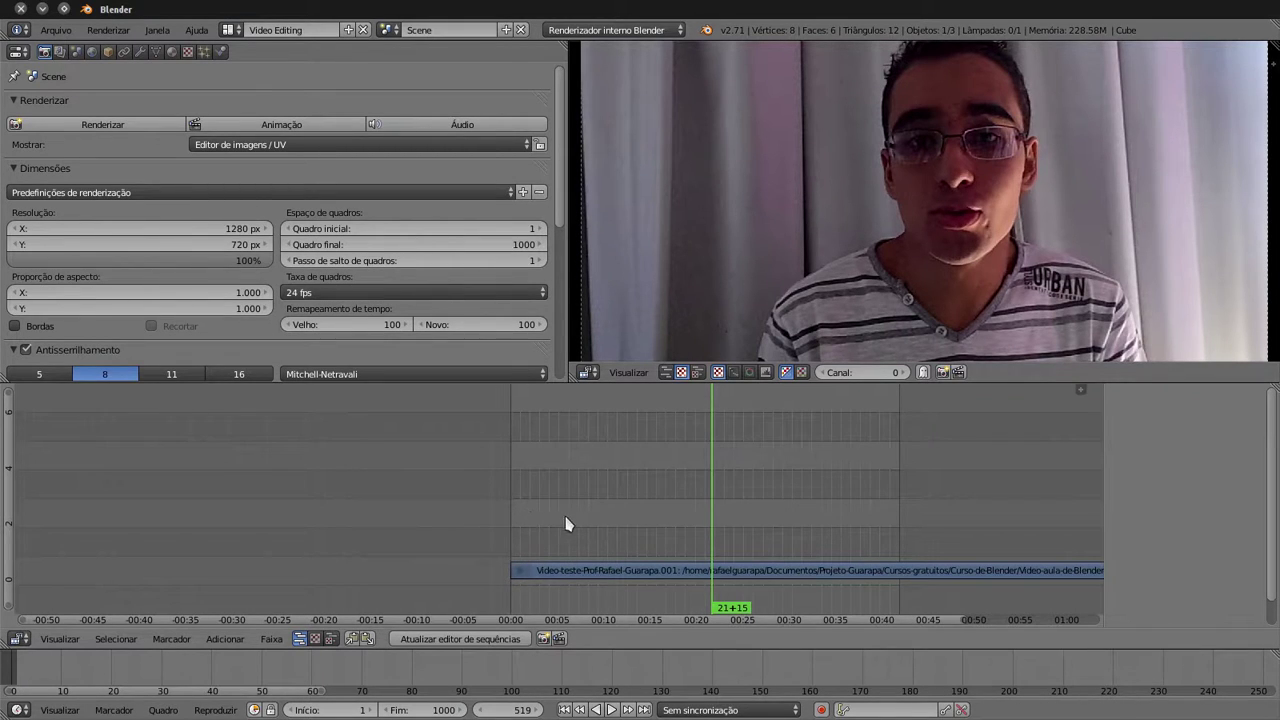
pyautogui.click(771, 520)
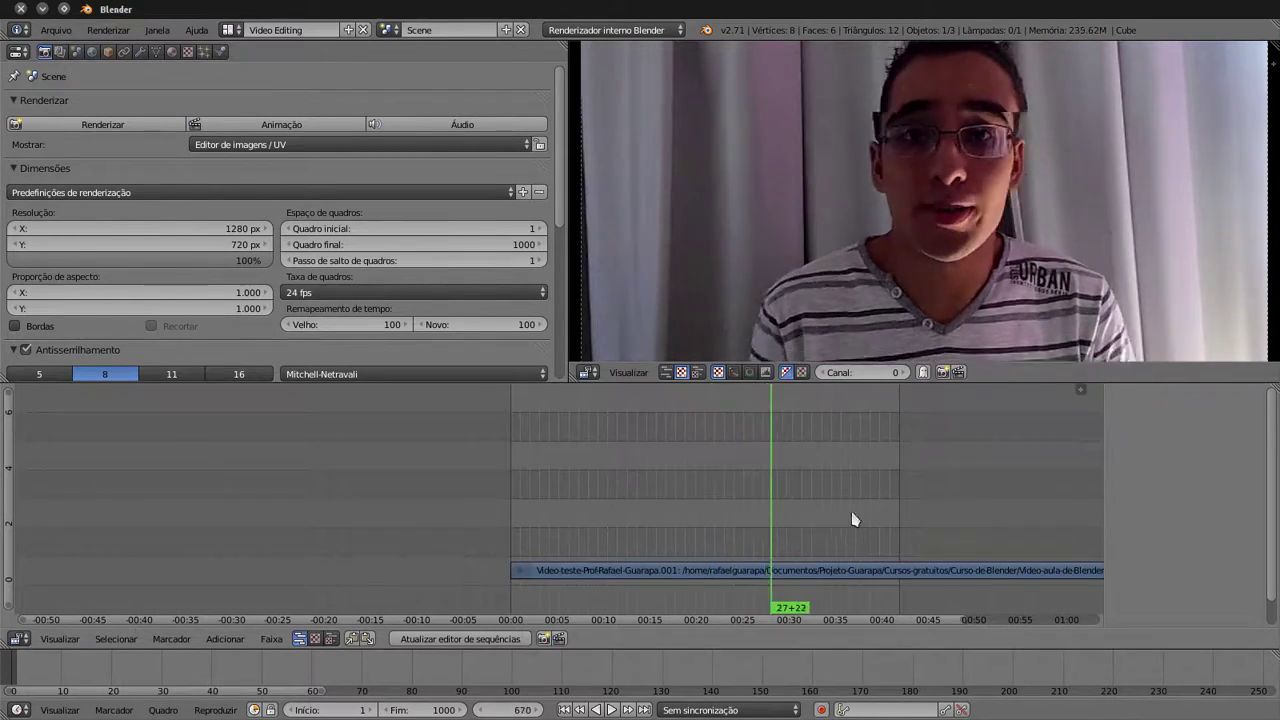
pyautogui.moveTo(878, 520); pyautogui.dragTo(854, 520)
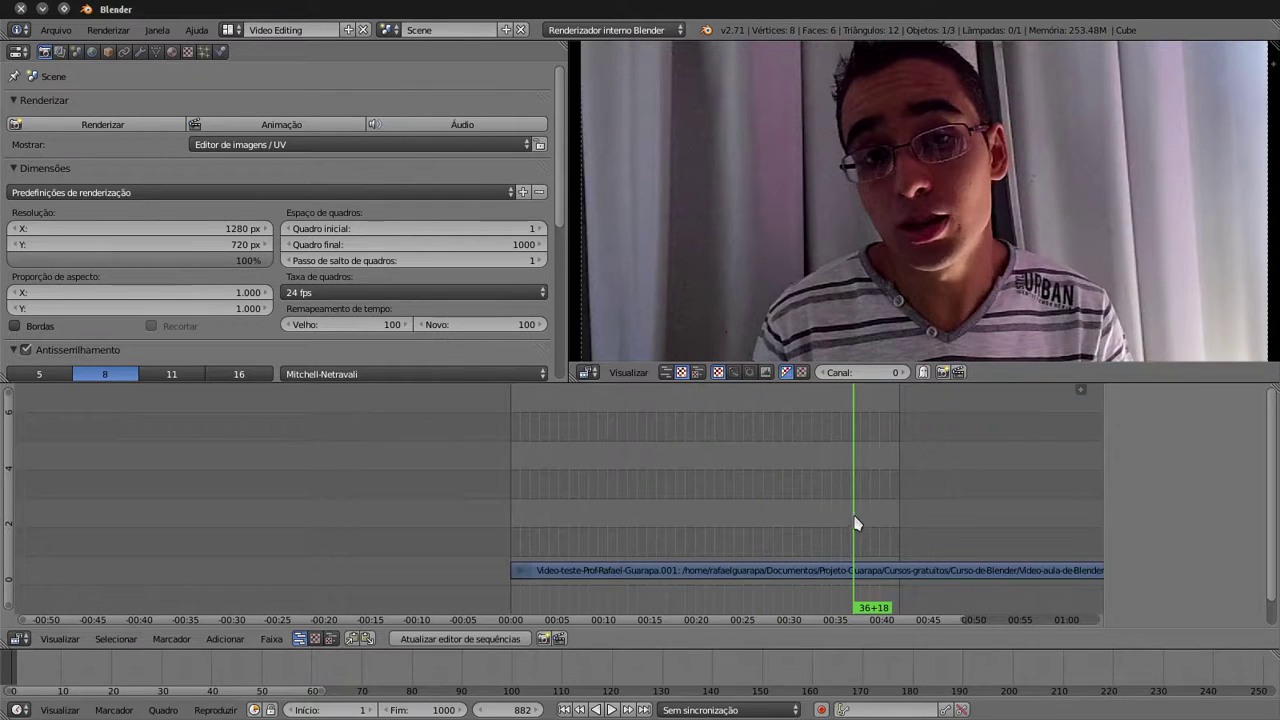
# Step: Raise the scene's end frame to 5000 and scrub later into the video strip
pyautogui.click(430, 710)
pyautogui.write('50')
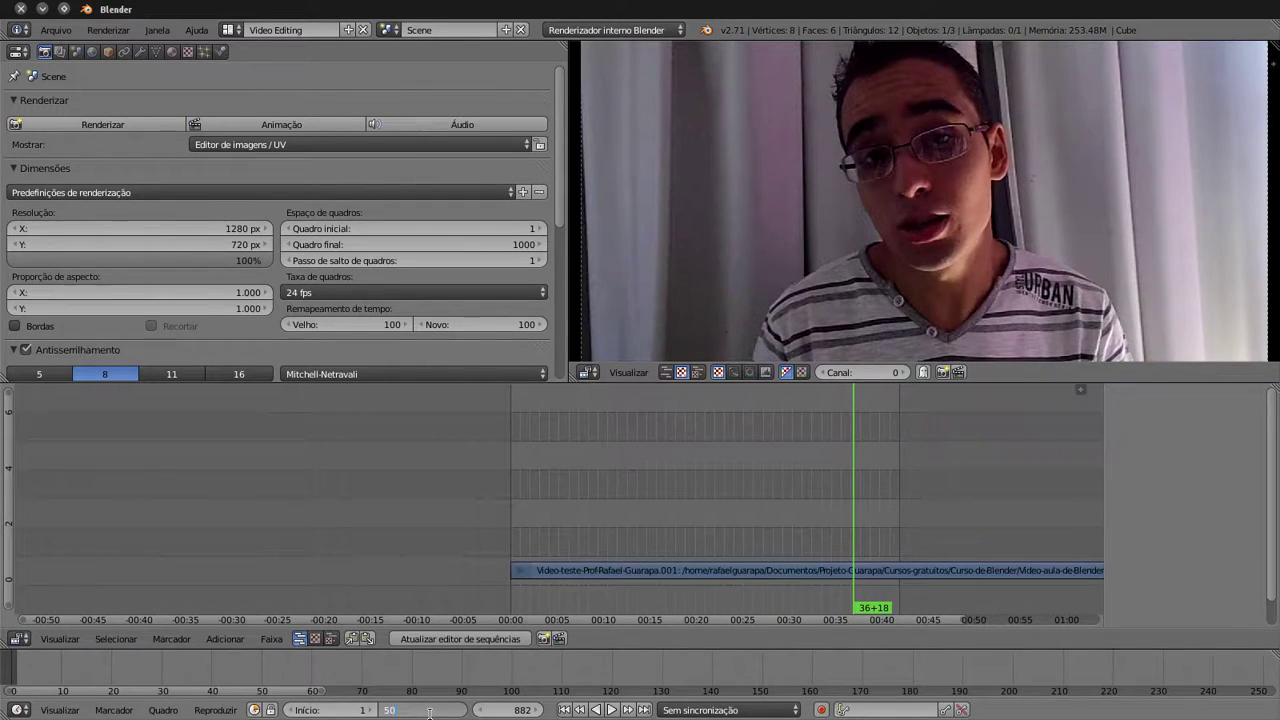
pyautogui.write('0')
pyautogui.press('Return')
pyautogui.scroll(-2, 1083, 610)
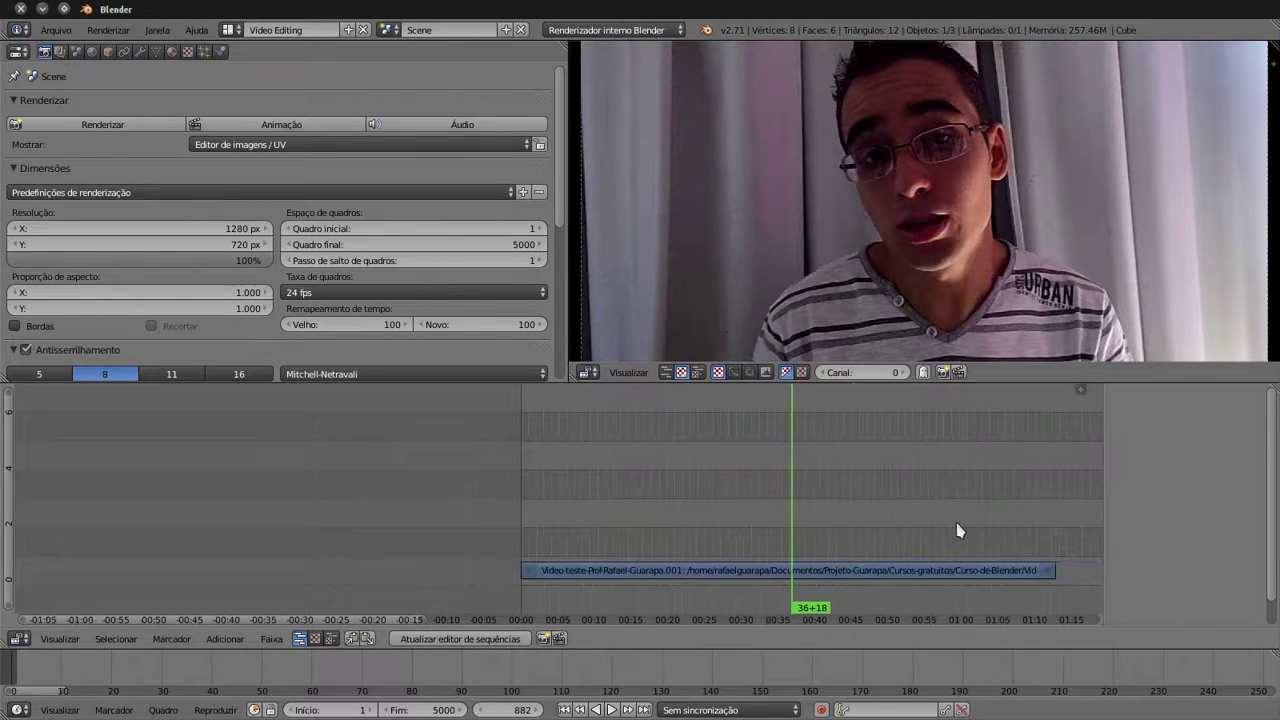
pyautogui.hscroll(5, 957, 529)
pyautogui.click(720, 540)
pyautogui.moveTo(787, 548)
pyautogui.mouseDown()
pyautogui.moveTo(619, 537)
pyautogui.moveTo(766, 553)
pyautogui.moveTo(697, 553)
pyautogui.mouseUp()
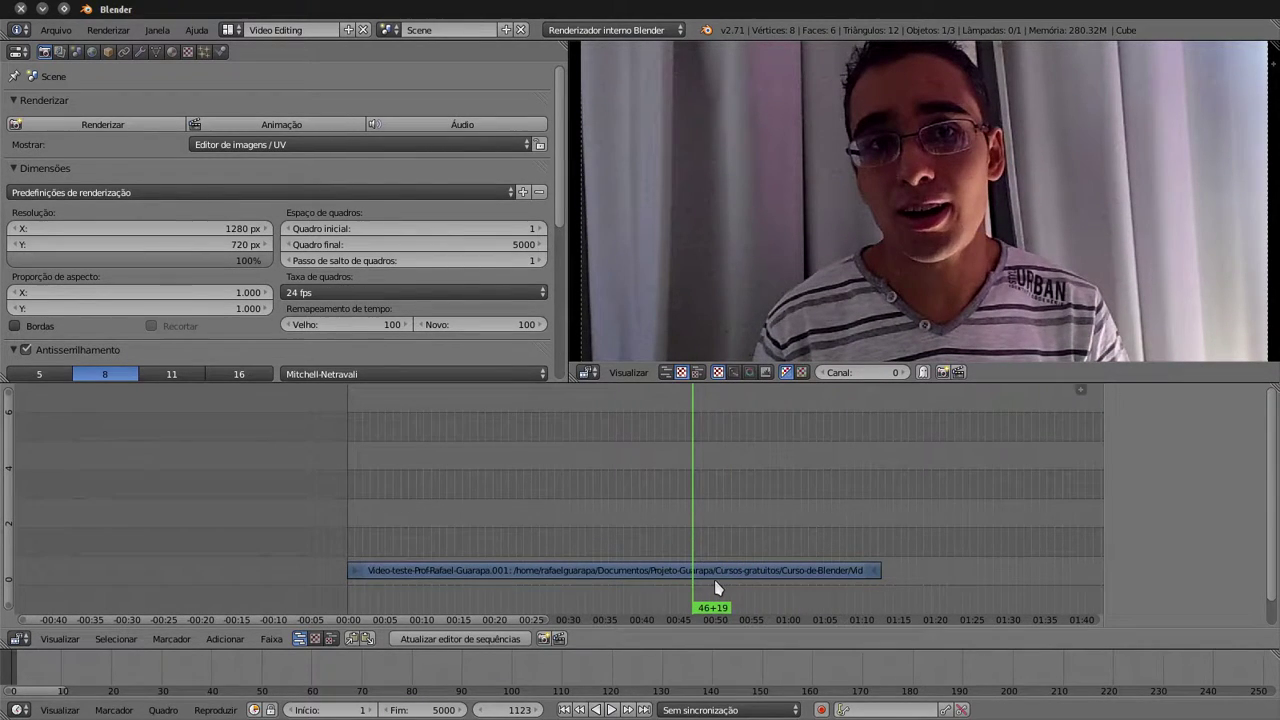
# Step: Cut the video strip at the playhead and delete the opening piece
pyautogui.rightClick(700, 578)
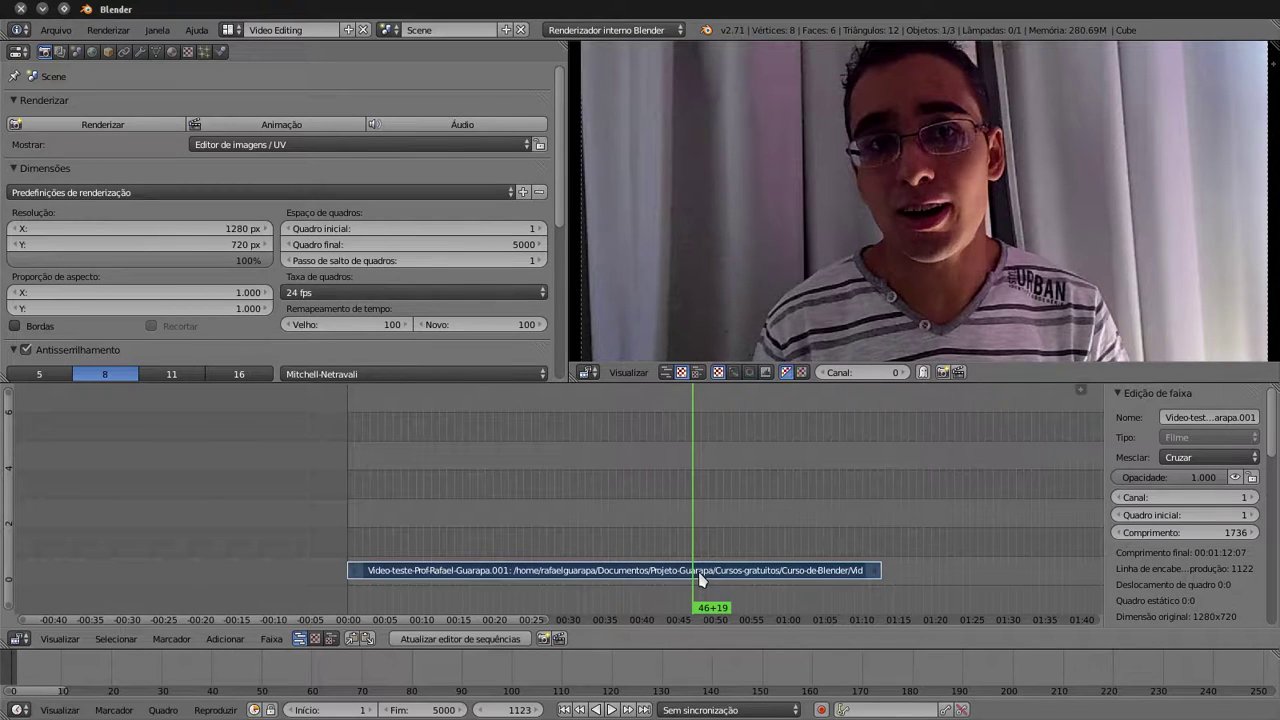
pyautogui.press('k')
pyautogui.rightClick(663, 577)
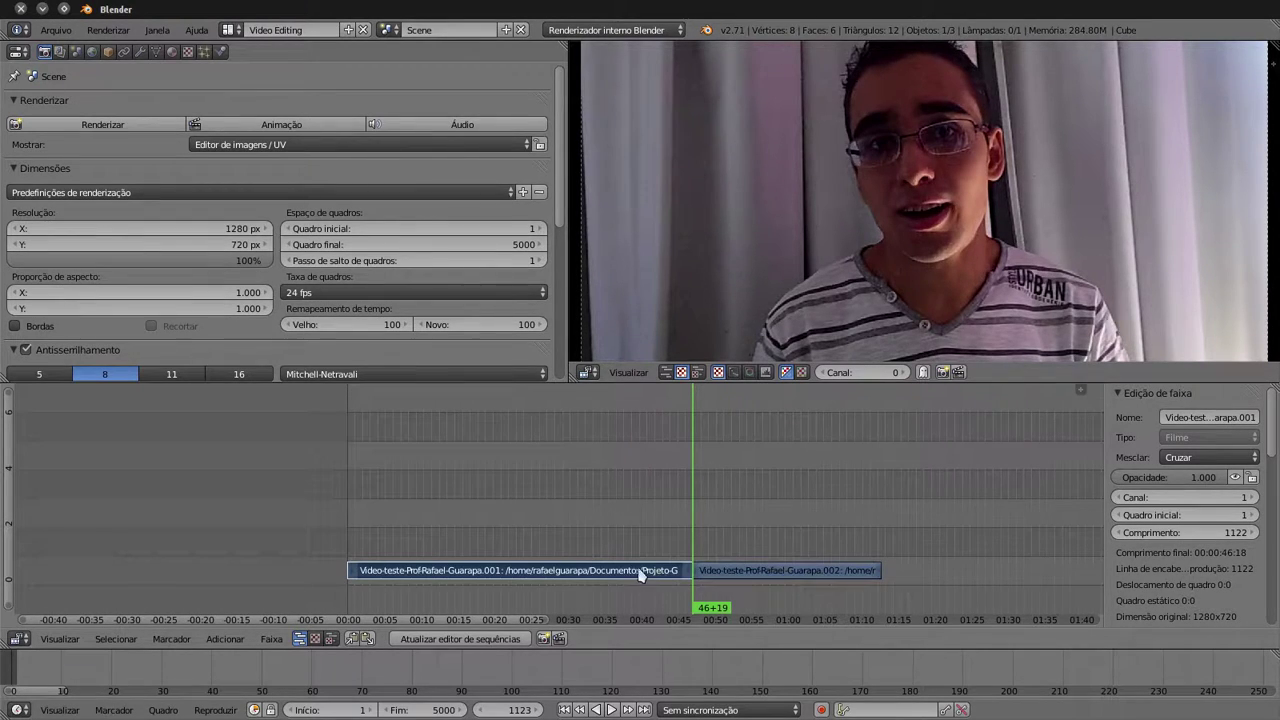
pyautogui.press('x')
pyautogui.click(640, 582)
# Step: Move the remaining 614-frame strip to start at frame 1 and play it from the start
pyautogui.rightClick(723, 586)
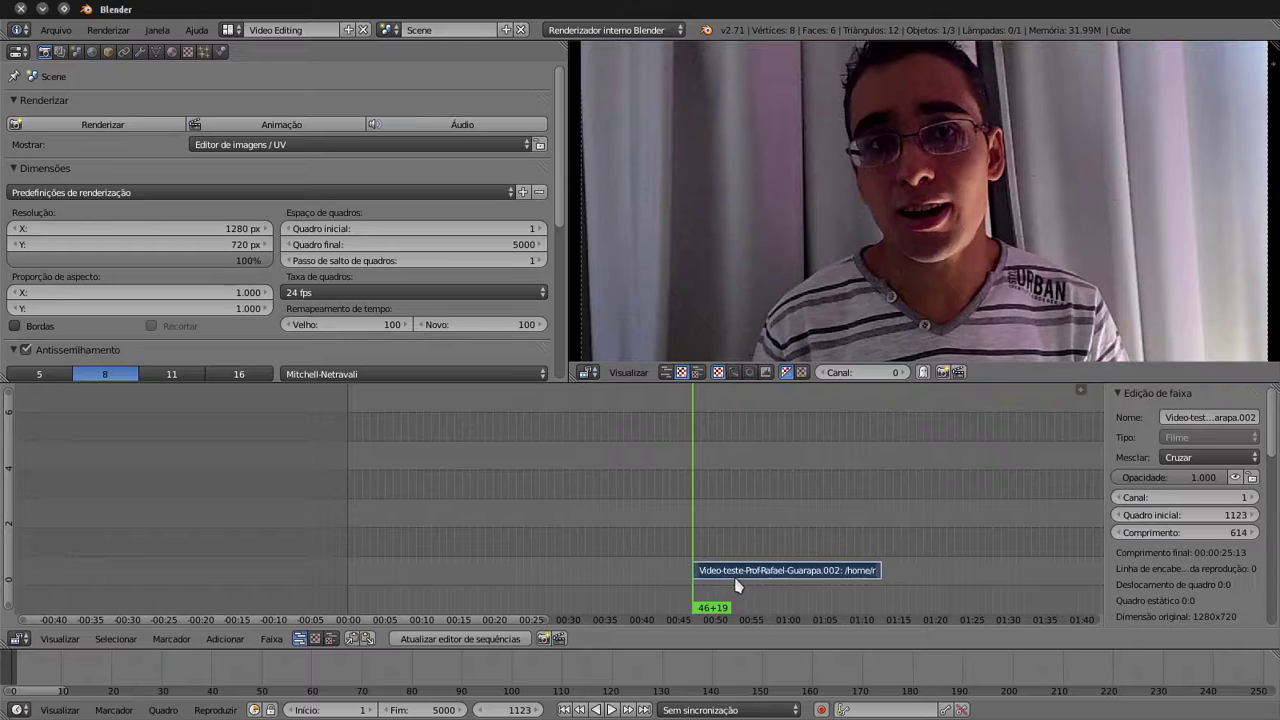
pyautogui.press('g')
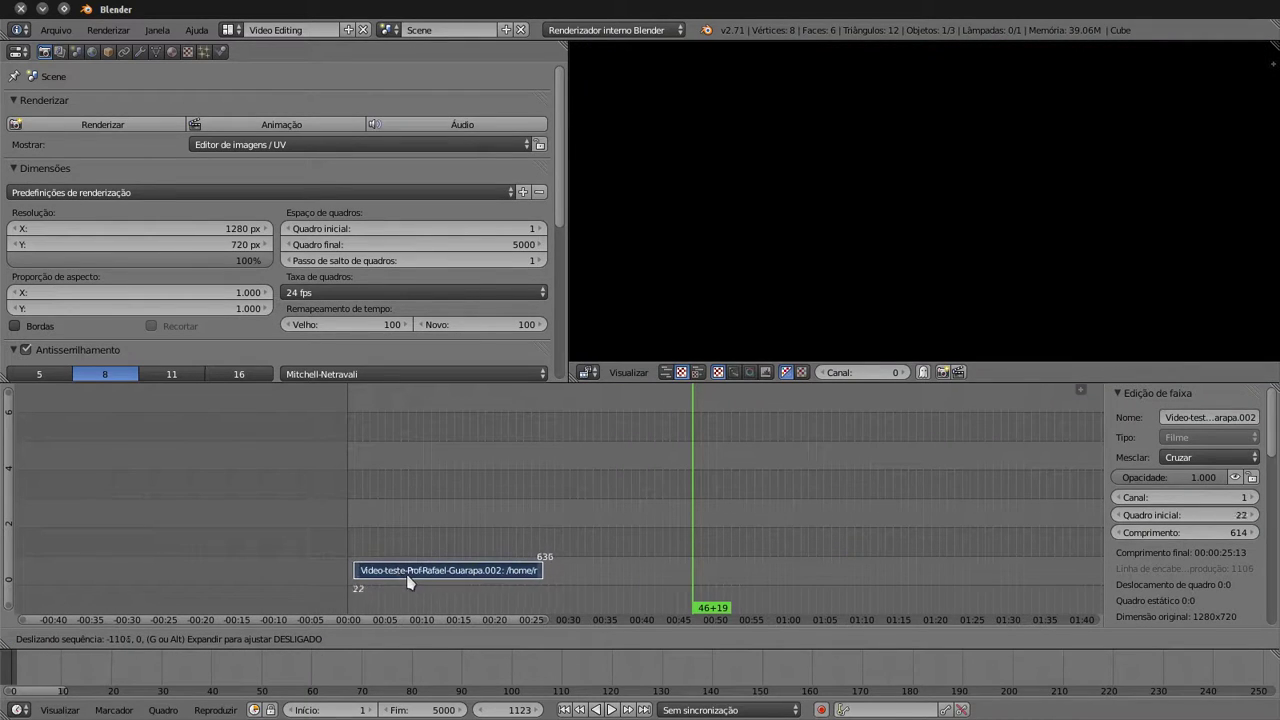
pyautogui.click(447, 582)
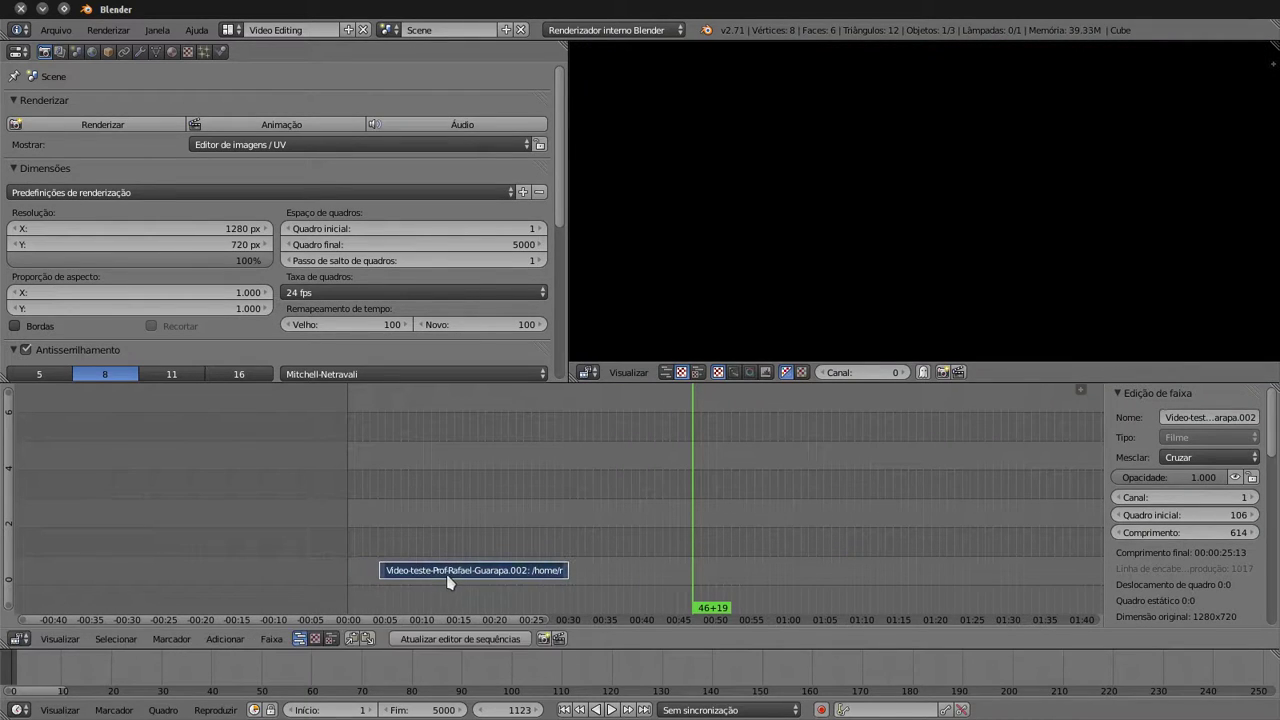
pyautogui.click(1180, 516)
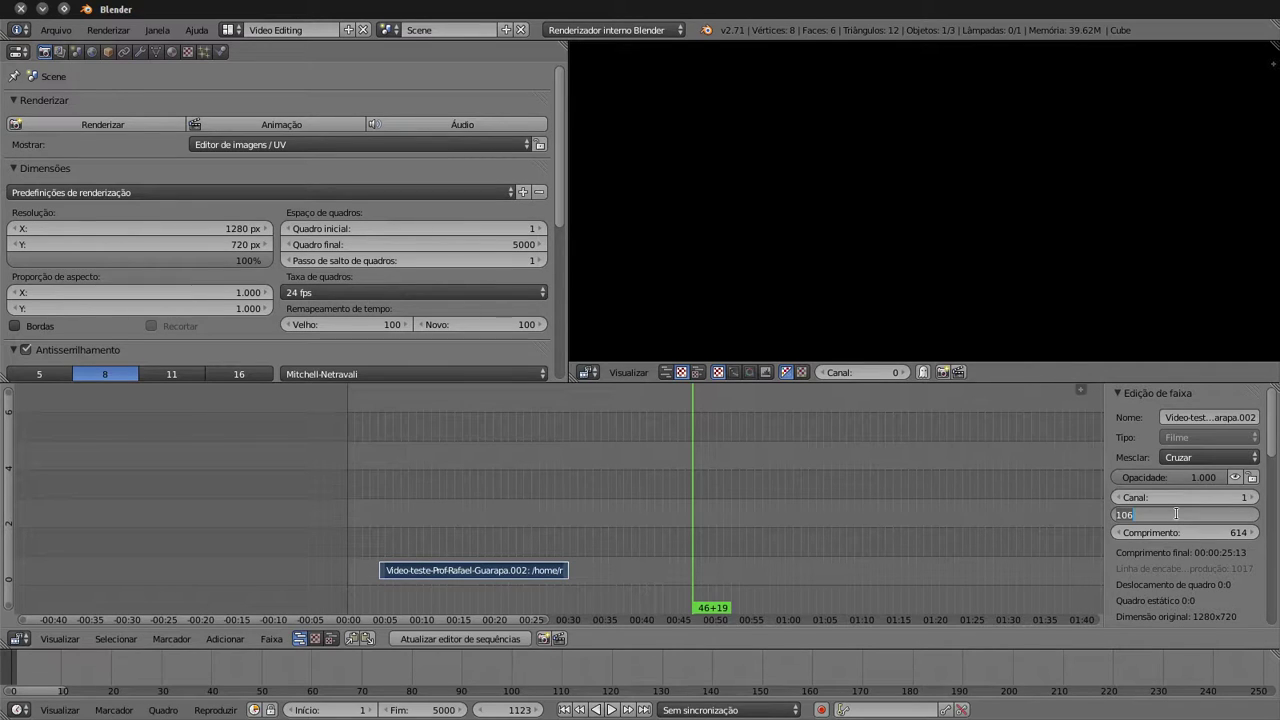
pyautogui.write('1')
pyautogui.press('Return')
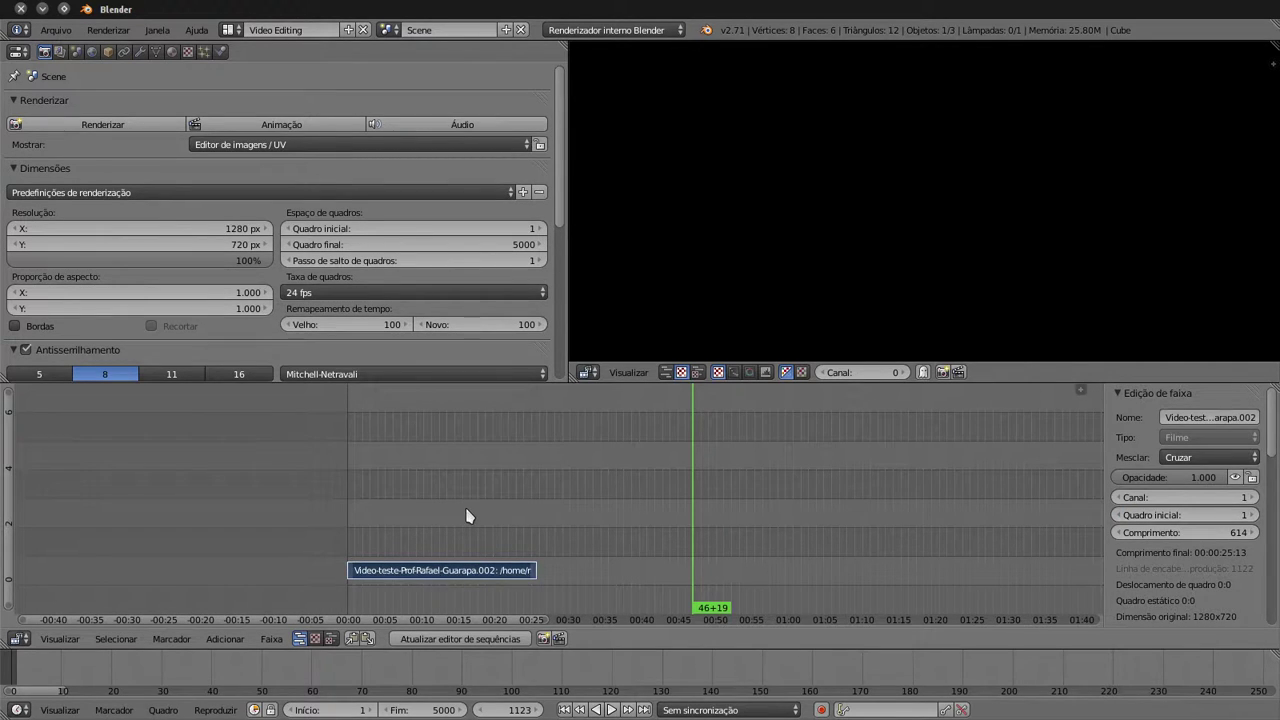
pyautogui.moveTo(466, 516); pyautogui.dragTo(365, 560)
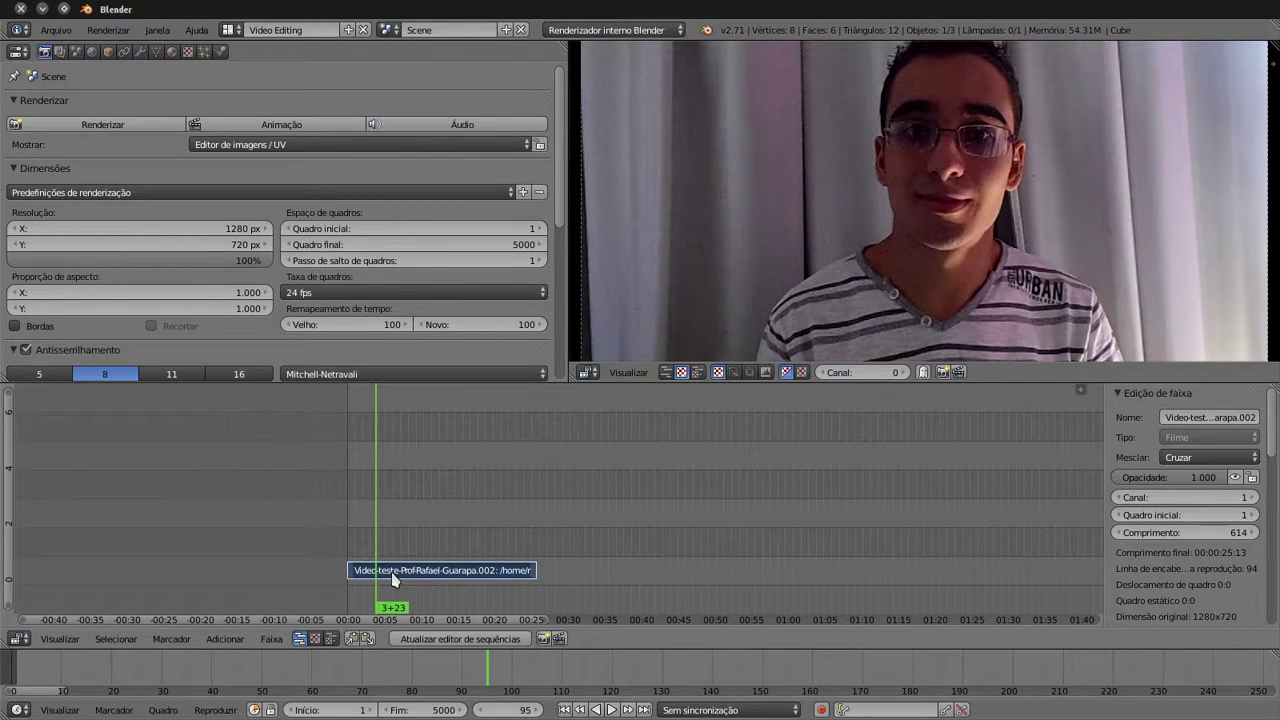
pyautogui.hotkey('alt', 'a')
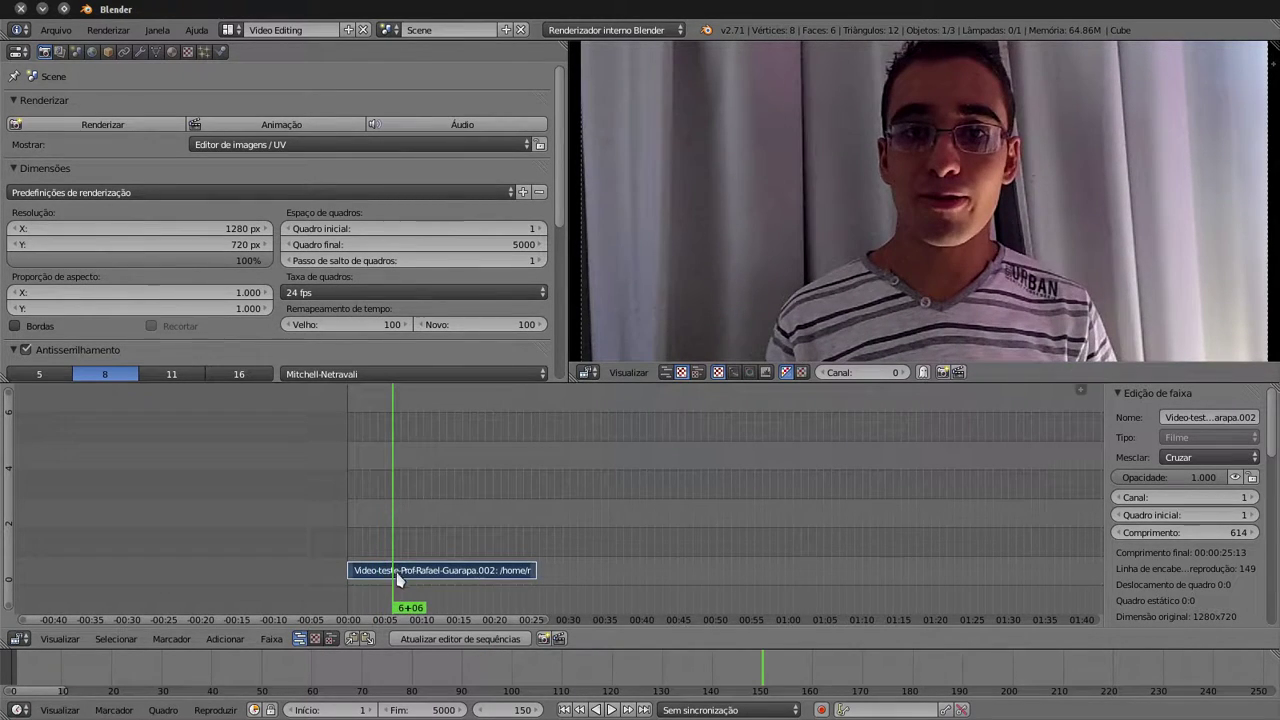
# Step: Cut the strip at frame 150 and delete the trailing part, leaving a 149-frame clip
pyautogui.press('k')
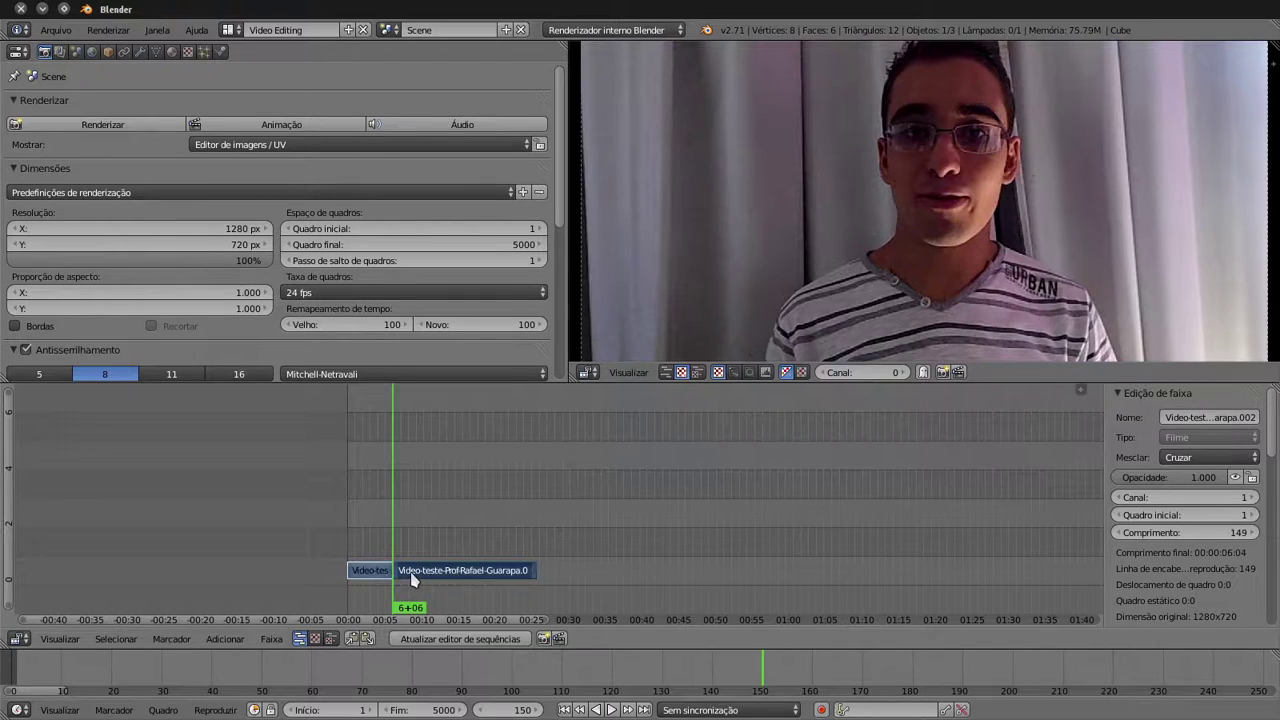
pyautogui.press('x')
pyautogui.click(413, 577)
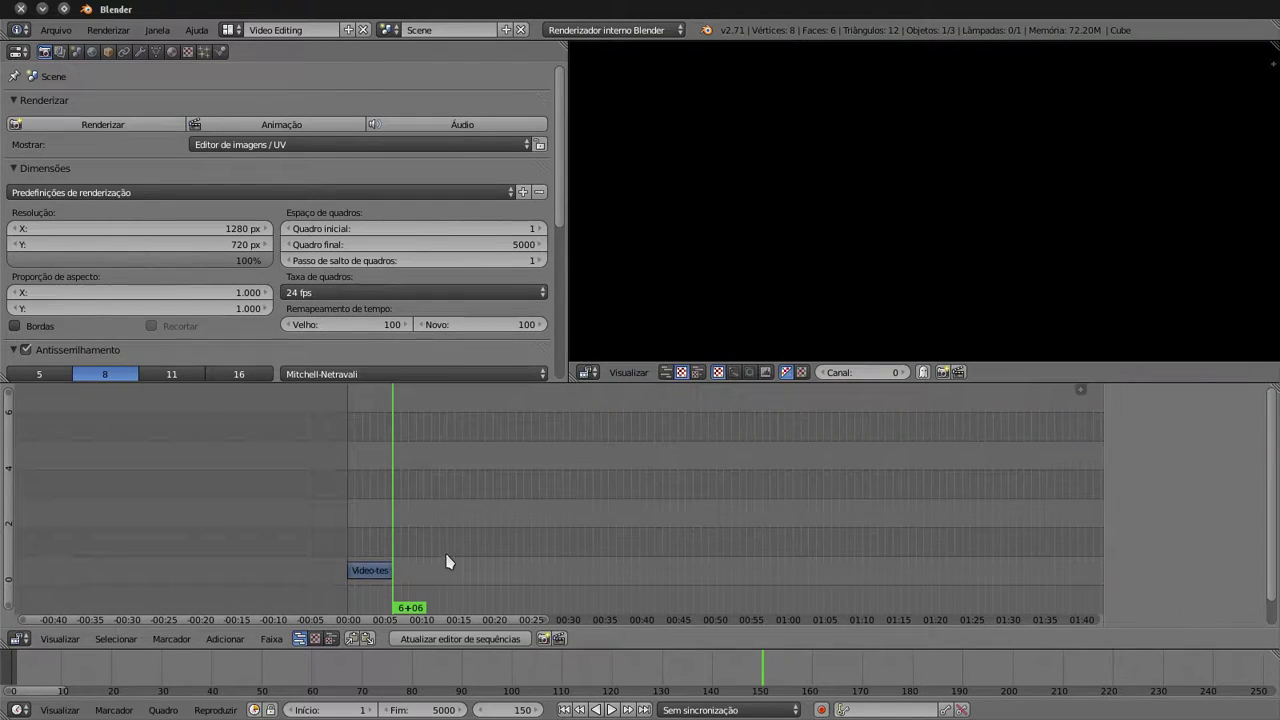
pyautogui.rightClick(380, 570)
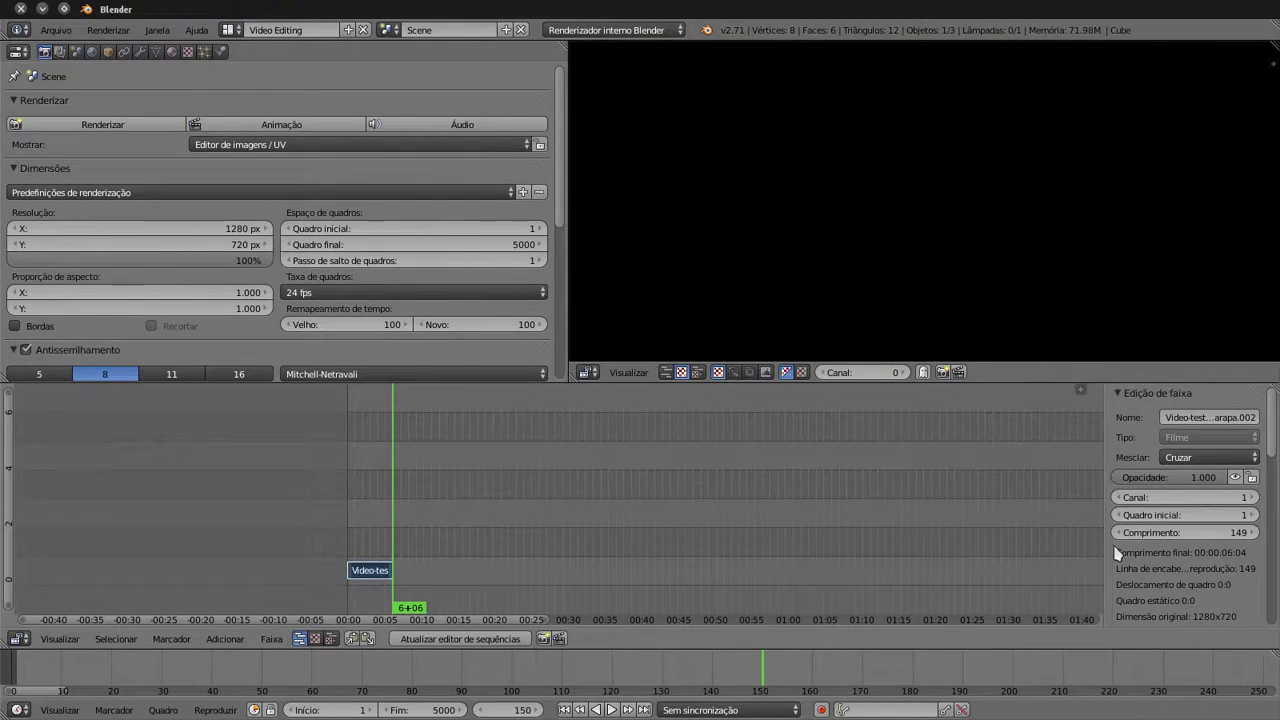
pyautogui.click(1189, 532)
pyautogui.press('Return')
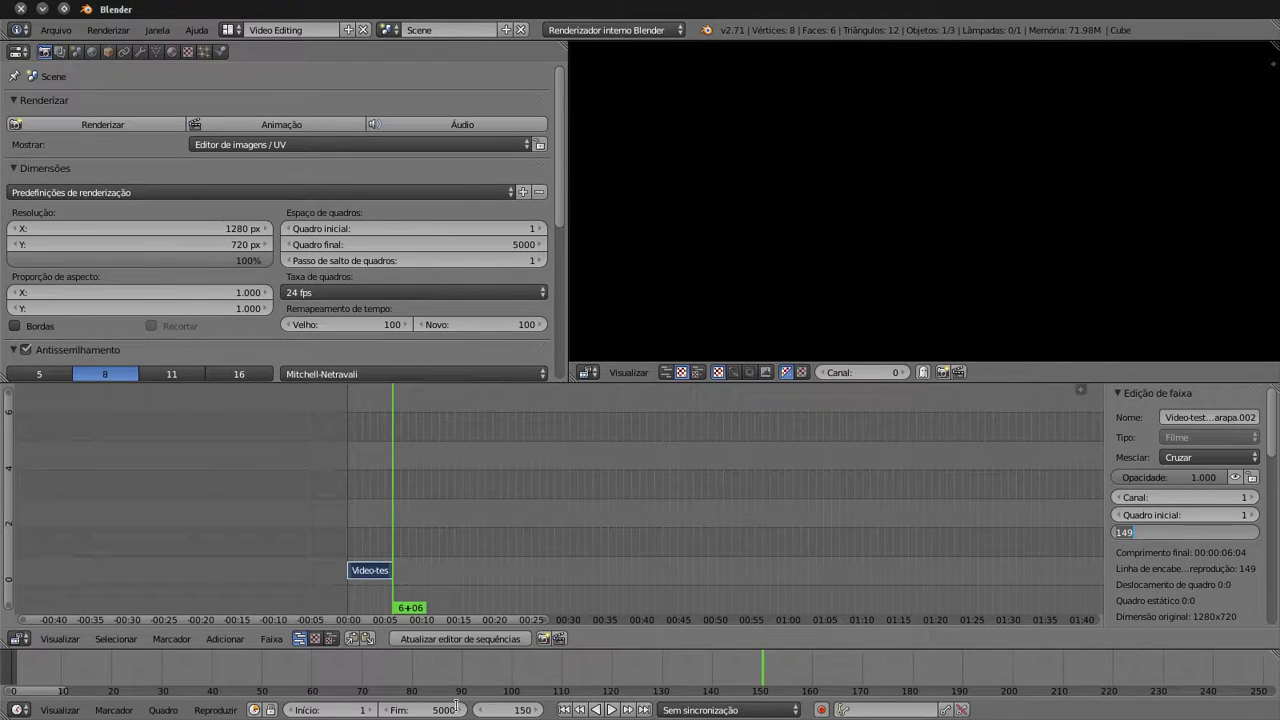
# Step: Set the scene's end frame to 149 and scrub through the trimmed clip
pyautogui.click(424, 712)
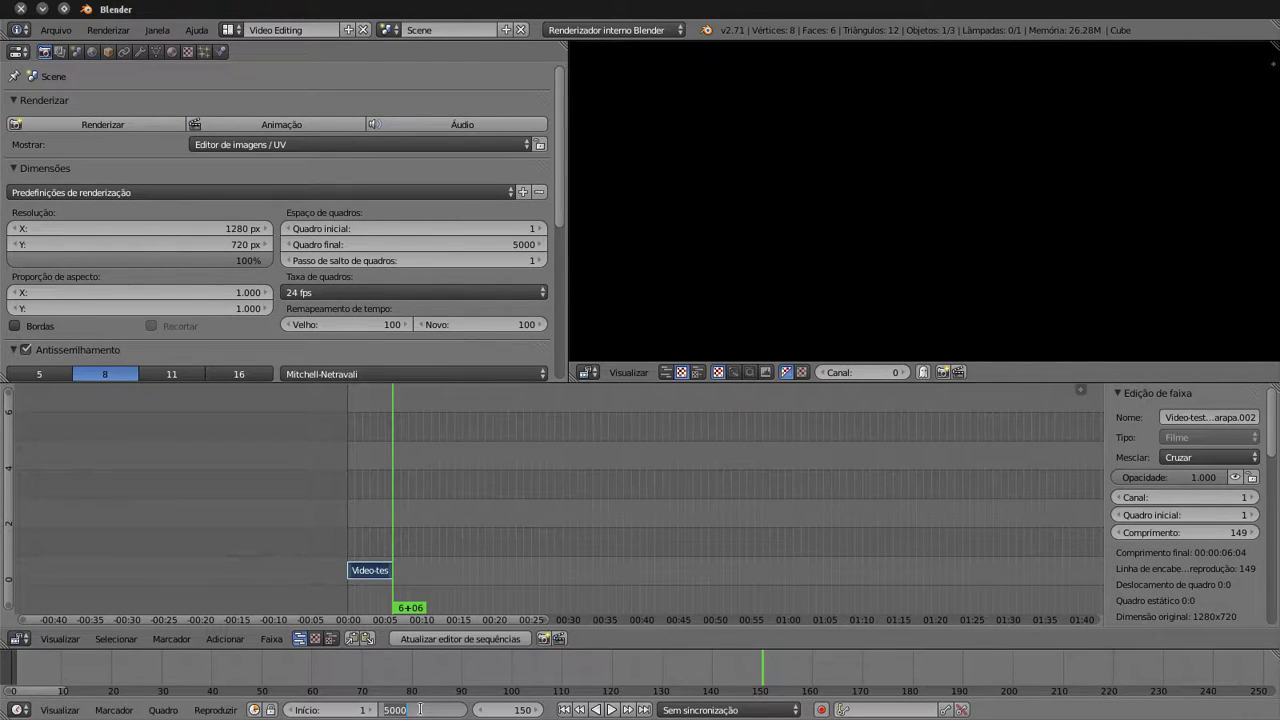
pyautogui.write('149')
pyautogui.press('Return')
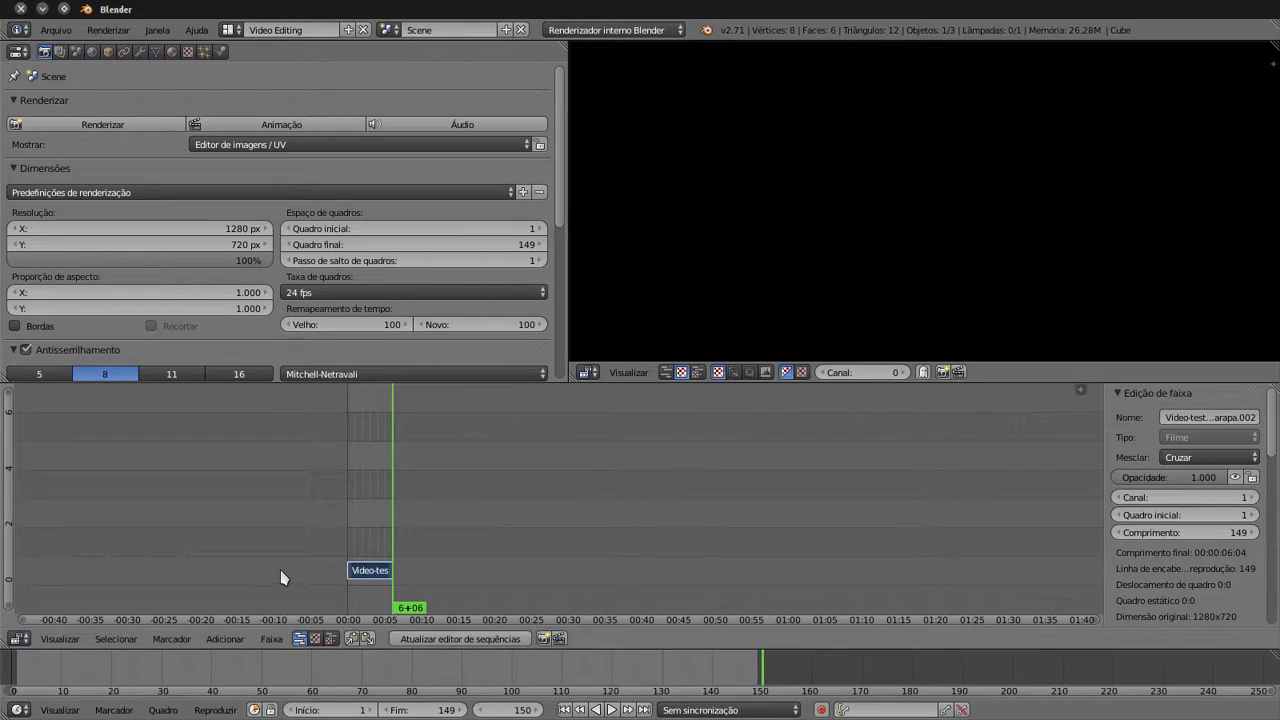
pyautogui.hscroll(-2, 366, 569)
pyautogui.scroll(1, 380, 577)
pyautogui.scroll(2, 371, 571)
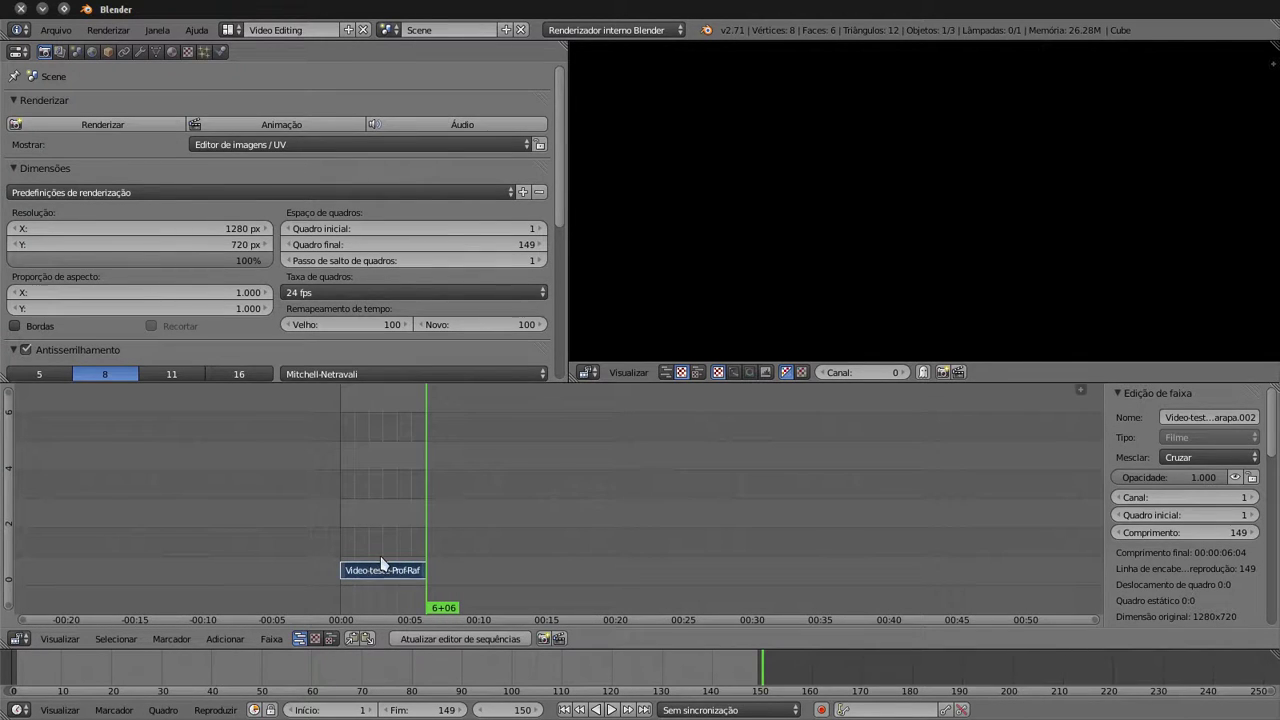
pyautogui.moveTo(382, 564); pyautogui.dragTo(420, 565)
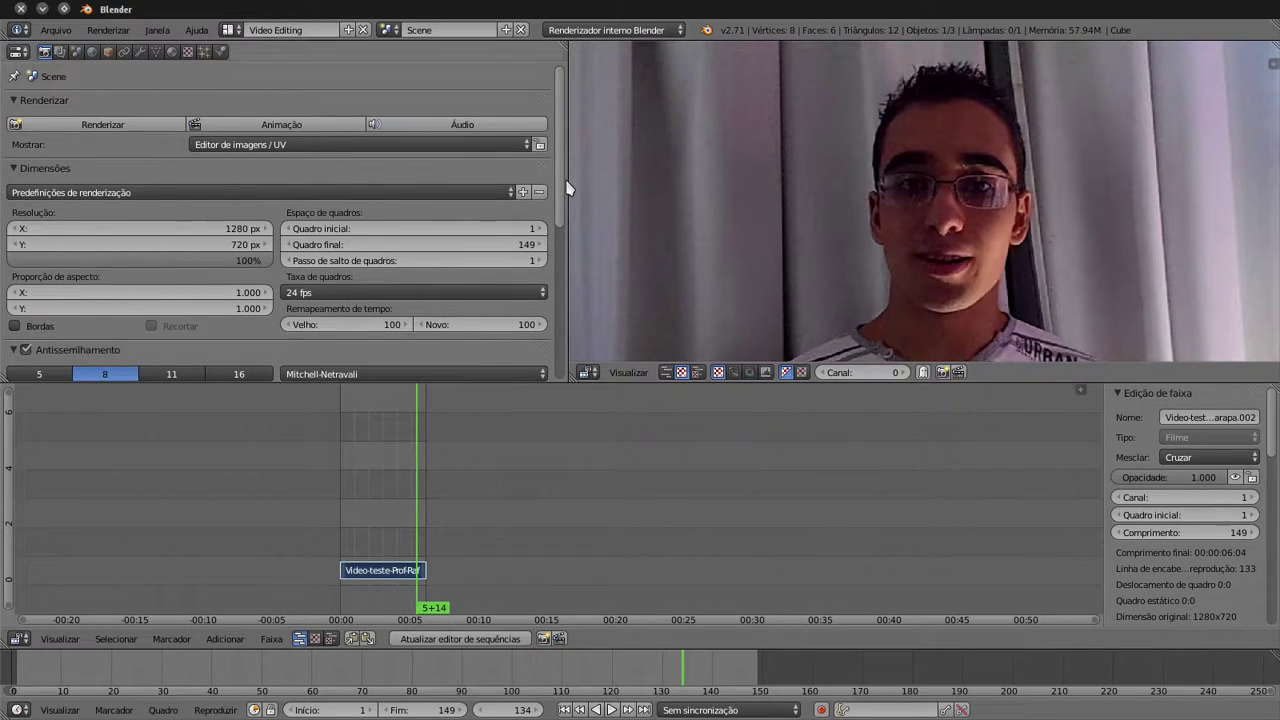
# Step: Scroll to the Saída output settings and set the render file format to JPEG
pyautogui.moveTo(560, 172); pyautogui.dragTo(540, 366)
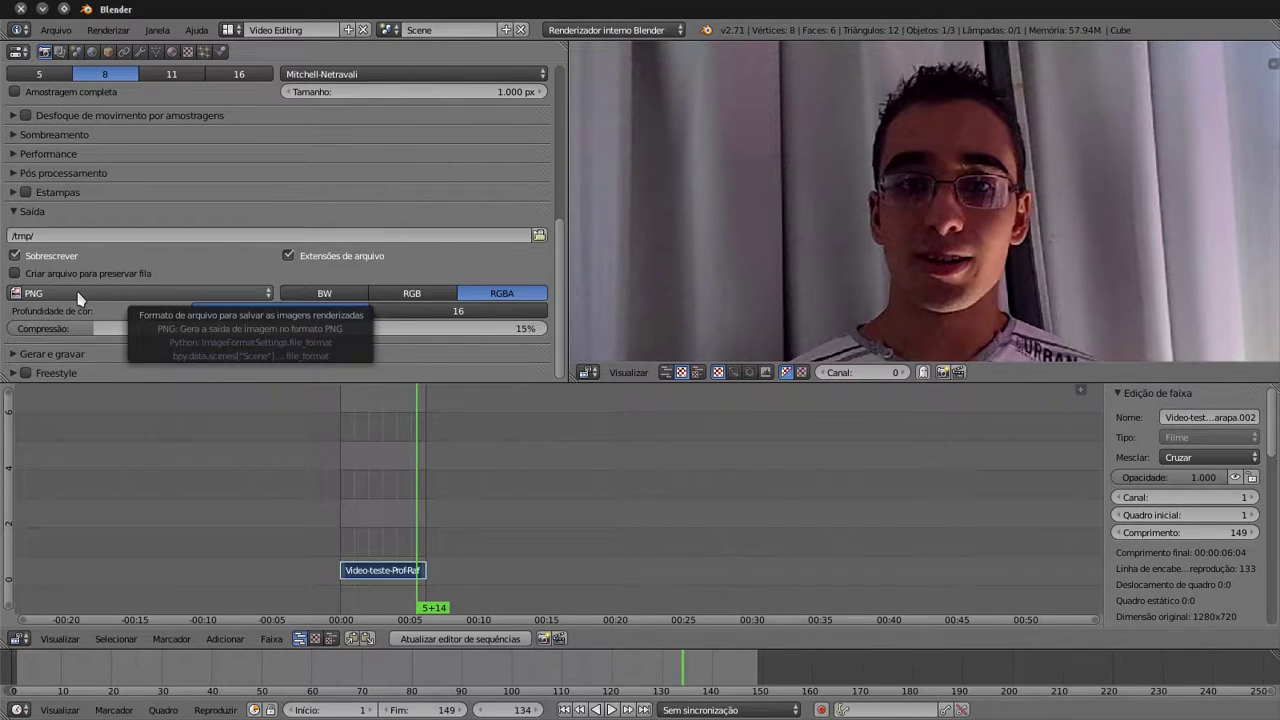
pyautogui.click(79, 298)
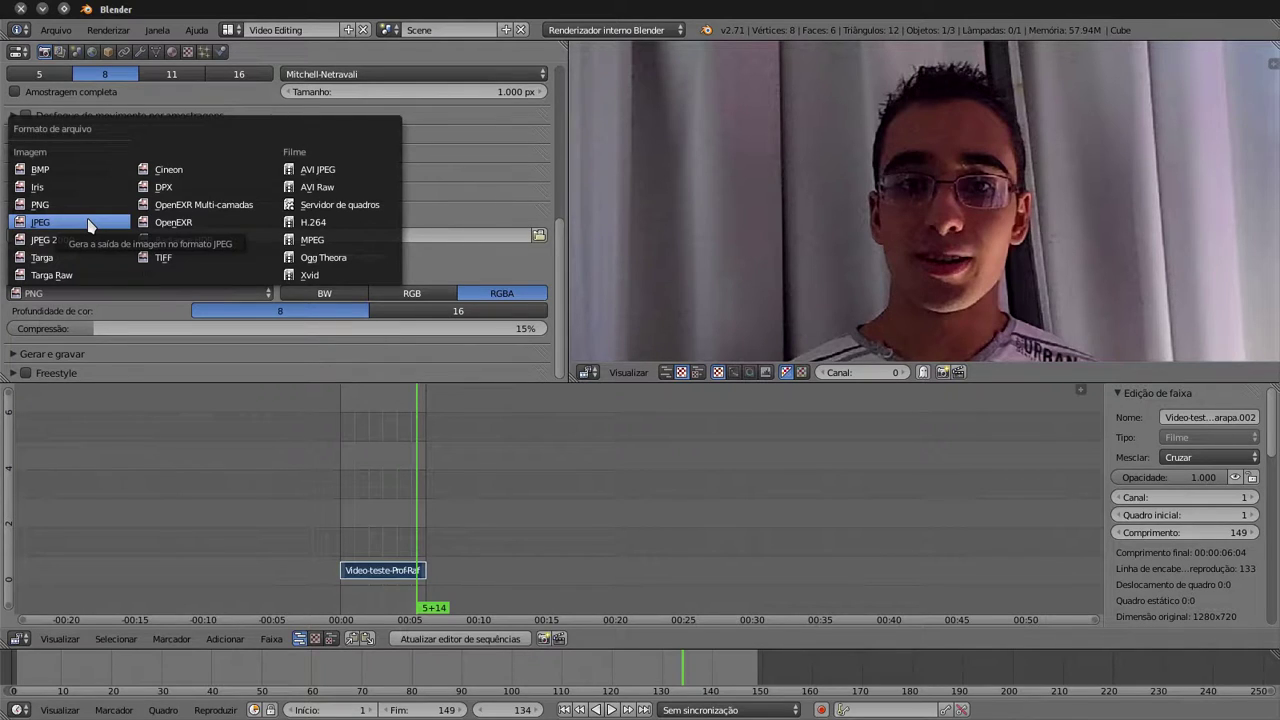
pyautogui.click(88, 224)
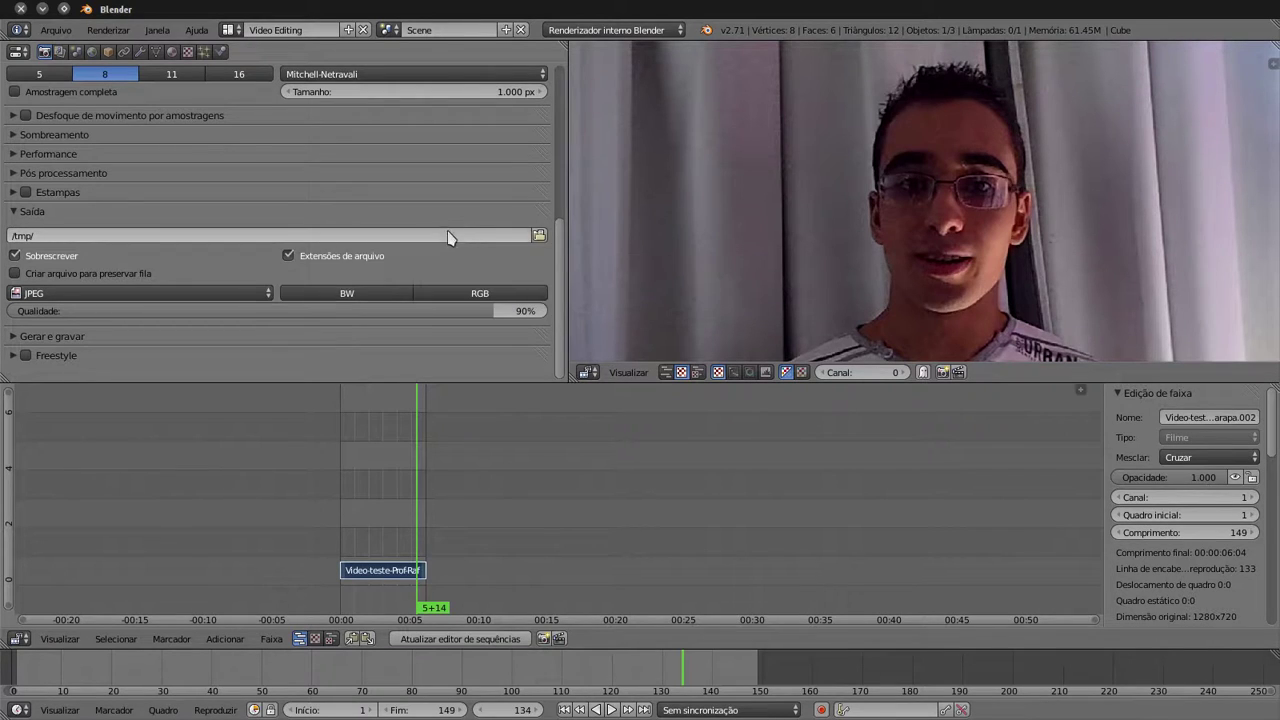
# Step: Point the render output to the Renderizados folder with a new file-name prefix and accept it
pyautogui.click(540, 236)
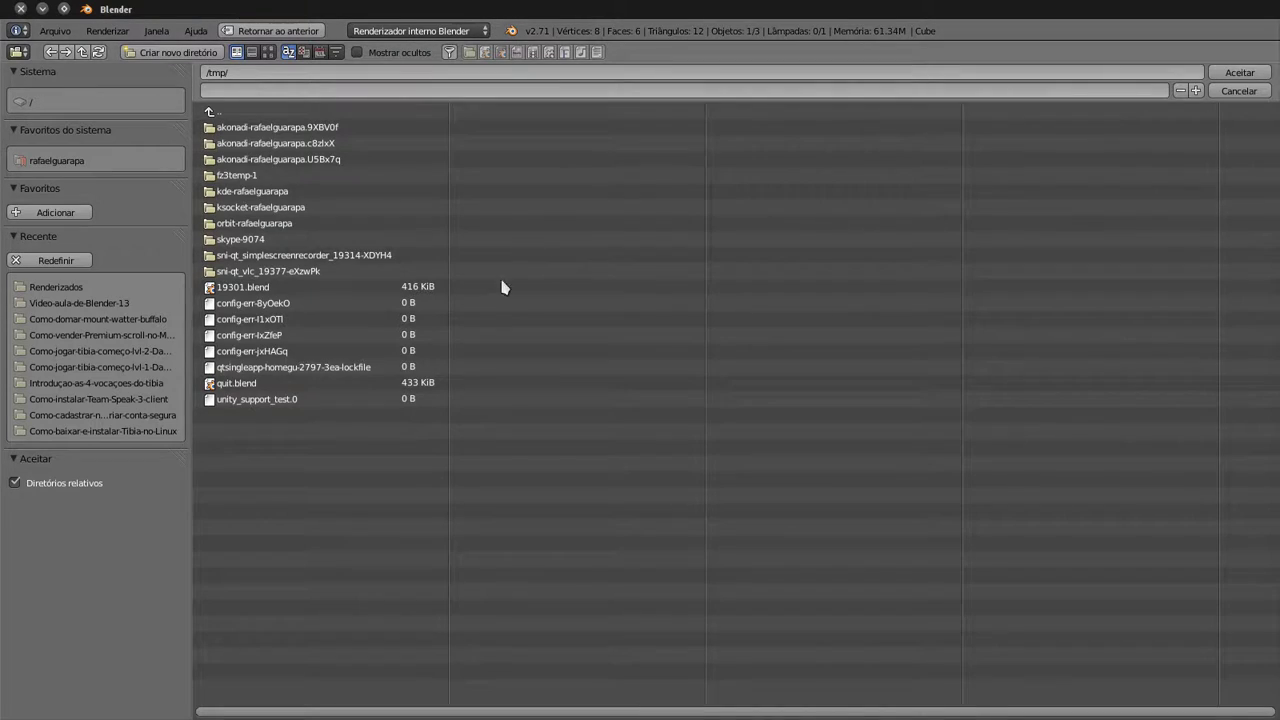
pyautogui.click(68, 286)
pyautogui.click(310, 90)
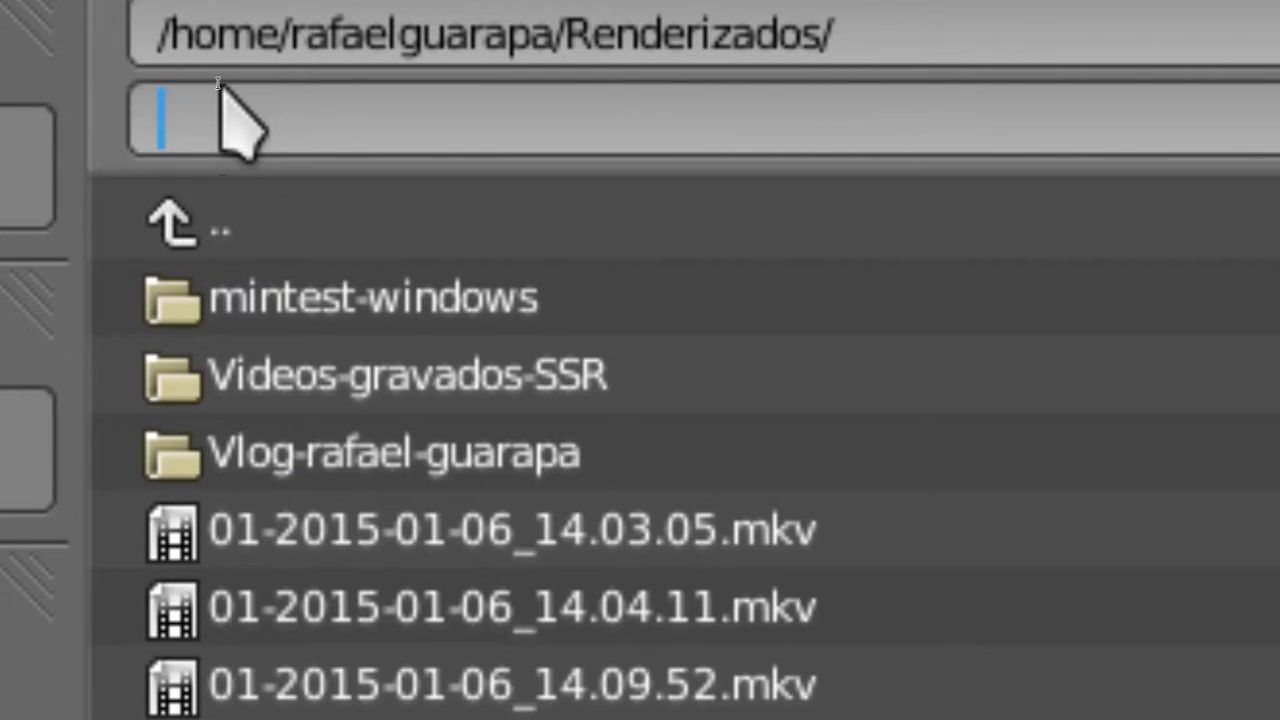
pyautogui.write('vid')
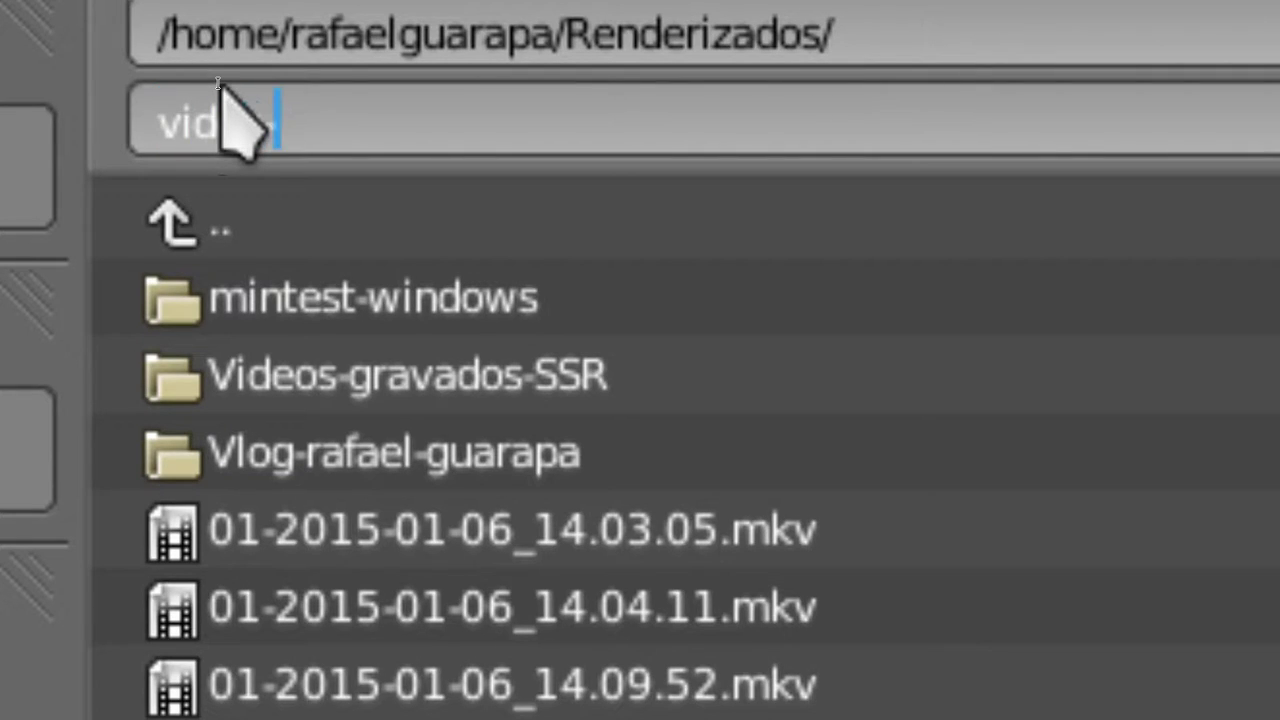
pyautogui.press('BackSpace')
pyautogui.press('BackSpace')
pyautogui.press('BackSpace')
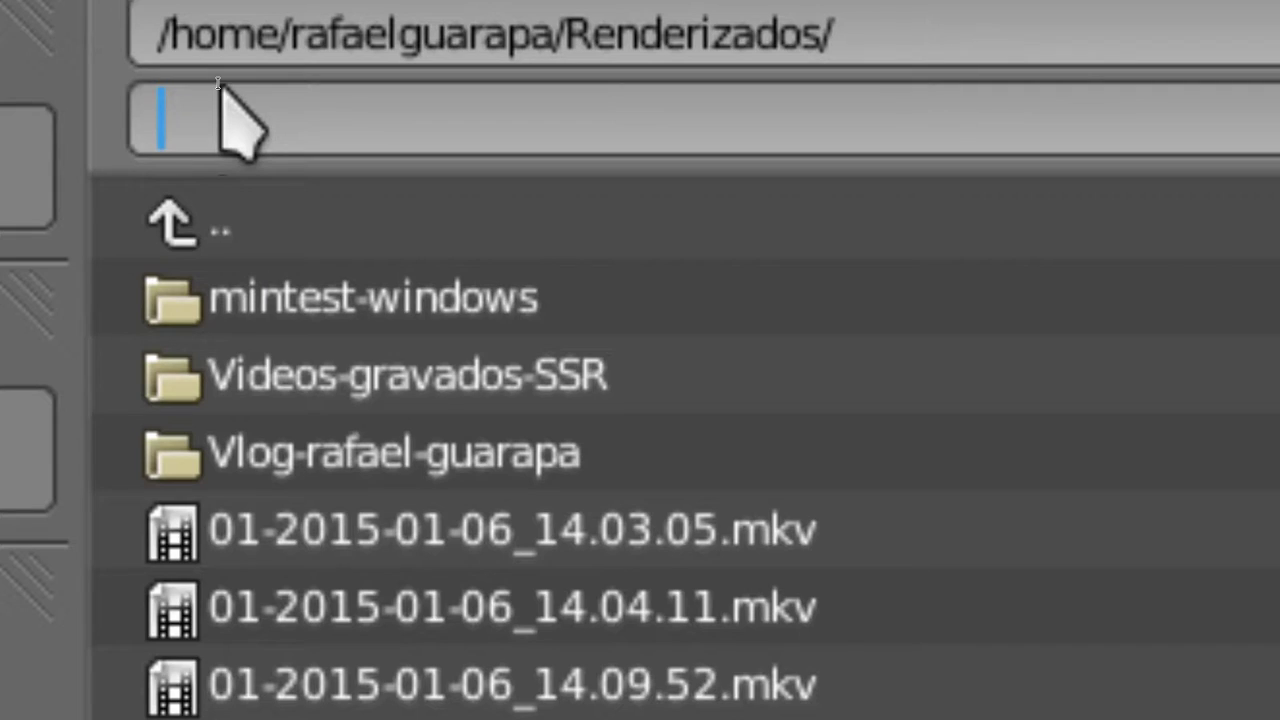
pyautogui.write('01')
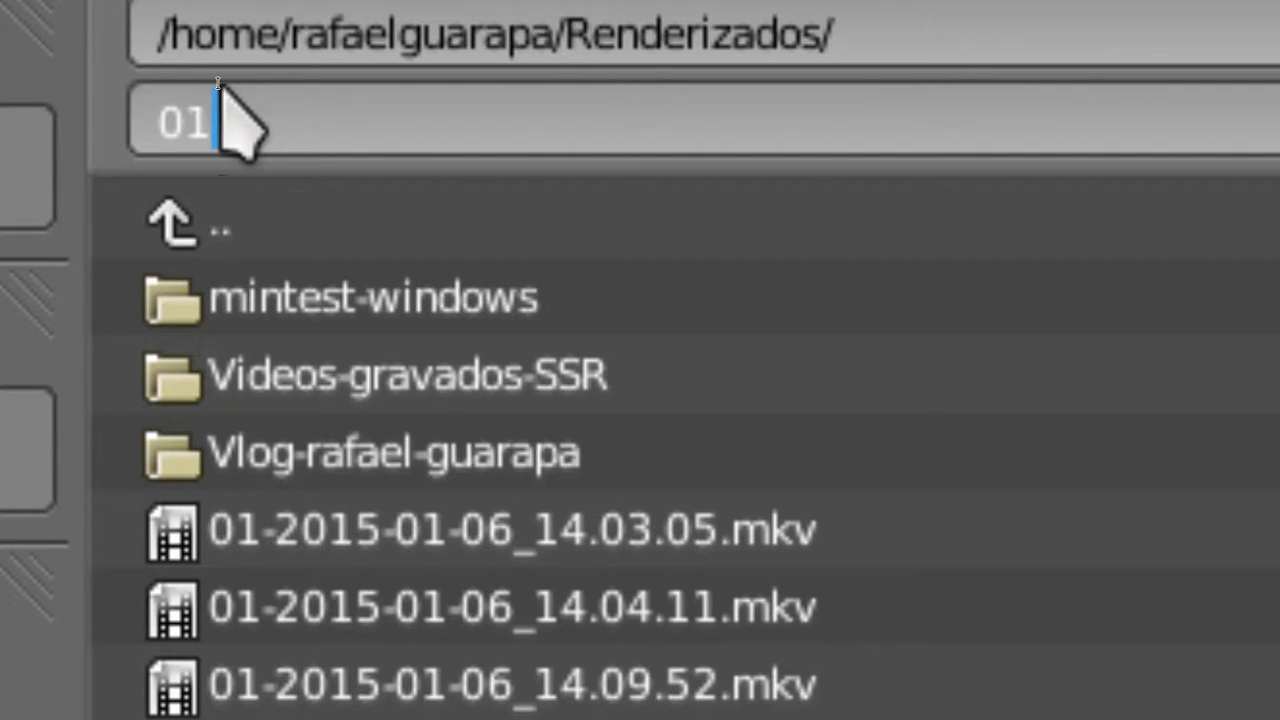
pyautogui.press('BackSpace')
pyautogui.press('BackSpace')
pyautogui.write('pr')
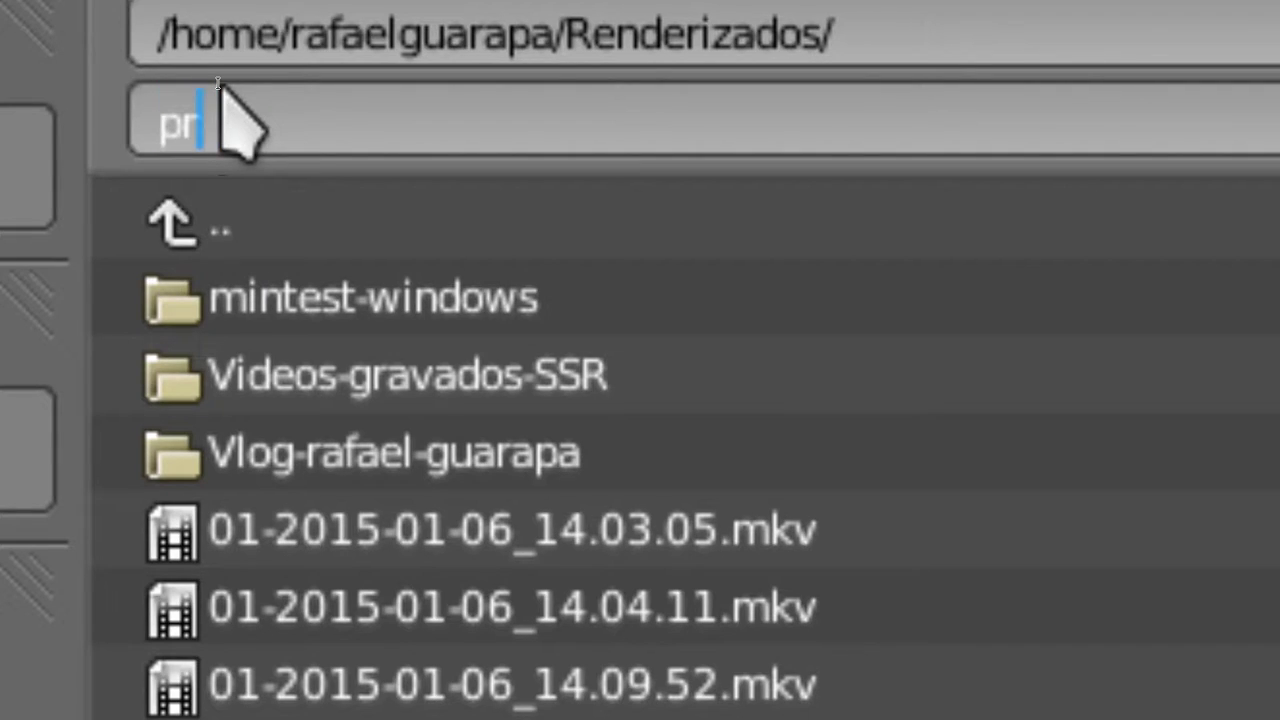
pyautogui.write('ovafael')
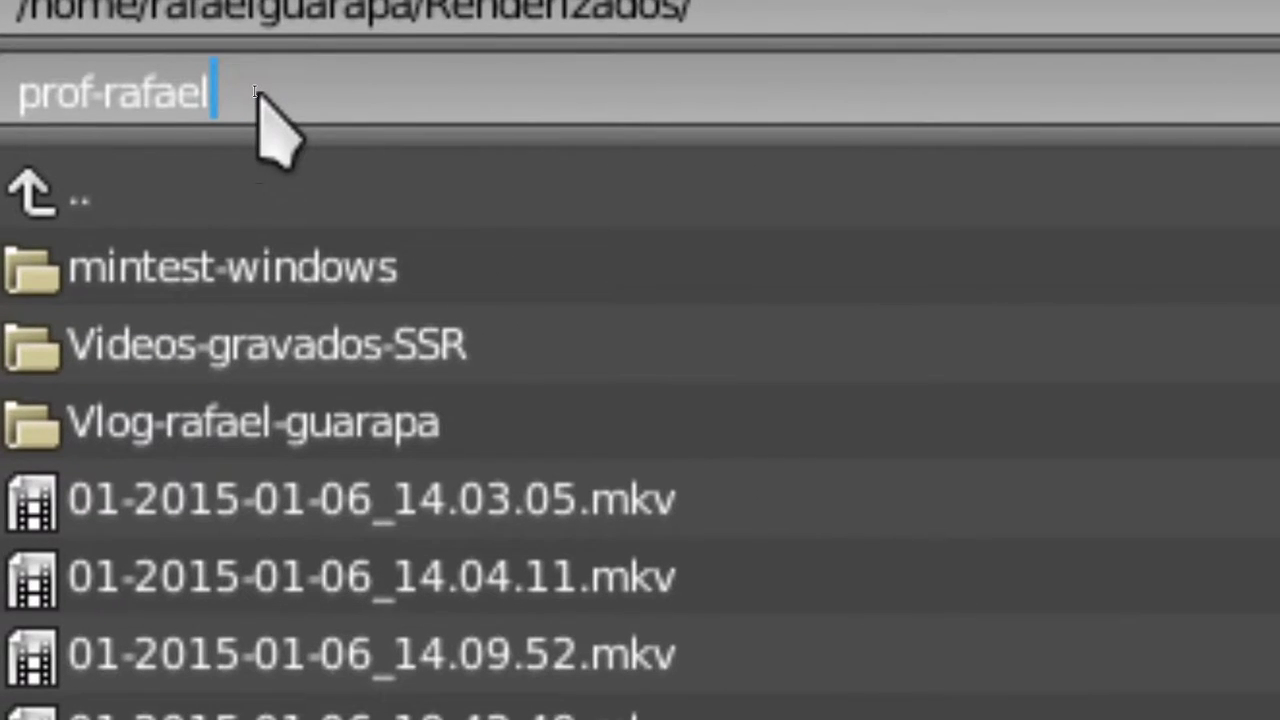
pyautogui.write('-guarapa')
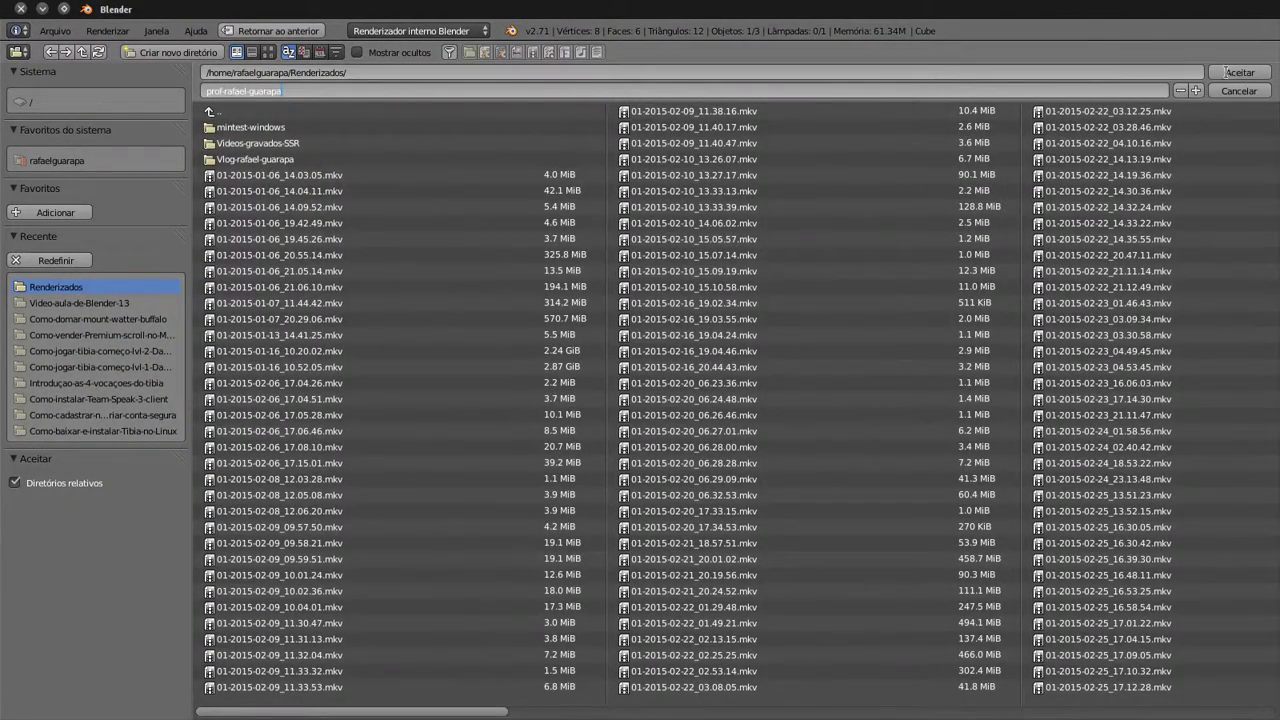
pyautogui.click(1228, 72)
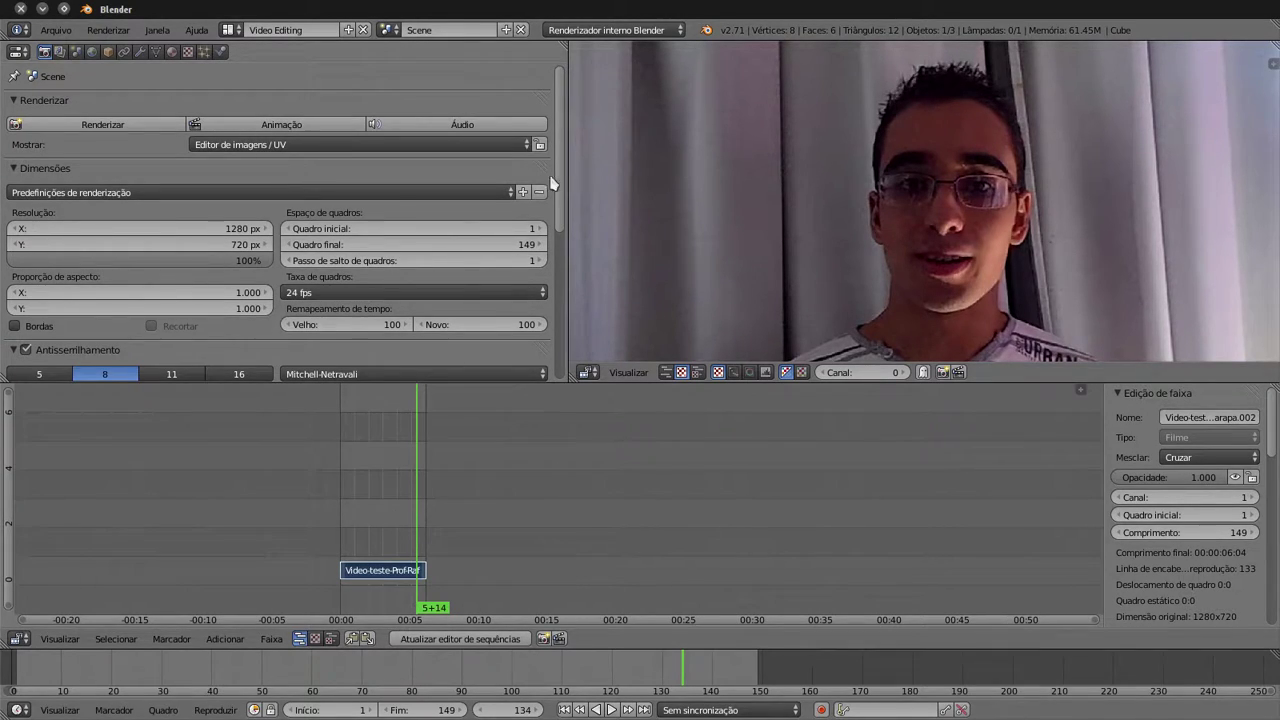
pyautogui.moveTo(557, 186); pyautogui.dragTo(559, 336)
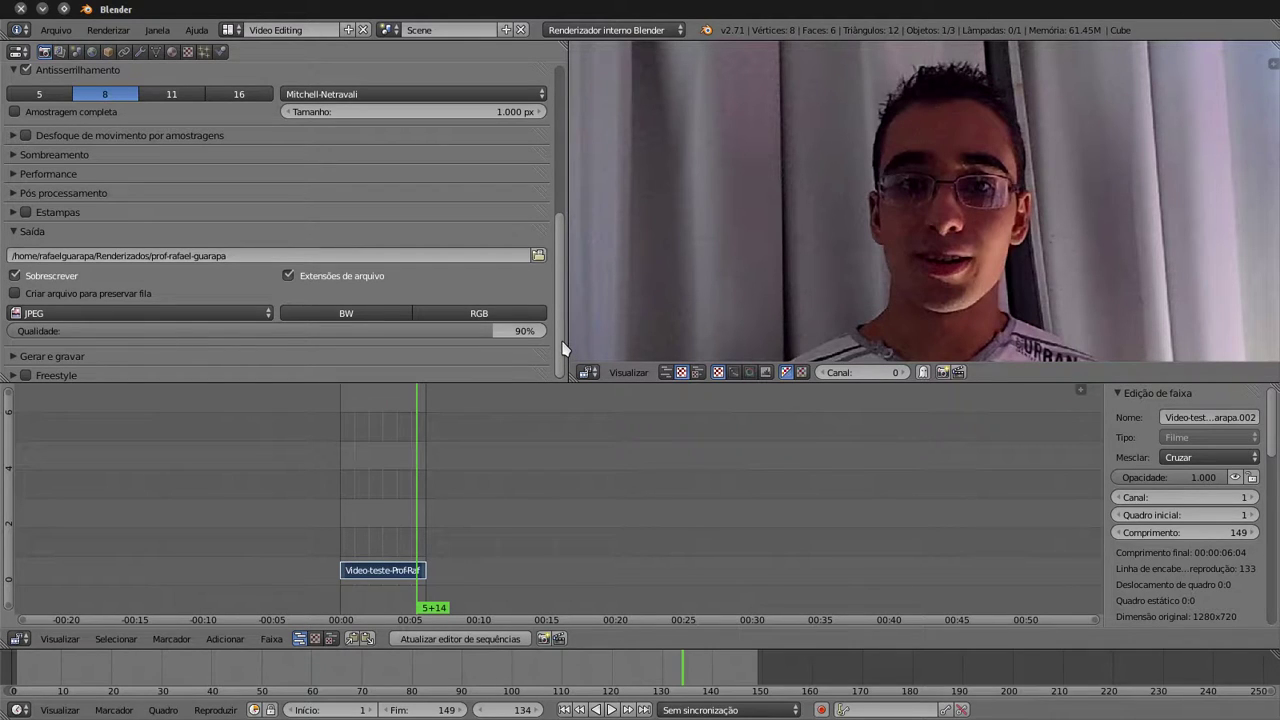
pyautogui.moveTo(562, 348); pyautogui.dragTo(563, 134)
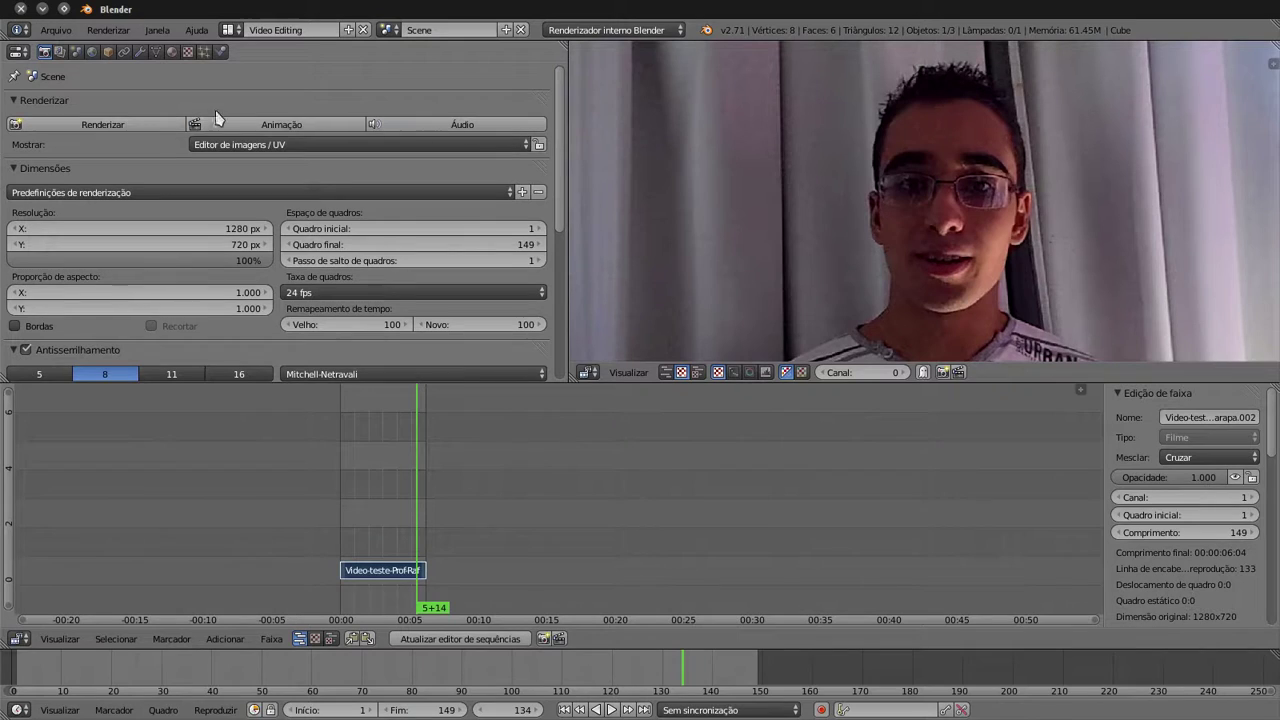
# Step: Check the Renderizados folder in Dolphin, then move the sequencer playhead to frame 64
pyautogui.click(21, 222)
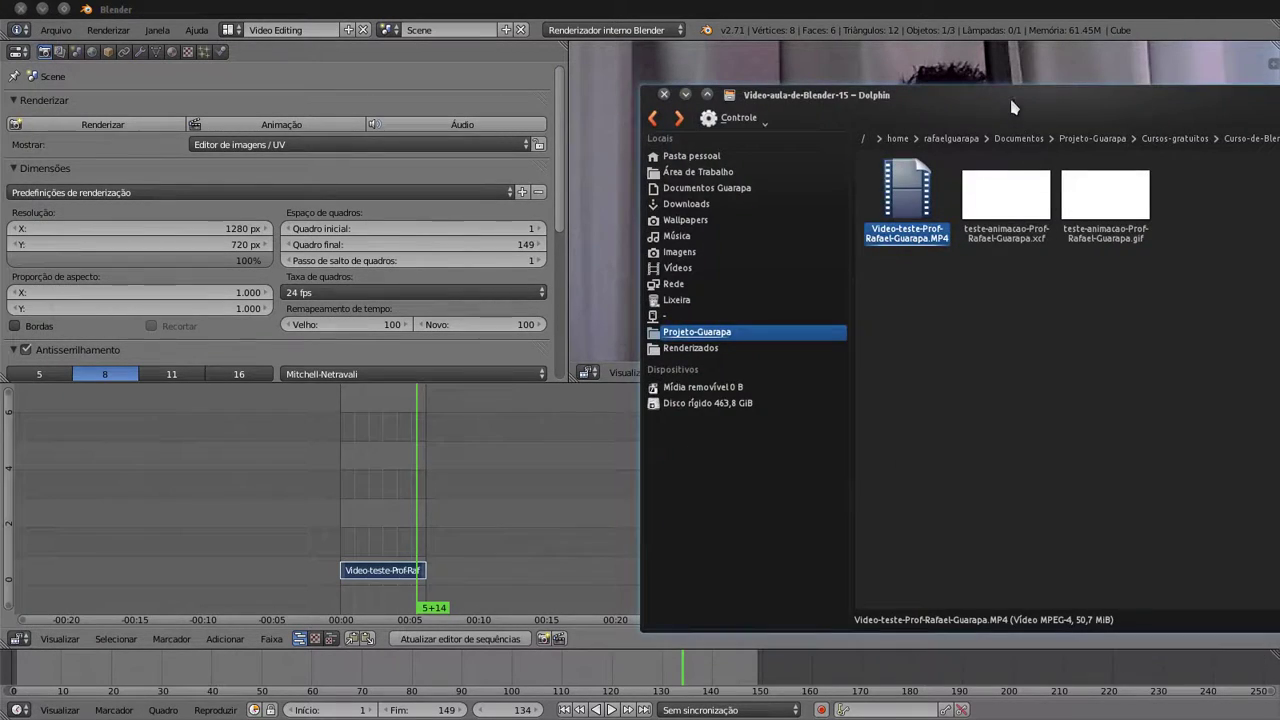
pyautogui.moveTo(1009, 95); pyautogui.dragTo(767, 120)
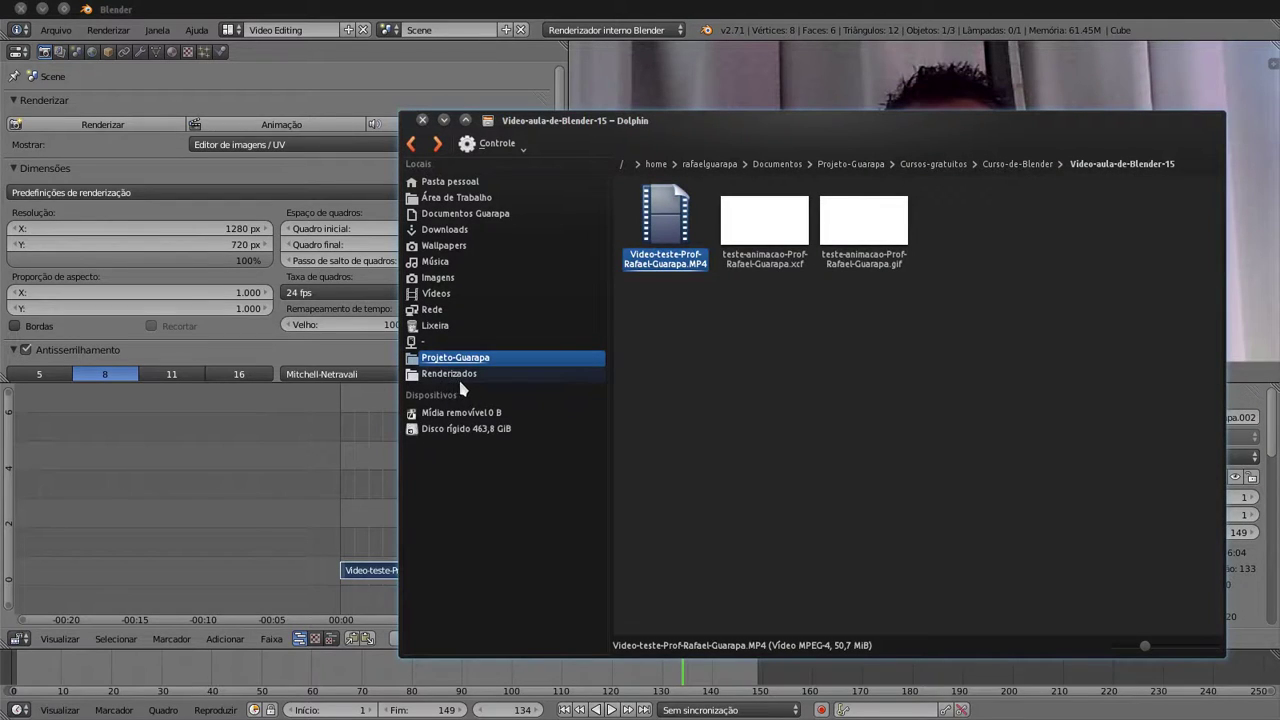
pyautogui.click(478, 378)
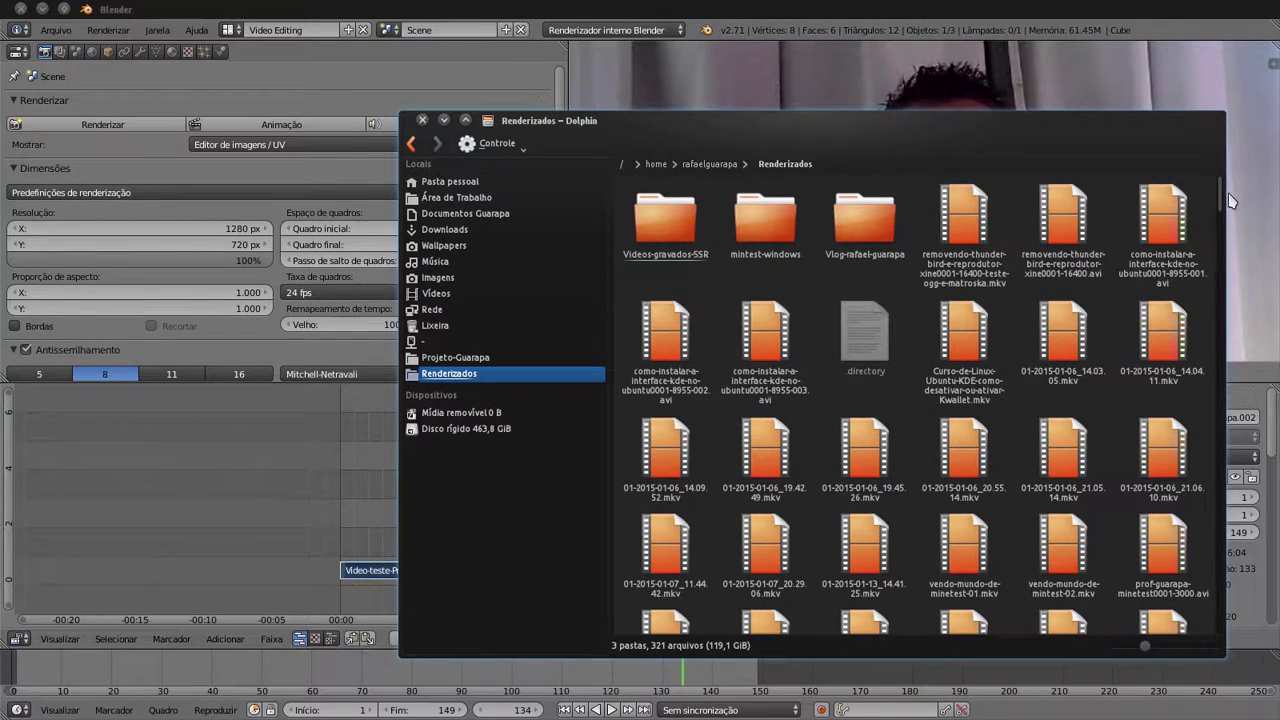
pyautogui.moveTo(1222, 200); pyautogui.dragTo(1220, 630)
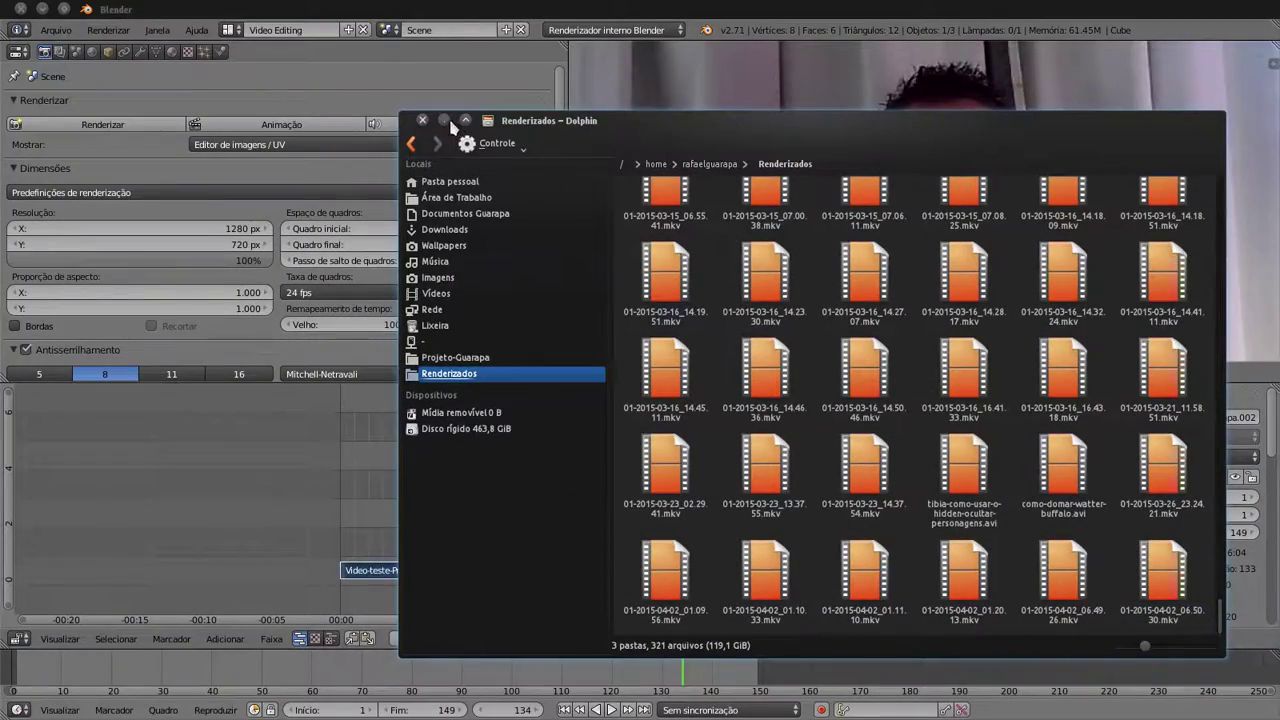
pyautogui.click(444, 120)
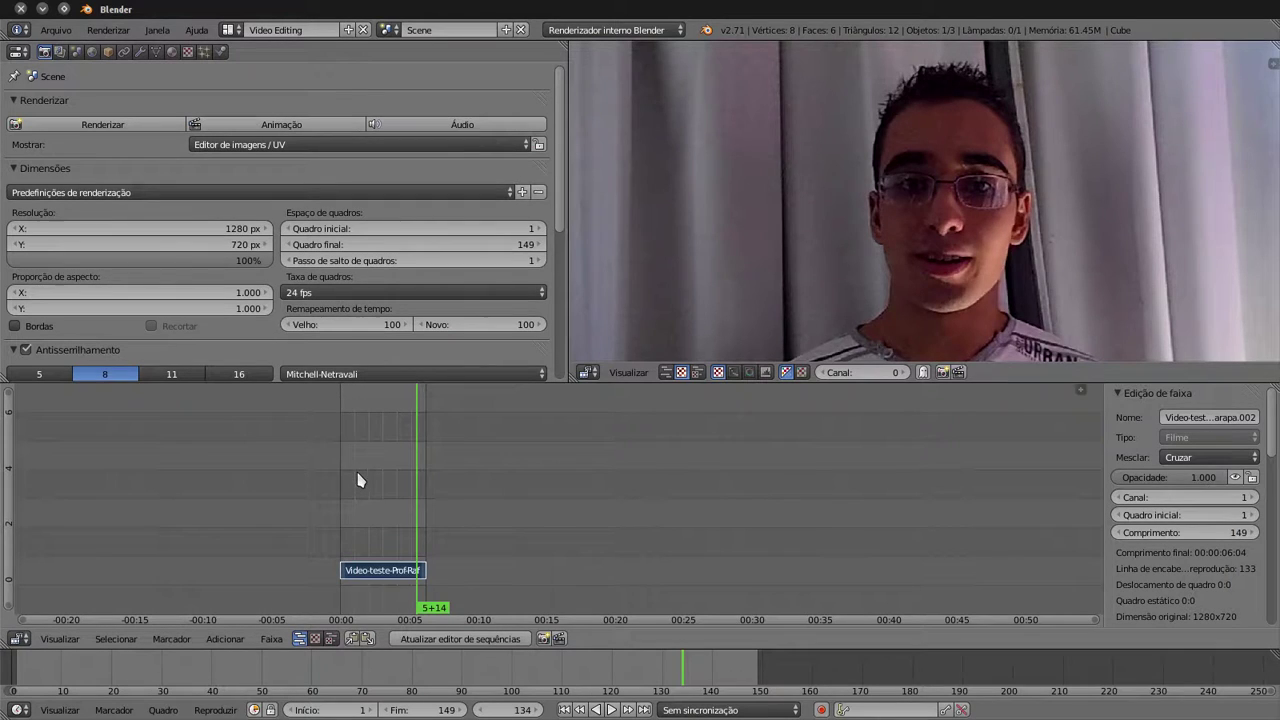
pyautogui.moveTo(360, 481)
pyautogui.mouseDown()
pyautogui.moveTo(349, 486)
pyautogui.moveTo(371, 489)
pyautogui.moveTo(377, 520)
pyautogui.mouseUp()
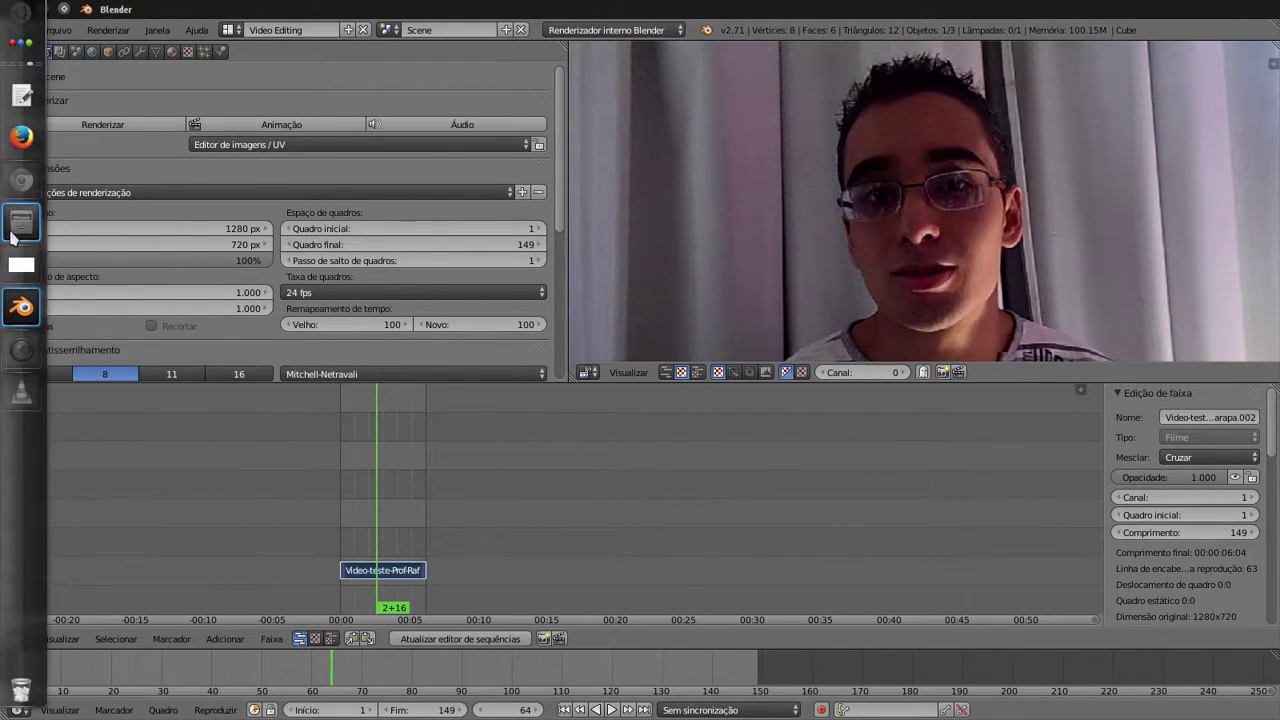
# Step: Start rendering the animation with Animação, then bring Dolphin back on the Renderizados folder
pyautogui.click(20, 224)
pyautogui.click(12, 230)
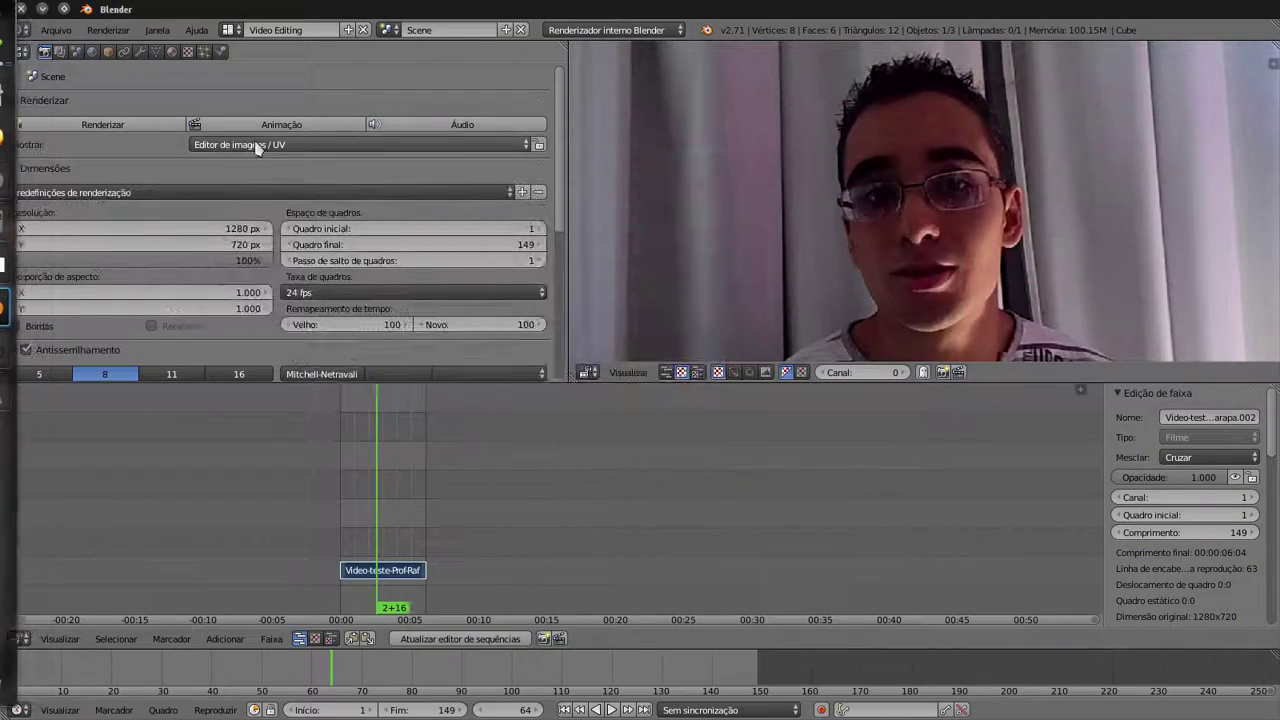
pyautogui.click(259, 126)
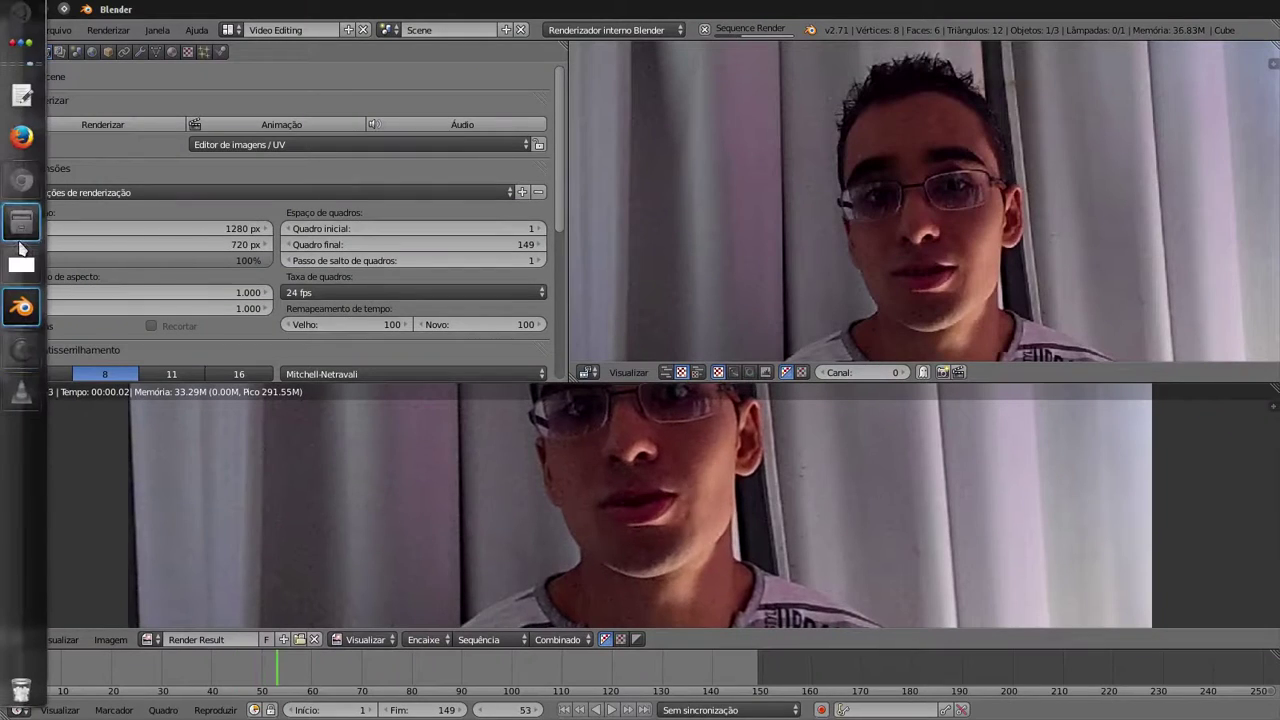
pyautogui.click(16, 383)
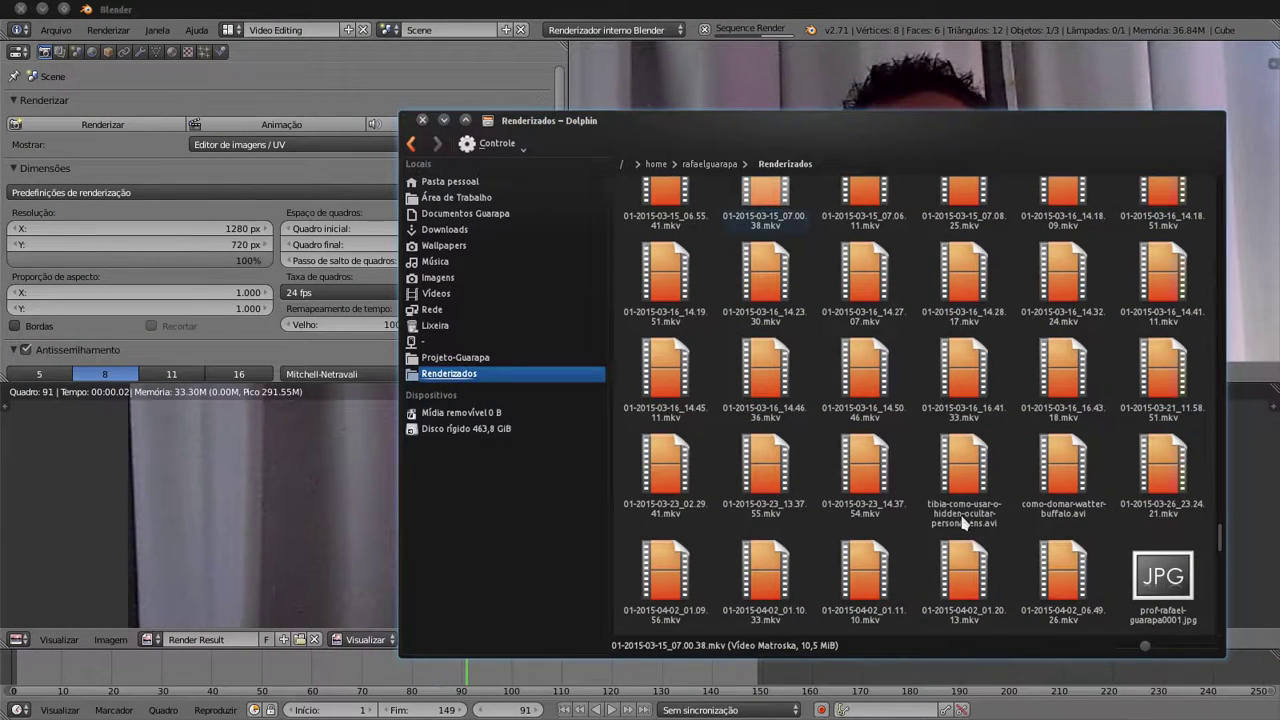
# Step: Browse the rendered JPEG frames 0001–0149 in Renderizados, then minimize Dolphin
pyautogui.scroll(-3, 1103, 551)
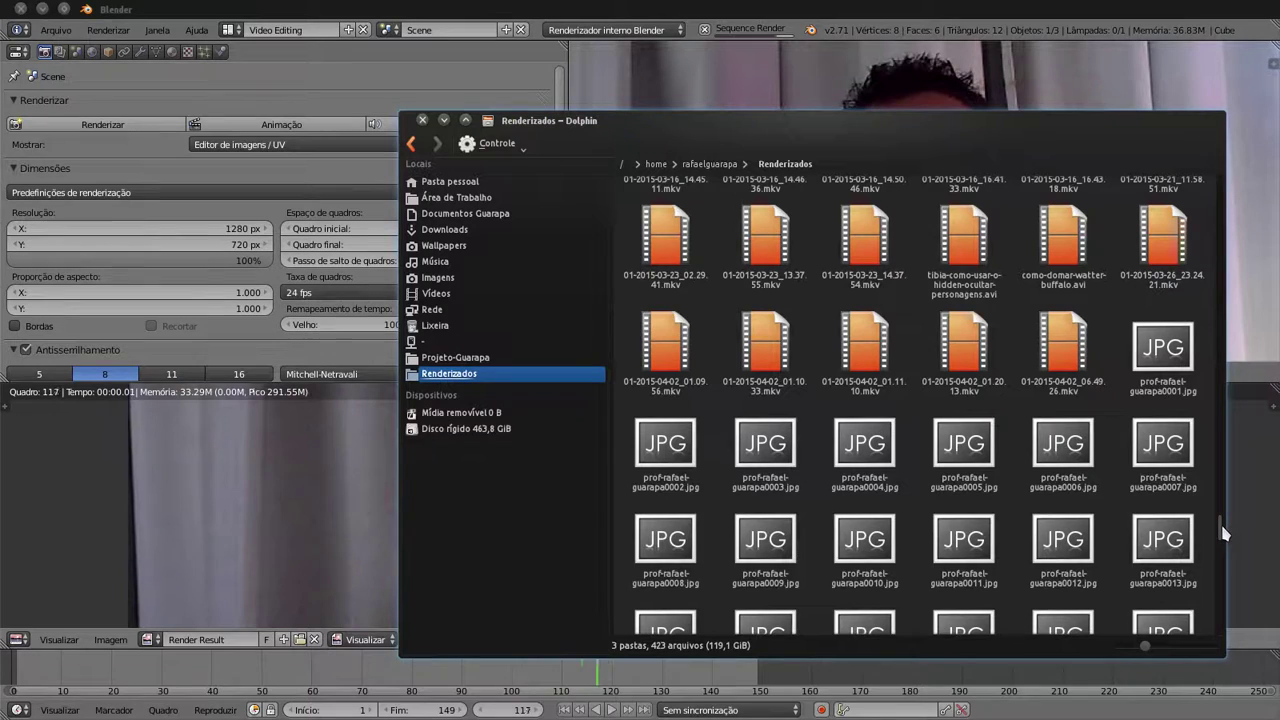
pyautogui.scroll(-1, 1204, 457)
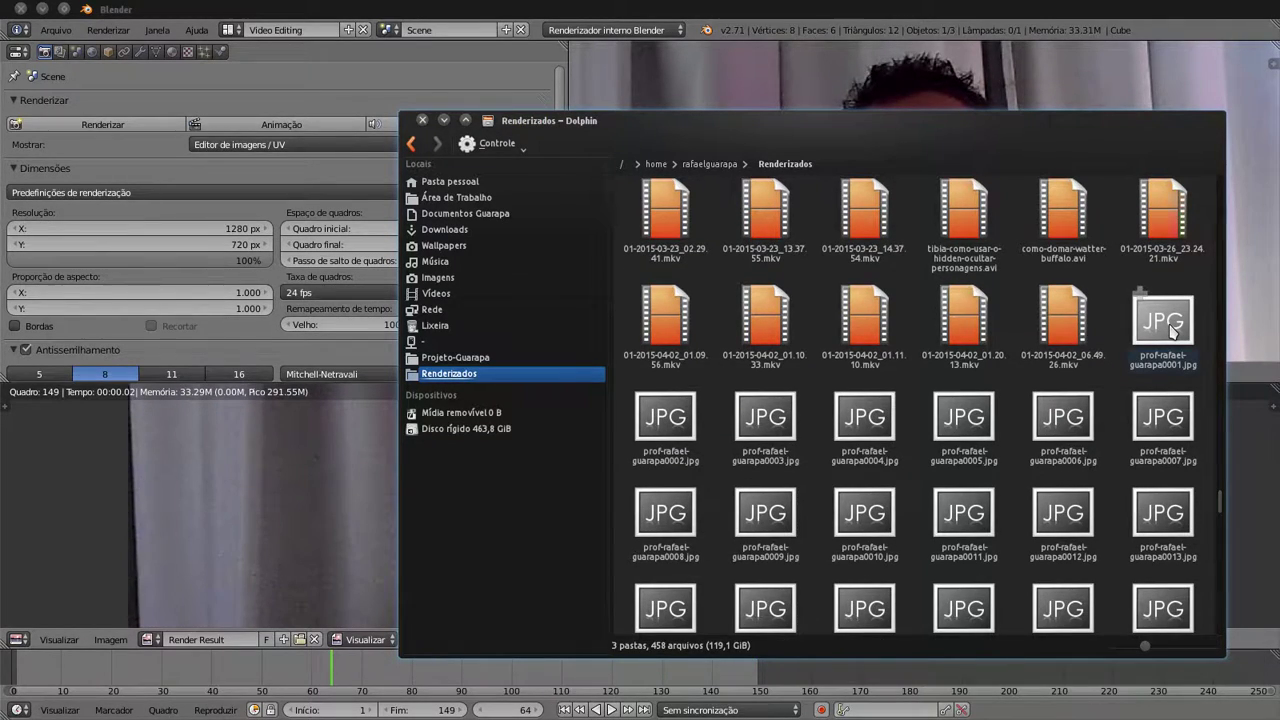
pyautogui.click(1172, 332)
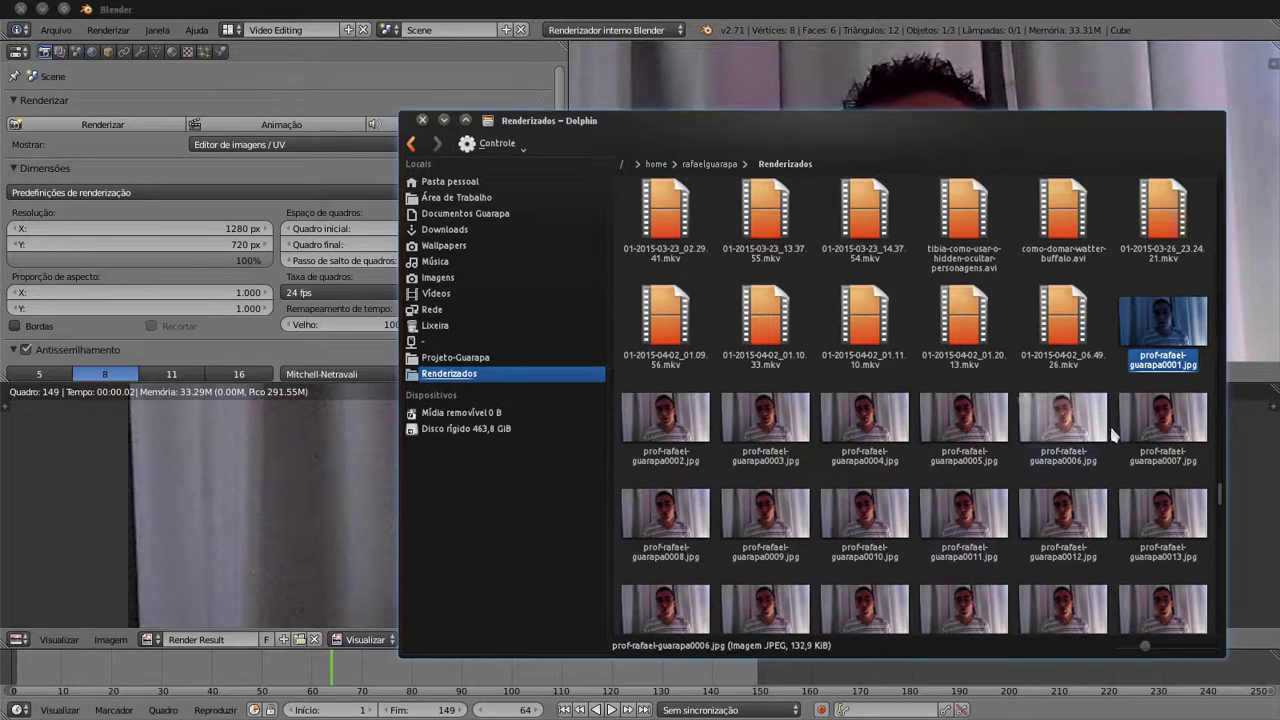
pyautogui.scroll(-1, 1113, 432)
pyautogui.scroll(-3, 1115, 438)
pyautogui.scroll(-3, 1120, 450)
pyautogui.scroll(-3, 1128, 460)
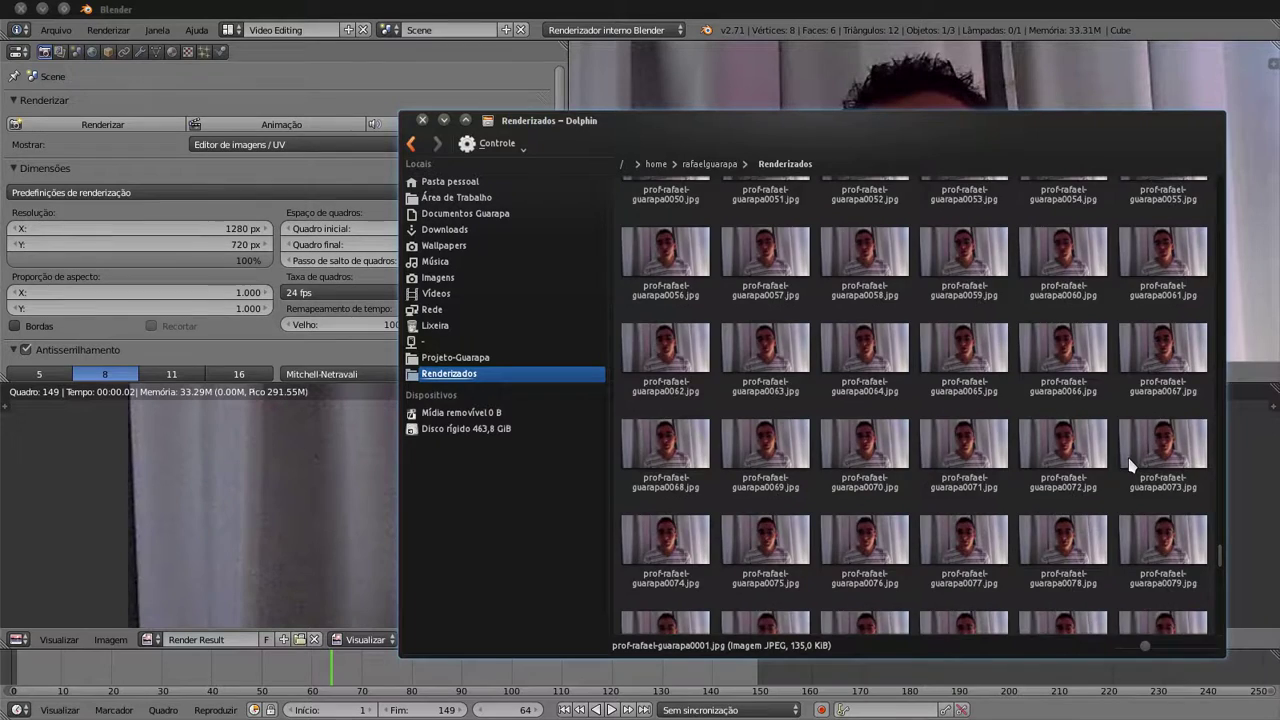
pyautogui.scroll(-3, 1130, 465)
pyautogui.scroll(-3, 1128, 466)
pyautogui.scroll(-3, 1127, 467)
pyautogui.scroll(-3, 1125, 468)
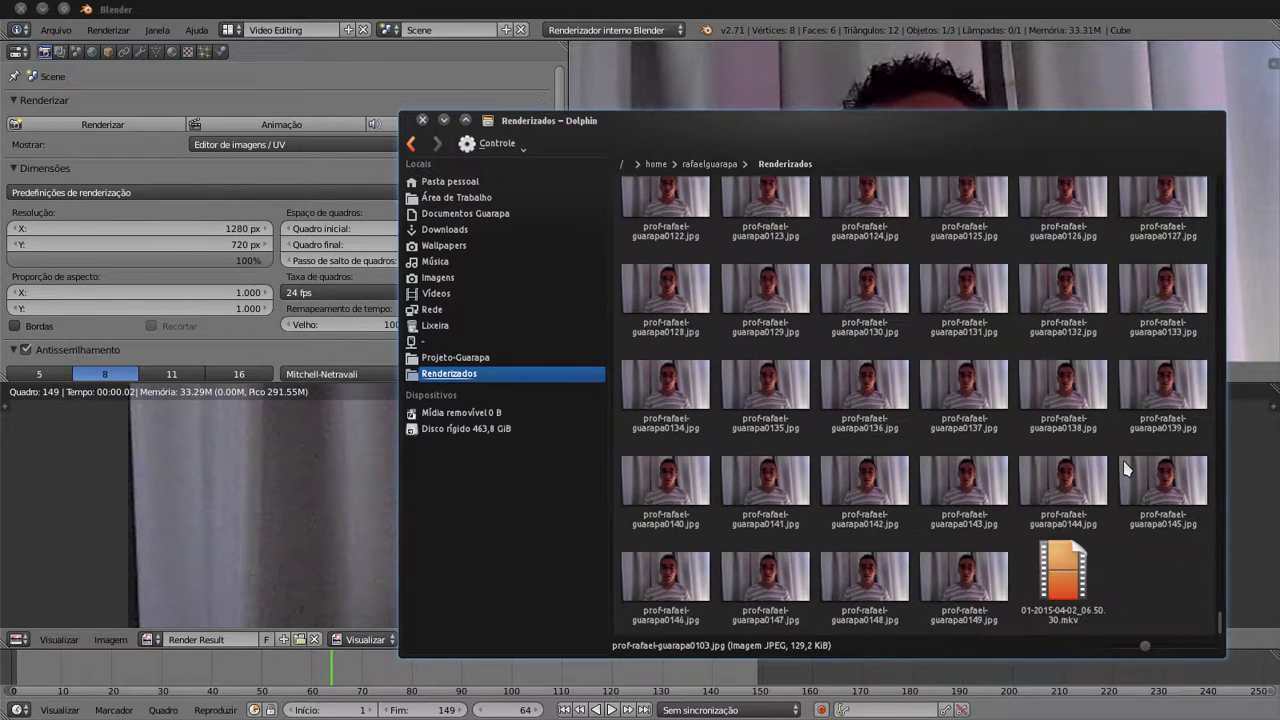
pyautogui.scroll(3, 1125, 468)
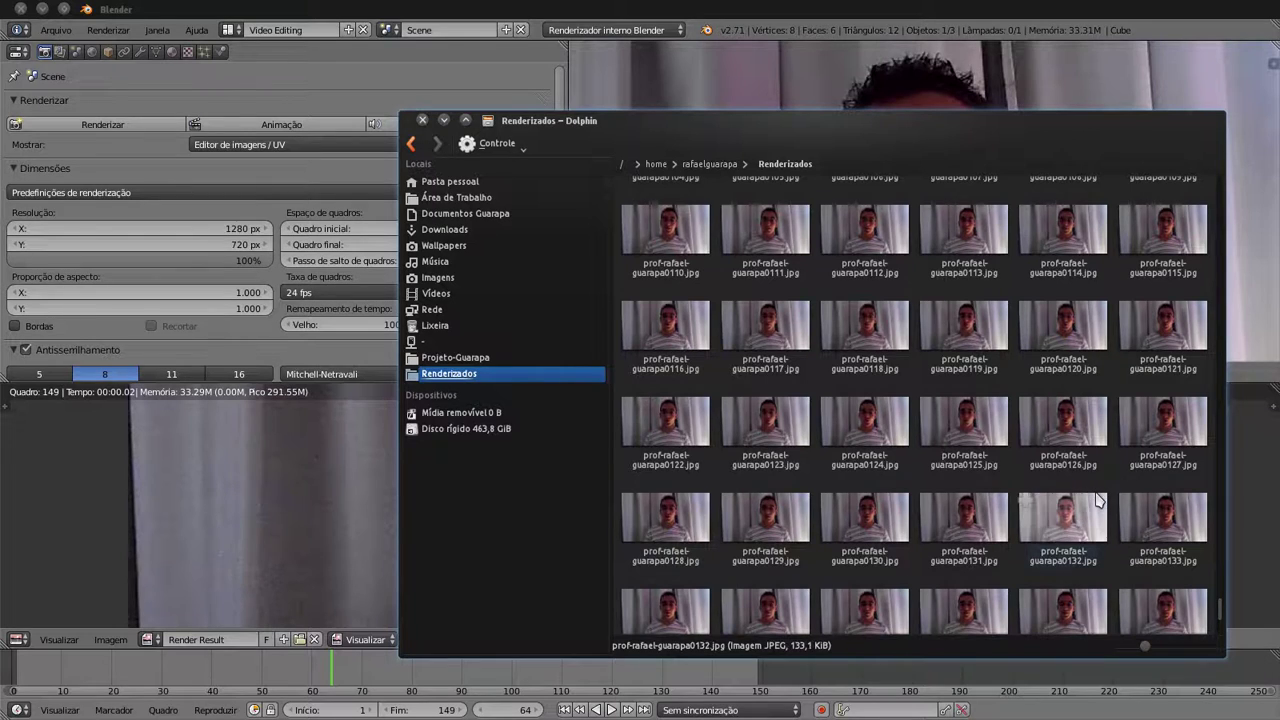
pyautogui.scroll(6, 1098, 500)
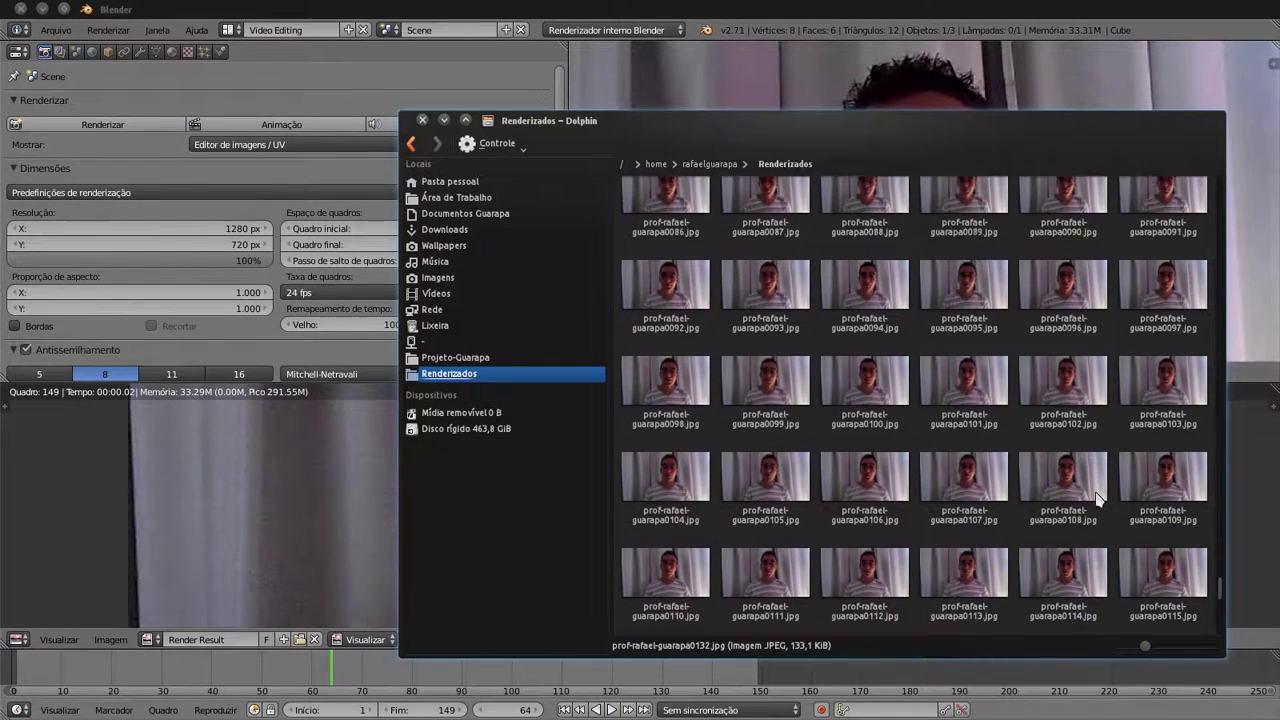
pyautogui.scroll(6, 1100, 500)
pyautogui.scroll(6, 1100, 500)
pyautogui.scroll(6, 1103, 500)
pyautogui.scroll(3, 1100, 490)
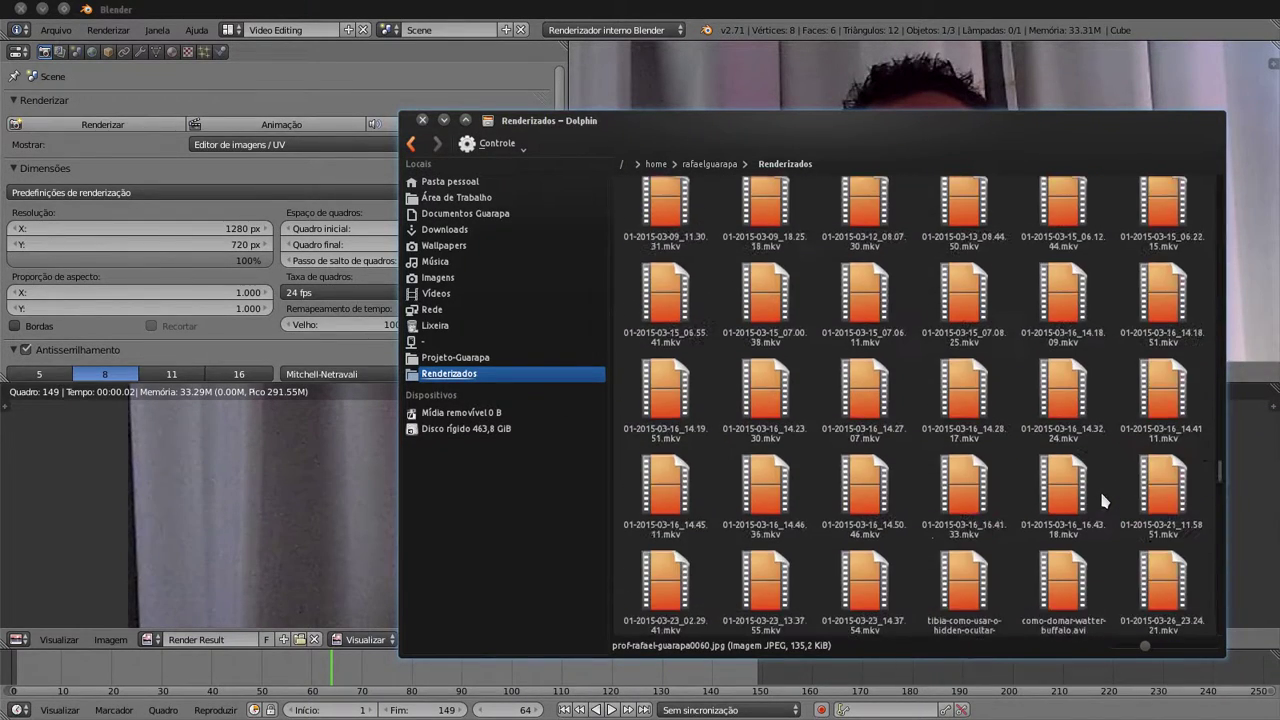
pyautogui.scroll(-3, 1105, 500)
pyautogui.scroll(-1, 1115, 500)
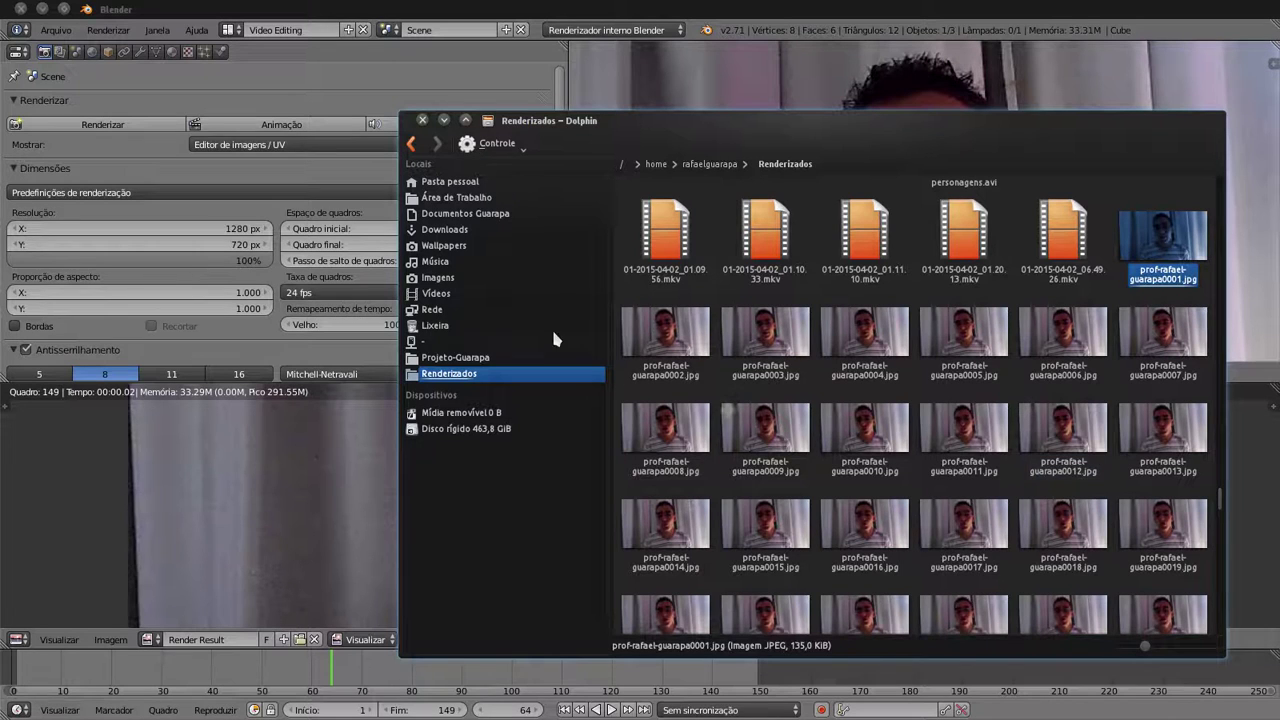
pyautogui.click(444, 119)
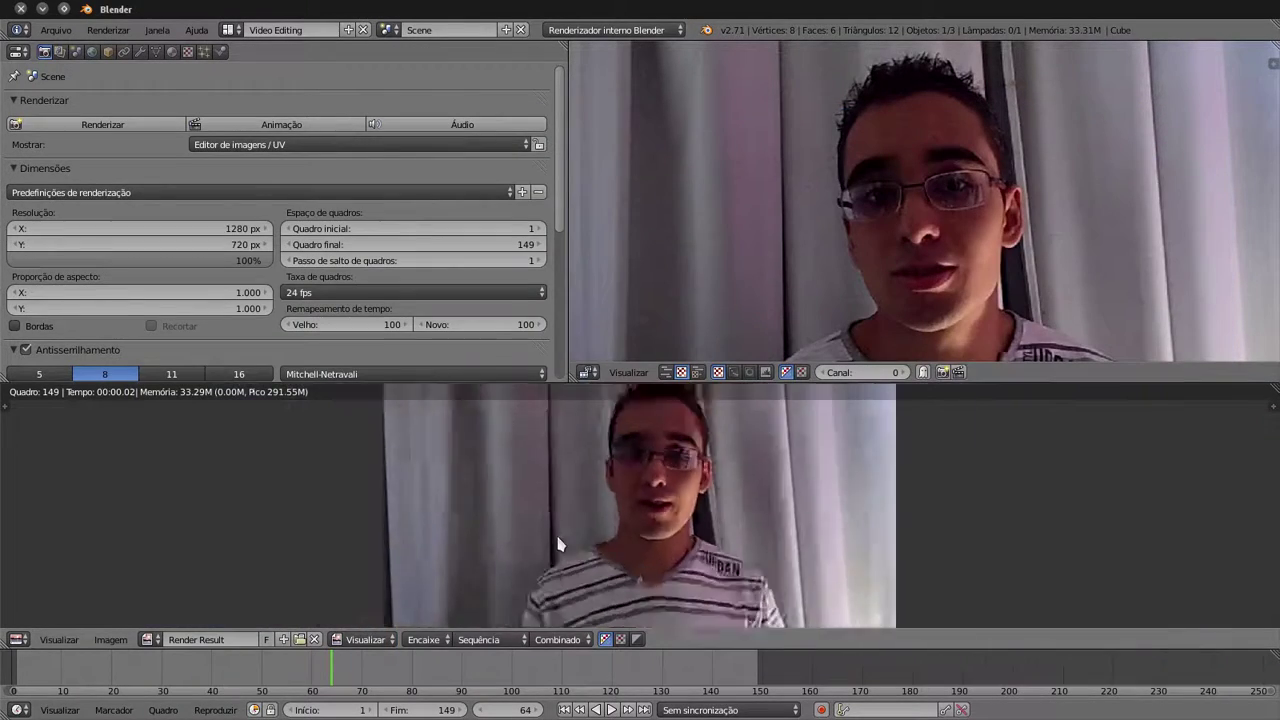
# Step: Restore Blender's sequence editor and select all rendered JPEG frames in Renderizados
pyautogui.hotkey('shift', 'F8')
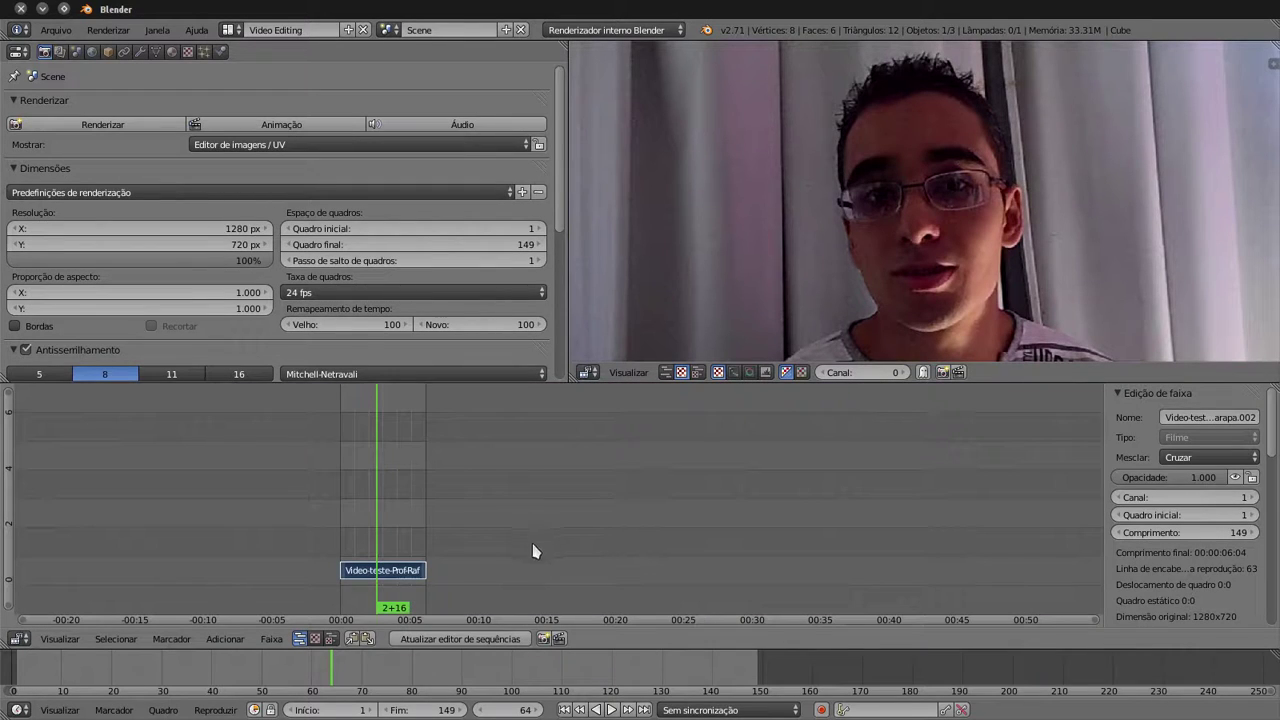
pyautogui.moveTo(22, 307)
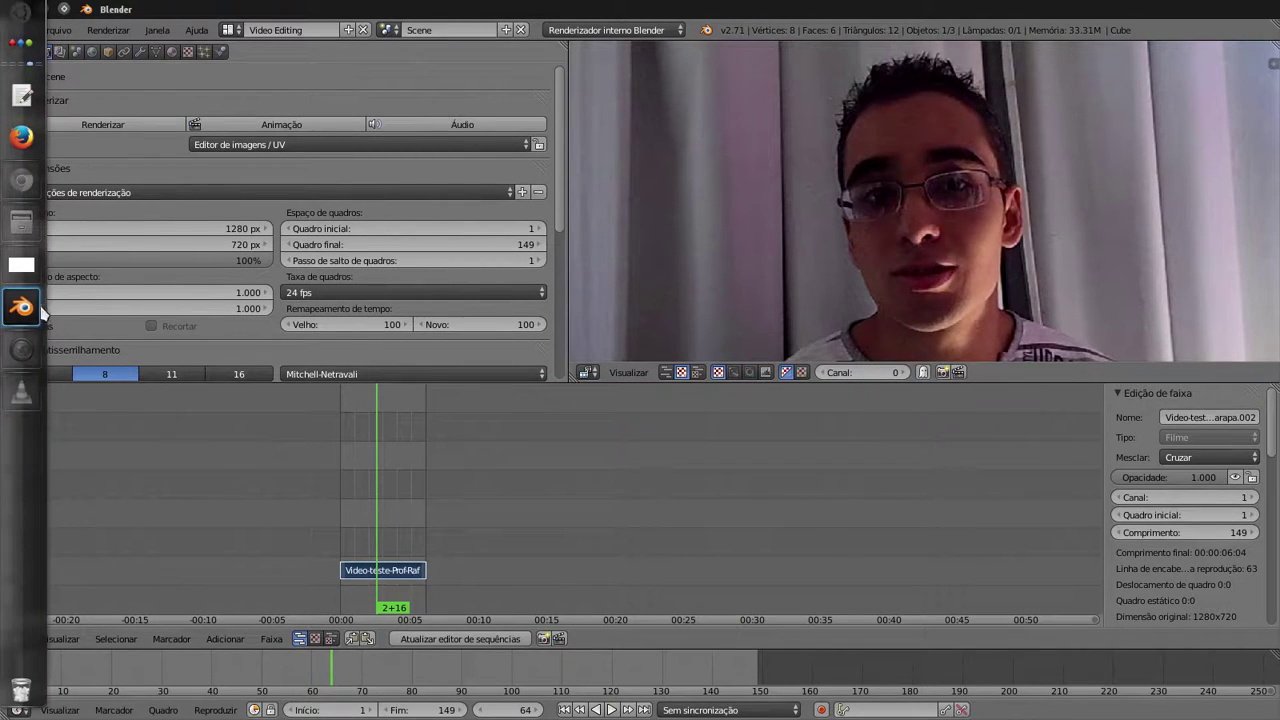
pyautogui.click(22, 222)
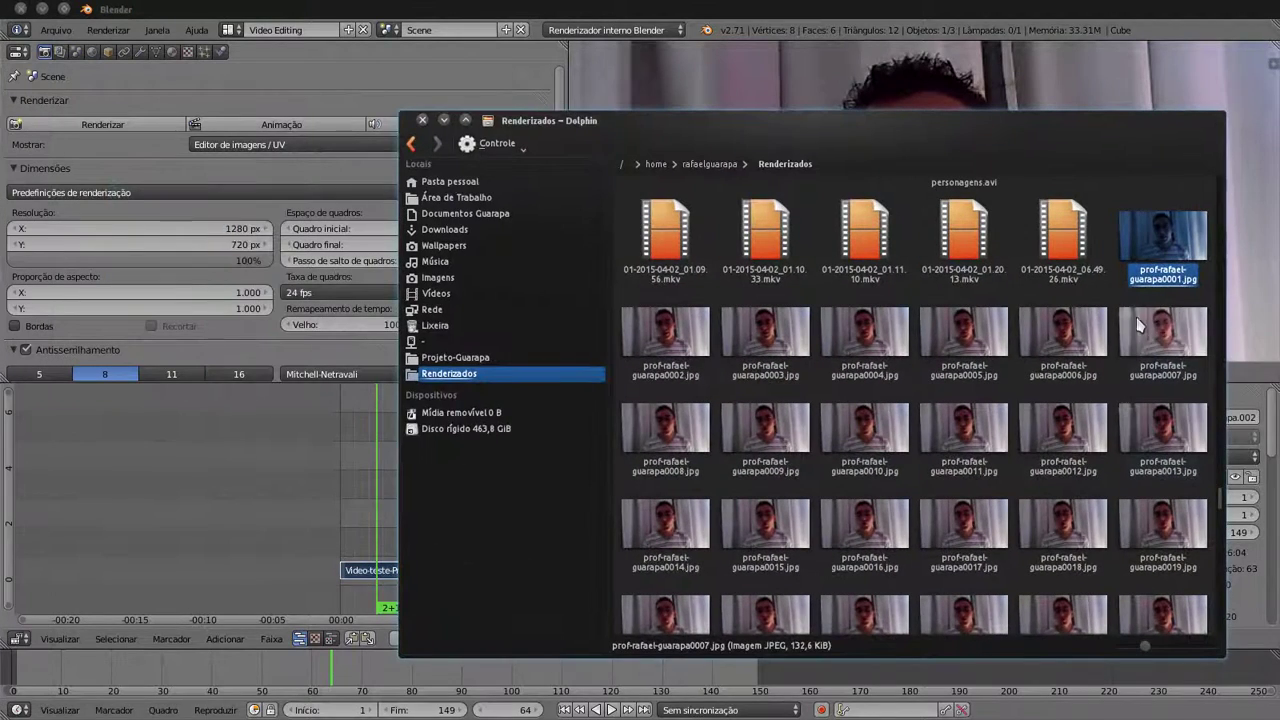
pyautogui.scroll(-5, 1152, 370)
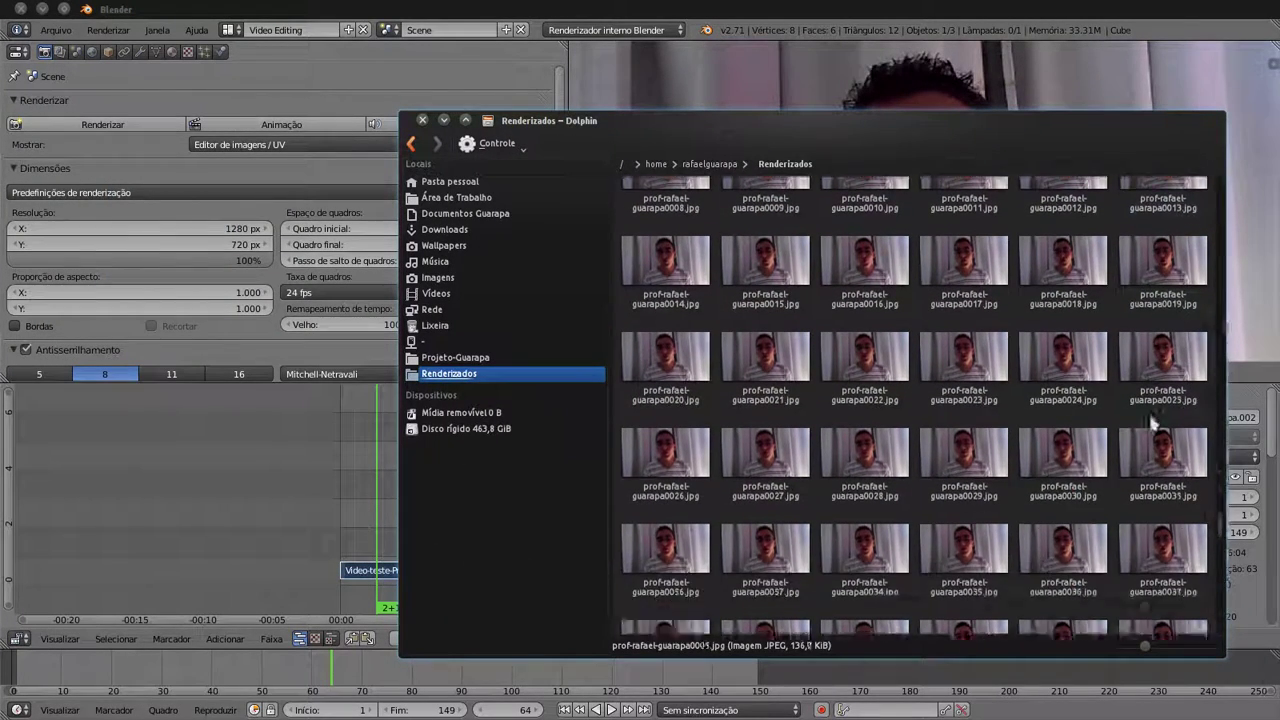
pyautogui.scroll(-3, 1145, 522)
pyautogui.scroll(-10, 1145, 522)
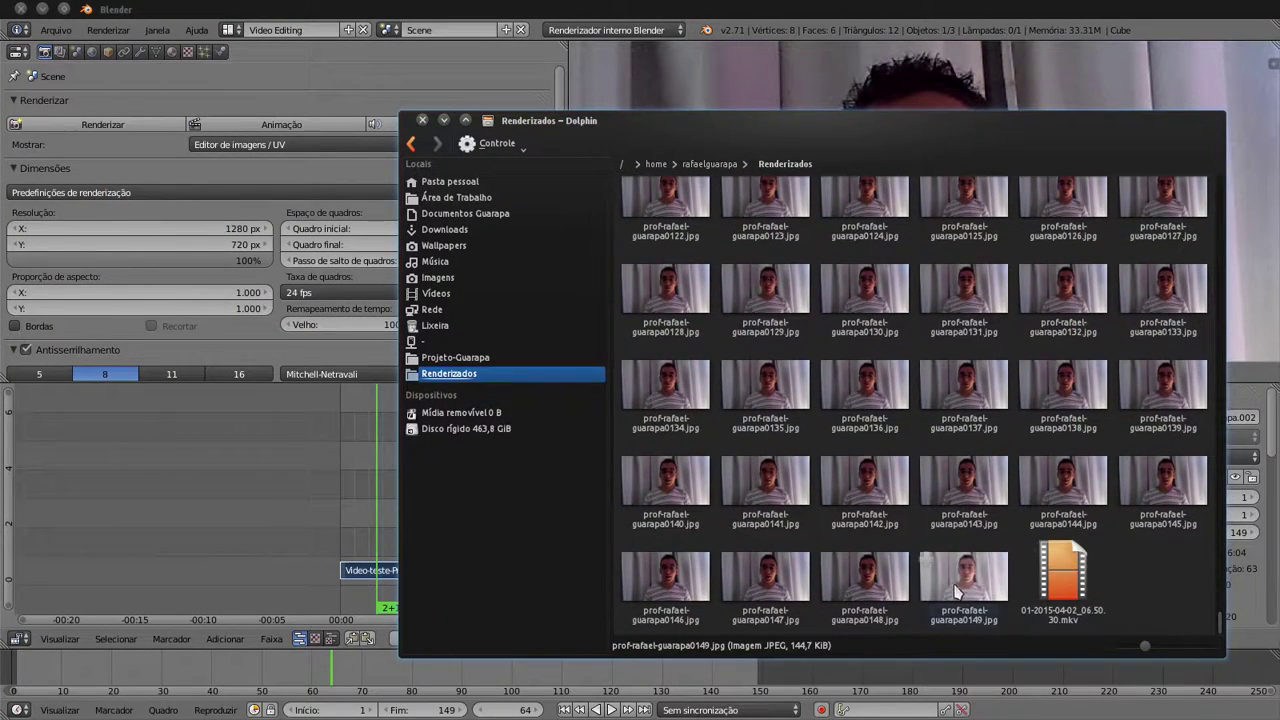
pyautogui.keyDown('shift'); pyautogui.click(955, 590); pyautogui.keyUp('shift')
pyautogui.scroll(6, 1030, 555)
pyautogui.scroll(6, 1030, 555)
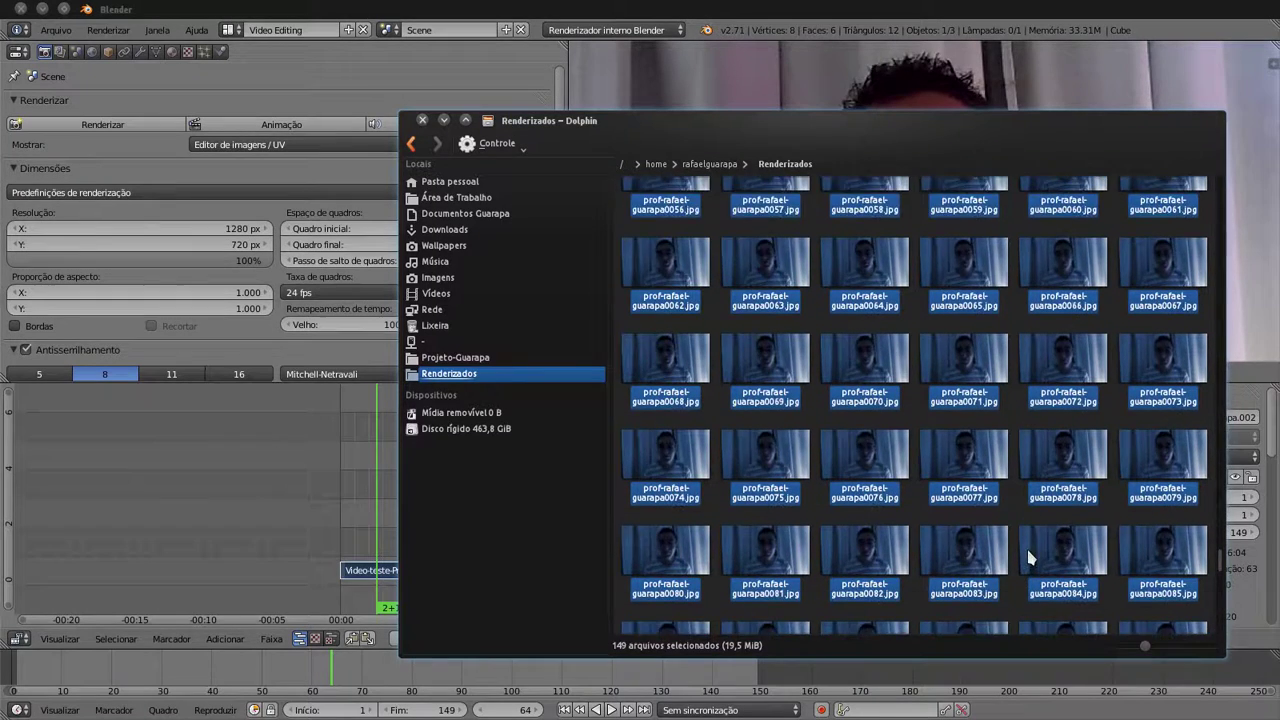
pyautogui.scroll(6, 1030, 550)
pyautogui.scroll(5, 1030, 550)
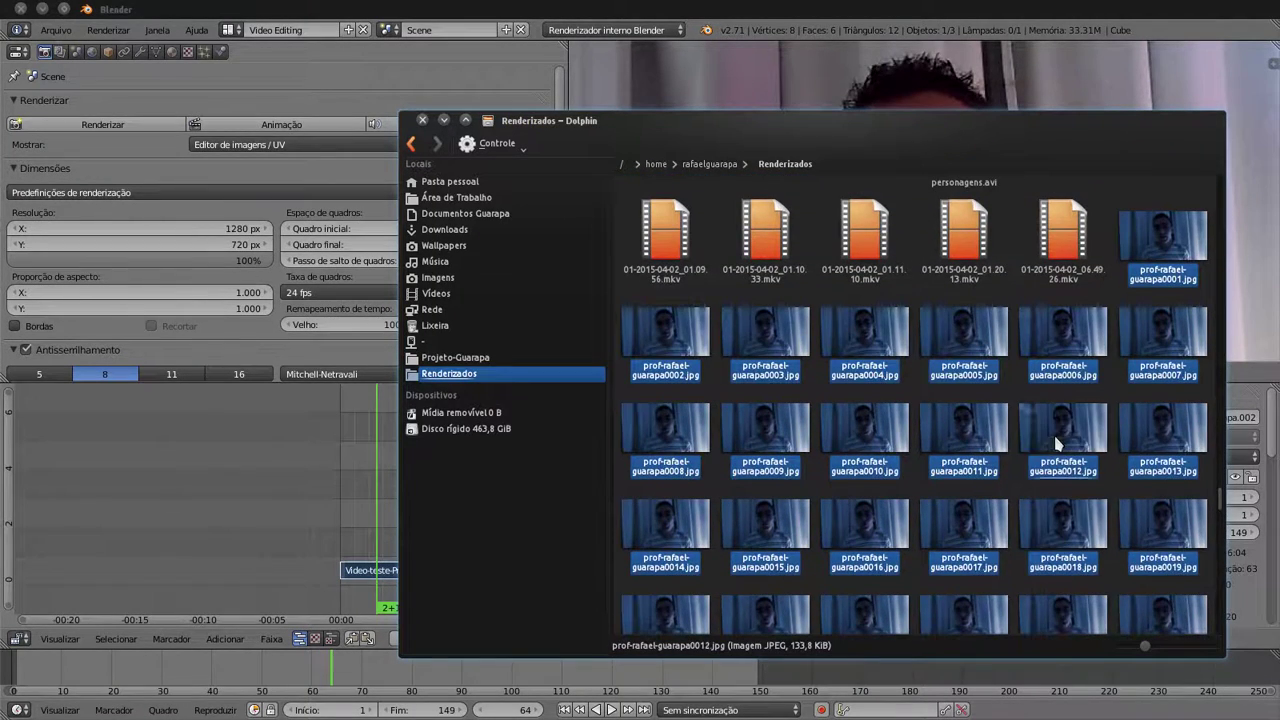
# Step: Cut the selected frames and paste them into the Video-aula-de-Blender-15 folder
pyautogui.rightClick(1016, 472)
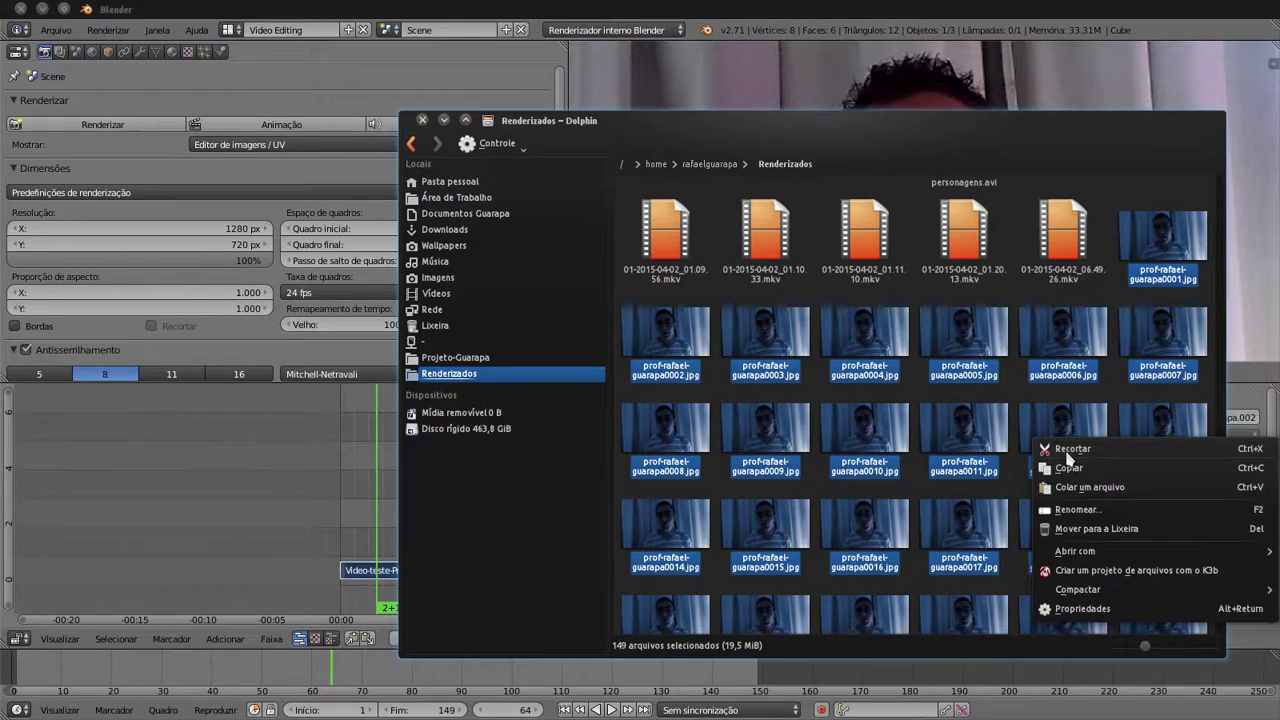
pyautogui.click(1066, 465)
pyautogui.hotkey('alt', 'Left')
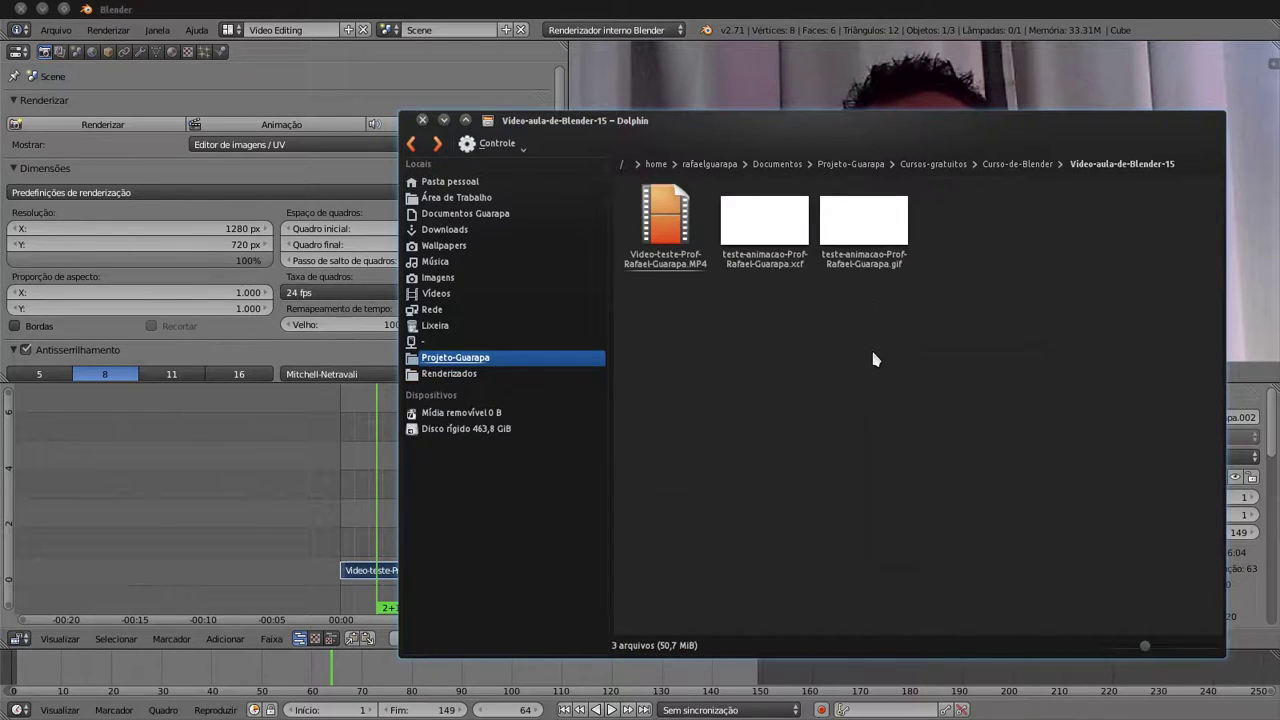
pyautogui.rightClick(873, 359)
pyautogui.click(815, 427)
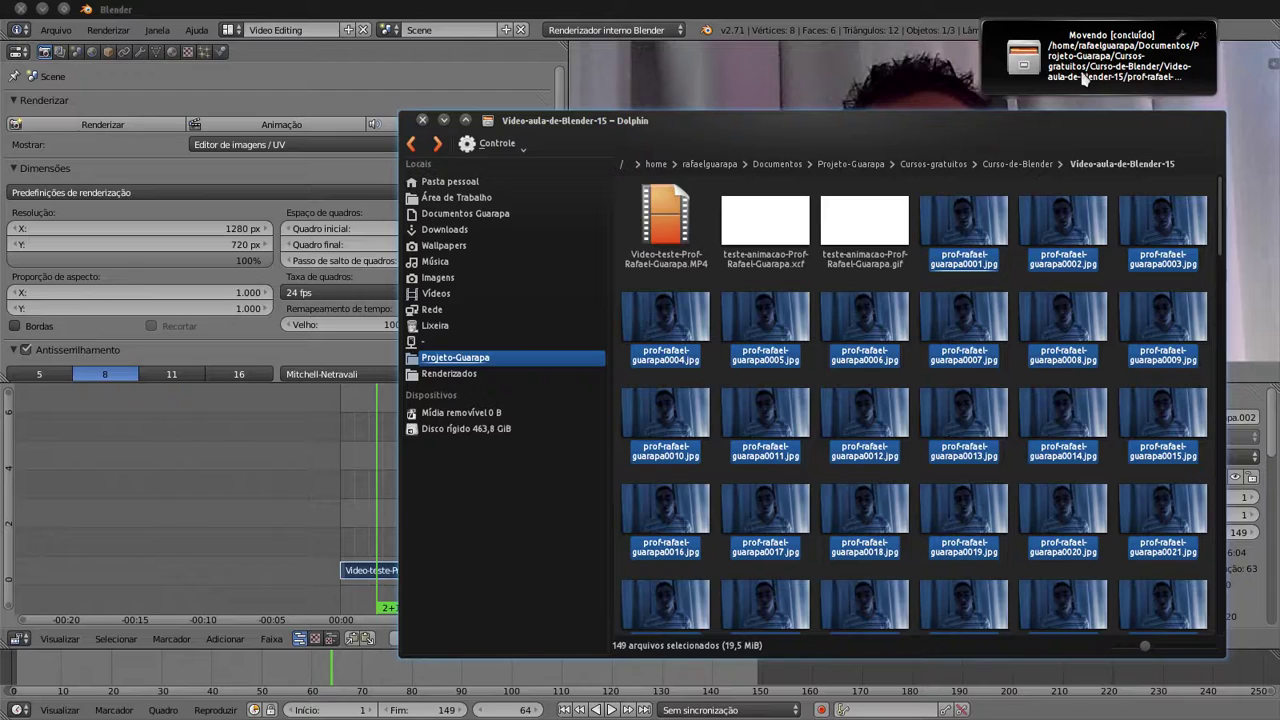
# Step: Open the first frame, 0001, in the image viewer
pyautogui.click(1015, 290)
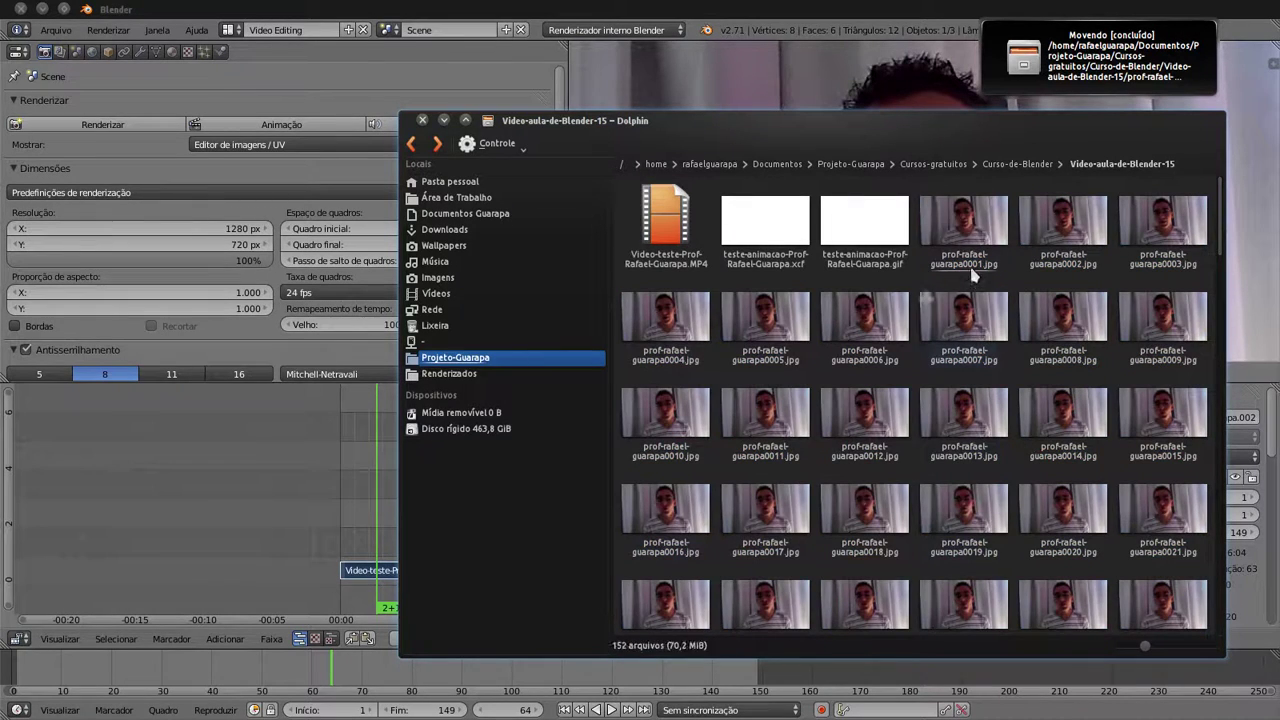
pyautogui.click(963, 230)
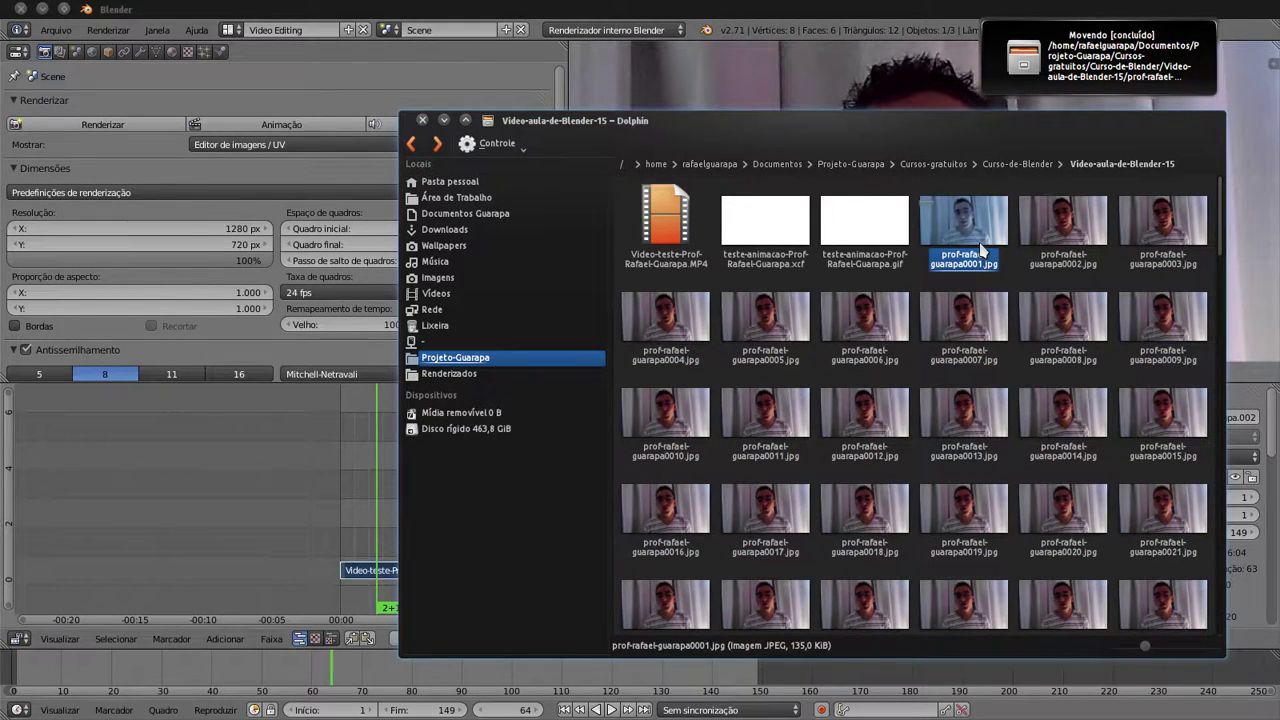
pyautogui.press('Return')
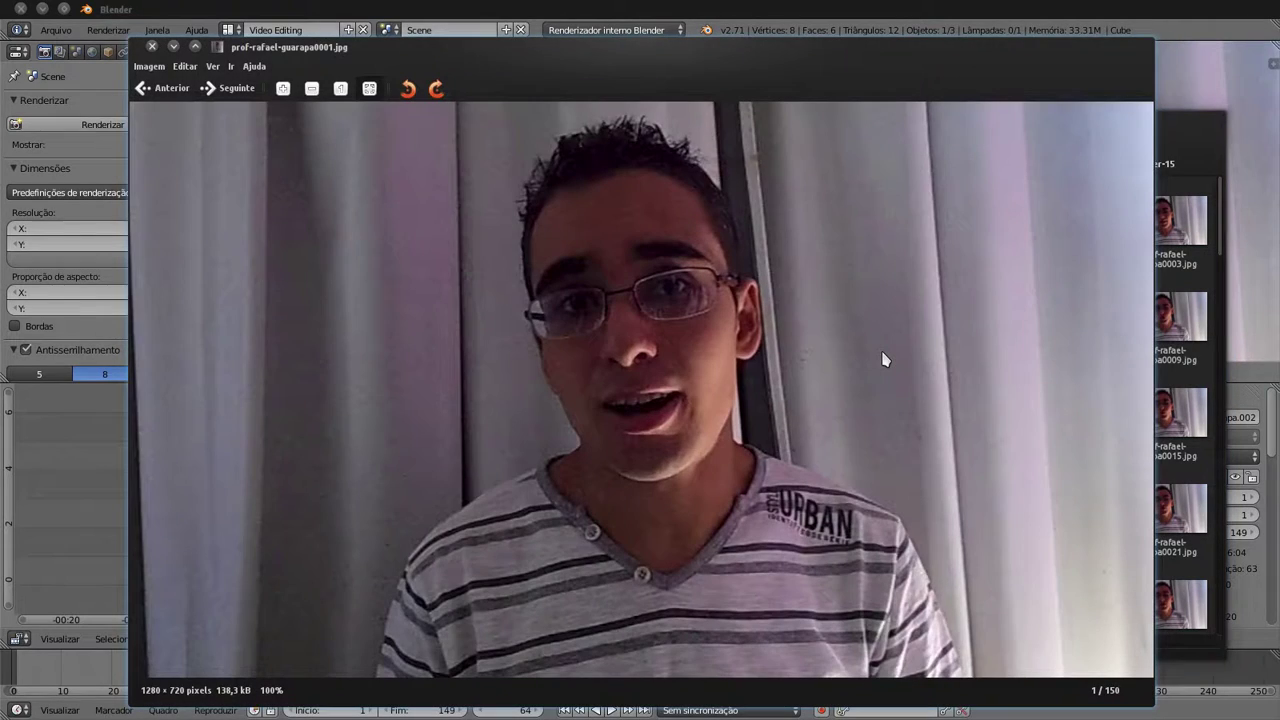
# Step: Step through the frames in Gwenview up to 94 of 150, then close the viewer
pyautogui.press('Right')
pyautogui.press('Right')
pyautogui.press('Right')
pyautogui.press('Right')
pyautogui.press('Right')
pyautogui.press('Right')
pyautogui.press('Right')
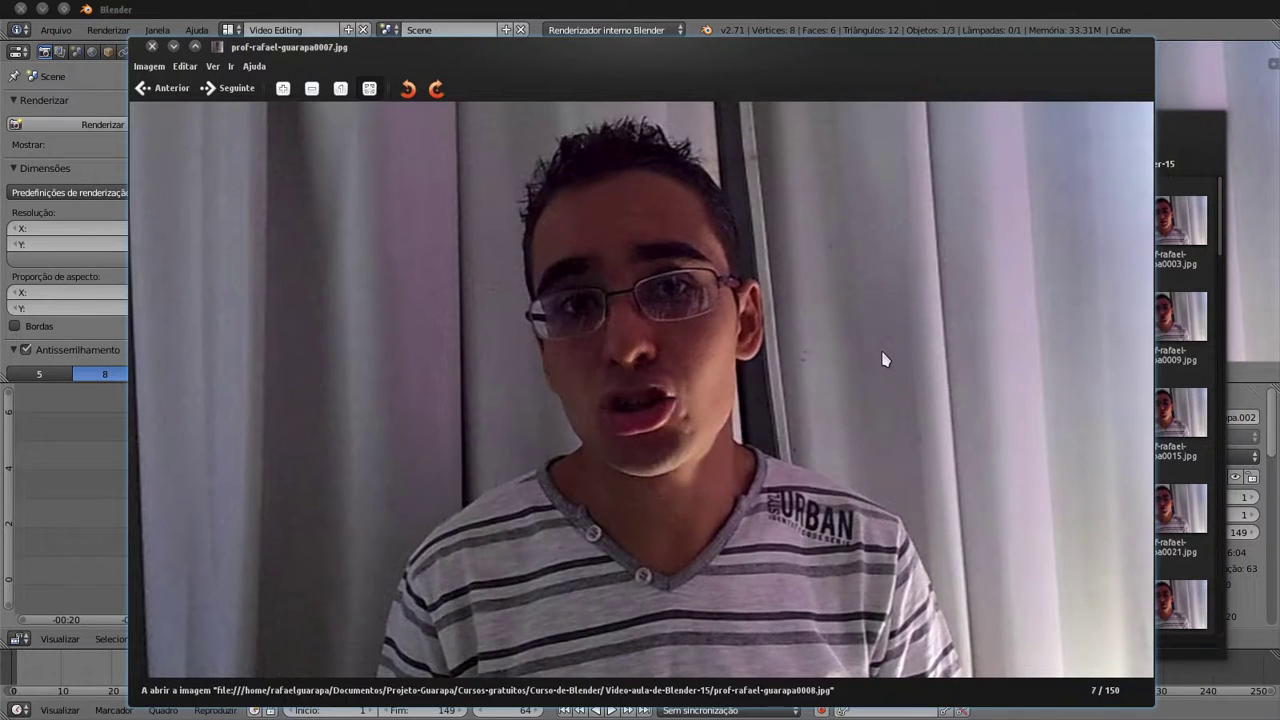
pyautogui.press('Right')
pyautogui.press('Right')
pyautogui.press('Right')
pyautogui.press('Right')
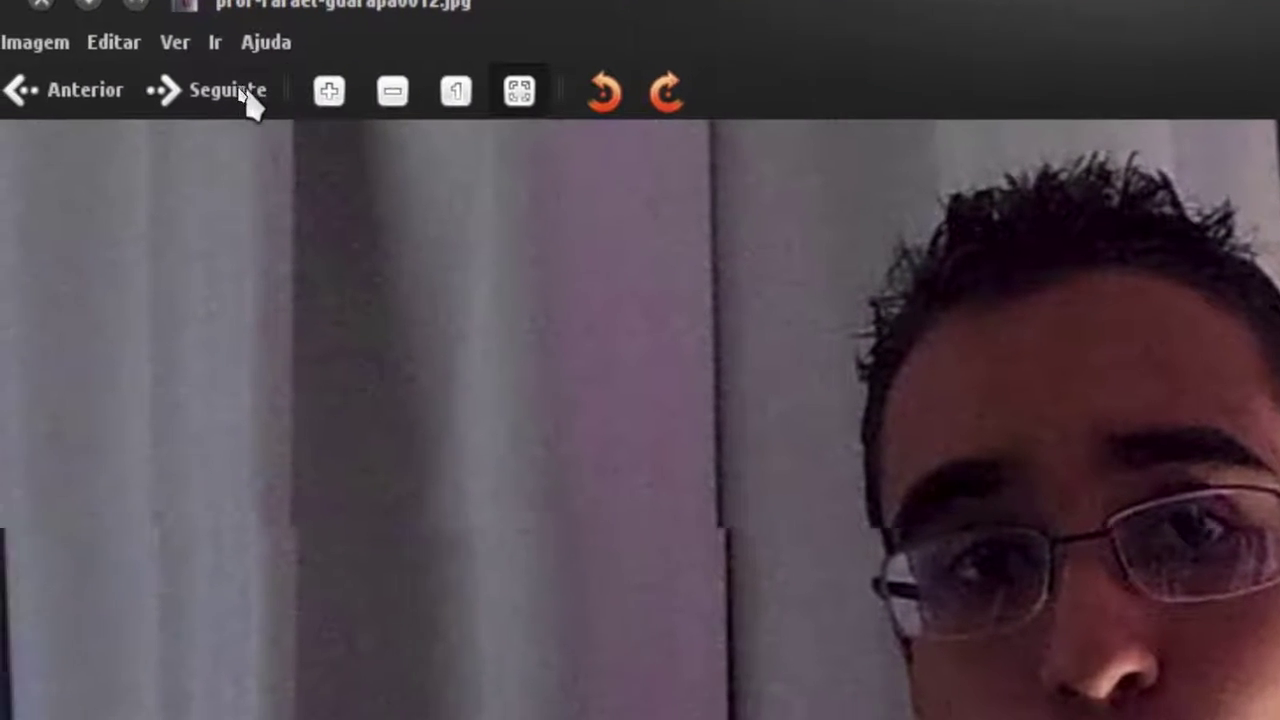
pyautogui.click(206, 97)
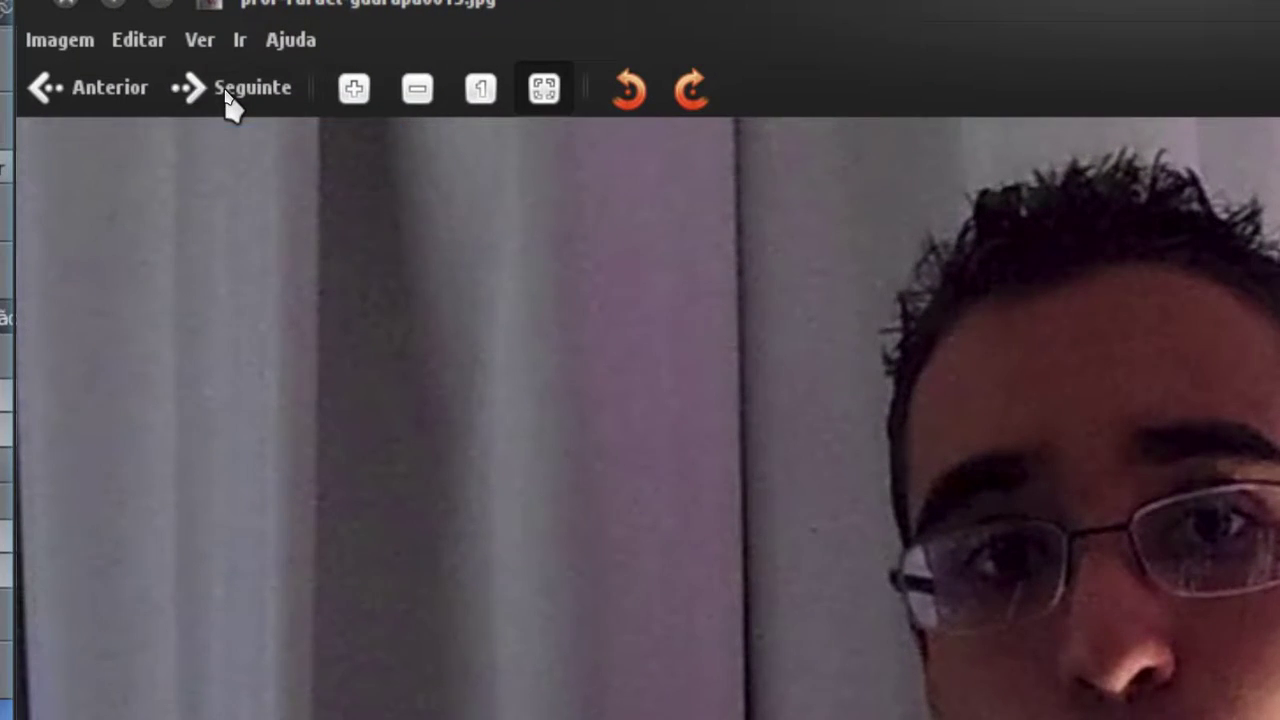
pyautogui.click(226, 100)
pyautogui.click(226, 100)
pyautogui.click(226, 100)
pyautogui.click(226, 100)
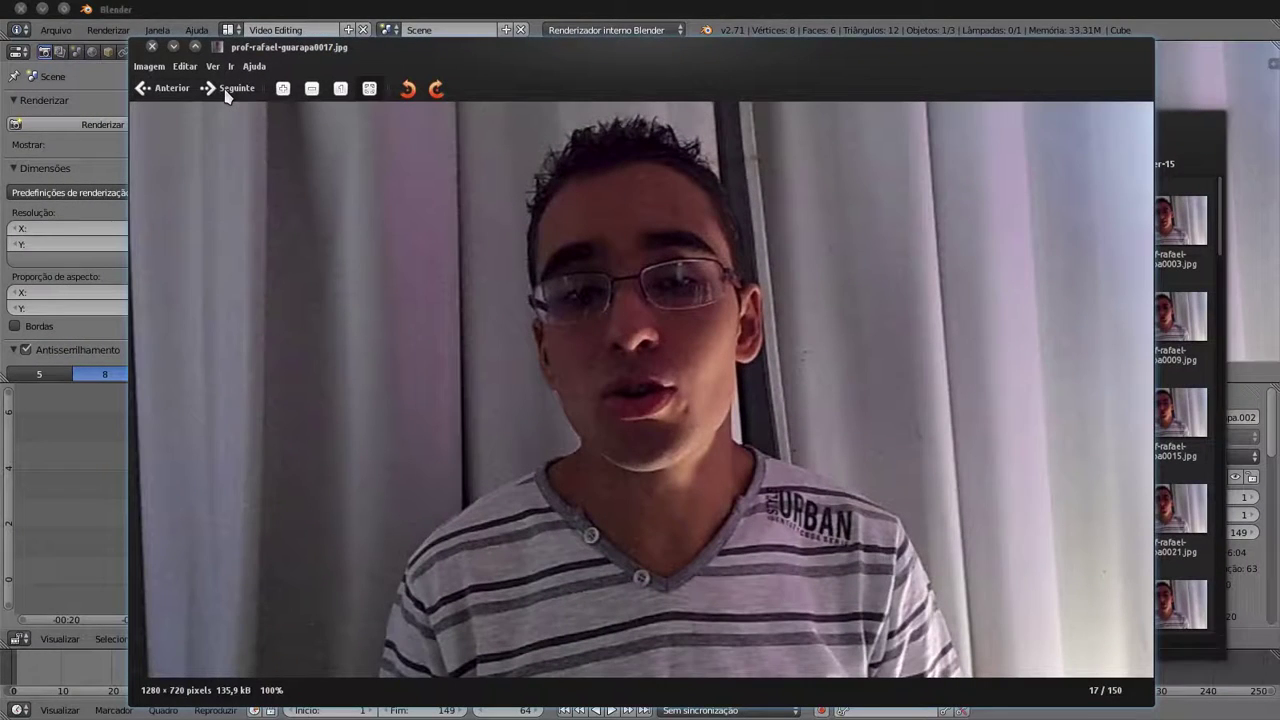
pyautogui.click(226, 95)
pyautogui.click(226, 95)
pyautogui.click(226, 95)
pyautogui.click(226, 95)
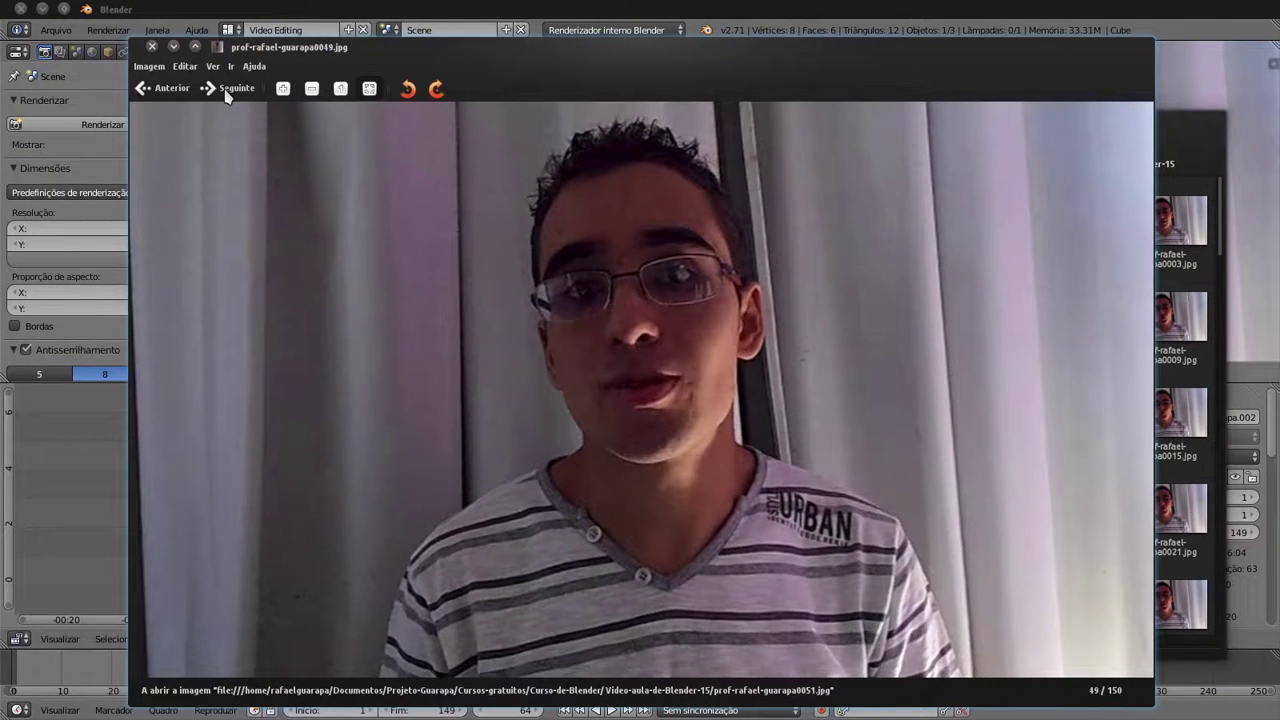
pyautogui.click(226, 95)
pyautogui.click(226, 95)
pyautogui.click(226, 95)
pyautogui.click(226, 95)
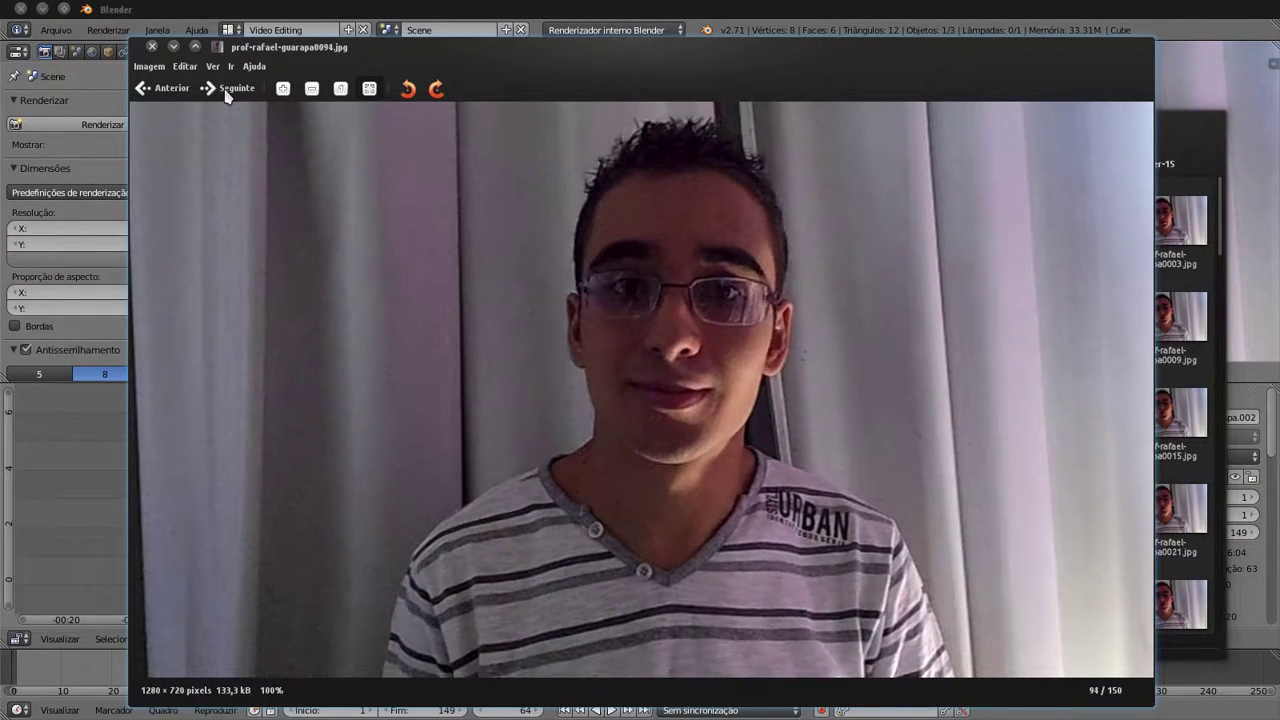
pyautogui.hotkey('ctrl', 'q')
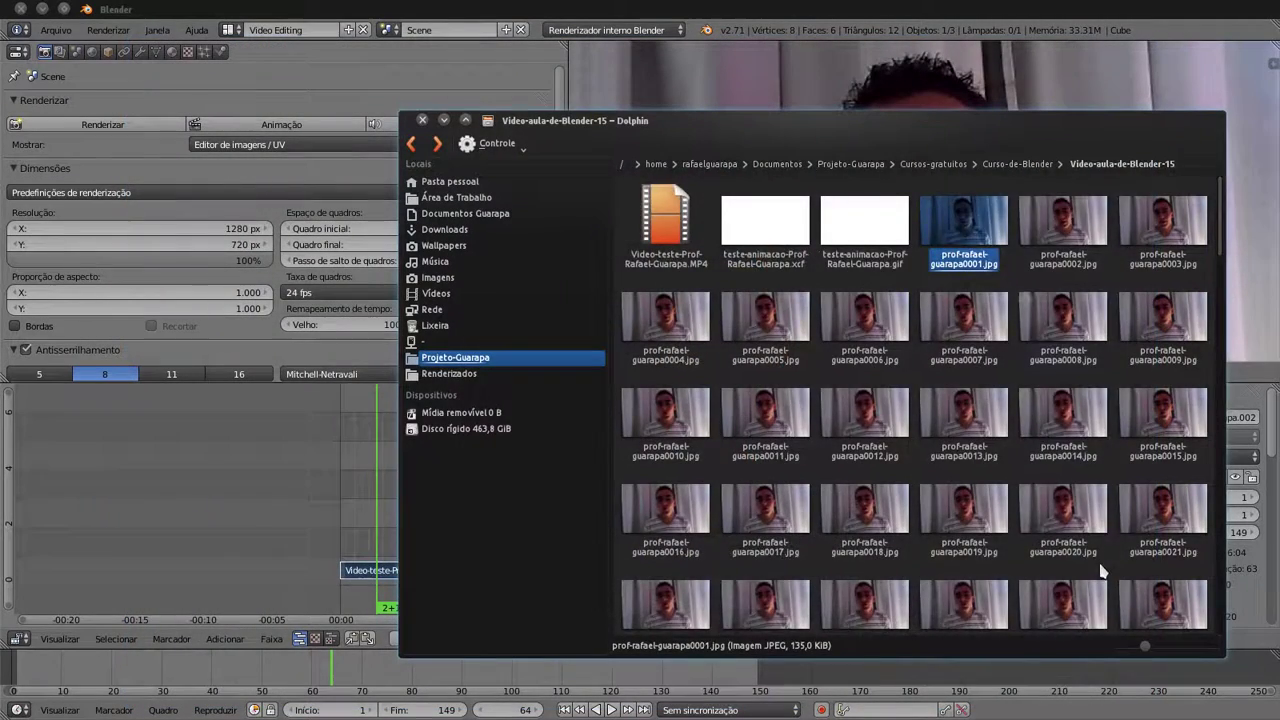
# Step: Select every file in Video-aula-de-Blender-15, then clear the selection
pyautogui.scroll(-5, 1100, 572)
pyautogui.scroll(-5, 1105, 575)
pyautogui.scroll(-3, 1103, 570)
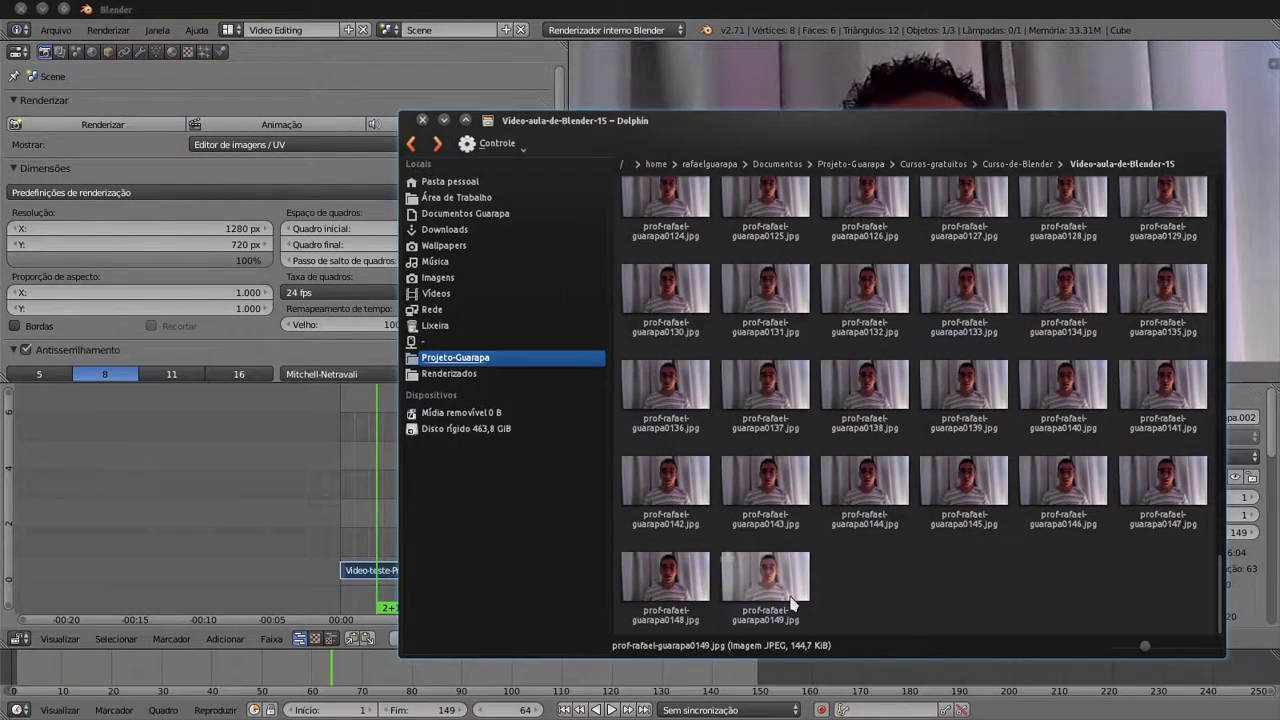
pyautogui.hotkey('ctrl', 'a')
pyautogui.scroll(8, 900, 575)
pyautogui.scroll(7, 903, 575)
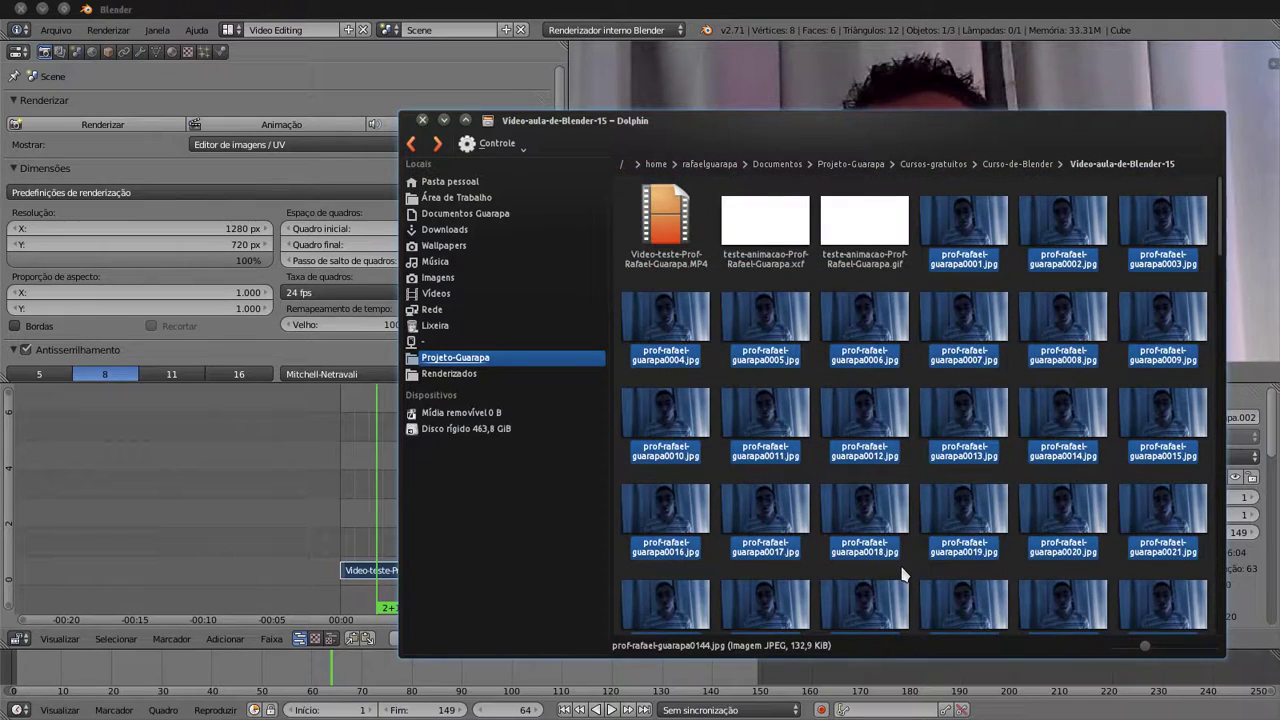
pyautogui.click(925, 285)
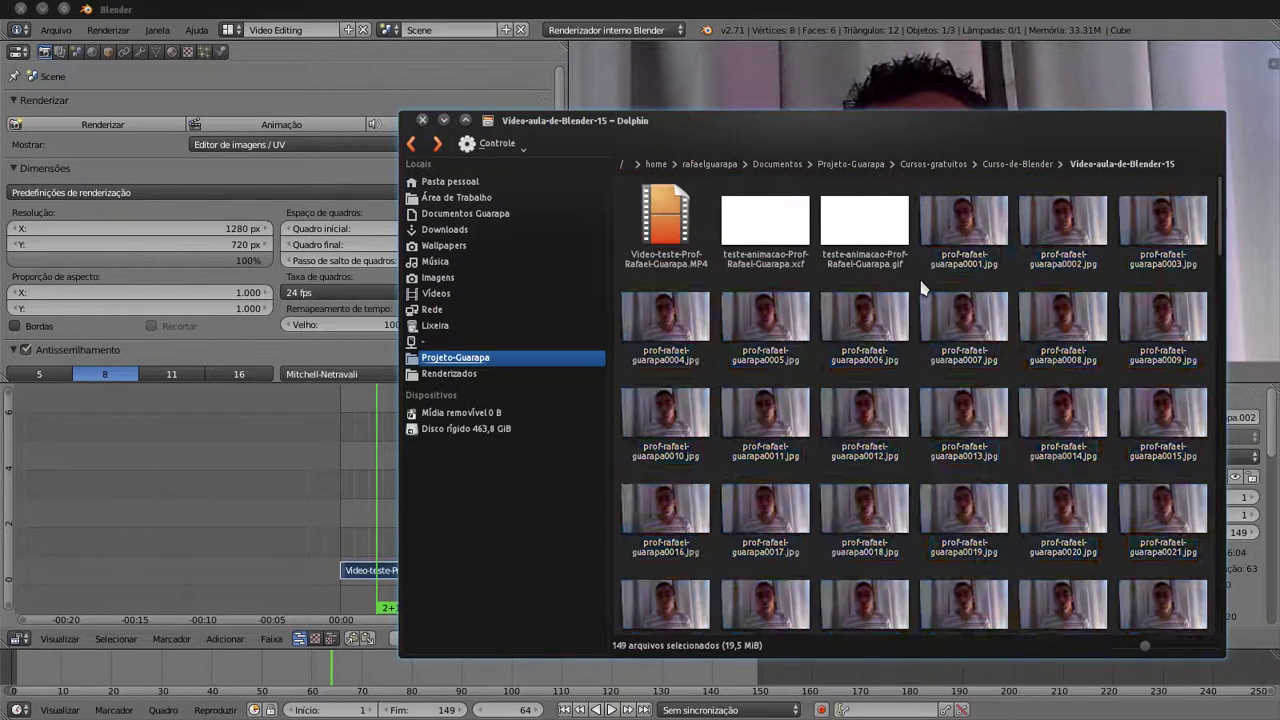
# Step: Select frames 0001 through 0032 by extending the selection from the first frame
pyautogui.click(963, 225)
pyautogui.scroll(-5, 978, 383)
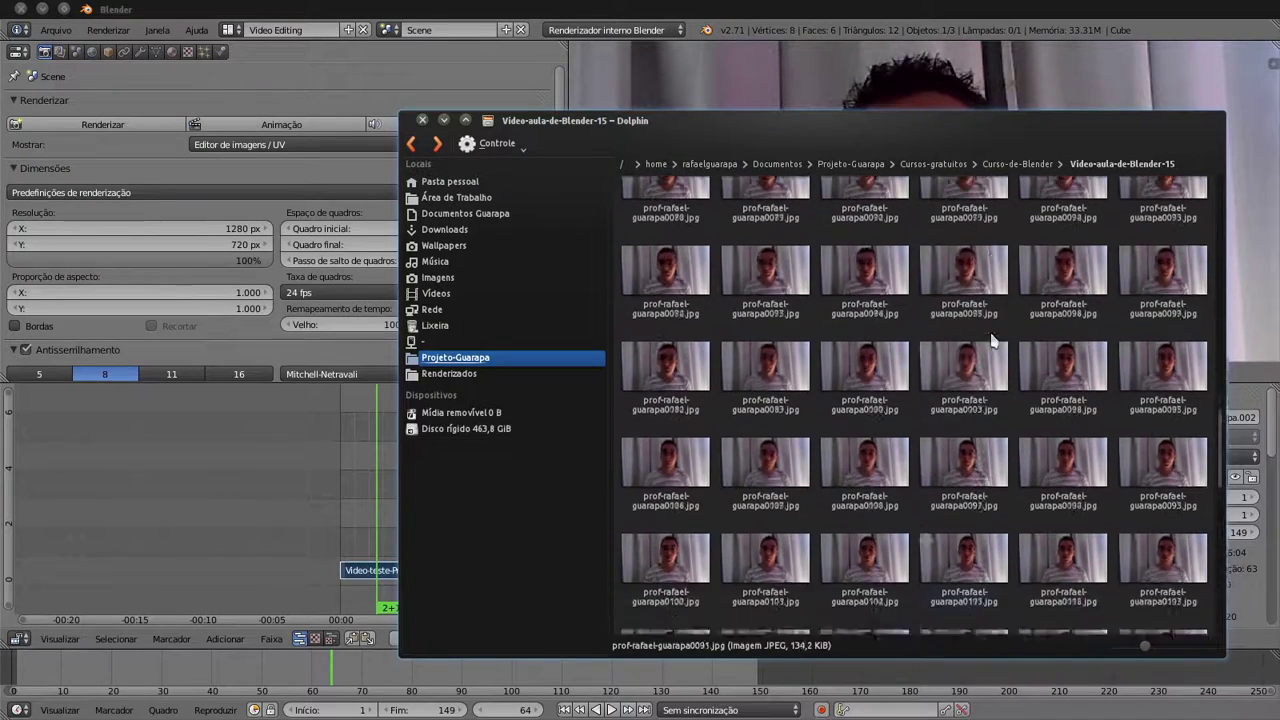
pyautogui.scroll(5, 985, 302)
pyautogui.scroll(-15, 897, 535)
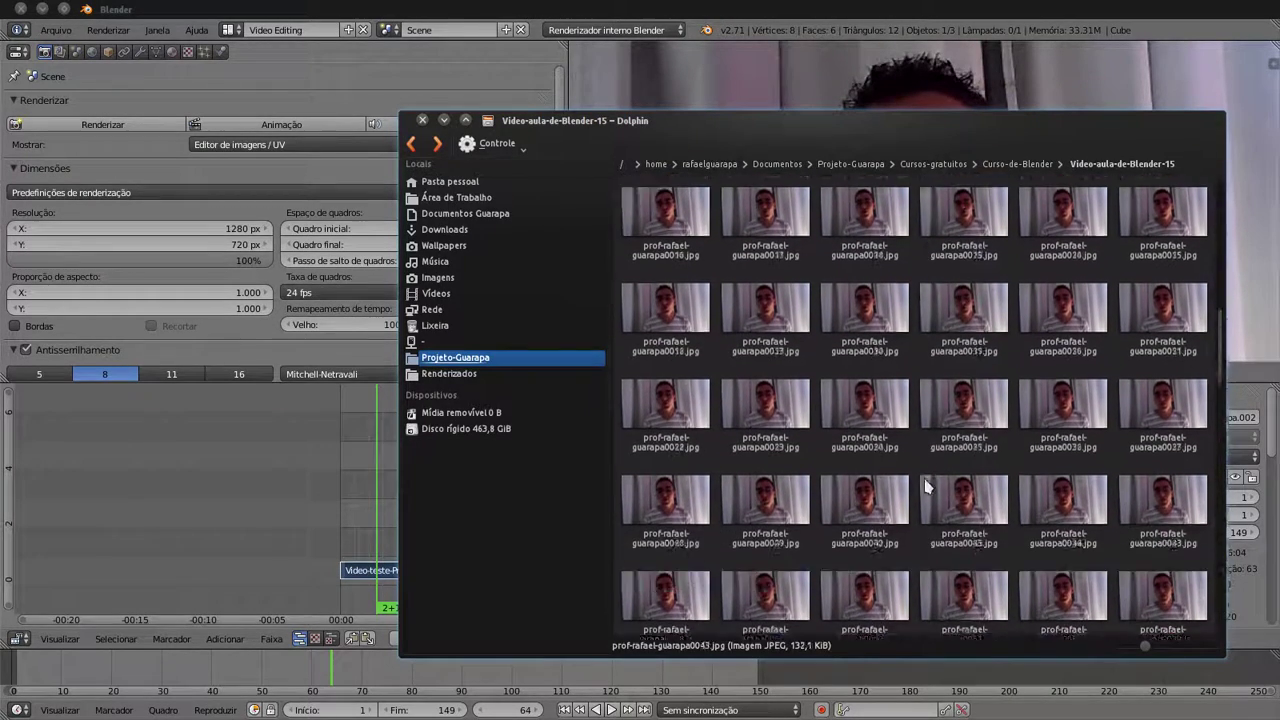
pyautogui.scroll(-5, 897, 535)
pyautogui.hotkey('ctrl', 'a')
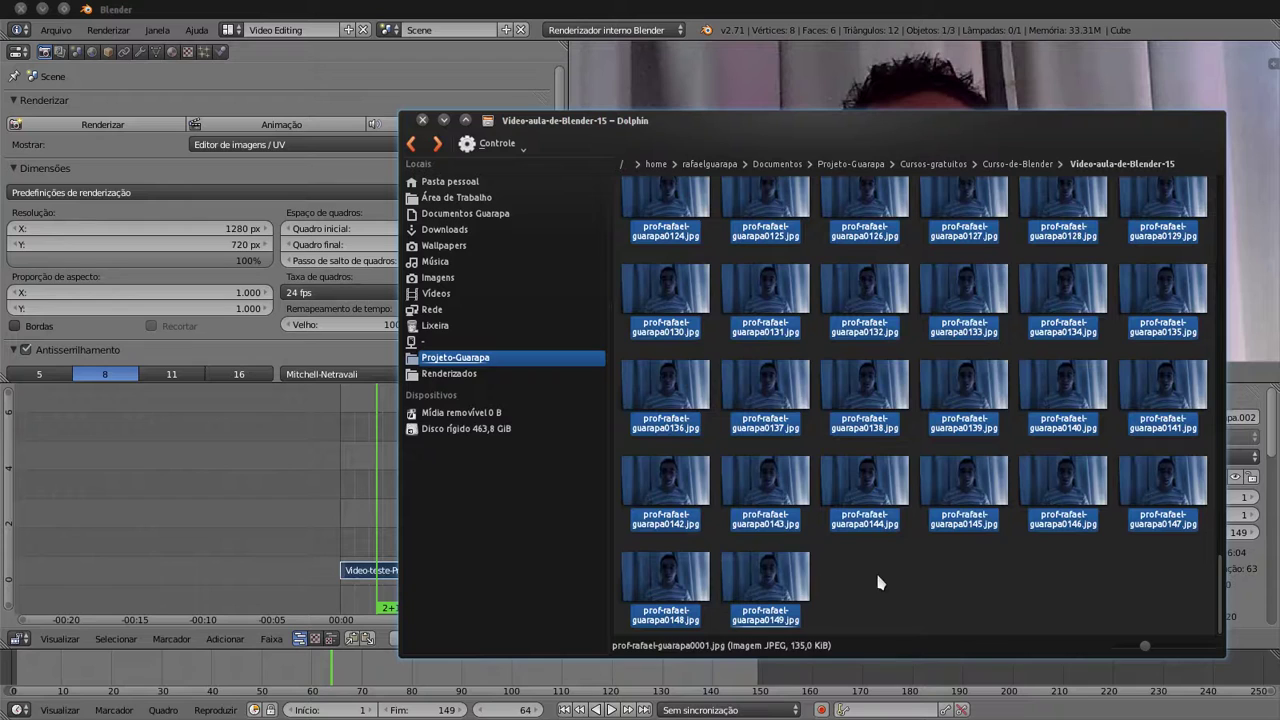
pyautogui.scroll(15, 950, 560)
pyautogui.press('p')
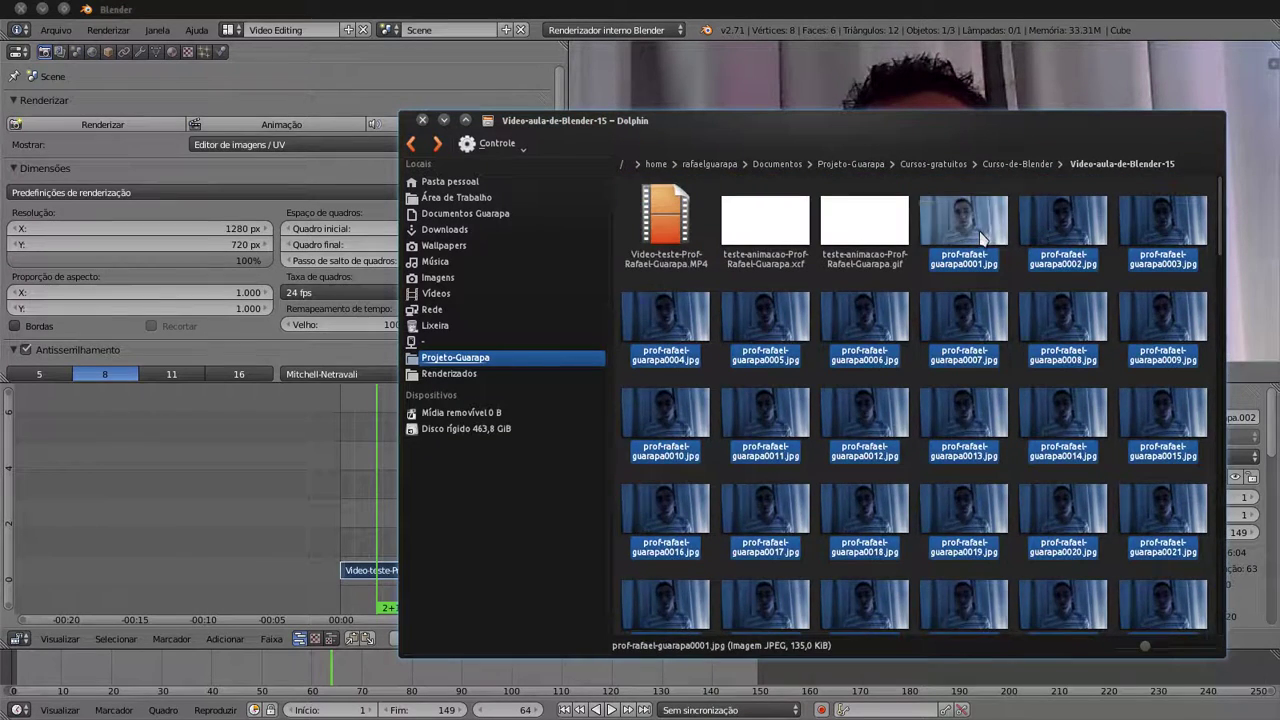
pyautogui.scroll(-2, 1007, 540)
pyautogui.keyDown('shift'); pyautogui.click(1053, 505); pyautogui.keyUp('shift')
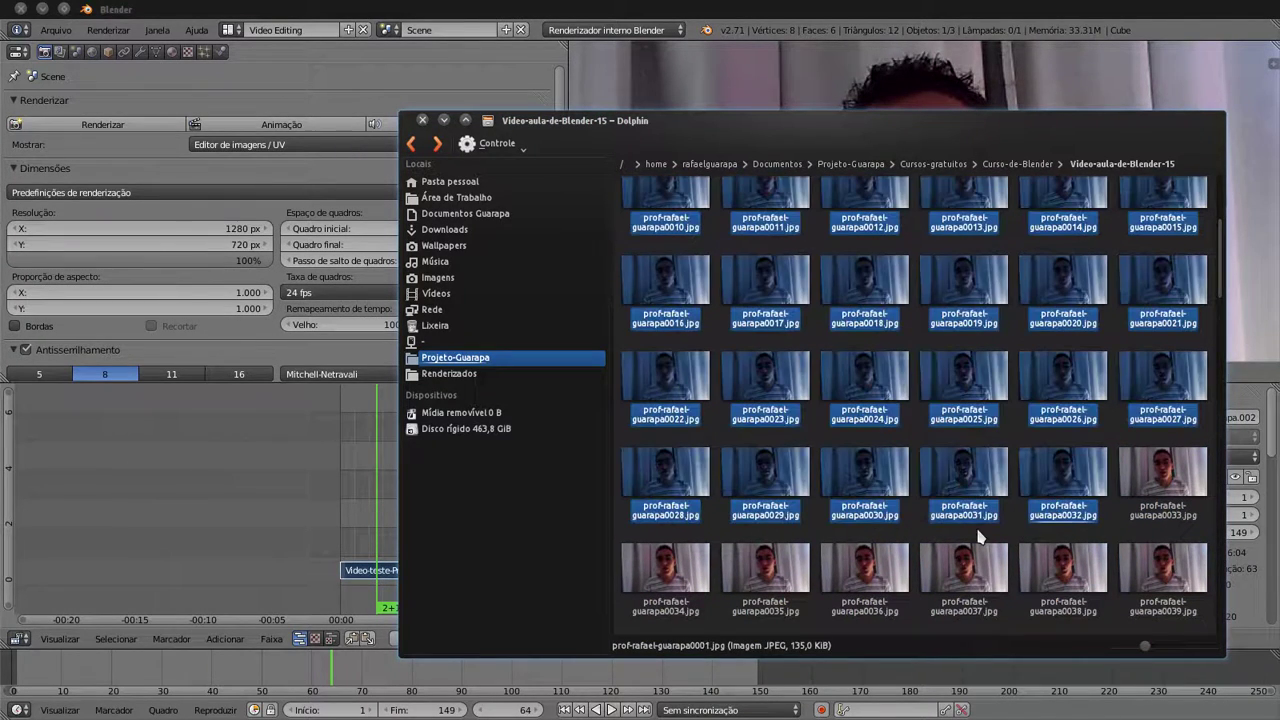
pyautogui.scroll(2, 1017, 535)
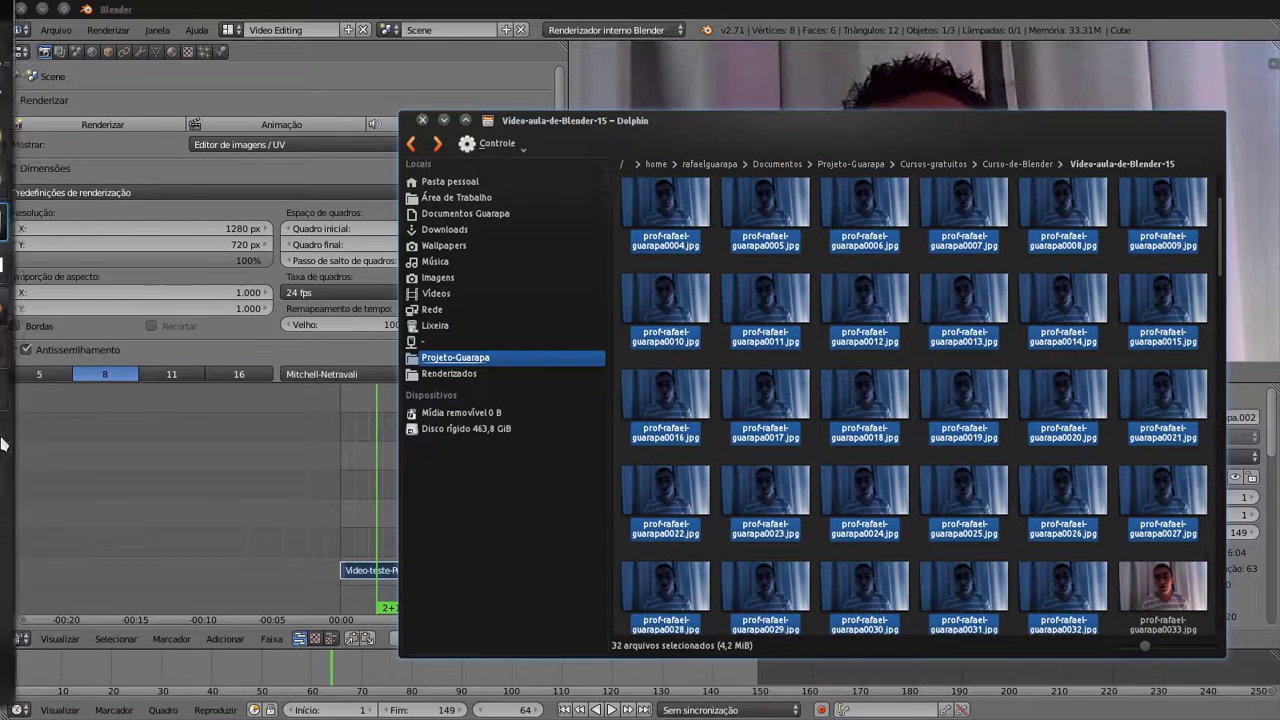
pyautogui.moveTo(10, 272)
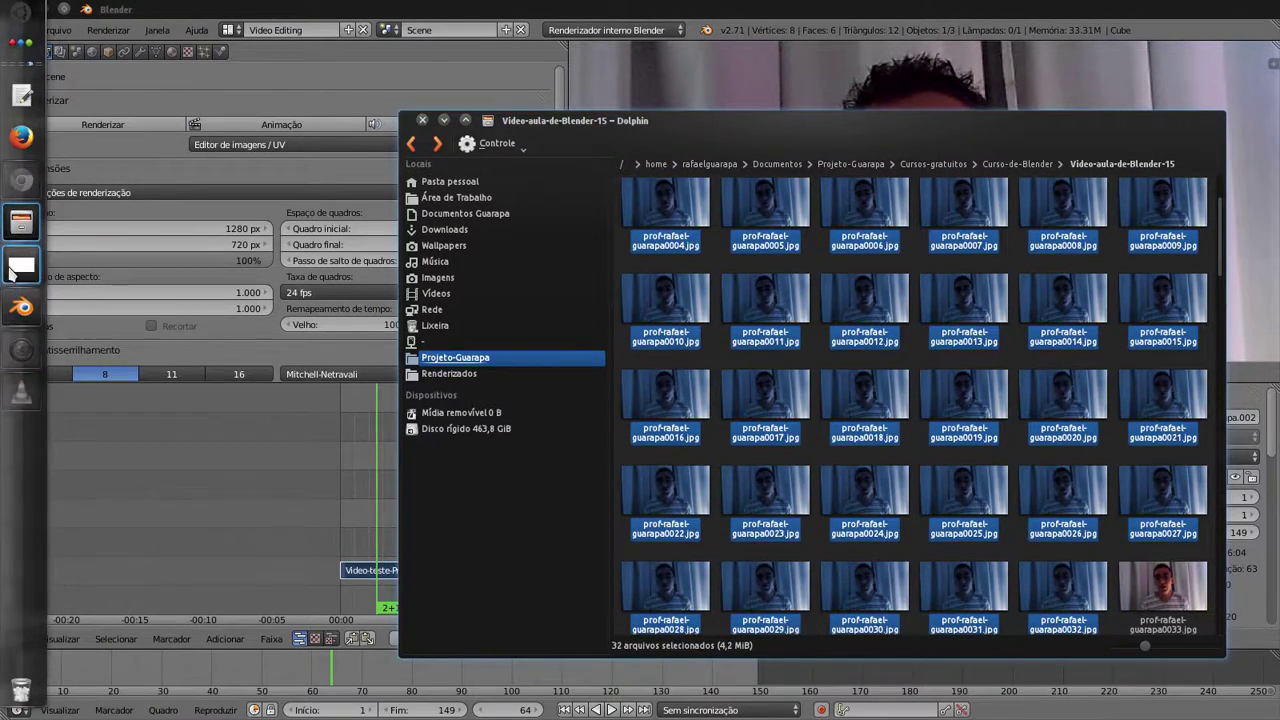
# Step: Launch GIMP and delete the Fundo background layer, leaving an empty 1280×720 canvas
pyautogui.click(12, 268)
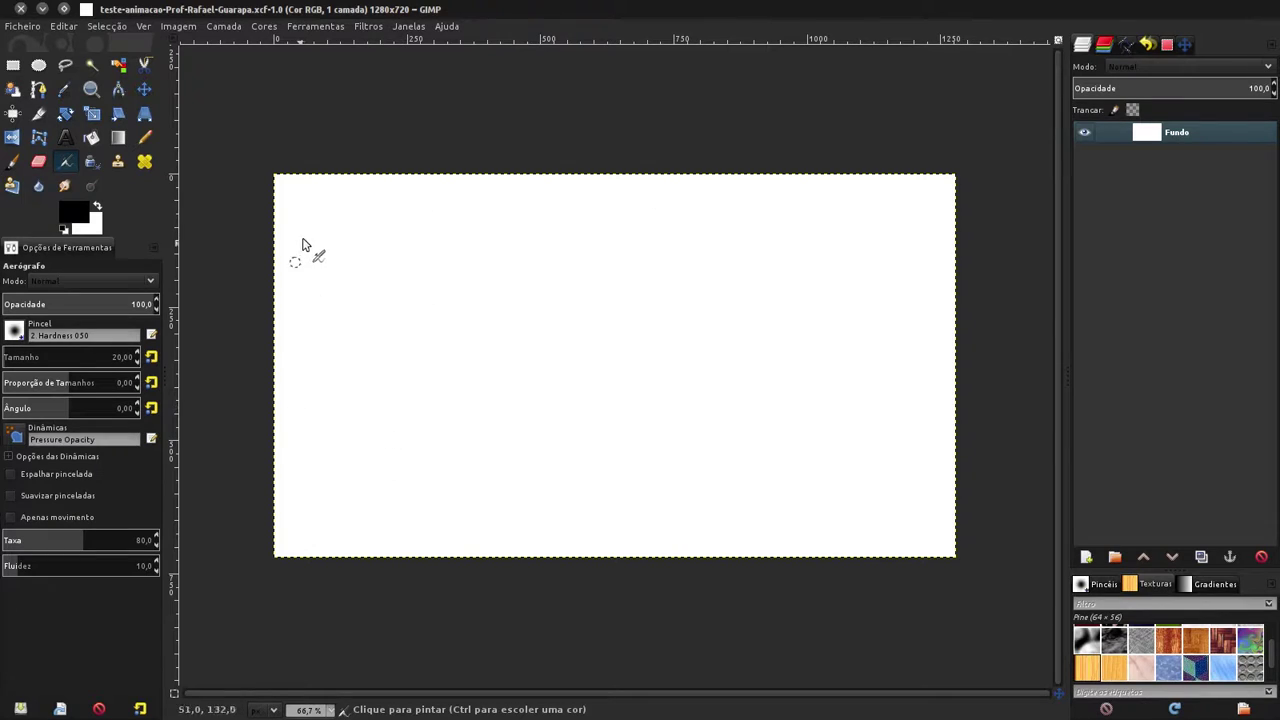
pyautogui.moveTo(612, 282)
pyautogui.mouseDown()
pyautogui.moveTo(543, 400)
pyautogui.moveTo(408, 371)
pyautogui.moveTo(718, 447)
pyautogui.mouseUp()
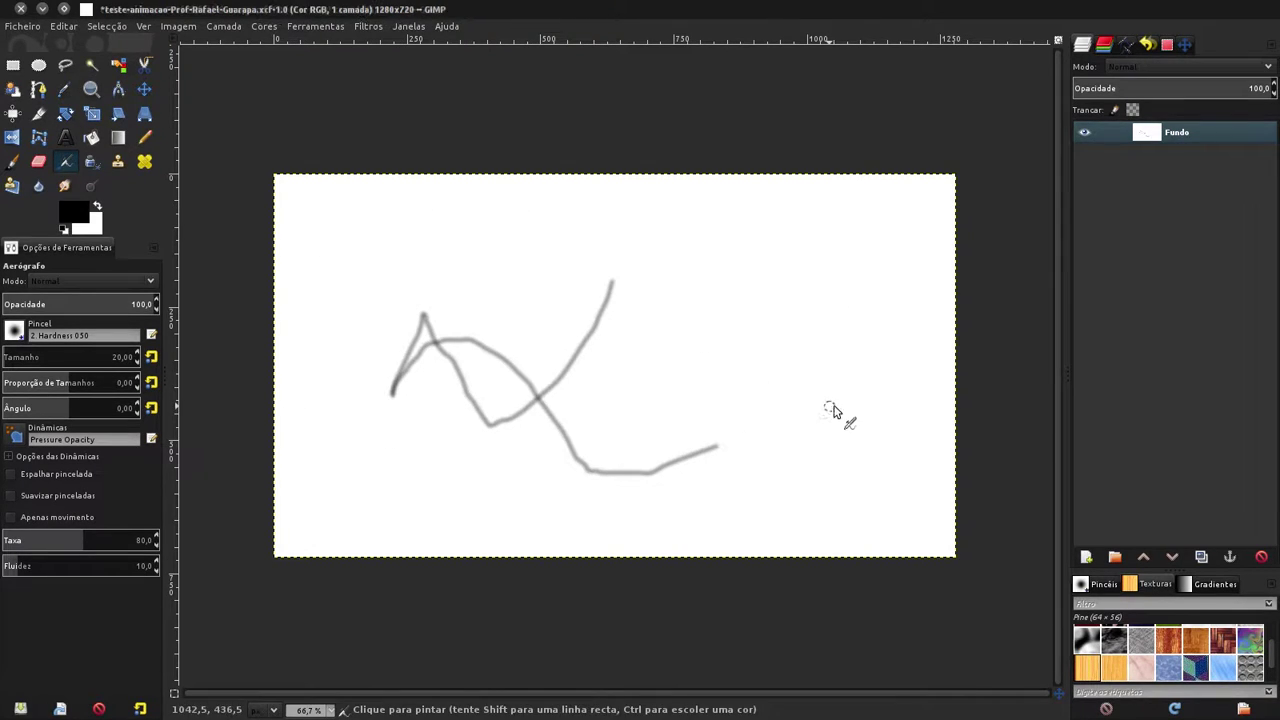
pyautogui.hotkey('ctrl', 'z')
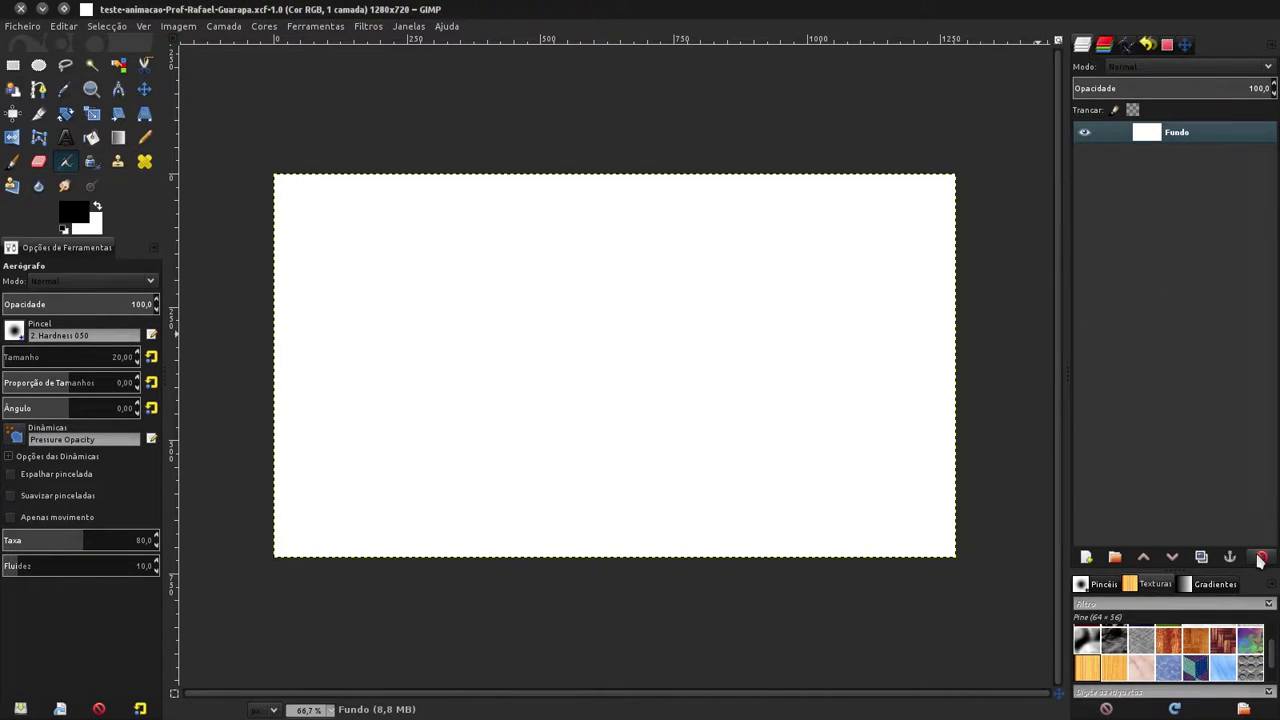
pyautogui.click(1261, 558)
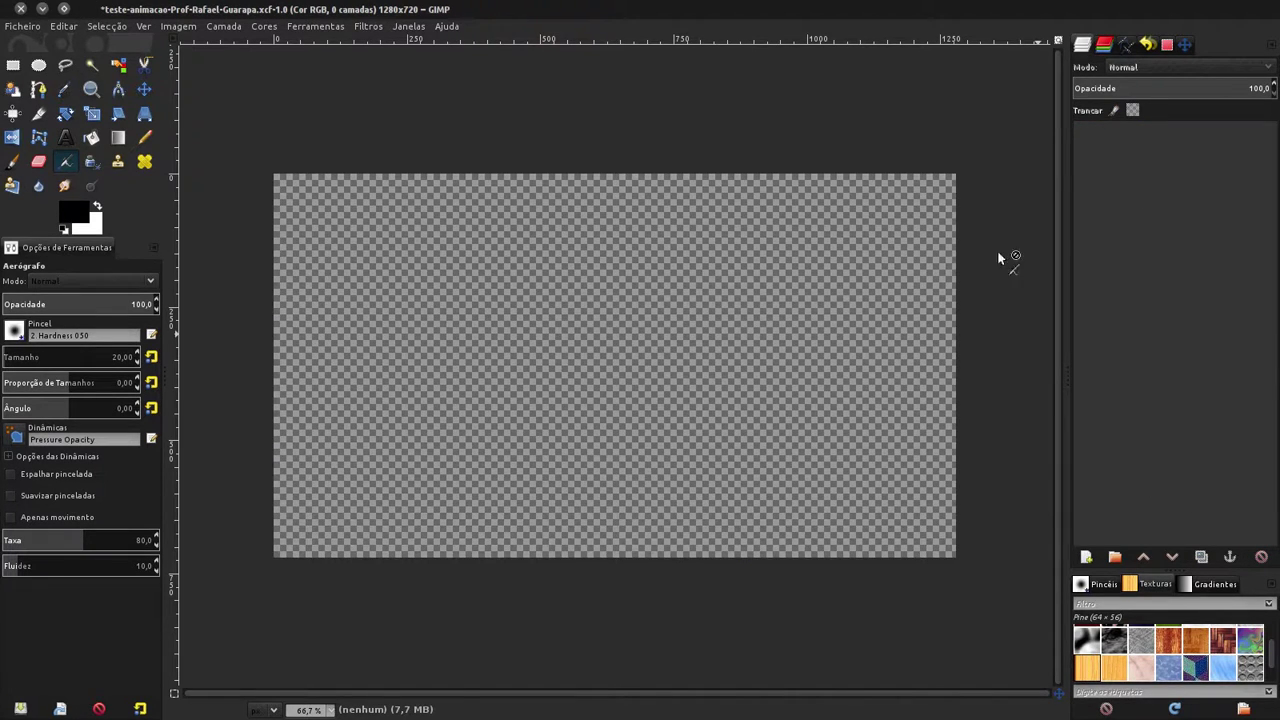
# Step: Drag the 32 selected JPEG frames from Dolphin into GIMP as layers
pyautogui.click(20, 222)
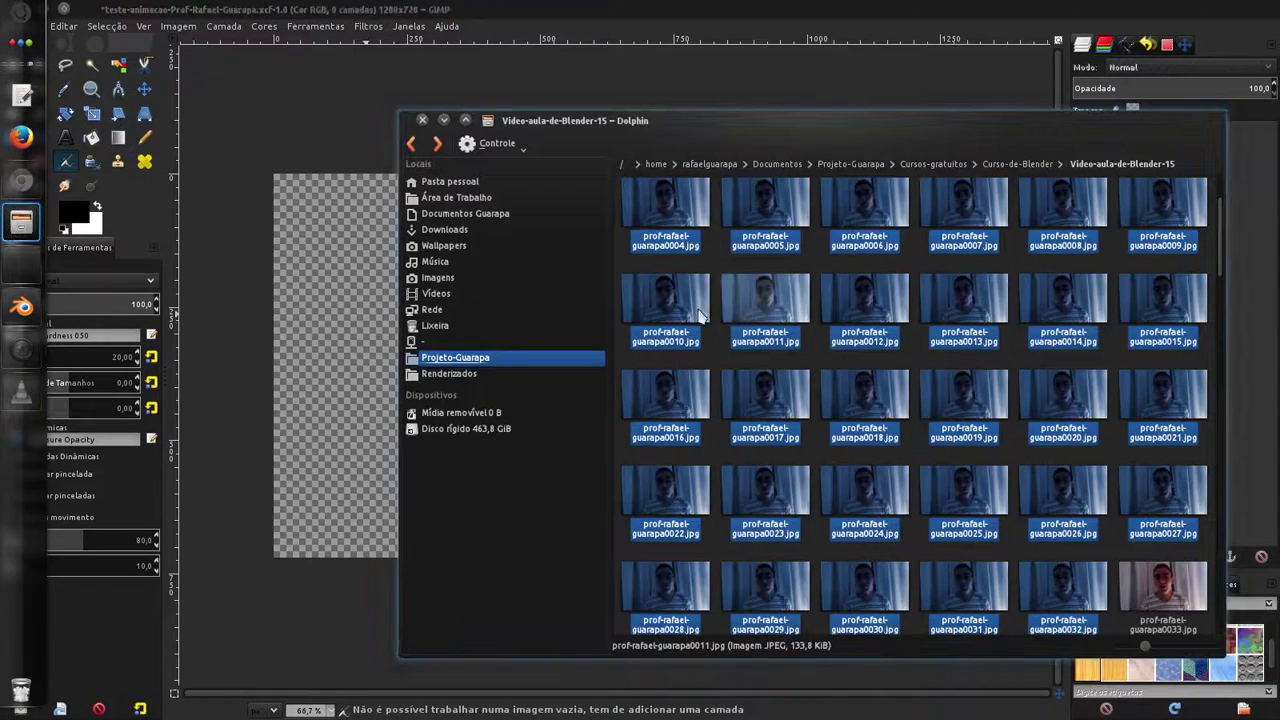
pyautogui.moveTo(786, 122)
pyautogui.mouseDown()
pyautogui.moveTo(480, 146)
pyautogui.moveTo(386, 112)
pyautogui.mouseUp()
pyautogui.scroll(2, 661, 253)
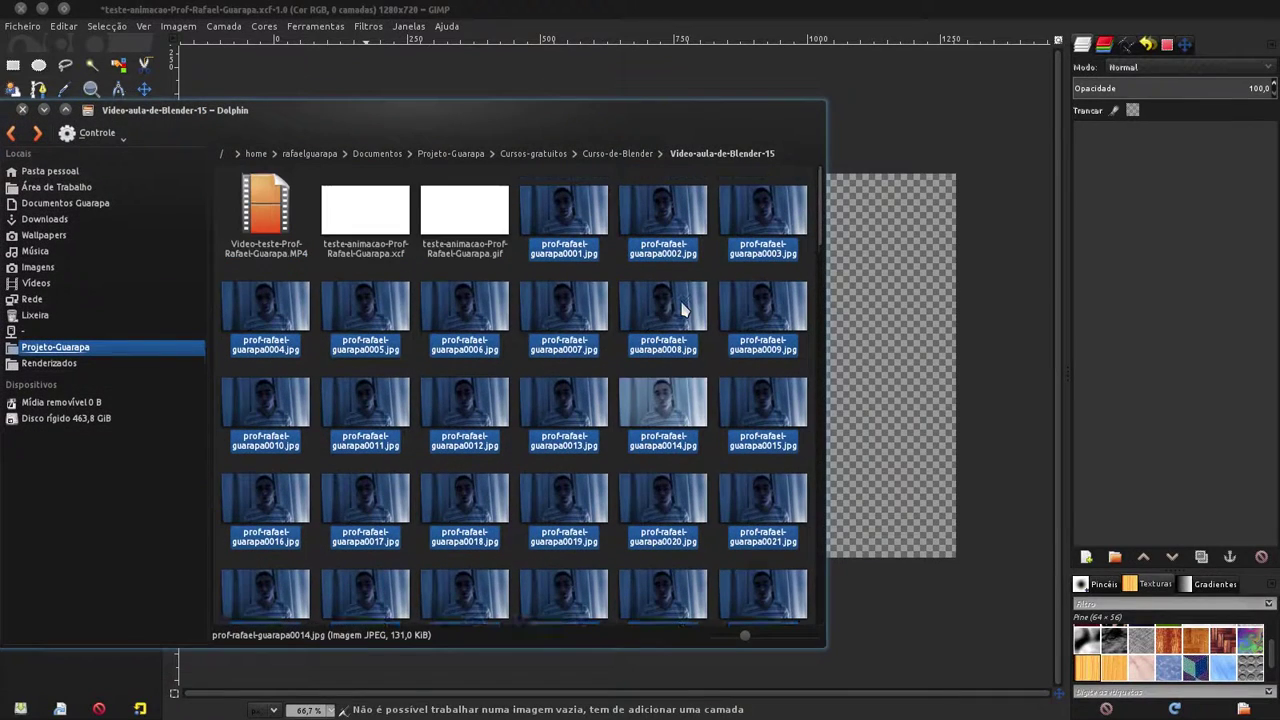
pyautogui.moveTo(659, 209); pyautogui.dragTo(1200, 200)
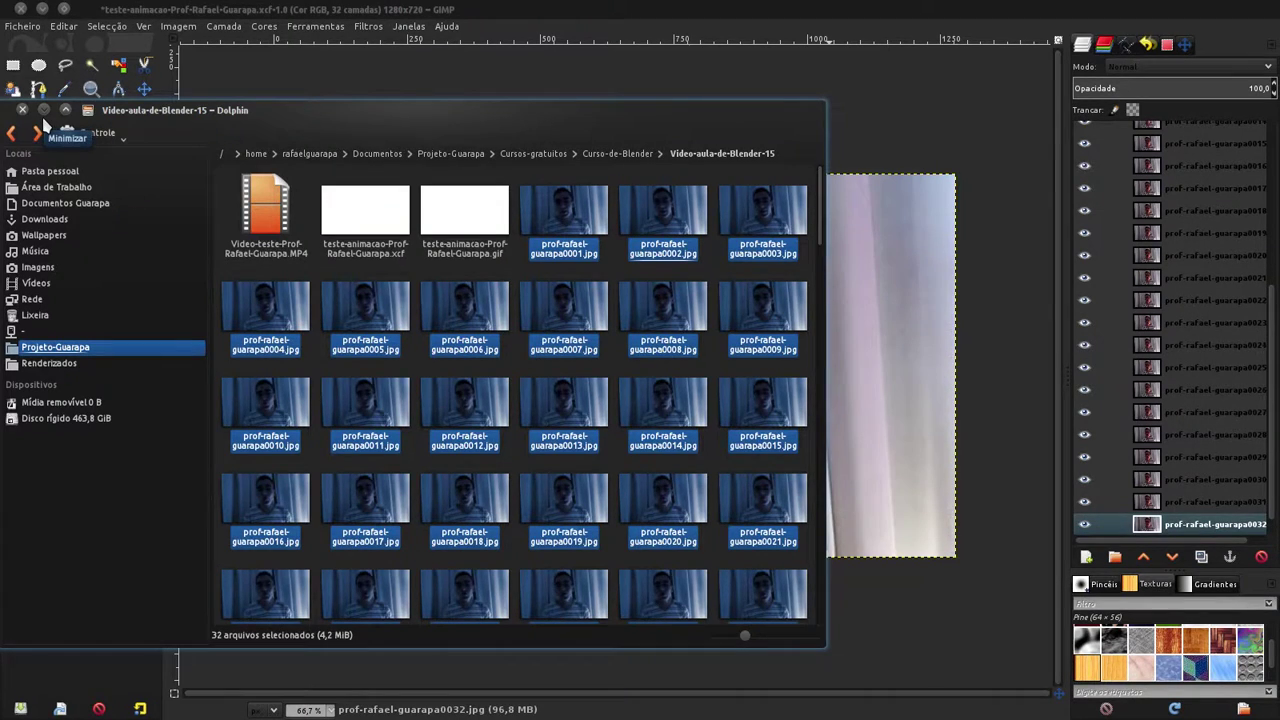
# Step: Hide the early frame layers, including 0006–0007 and 0011–0018
pyautogui.click(44, 110)
pyautogui.scroll(-1, 1215, 484)
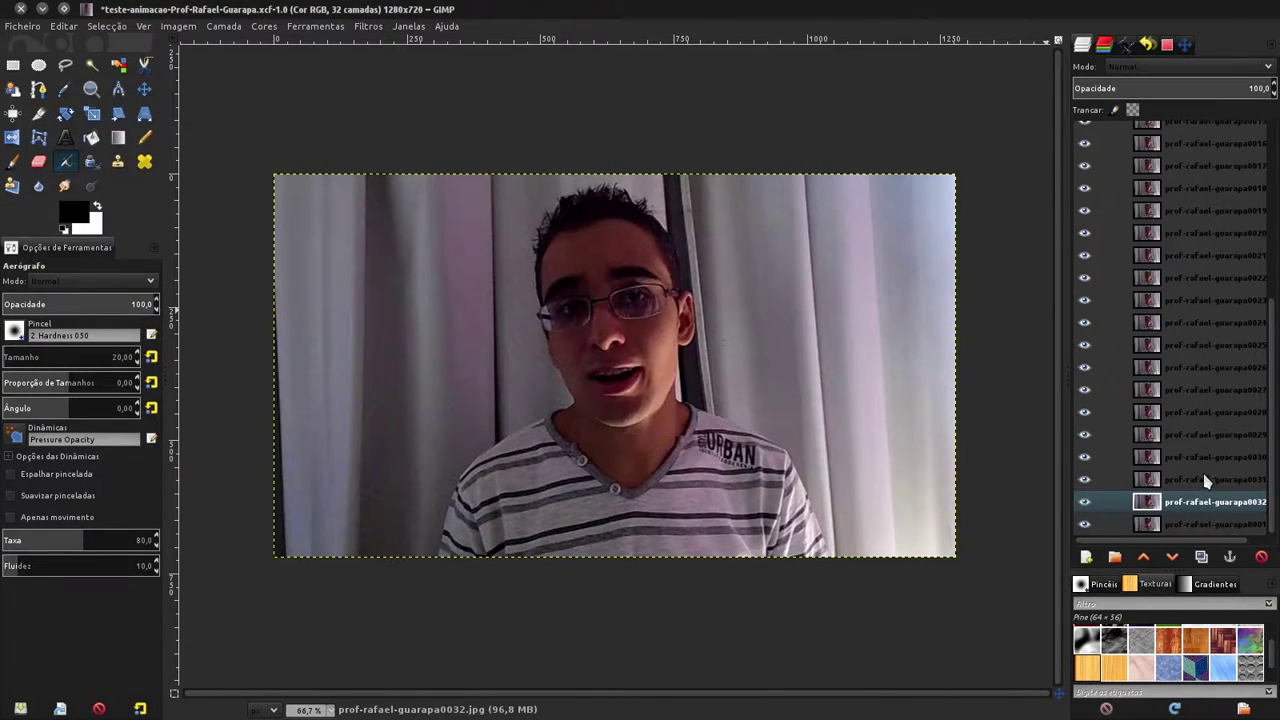
pyautogui.scroll(5, 1207, 470)
pyautogui.click(1207, 266)
pyautogui.click(1200, 331)
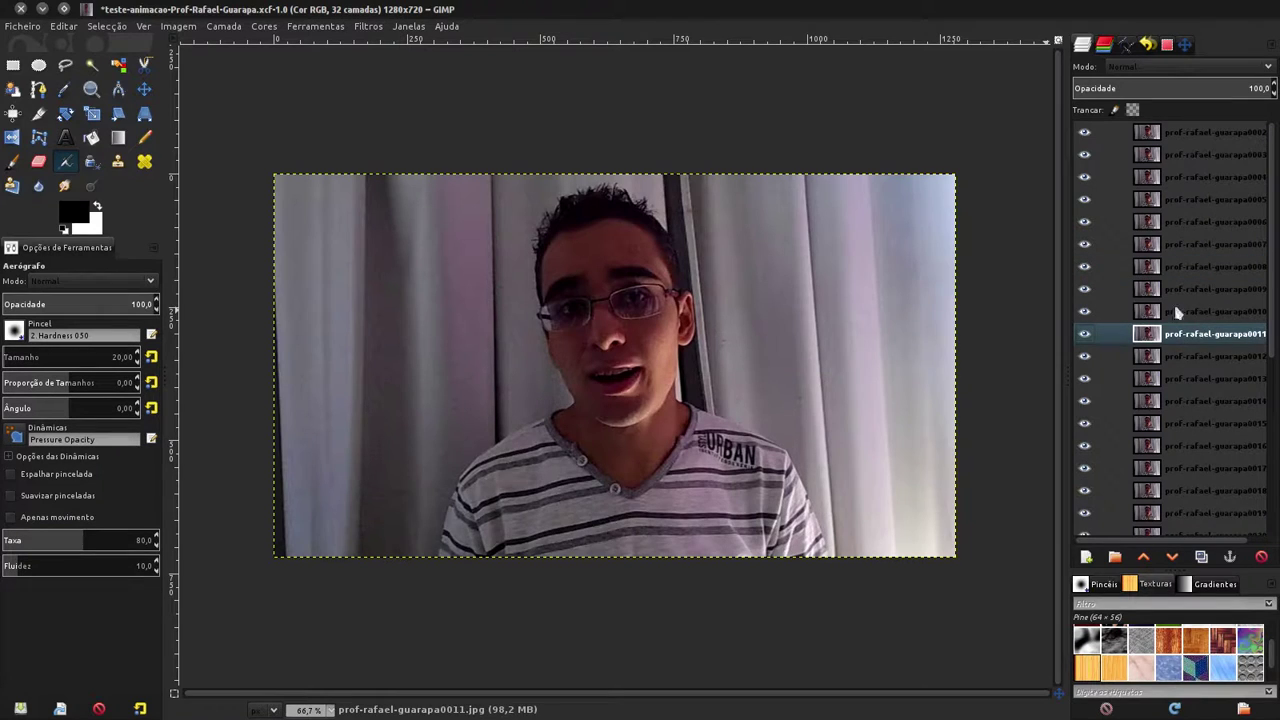
pyautogui.moveTo(1085, 250); pyautogui.dragTo(1086, 233)
pyautogui.click(1084, 132)
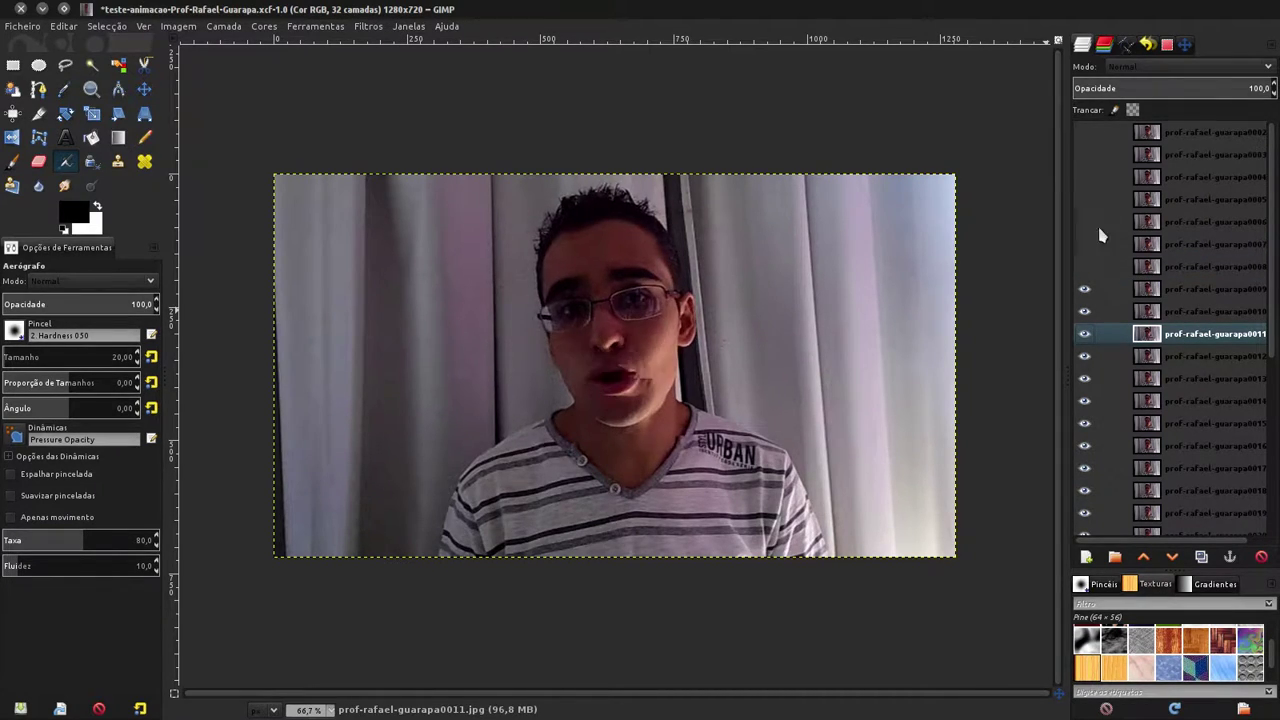
pyautogui.click(1084, 289)
pyautogui.click(1084, 311)
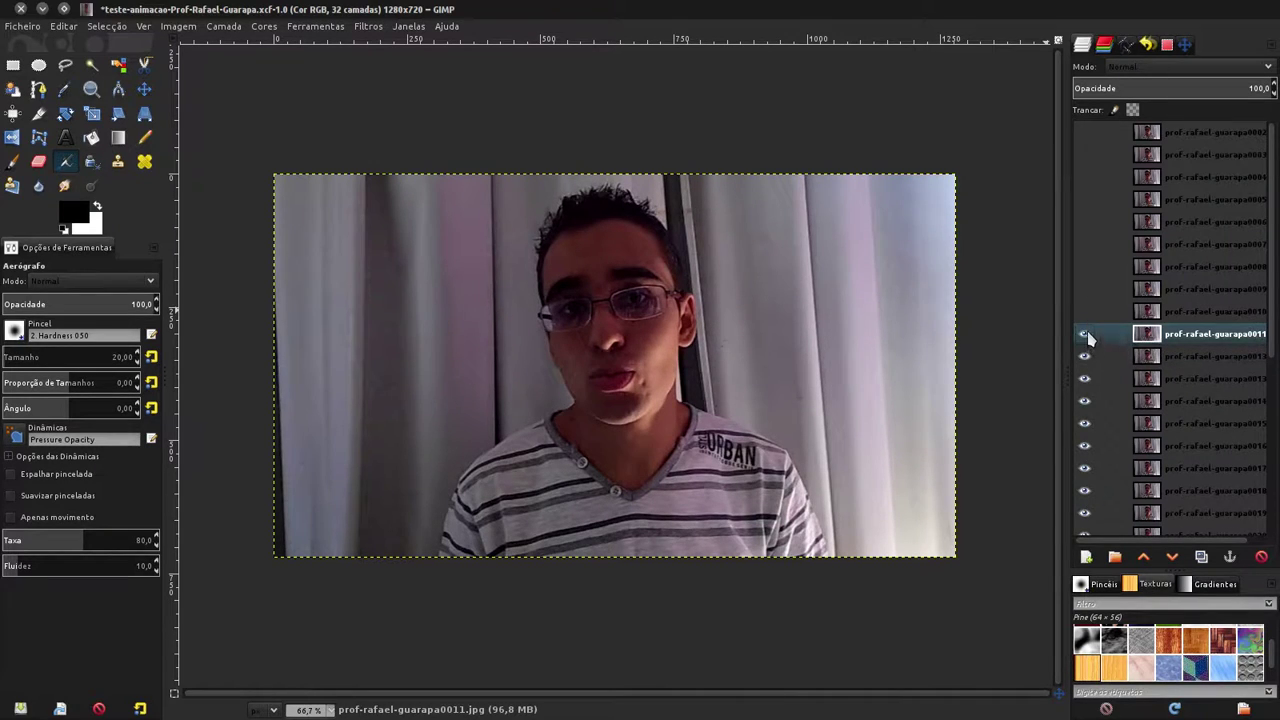
pyautogui.moveTo(1084, 334); pyautogui.dragTo(1085, 378)
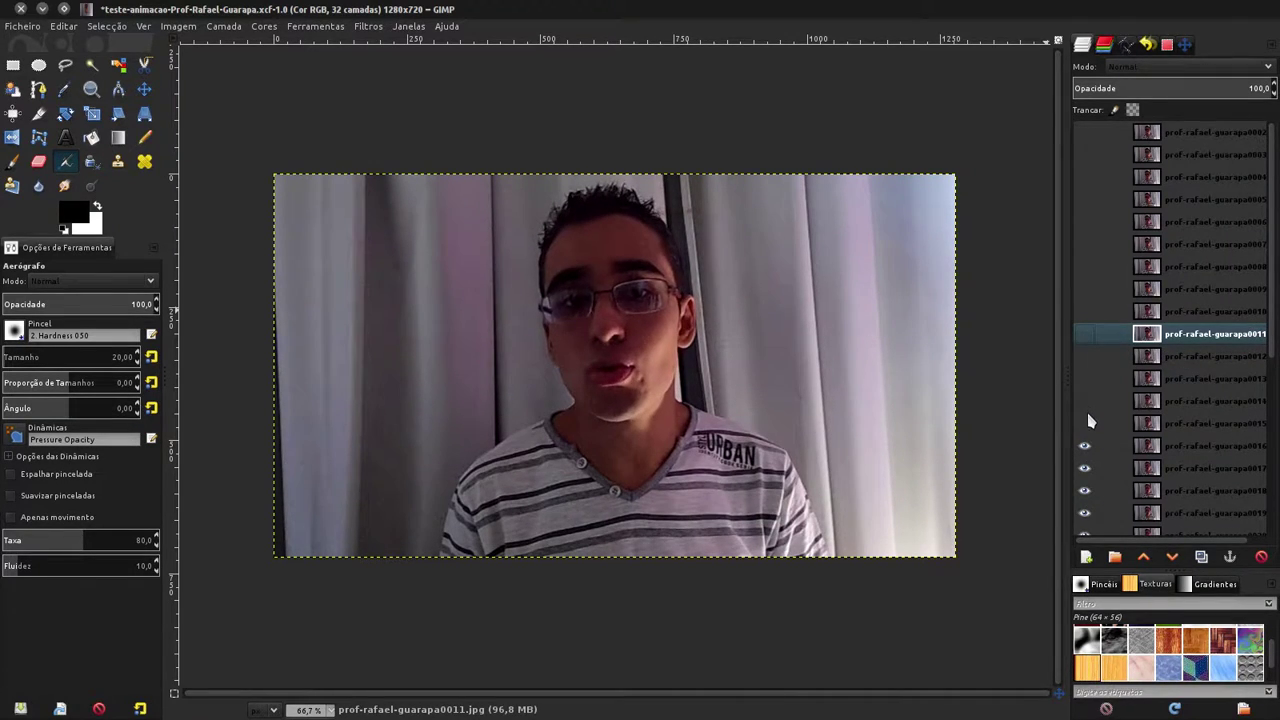
pyautogui.click(1084, 401)
pyautogui.click(1084, 423)
pyautogui.click(1084, 445)
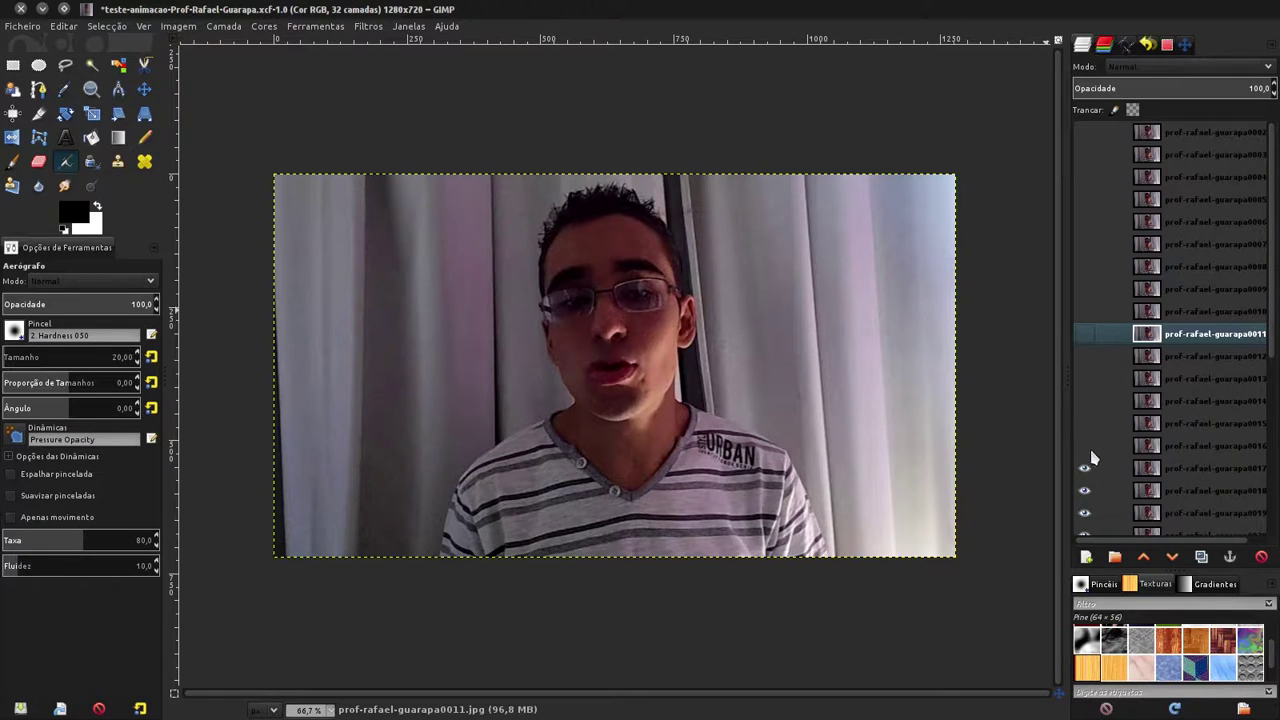
pyautogui.click(1079, 470)
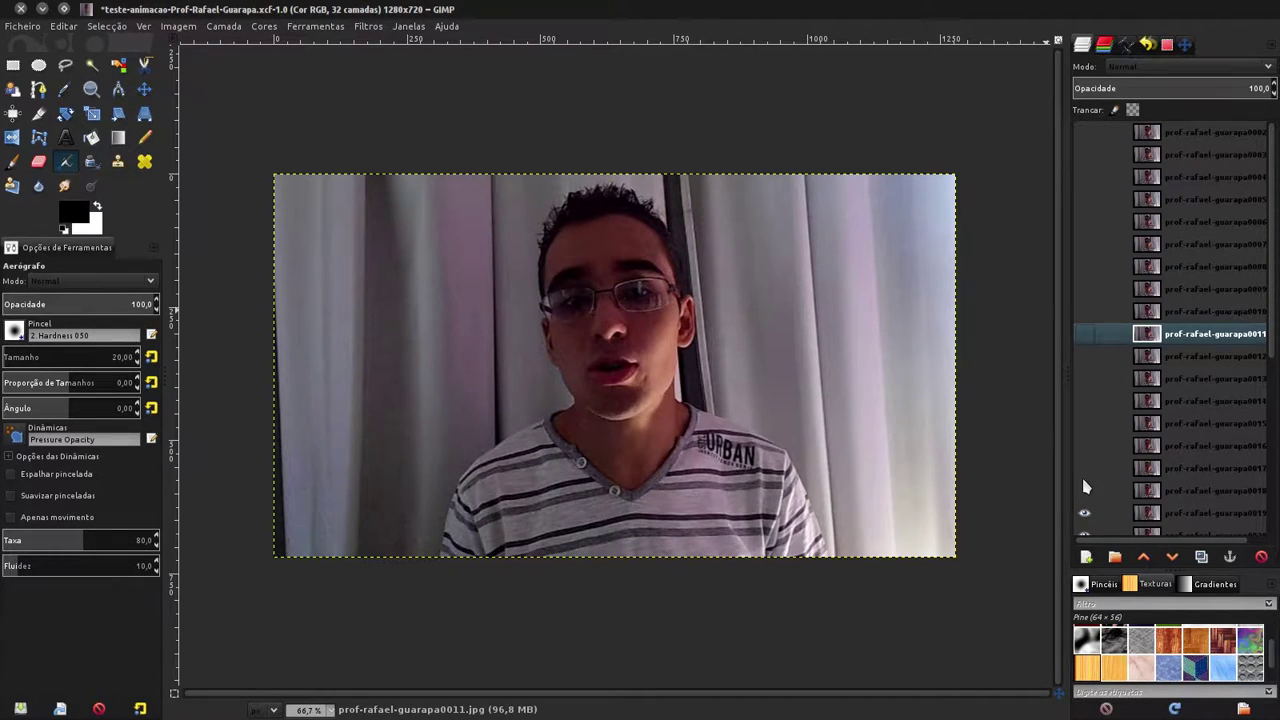
pyautogui.click(1084, 512)
pyautogui.click(368, 26)
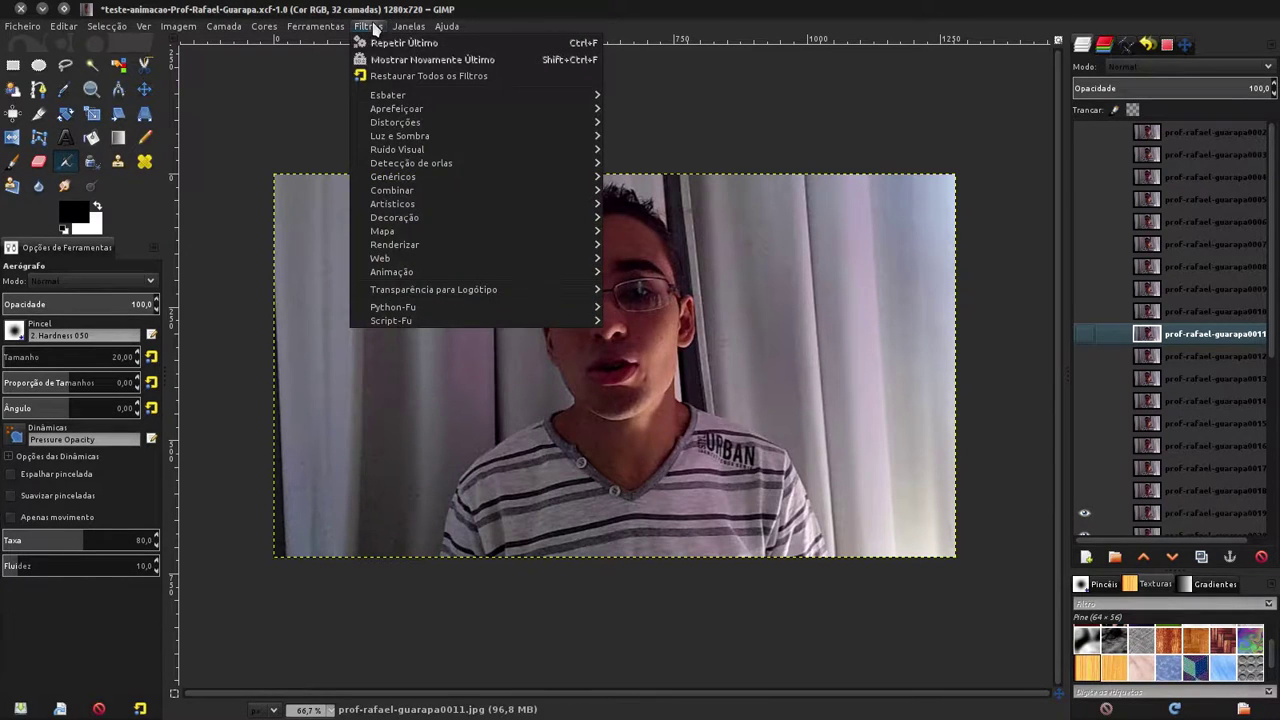
pyautogui.moveTo(391, 272)
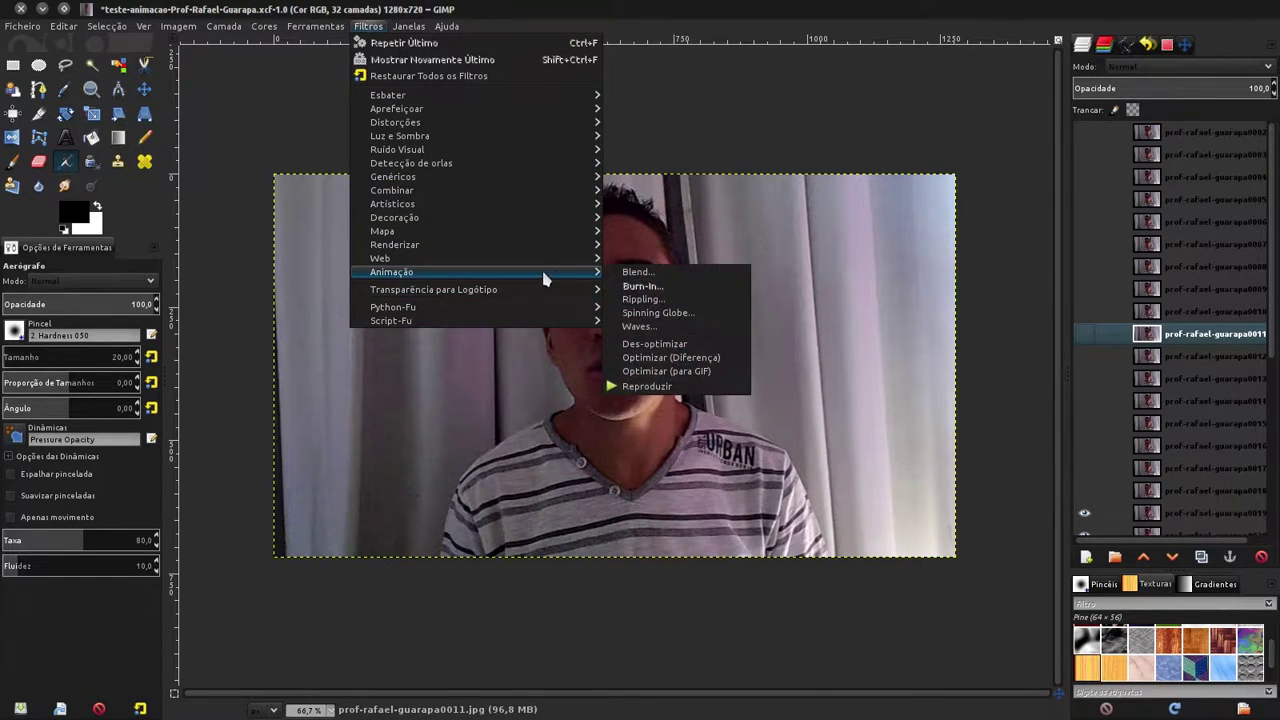
pyautogui.click(648, 386)
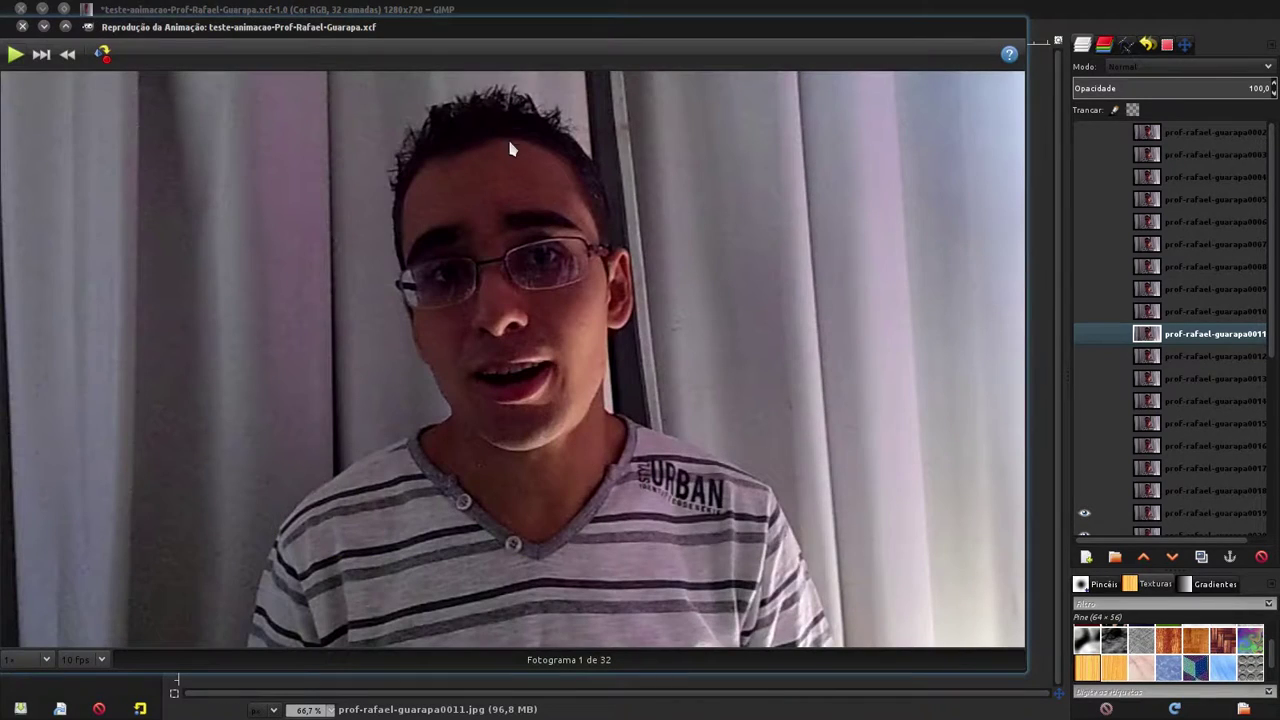
pyautogui.click(17, 56)
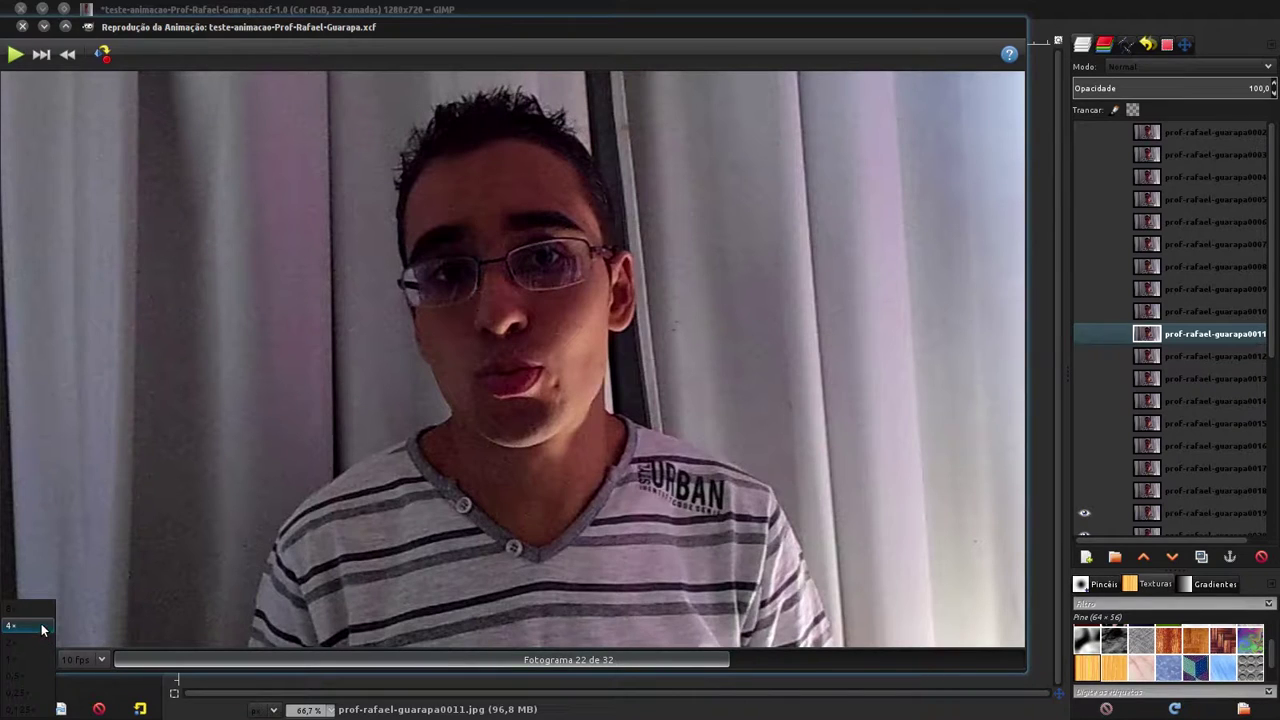
pyautogui.click(42, 622)
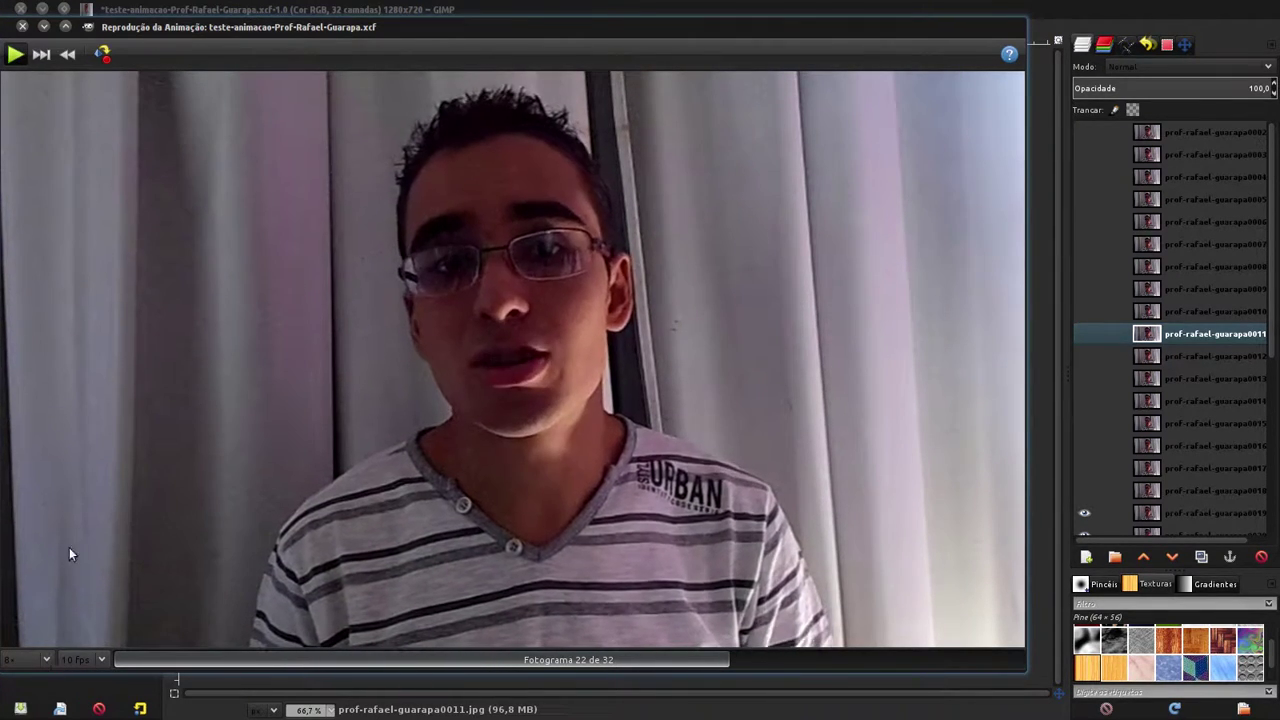
pyautogui.click(70, 57)
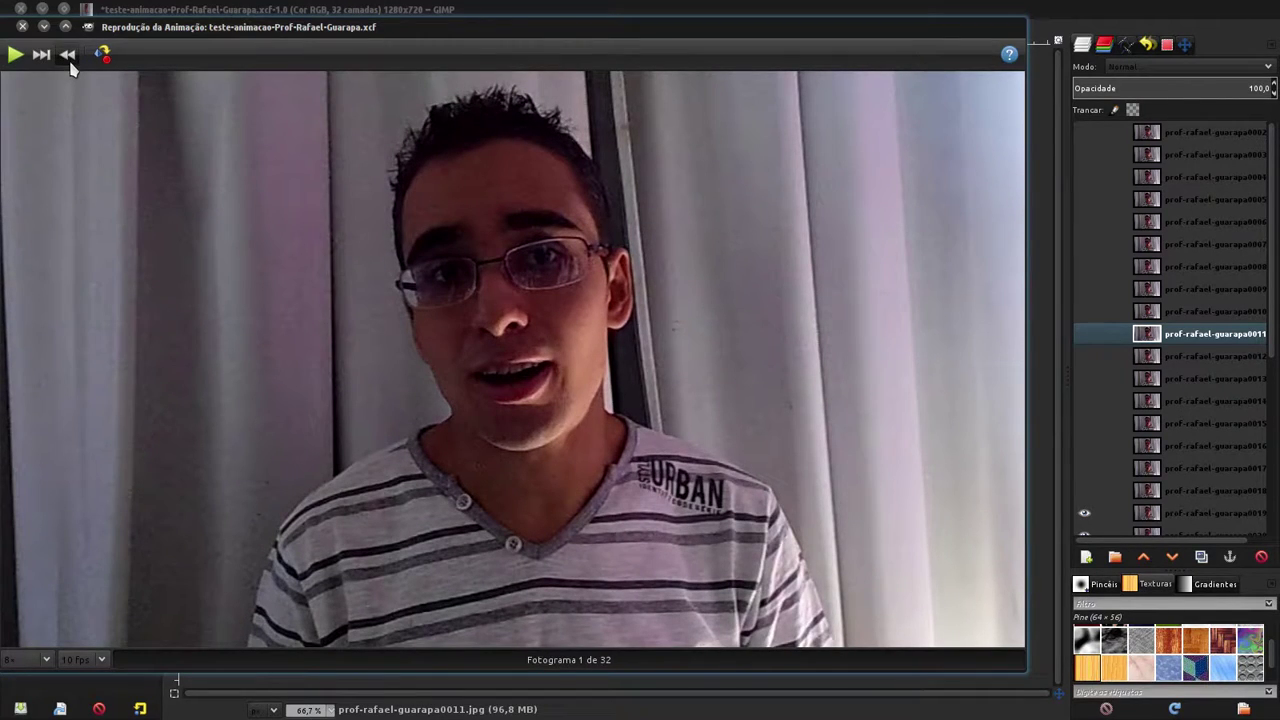
pyautogui.click(38, 661)
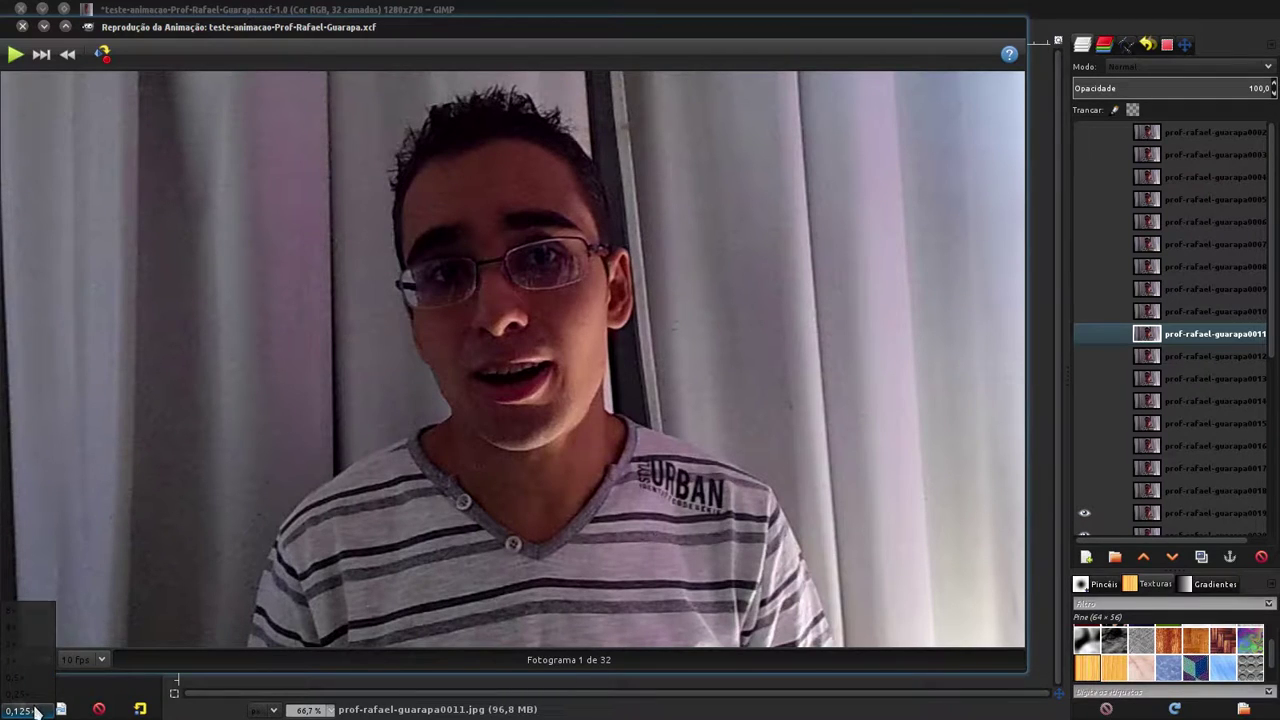
pyautogui.click(34, 710)
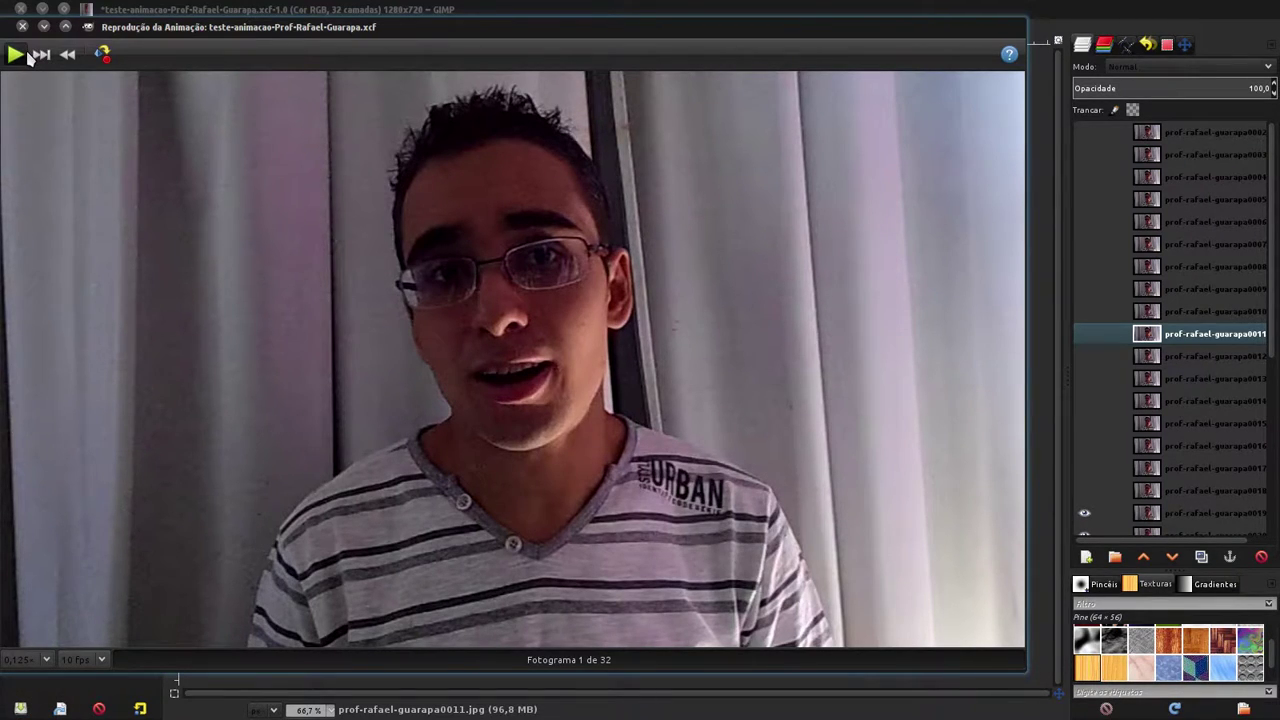
pyautogui.click(28, 56)
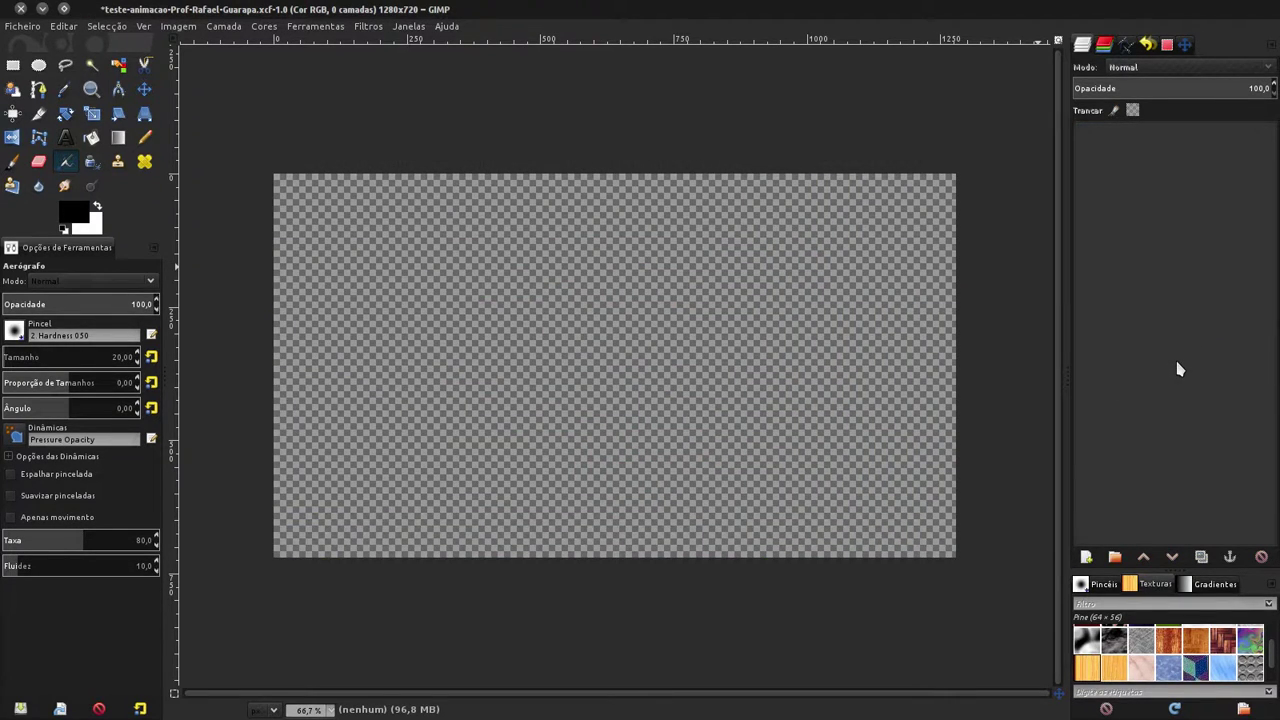
# Step: Scroll to the last rendered frames and preview frame 0139 full size in Gwenview
pyautogui.click(21, 222)
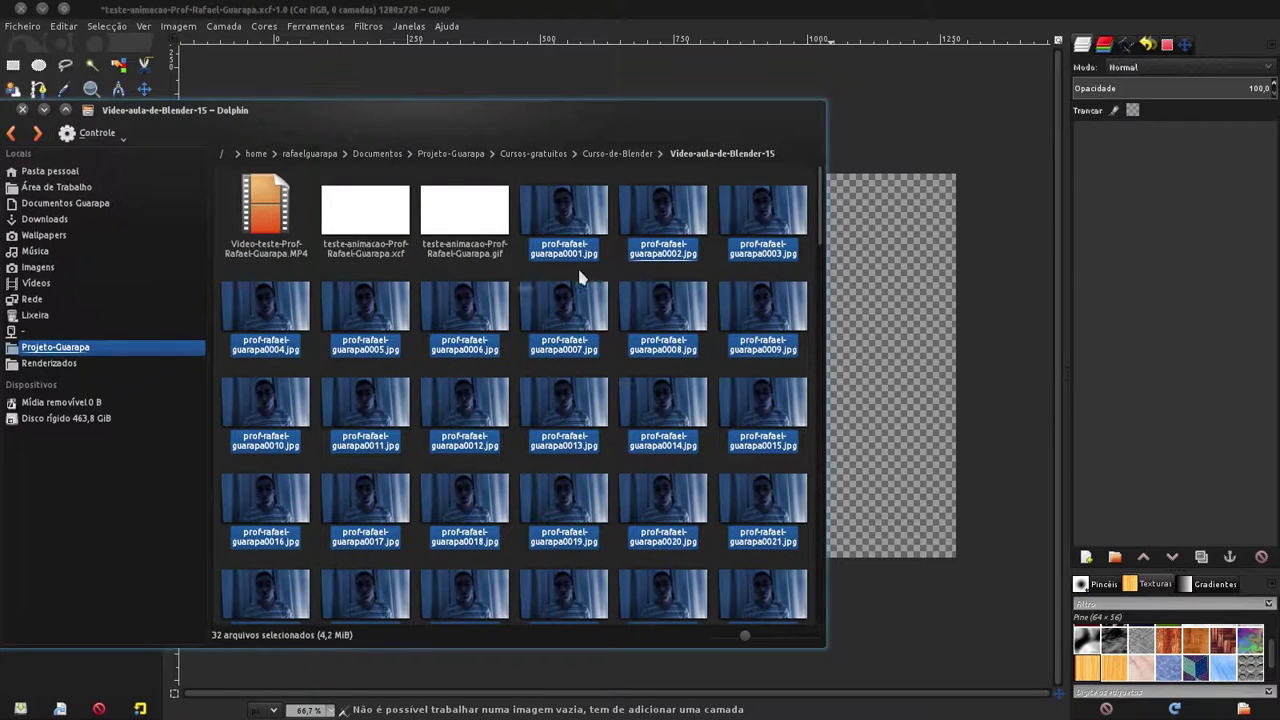
pyautogui.scroll(-5, 629, 294)
pyautogui.scroll(-5, 650, 400)
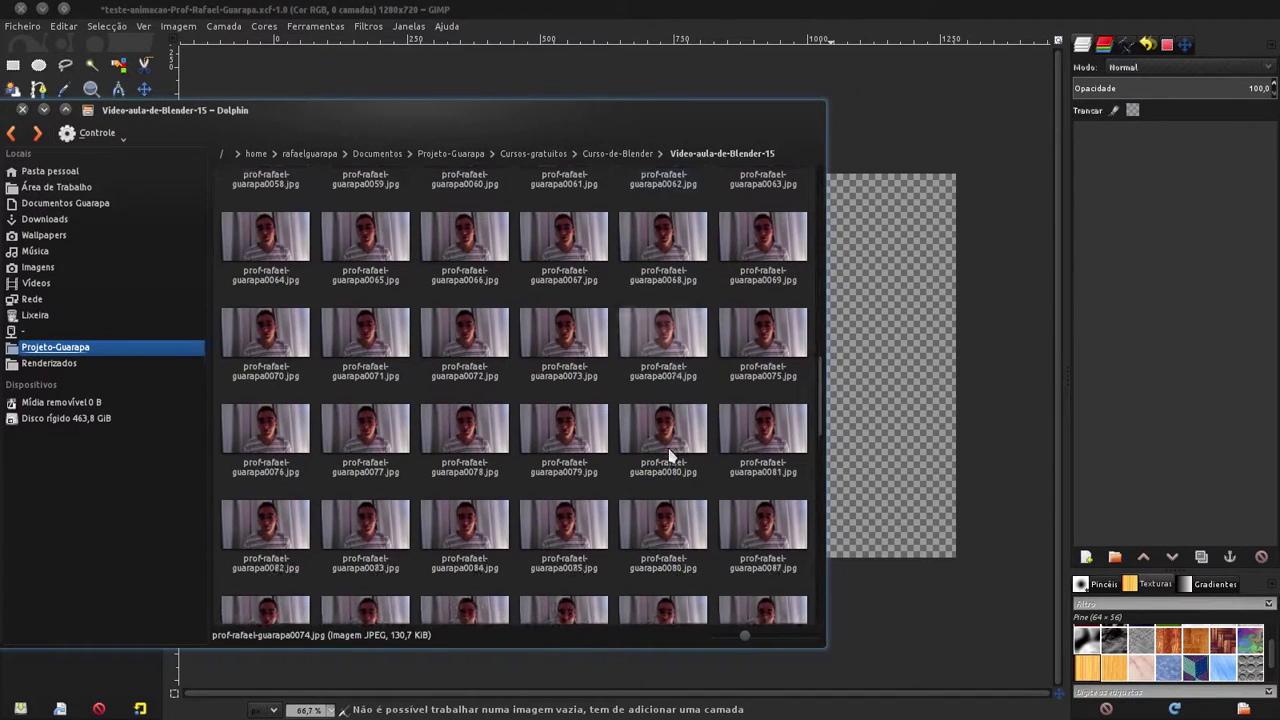
pyautogui.scroll(-3, 666, 451)
pyautogui.scroll(-1, 670, 464)
pyautogui.scroll(-2, 650, 455)
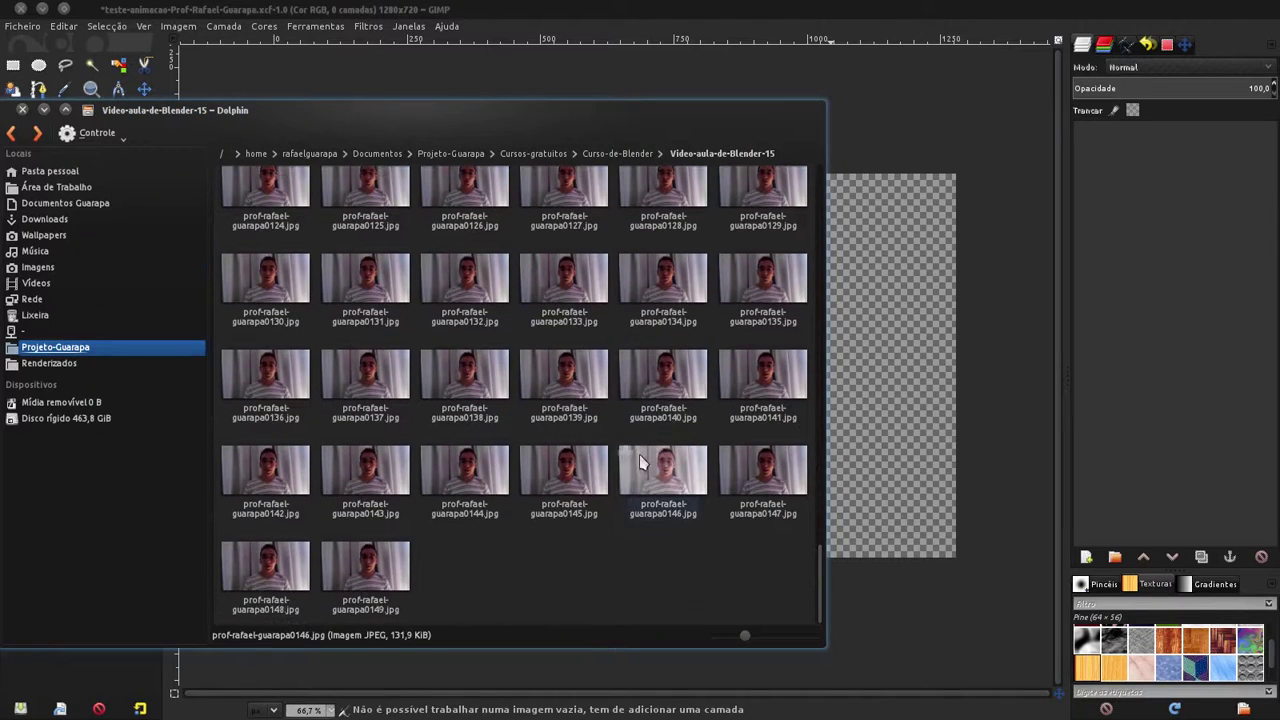
pyautogui.click(557, 385)
pyautogui.doubleClick(557, 385)
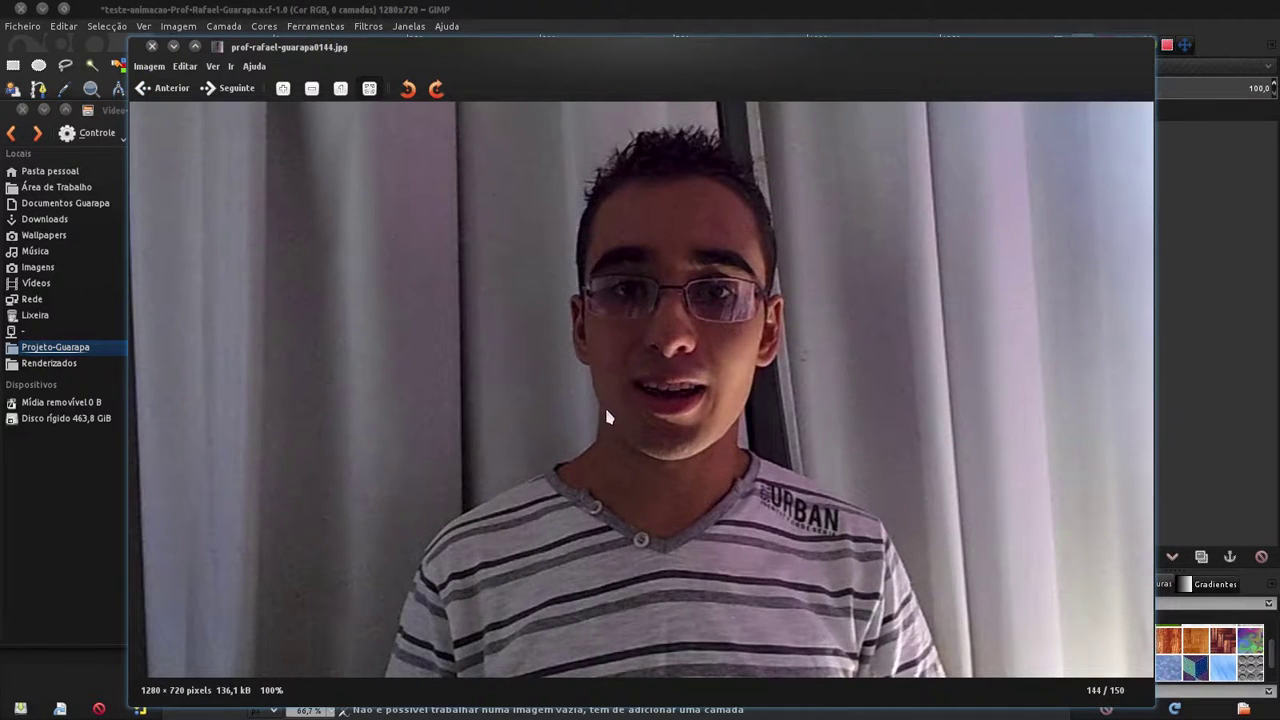
pyautogui.click(152, 46)
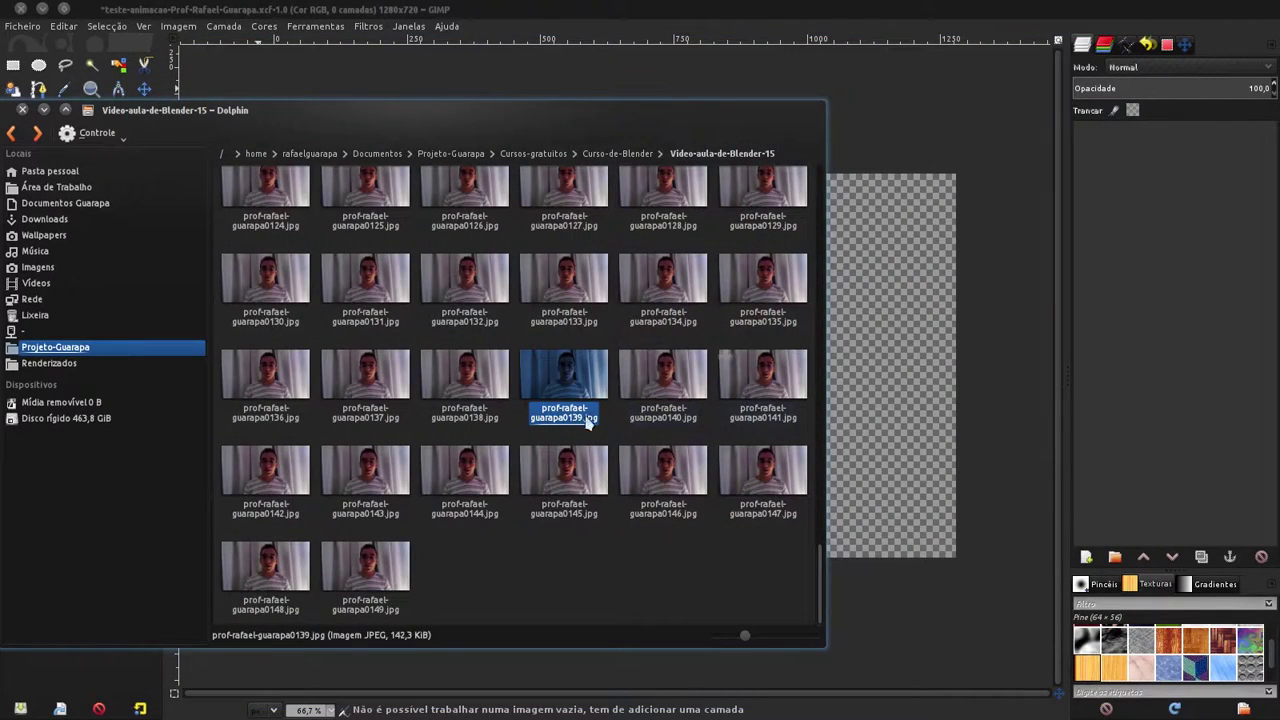
# Step: Add frames 0141, 0144, 0147 and 0149 to the selection alongside 0139
pyautogui.keyDown('ctrl'); pyautogui.click(768, 387); pyautogui.keyUp('ctrl')
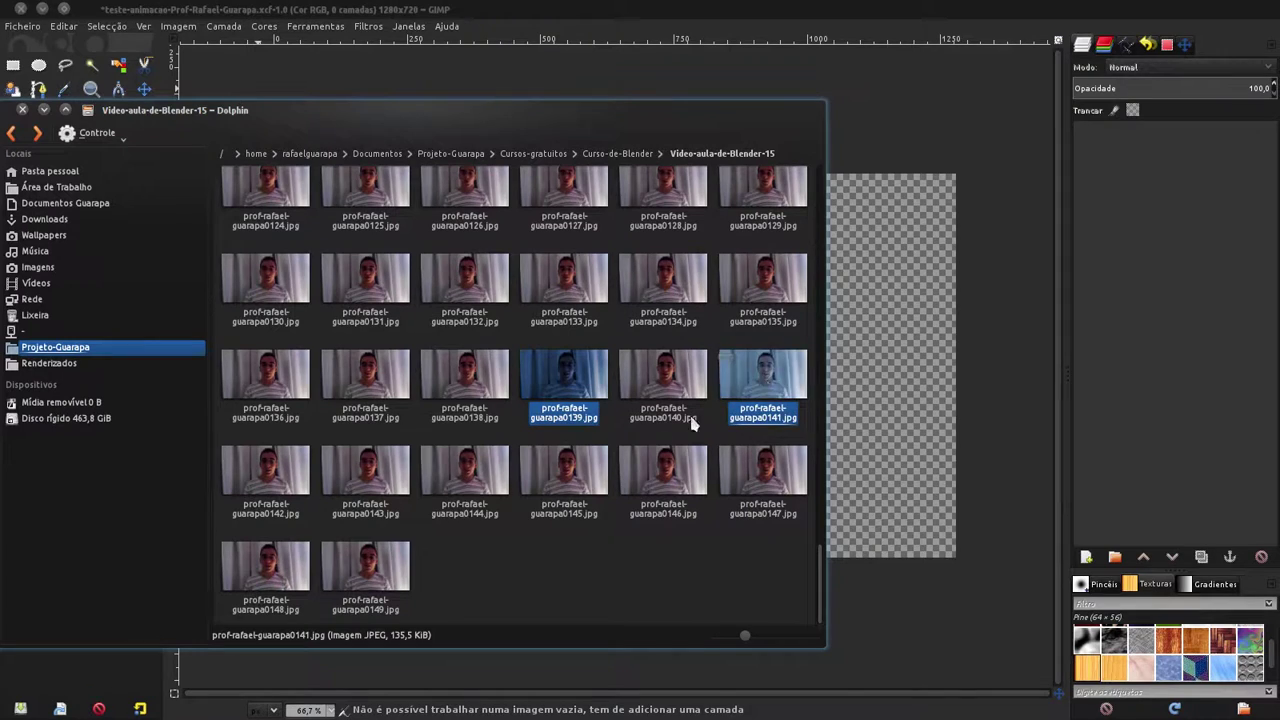
pyautogui.keyDown('ctrl'); pyautogui.click(488, 481); pyautogui.keyUp('ctrl')
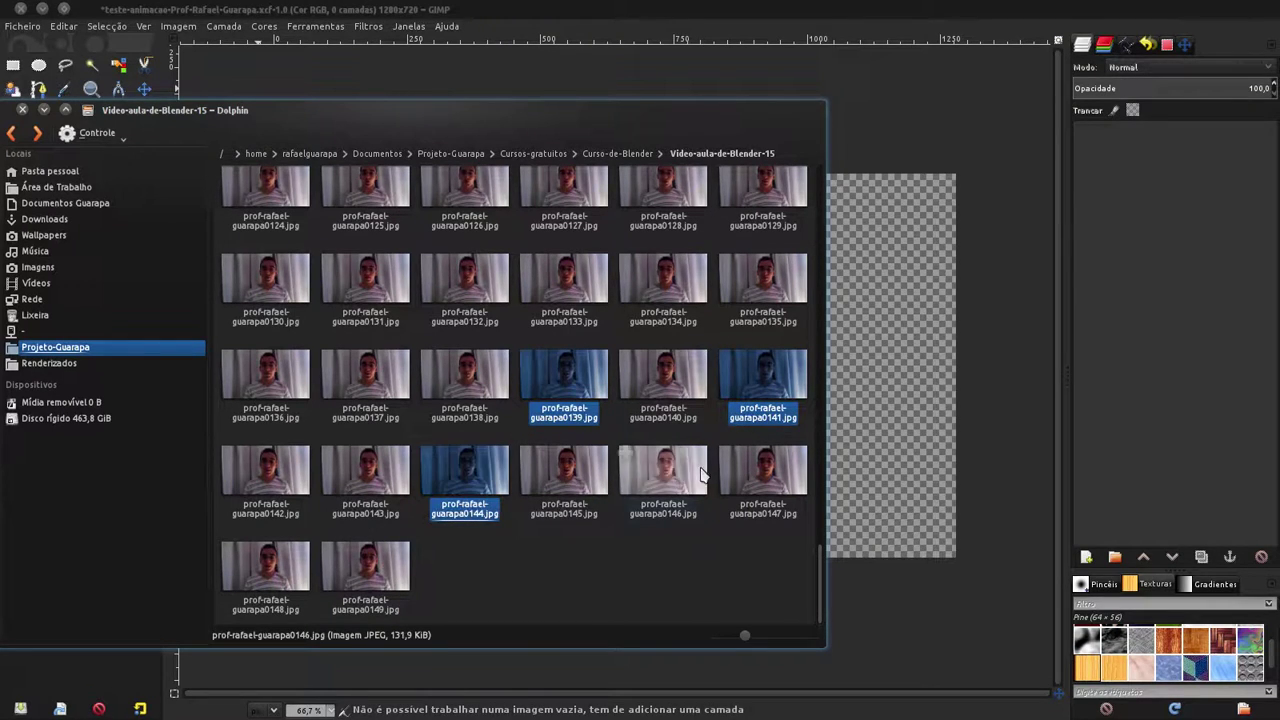
pyautogui.keyDown('ctrl'); pyautogui.click(763, 470); pyautogui.keyUp('ctrl')
pyautogui.keyDown('ctrl'); pyautogui.click(398, 580); pyautogui.keyUp('ctrl')
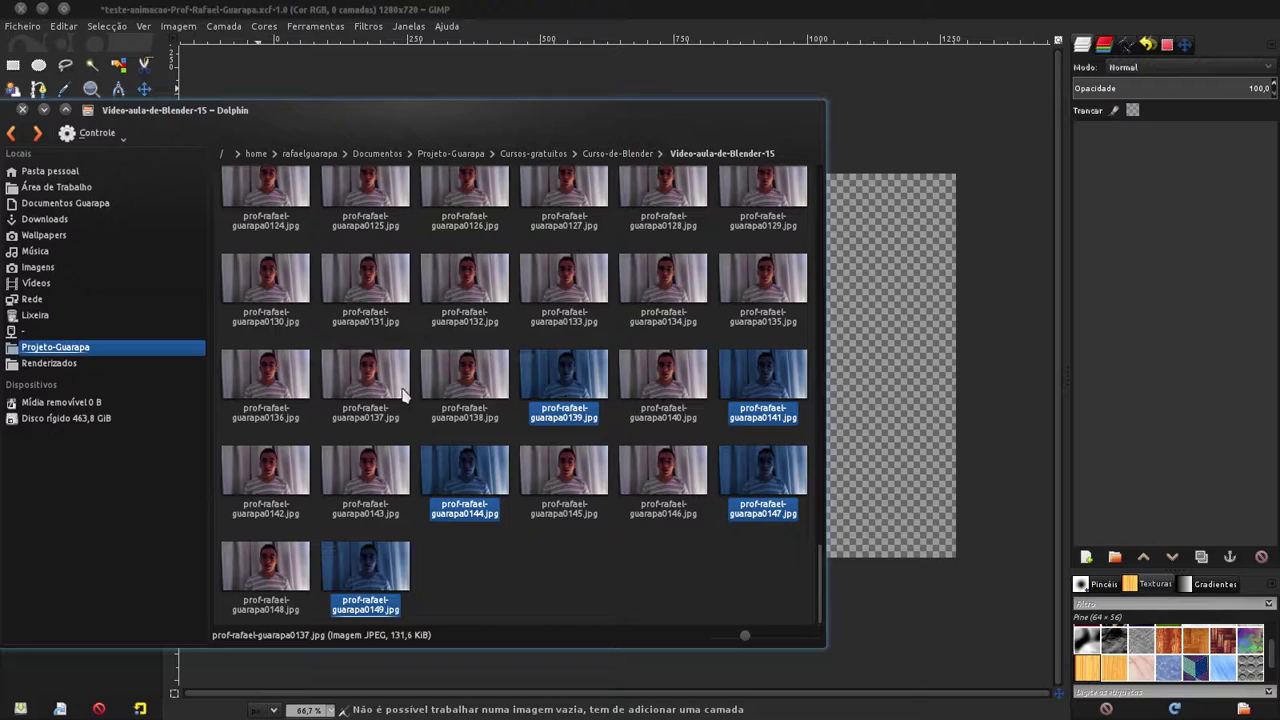
# Step: Drop frames 0139–0149 into GIMP as layers and play them via Filtros > Animação > Reproduzir
pyautogui.moveTo(375, 580); pyautogui.dragTo(1188, 228)
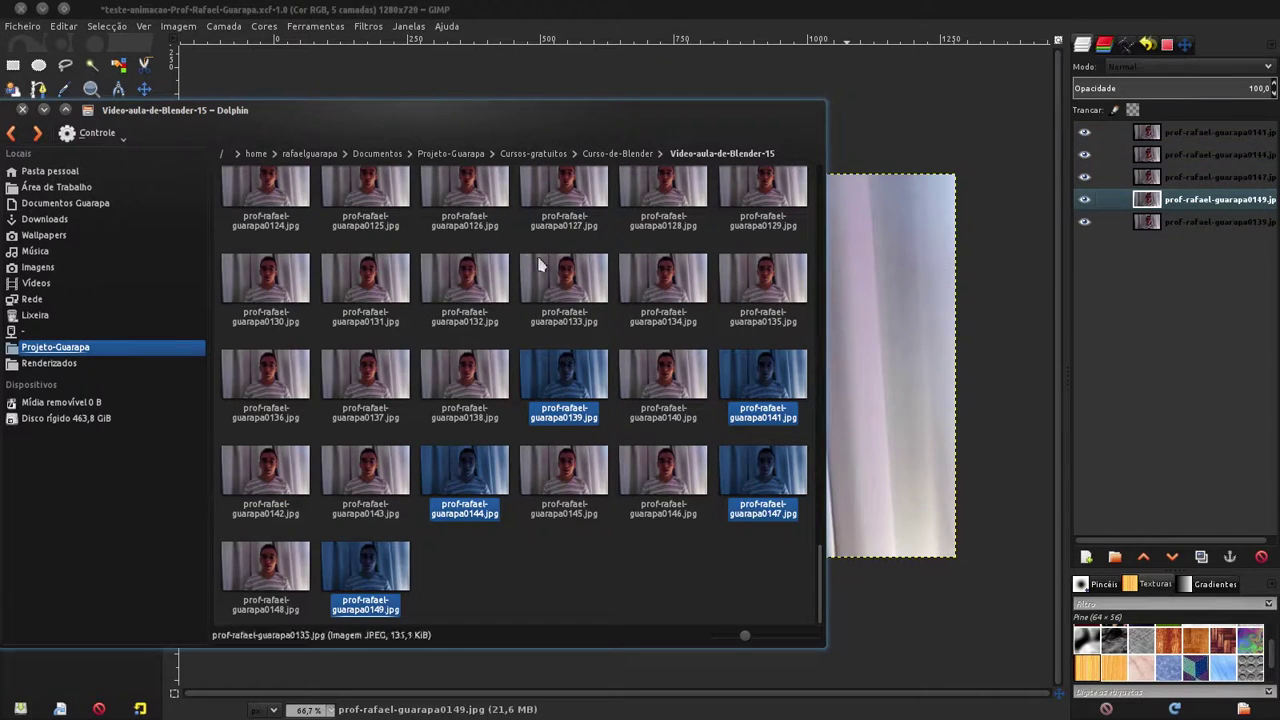
pyautogui.click(44, 110)
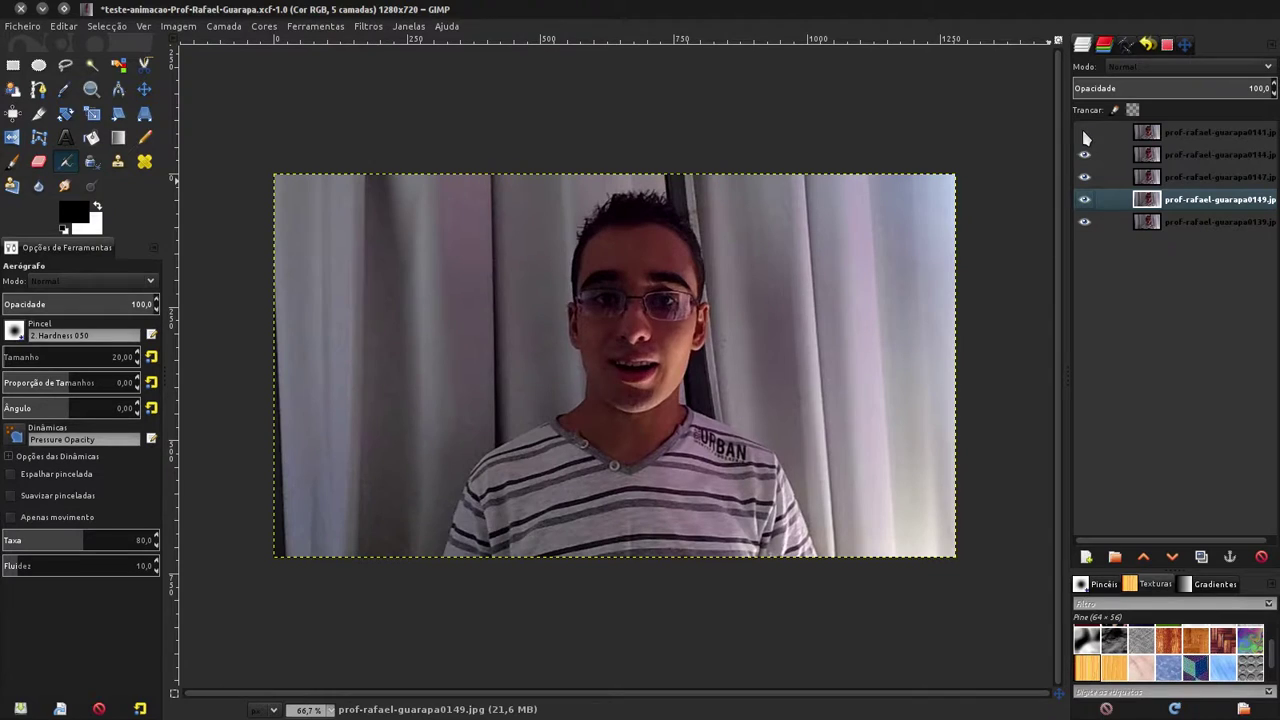
pyautogui.click(370, 26)
pyautogui.moveTo(392, 286)
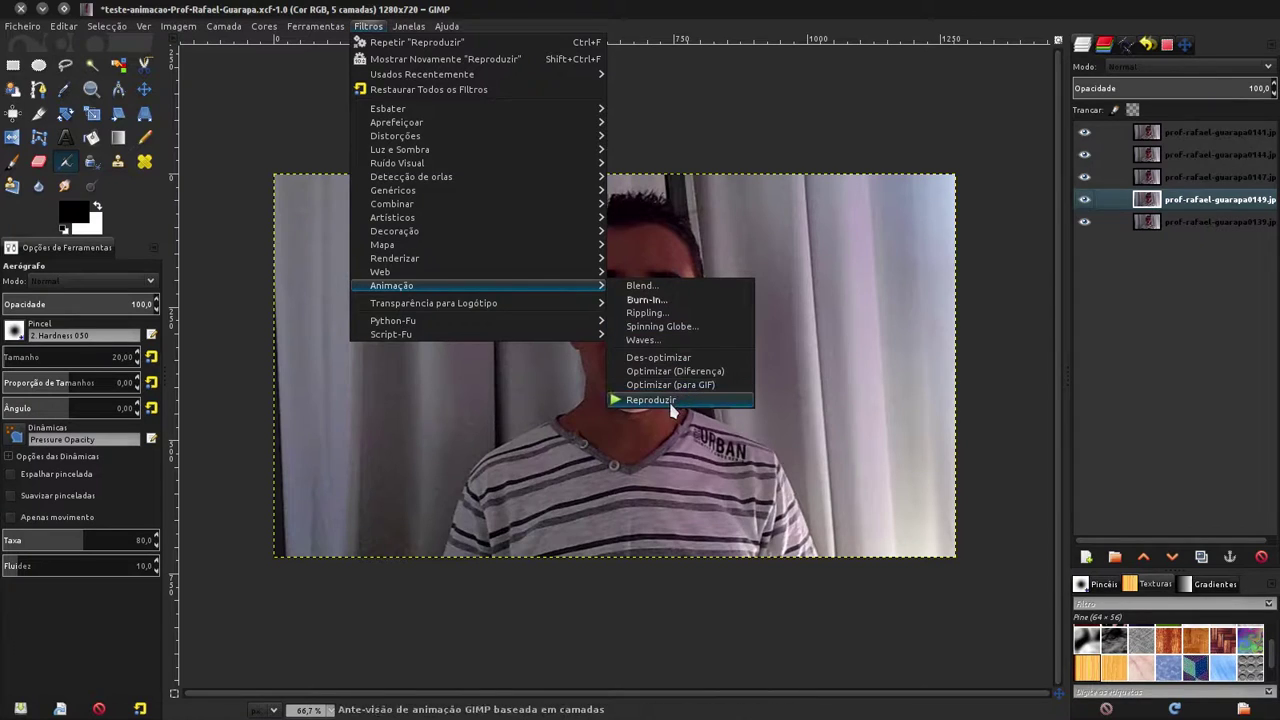
pyautogui.click(672, 401)
pyautogui.click(13, 58)
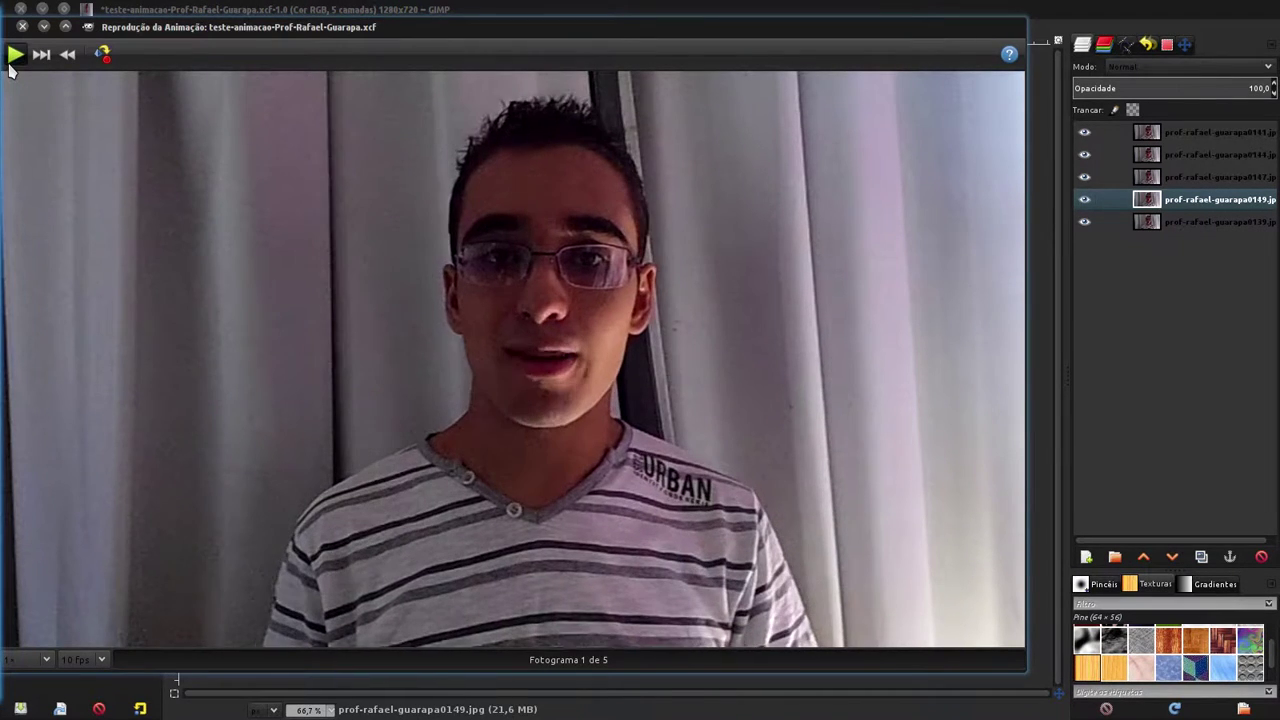
pyautogui.click(14, 55)
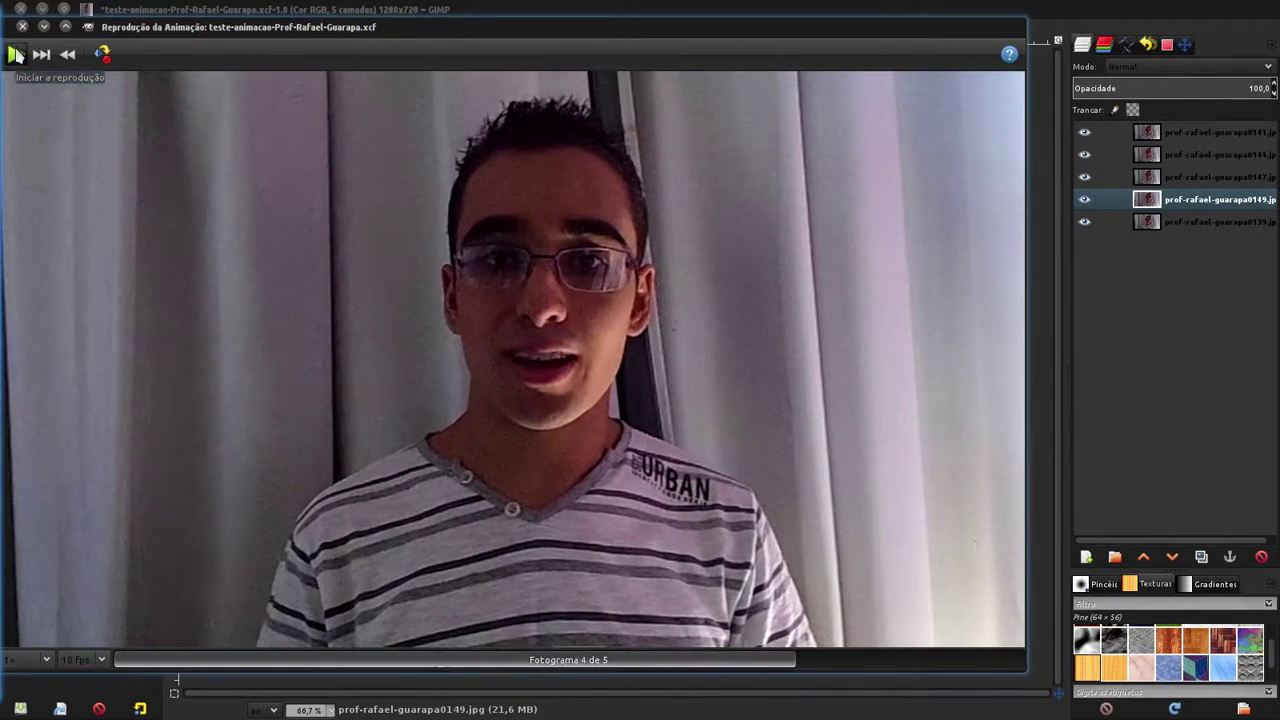
pyautogui.click(22, 26)
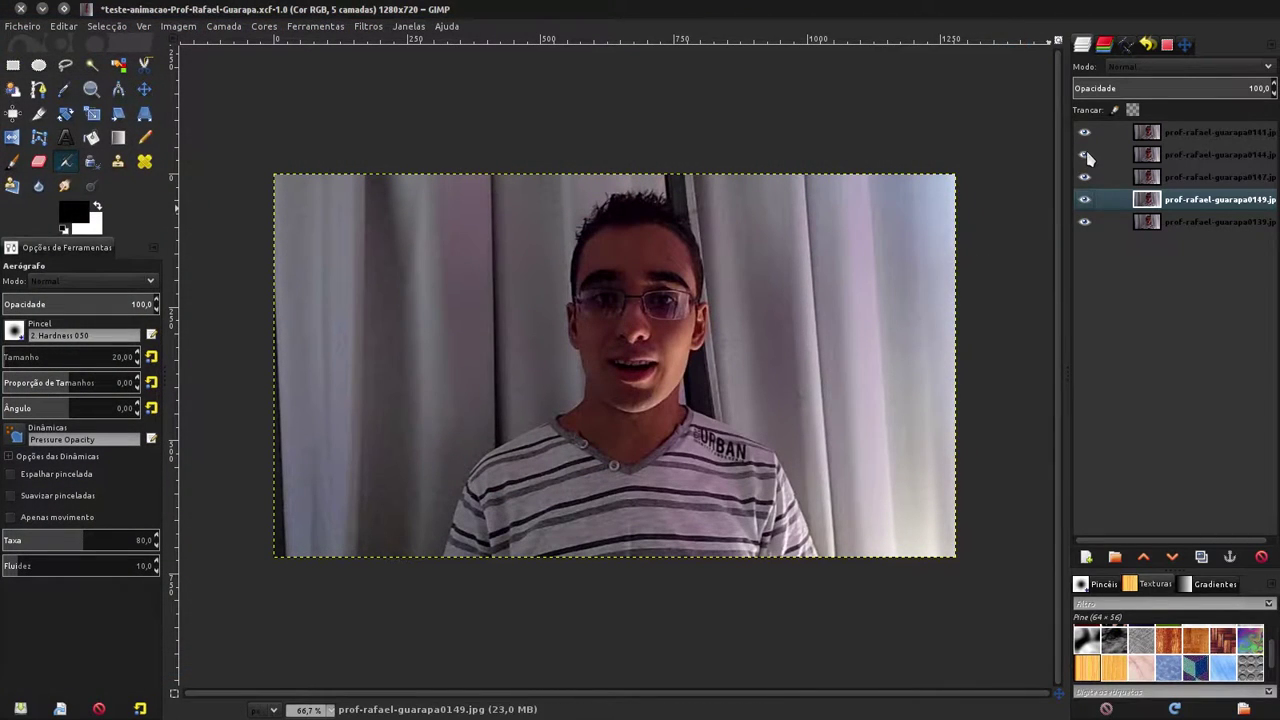
pyautogui.click(30, 28)
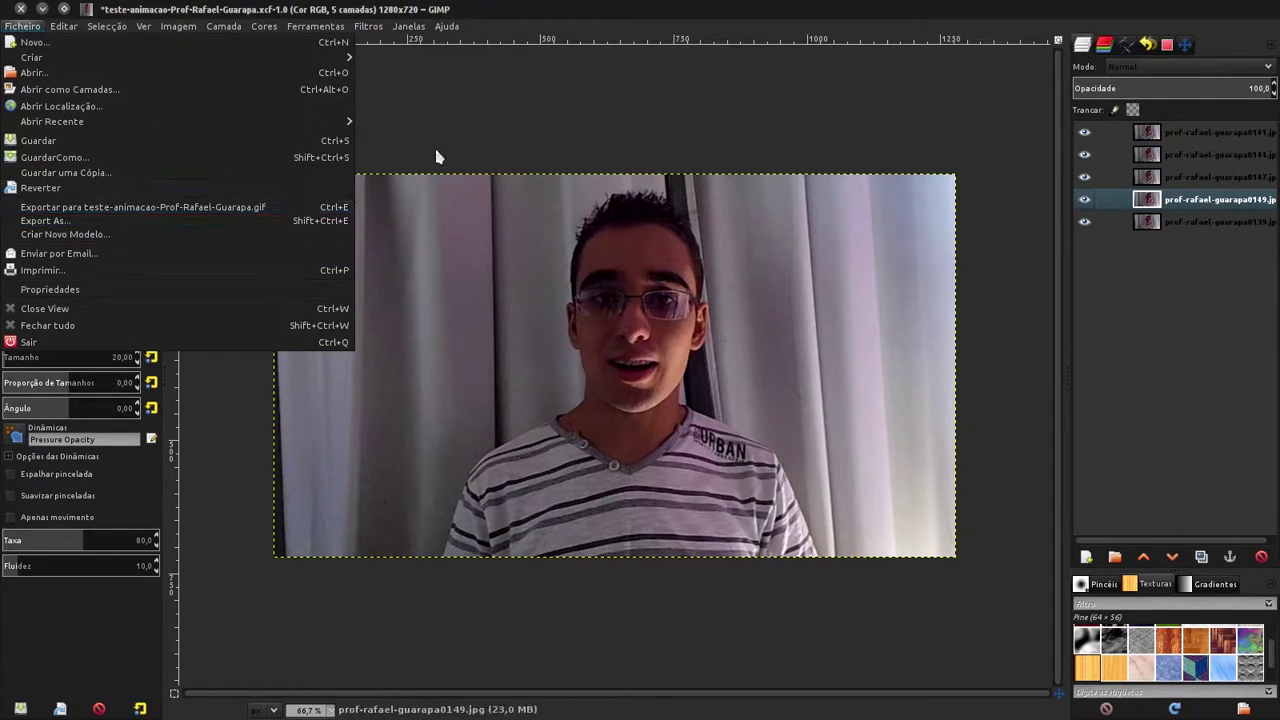
# Step: Export the image as teste-animacao-Prof-Rafael-Guarapa.gif, overwriting the existing GIF file
pyautogui.click(608, 46)
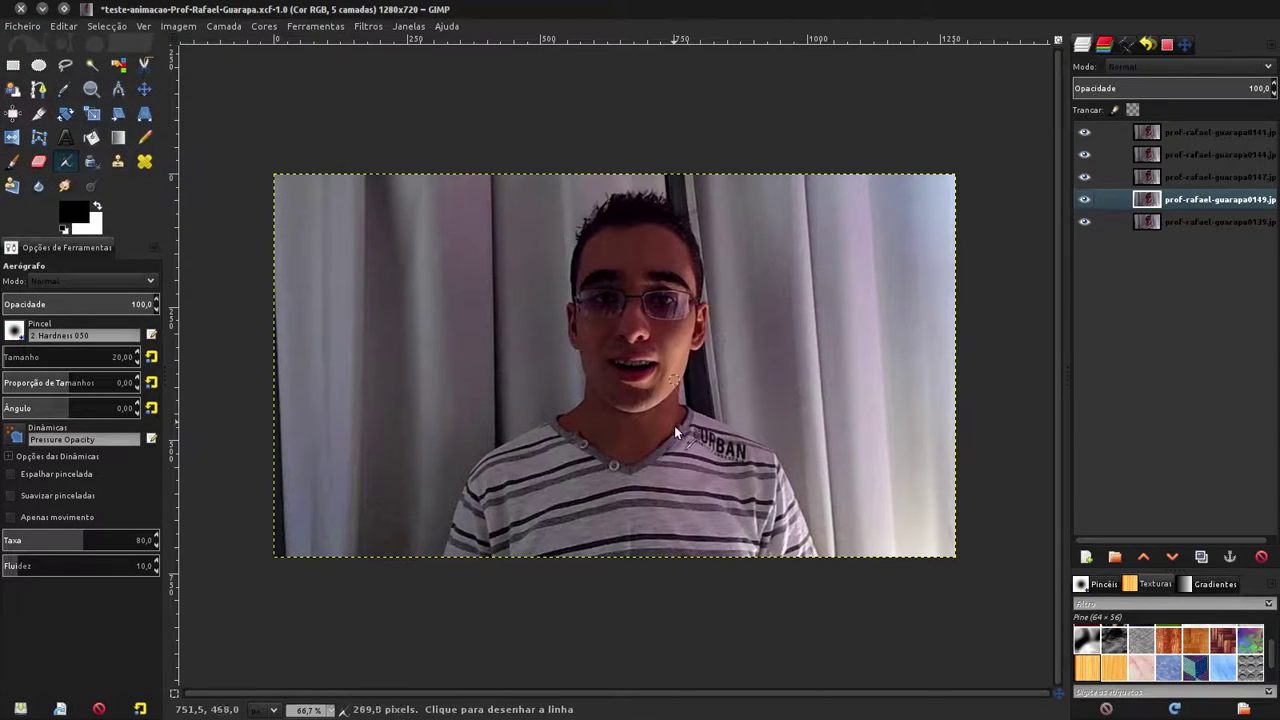
pyautogui.hotkey('ctrl', 'shift', 'e')
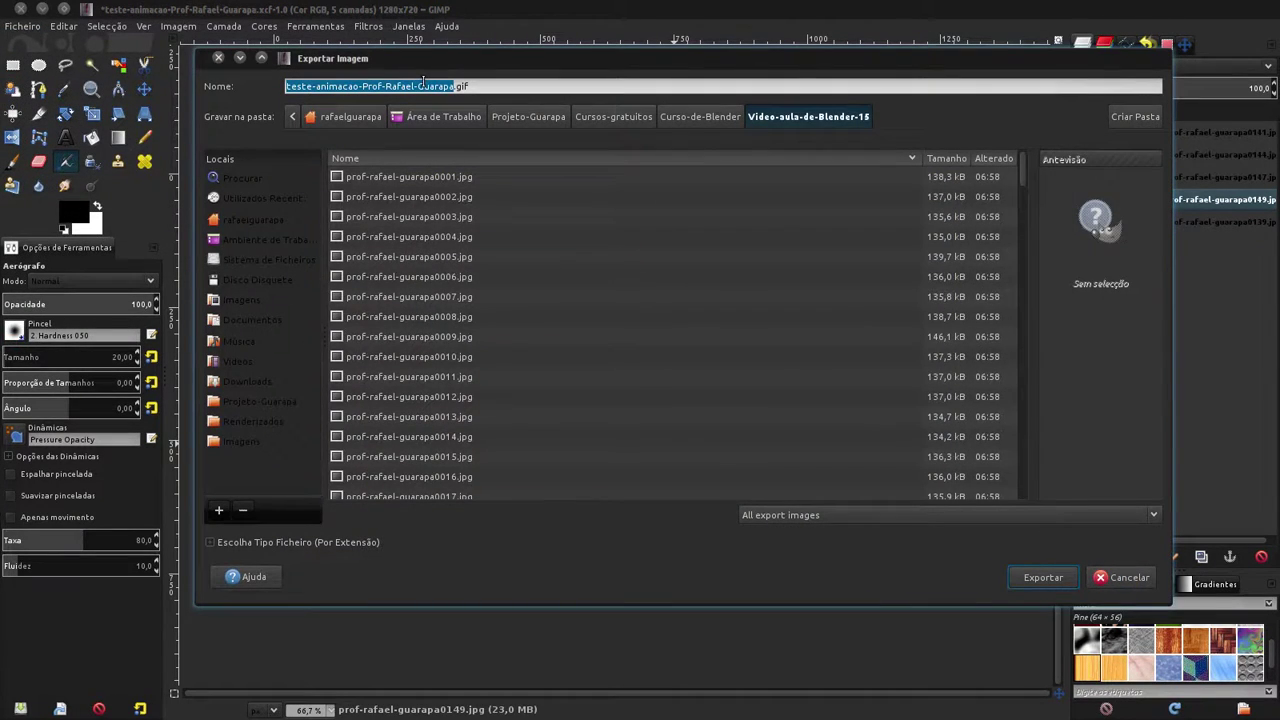
pyautogui.doubleClick(463, 86)
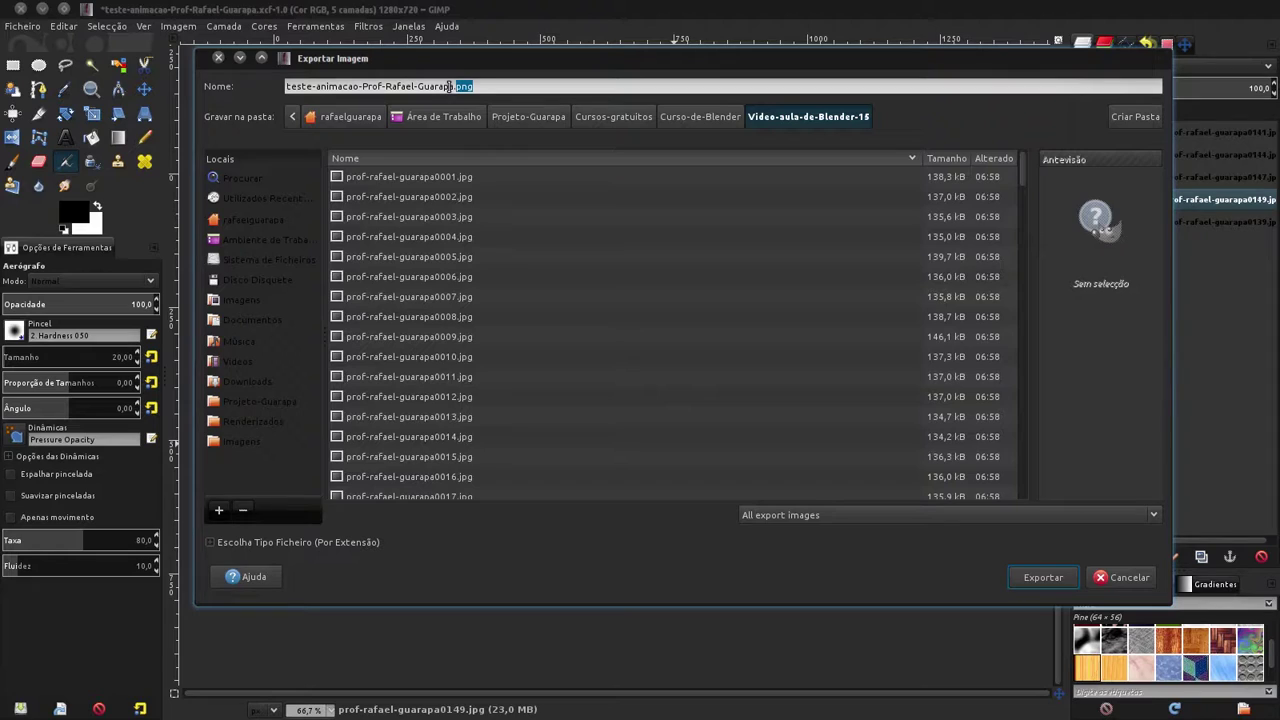
pyautogui.write('gif')
pyautogui.click(1035, 580)
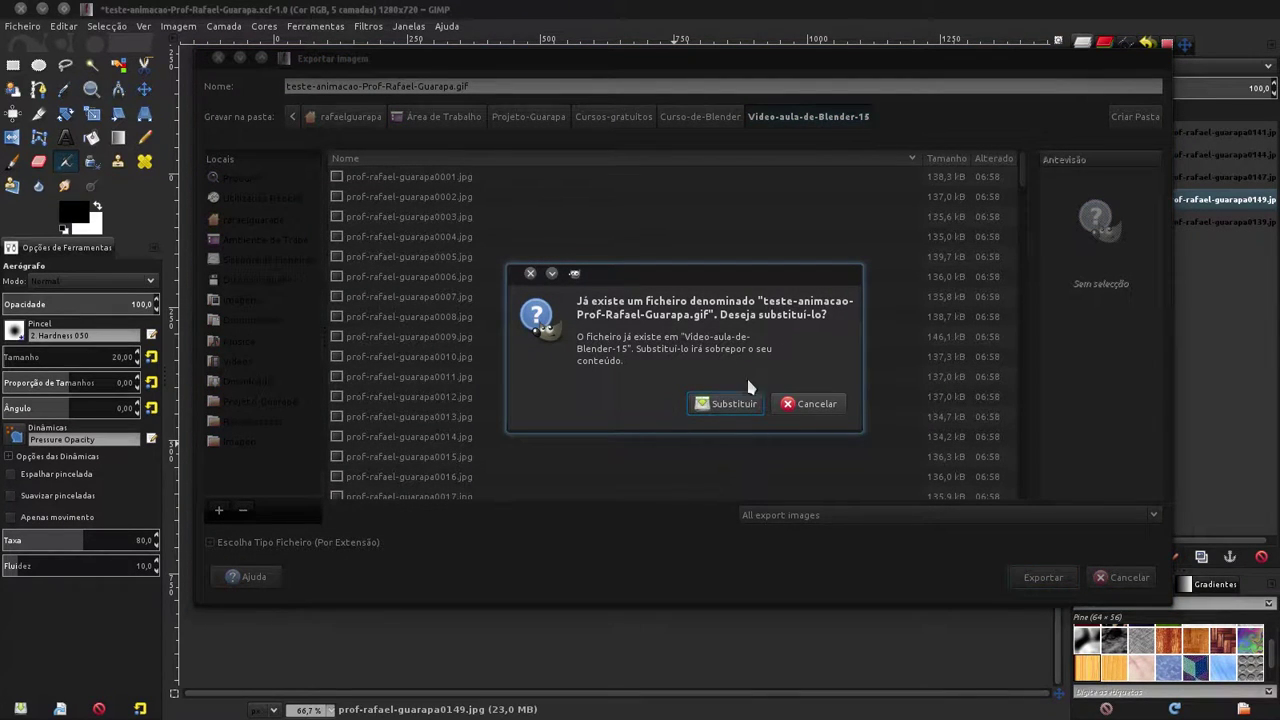
pyautogui.click(728, 405)
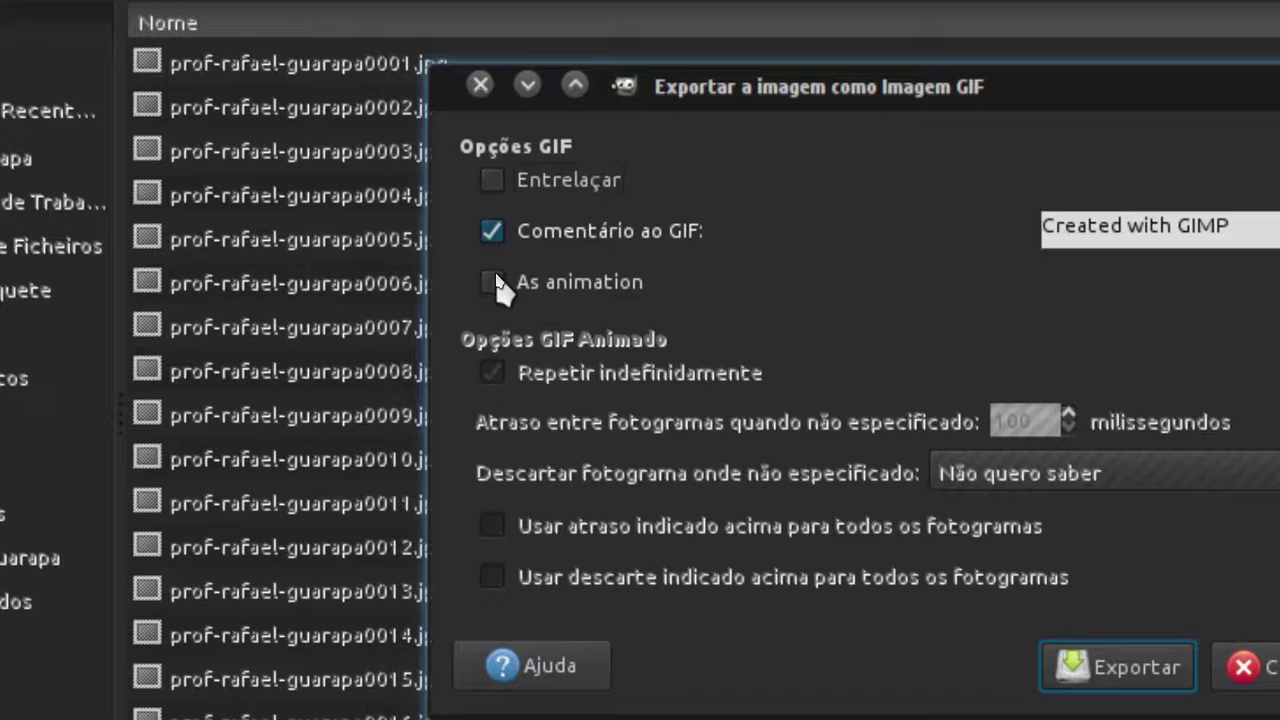
# Step: Export the GIF as an endlessly looping animation with a 1000 ms frame delay
pyautogui.click(492, 283)
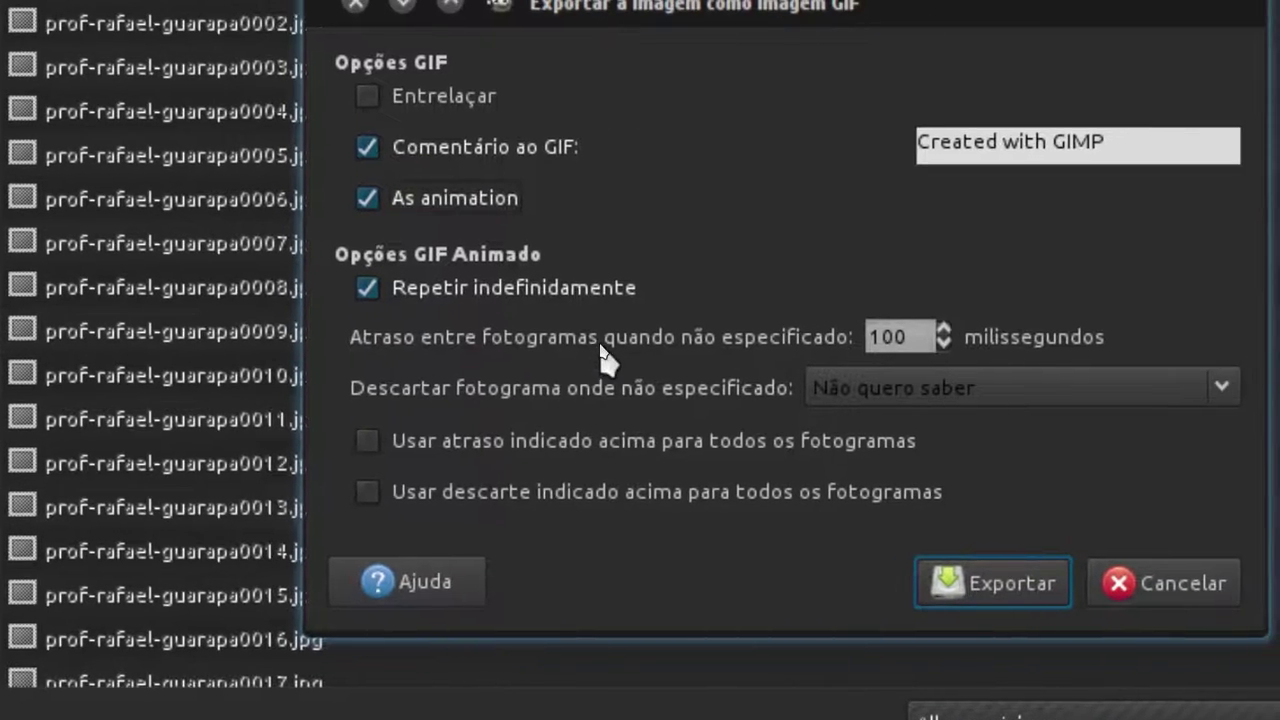
pyautogui.click(985, 328)
pyautogui.doubleClick(730, 342)
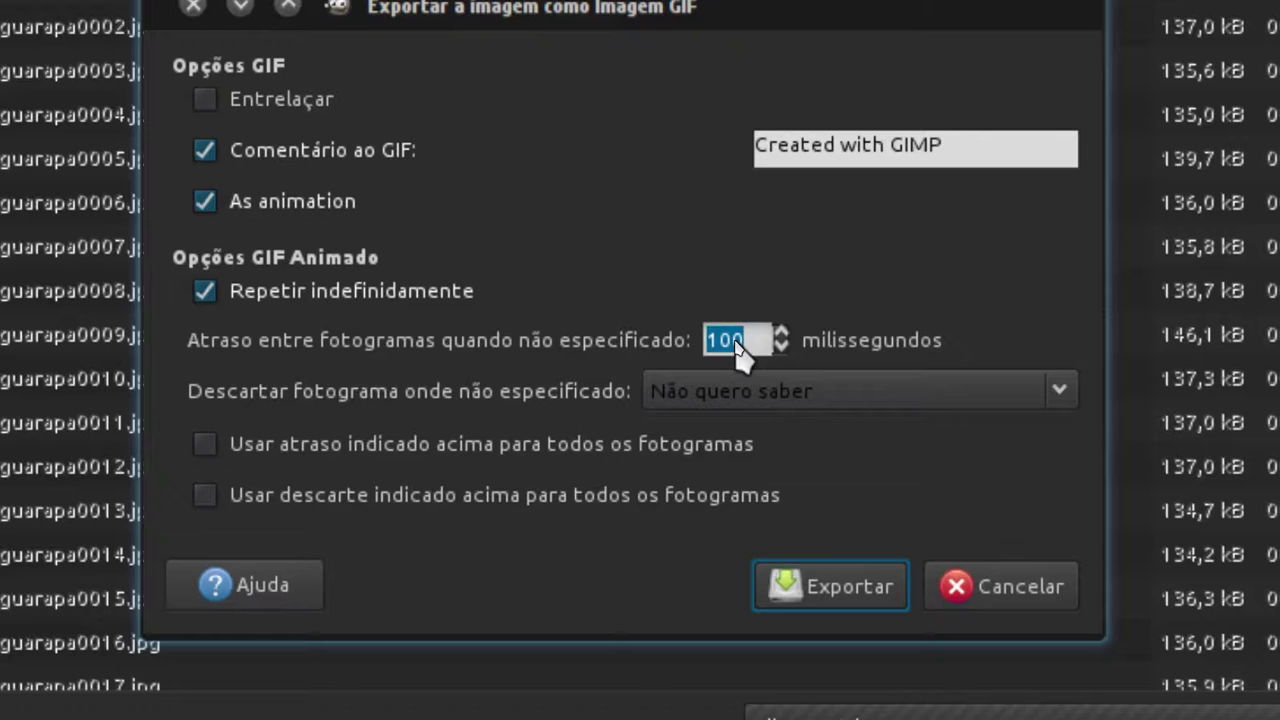
pyautogui.write('1000')
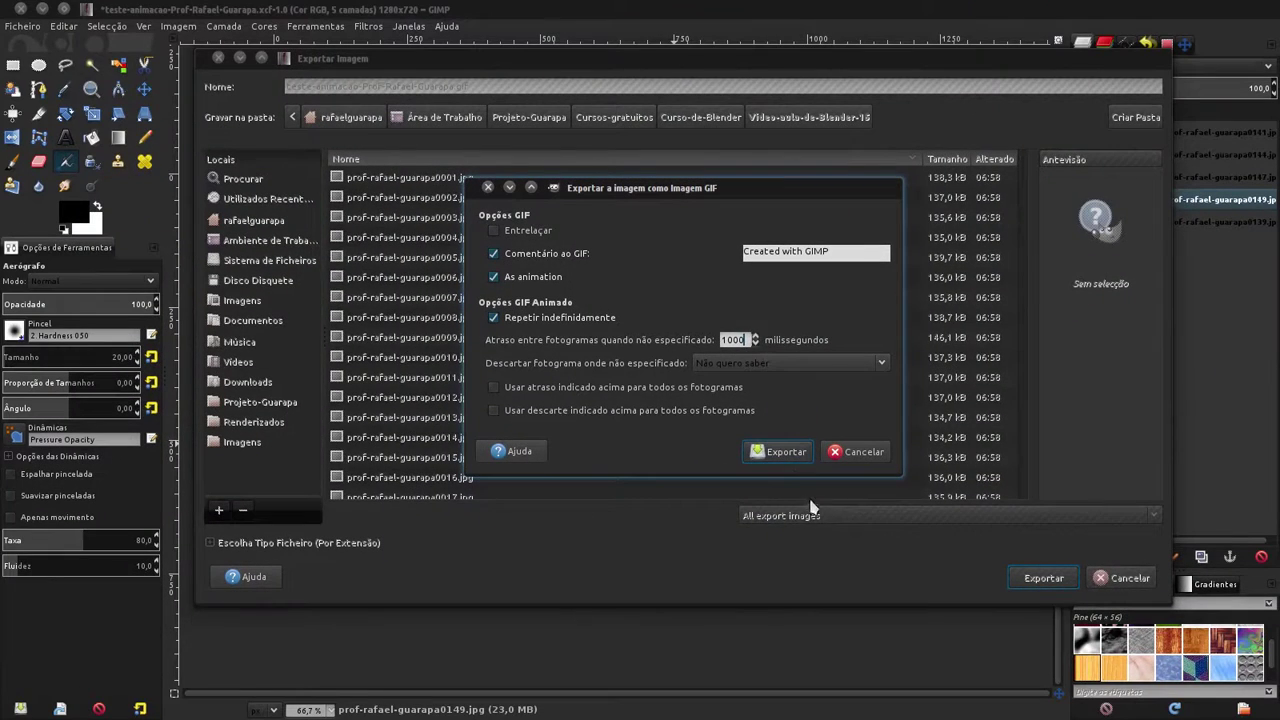
pyautogui.click(778, 452)
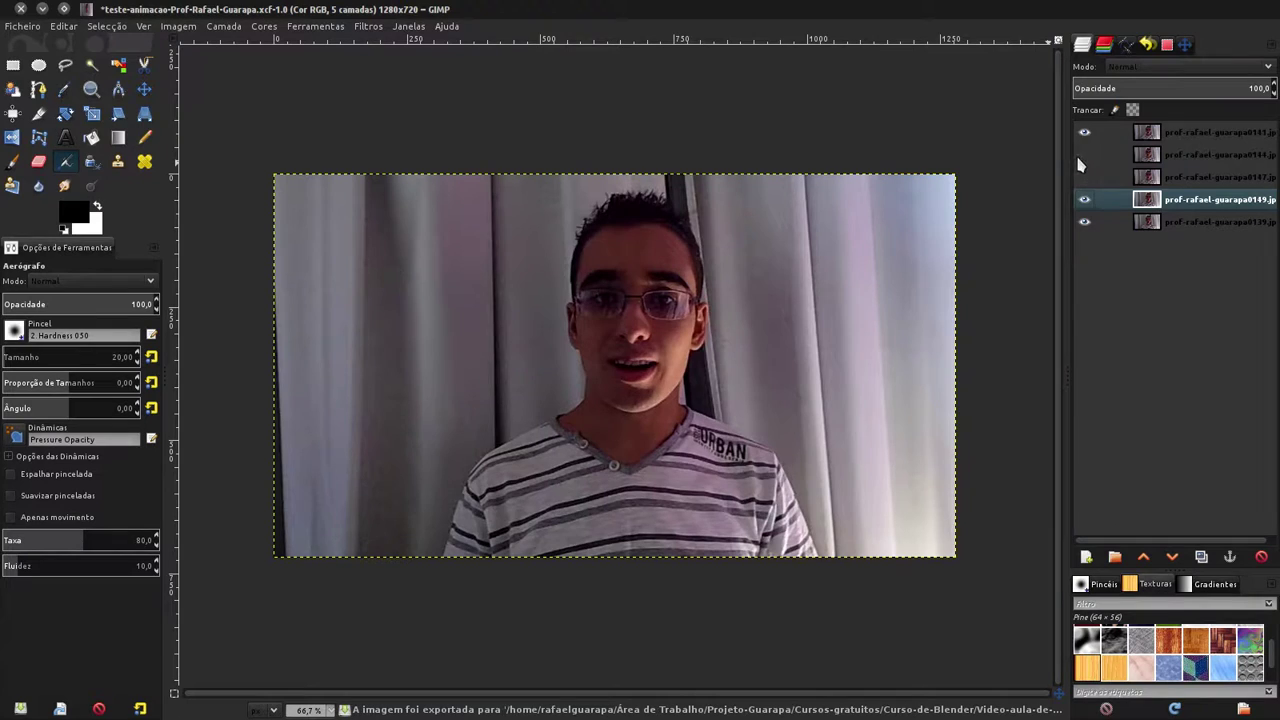
# Step: Scale layer prof-rafael-guarapa0149 proportionally from 1280 wide down to 250×141 pixels
pyautogui.click(1085, 199)
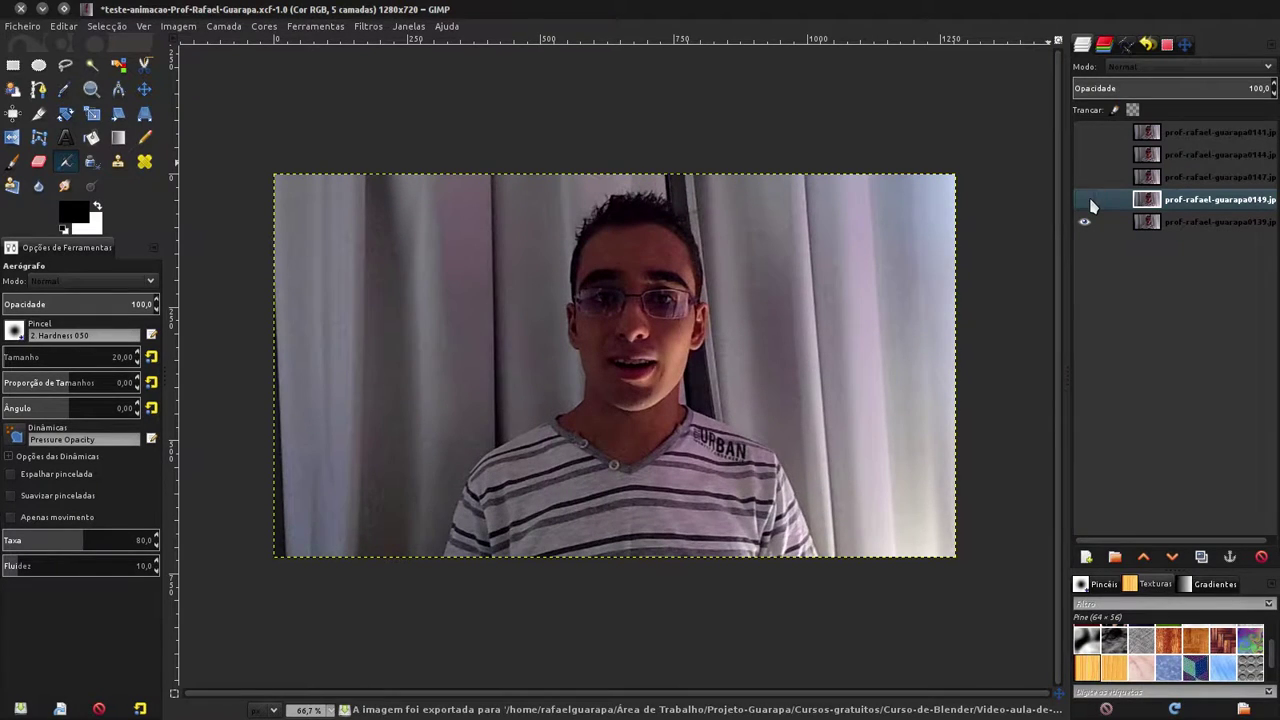
pyautogui.click(1085, 199)
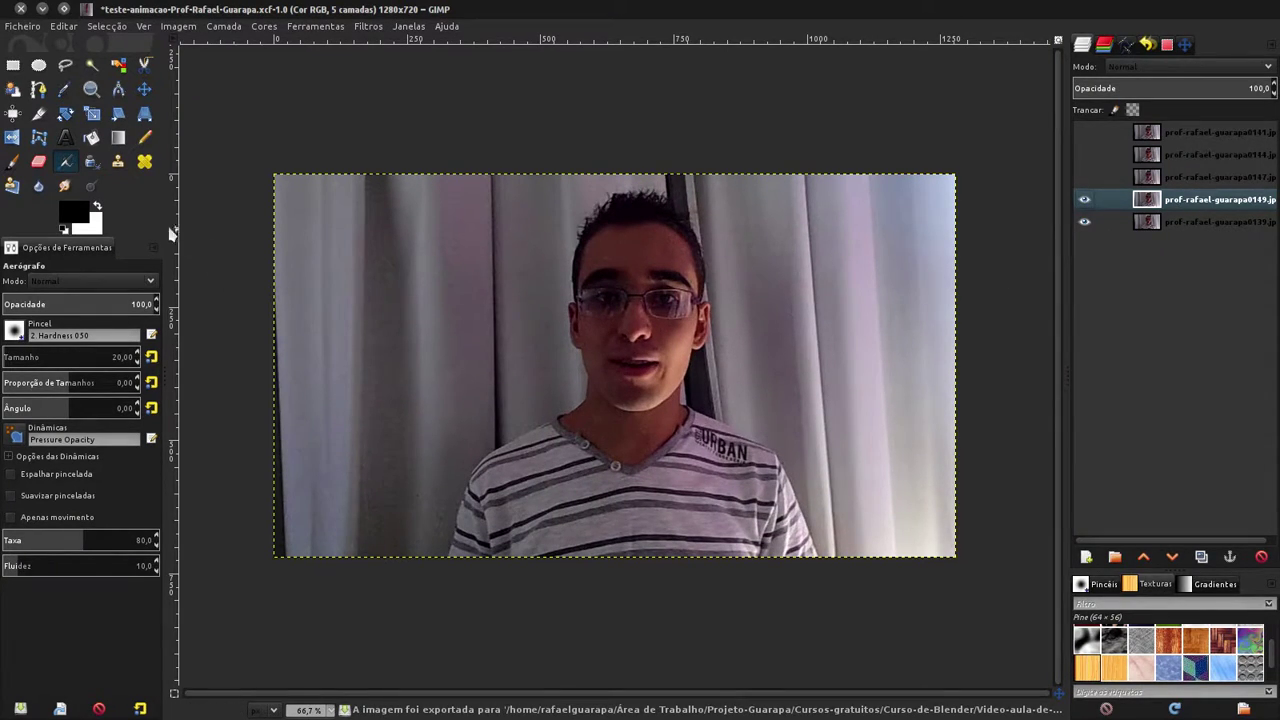
pyautogui.click(89, 116)
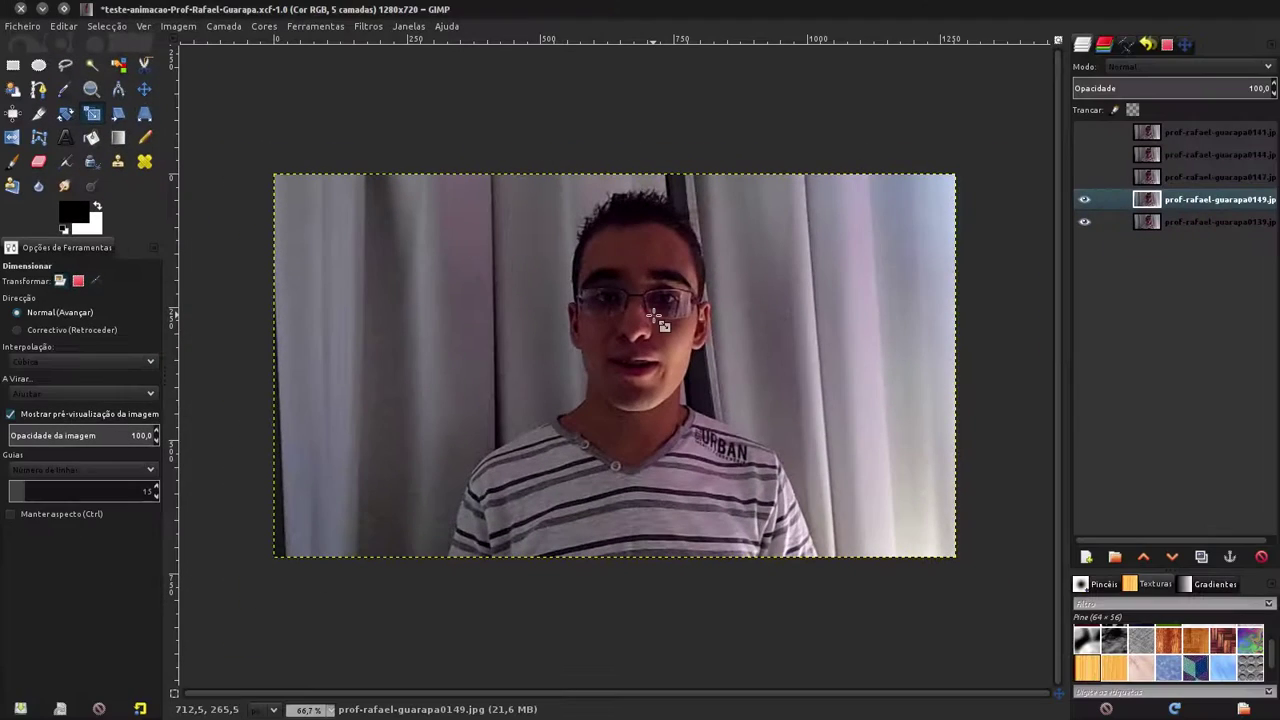
pyautogui.click(656, 318)
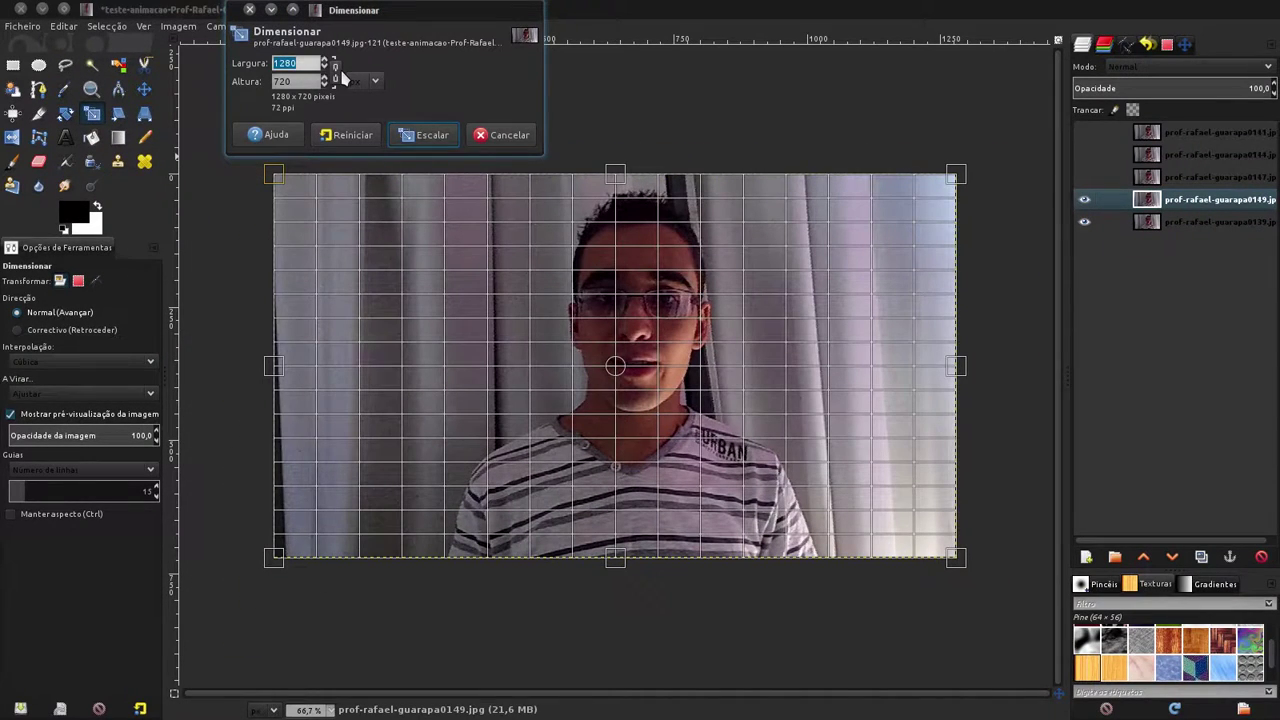
pyautogui.click(335, 72)
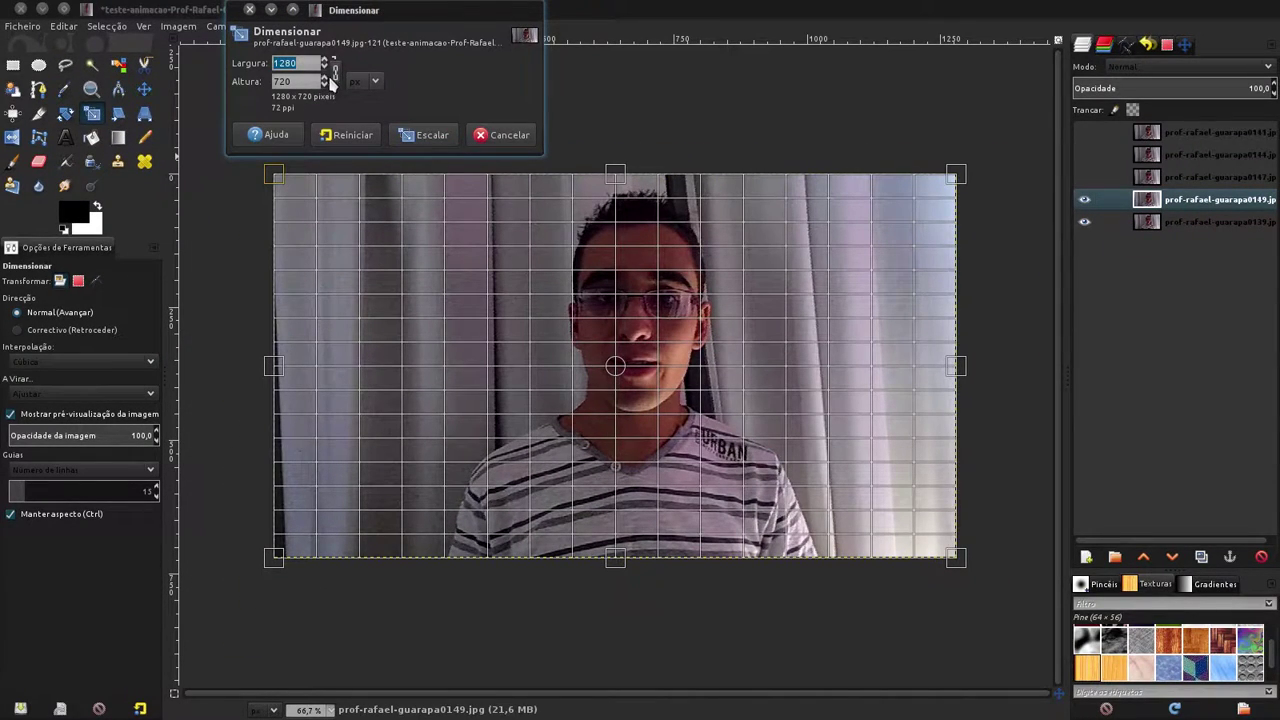
pyautogui.click(297, 63)
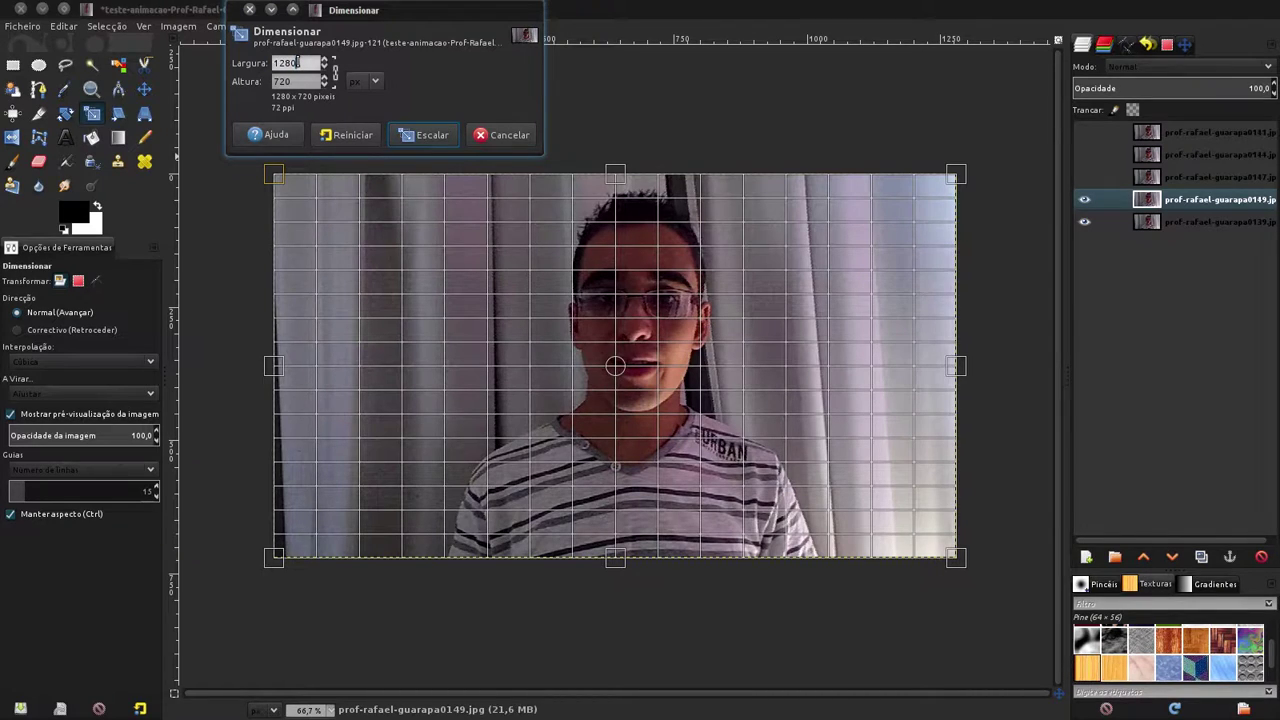
pyautogui.doubleClick(297, 63)
pyautogui.write('5')
pyautogui.write('0250')
pyautogui.press('Tab')
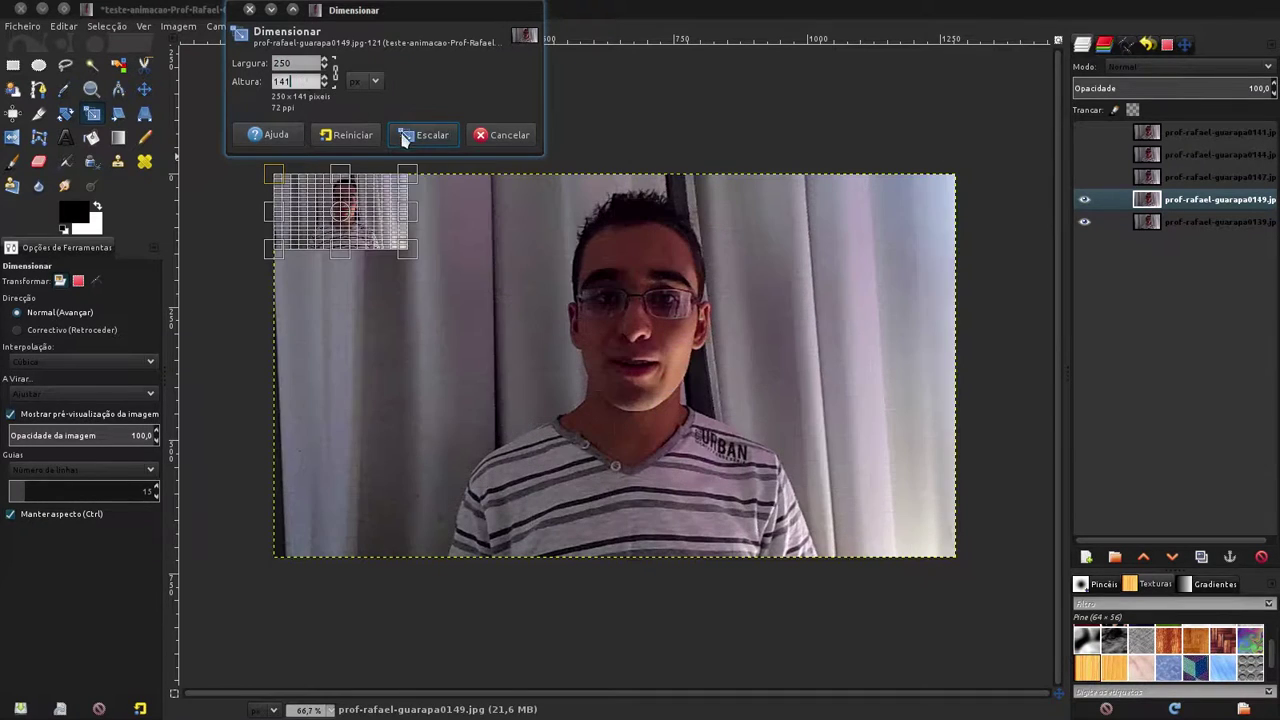
pyautogui.click(426, 140)
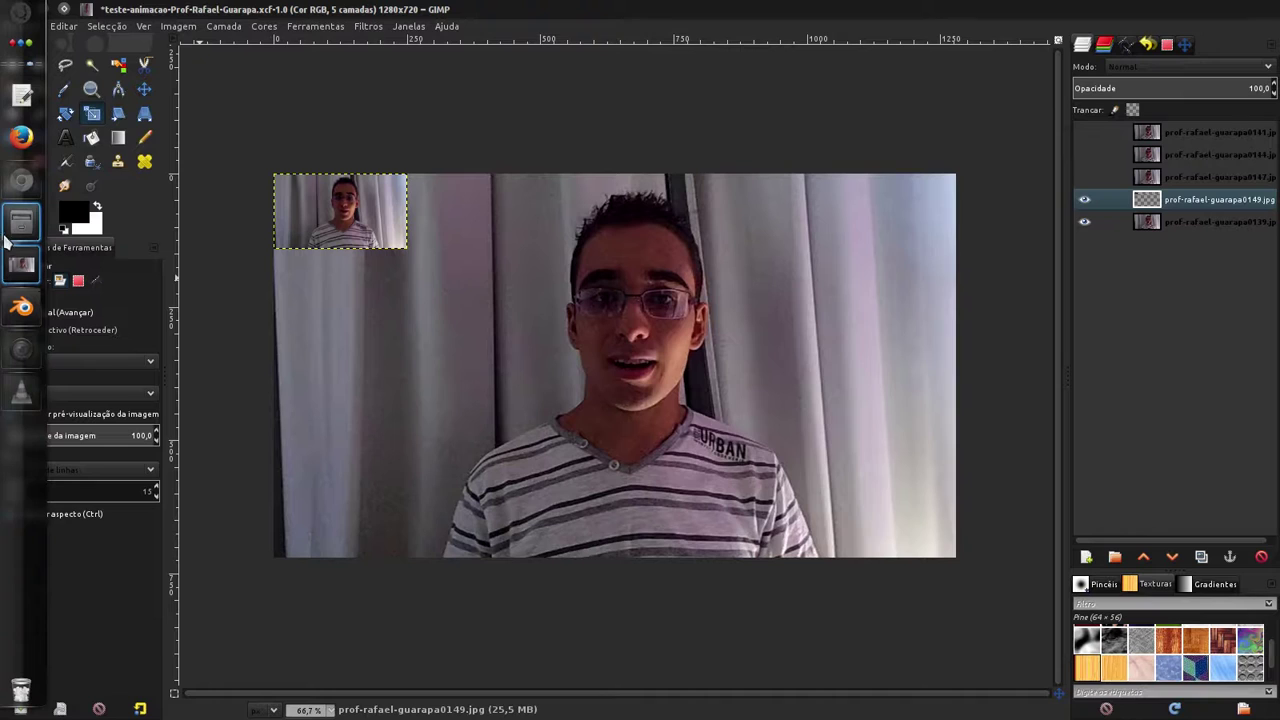
# Step: Confirm teste-animacao-Prof-Rafael-Guarapa.gif is 1,6 MiB in Dolphin, then minimize the file manager
pyautogui.click(10, 228)
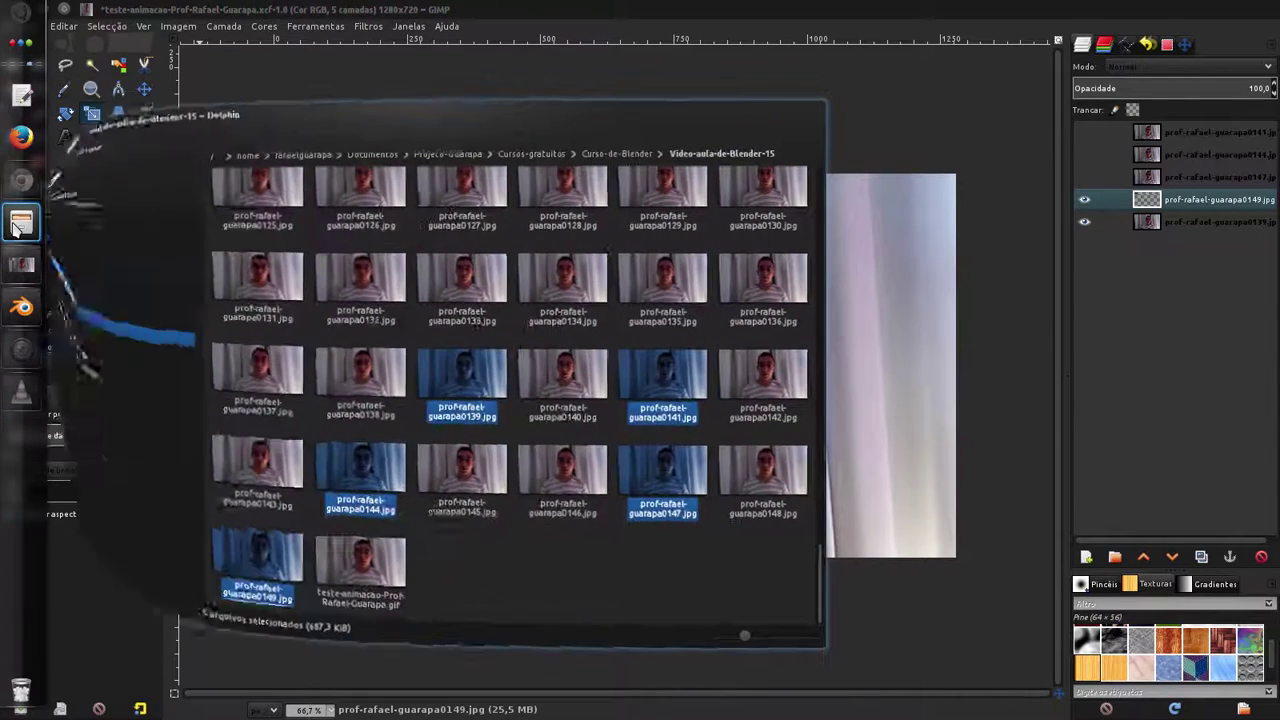
pyautogui.click(403, 619)
pyautogui.moveTo(392, 583); pyautogui.dragTo(385, 592)
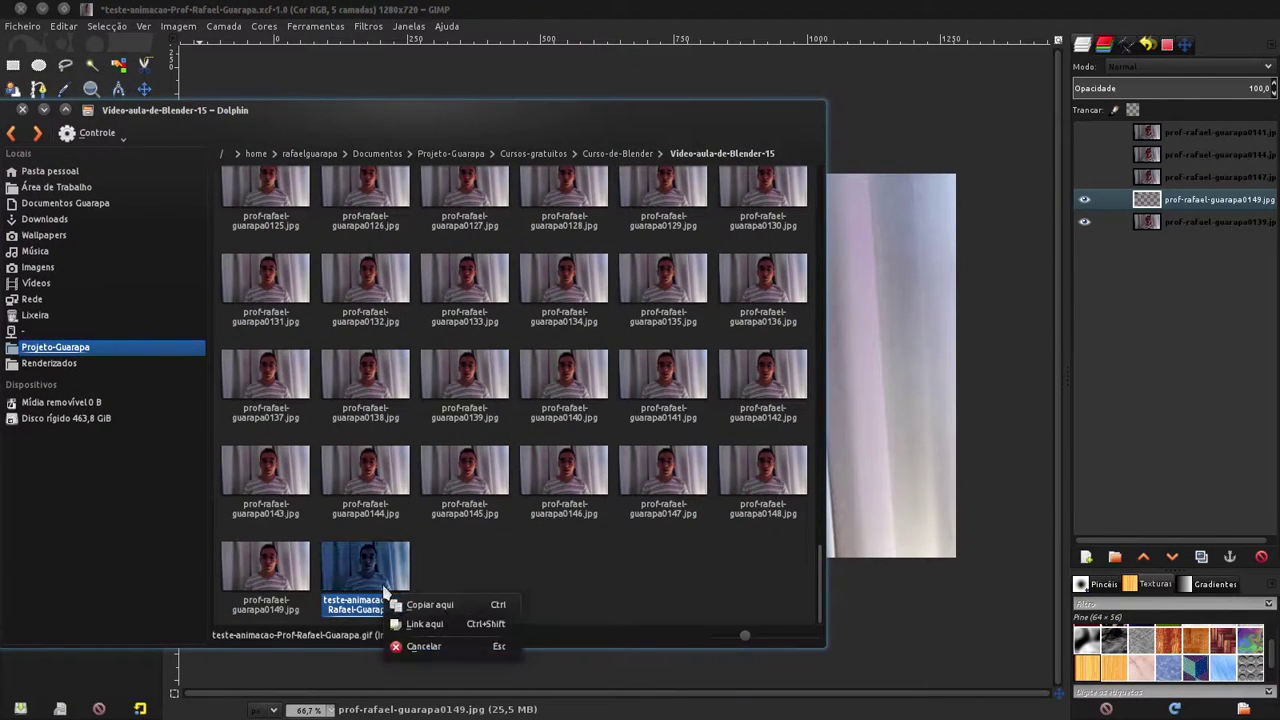
pyautogui.press('Escape')
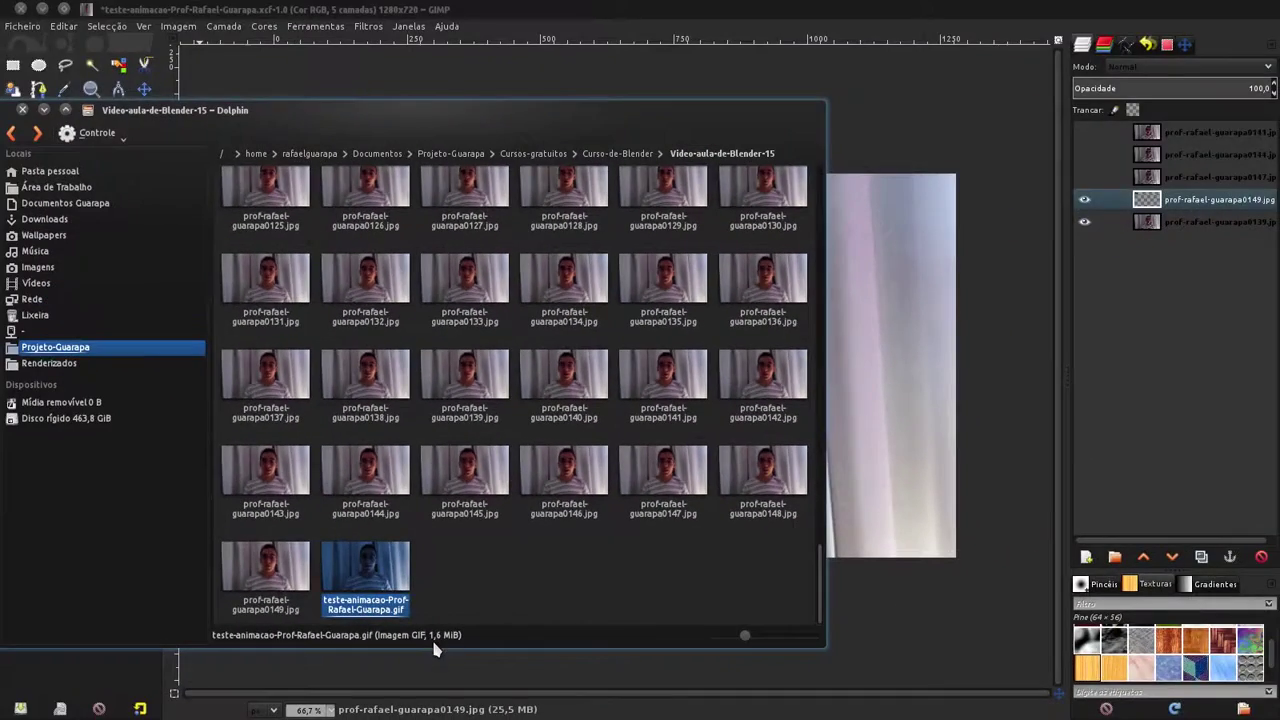
pyautogui.moveTo(545, 133); pyautogui.dragTo(803, 113)
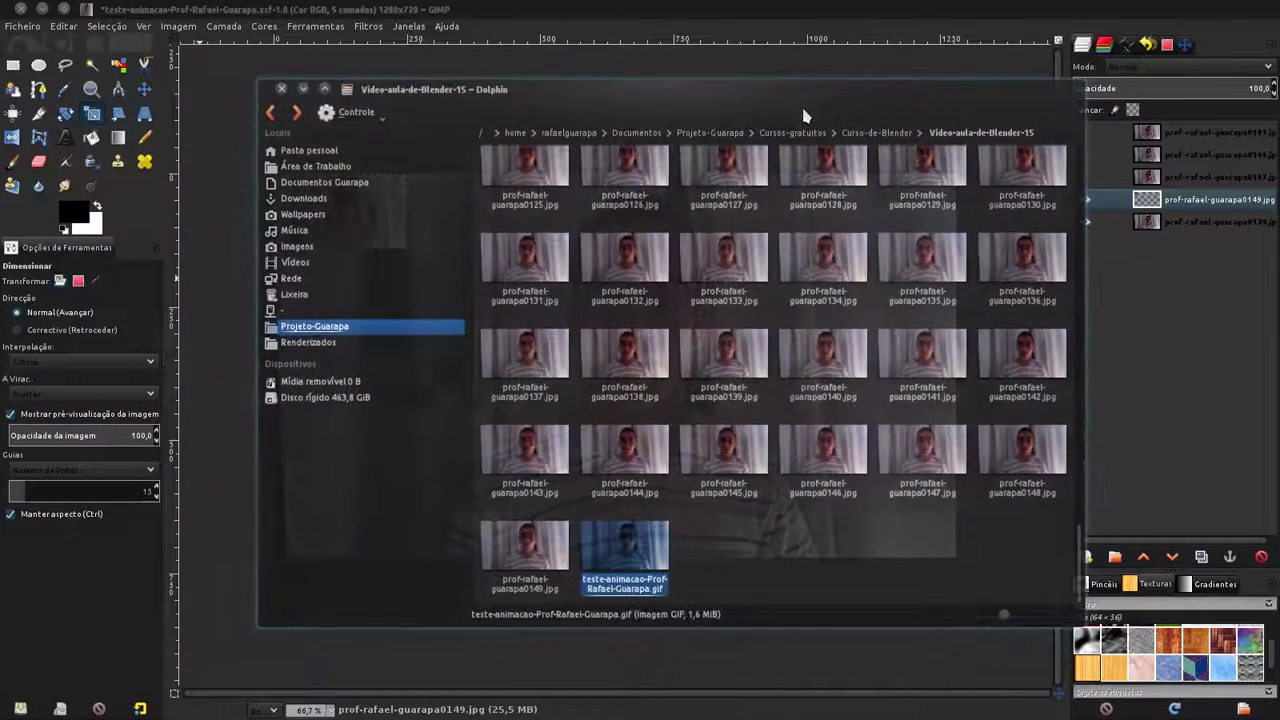
pyautogui.click(660, 566)
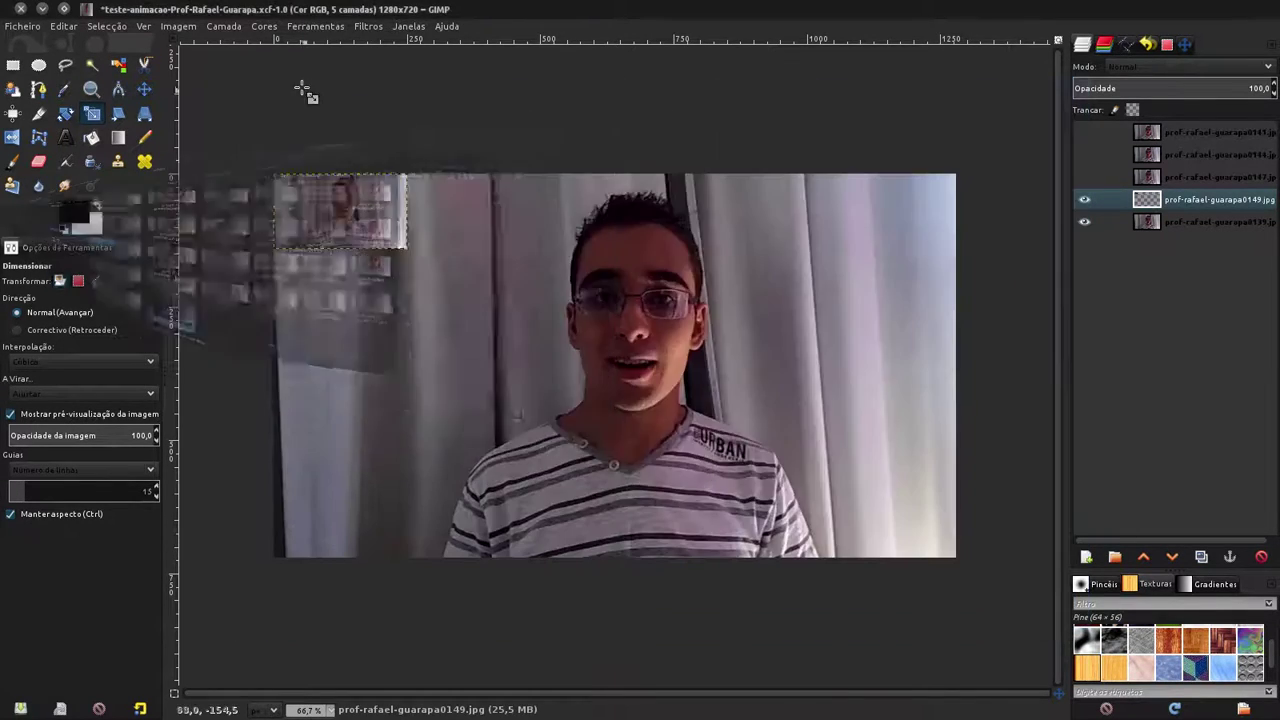
pyautogui.click(303, 89)
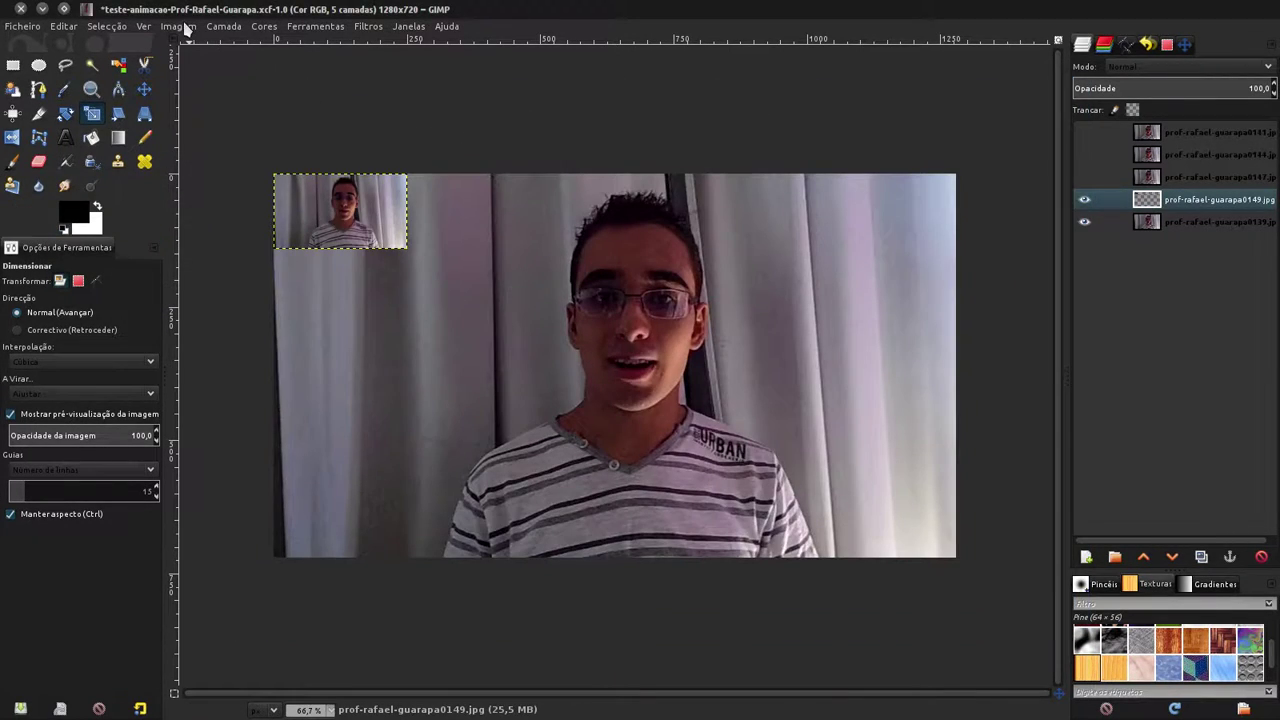
# Step: Resize the canvas to 250×141 pixels with Imagem > Tamanho da Tela
pyautogui.click(180, 26)
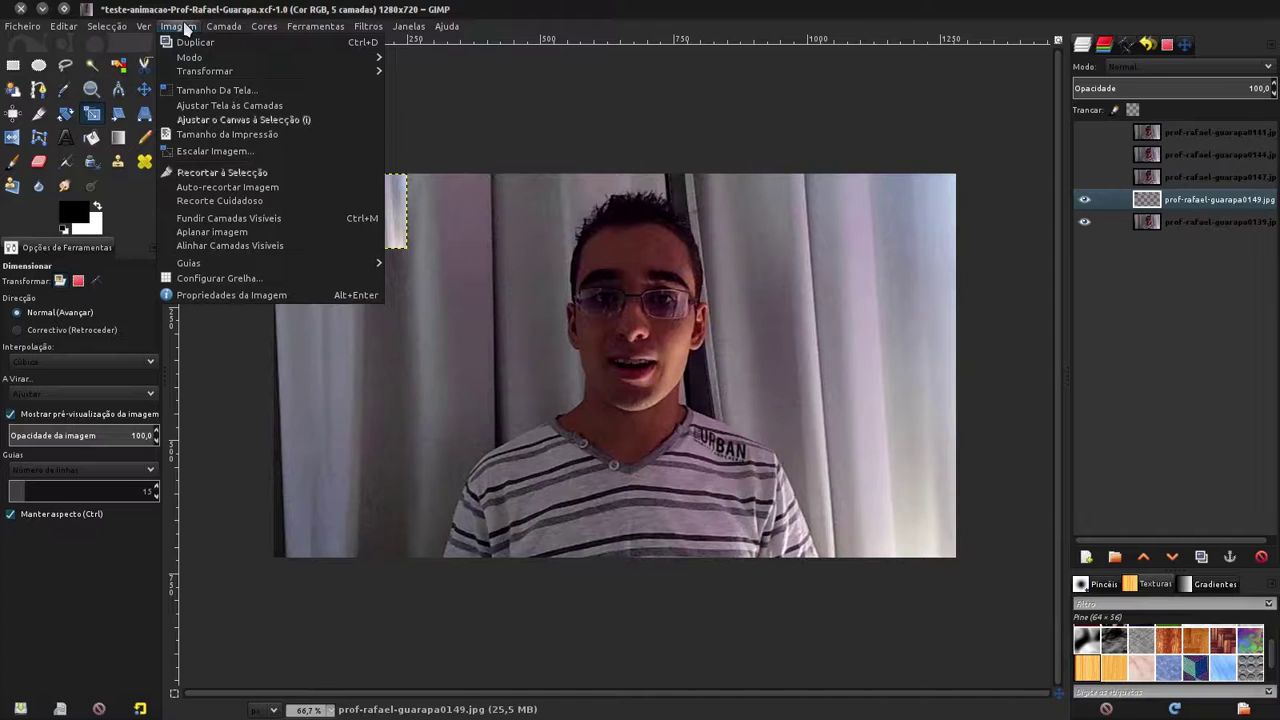
pyautogui.click(247, 91)
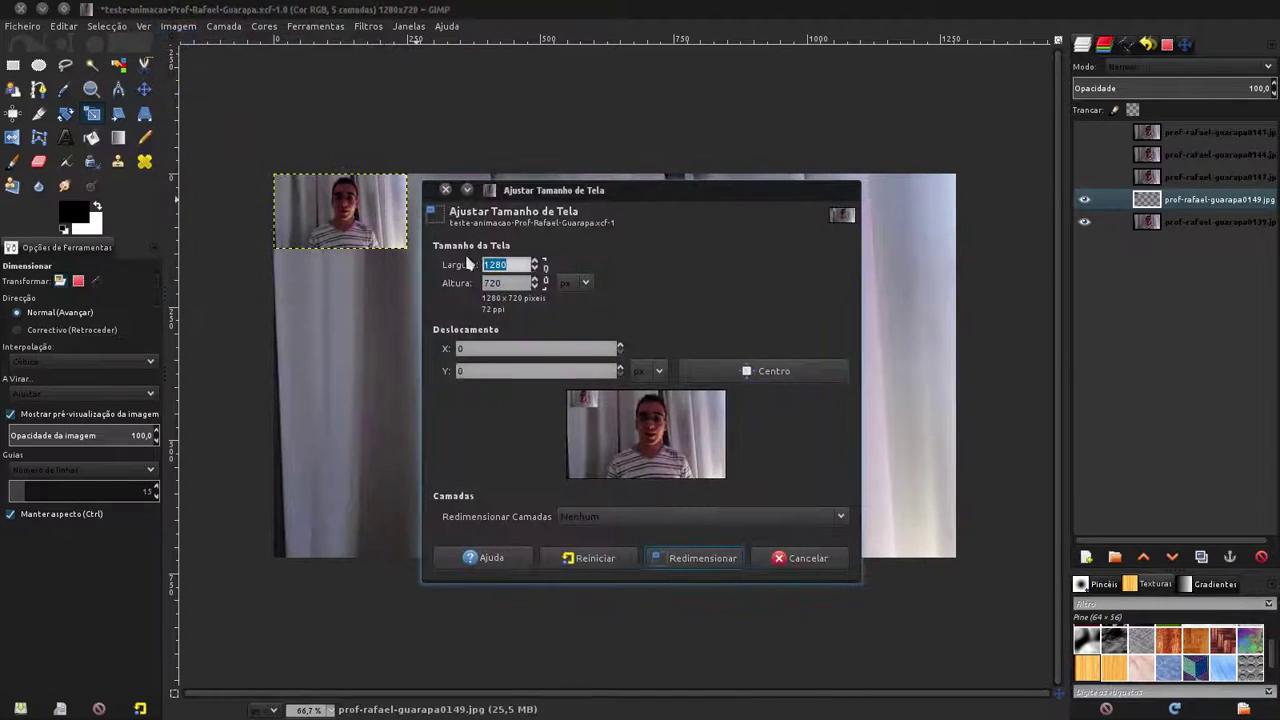
pyautogui.click(545, 268)
pyautogui.write('2')
pyautogui.write('50')
pyautogui.click(518, 284)
pyautogui.click(700, 562)
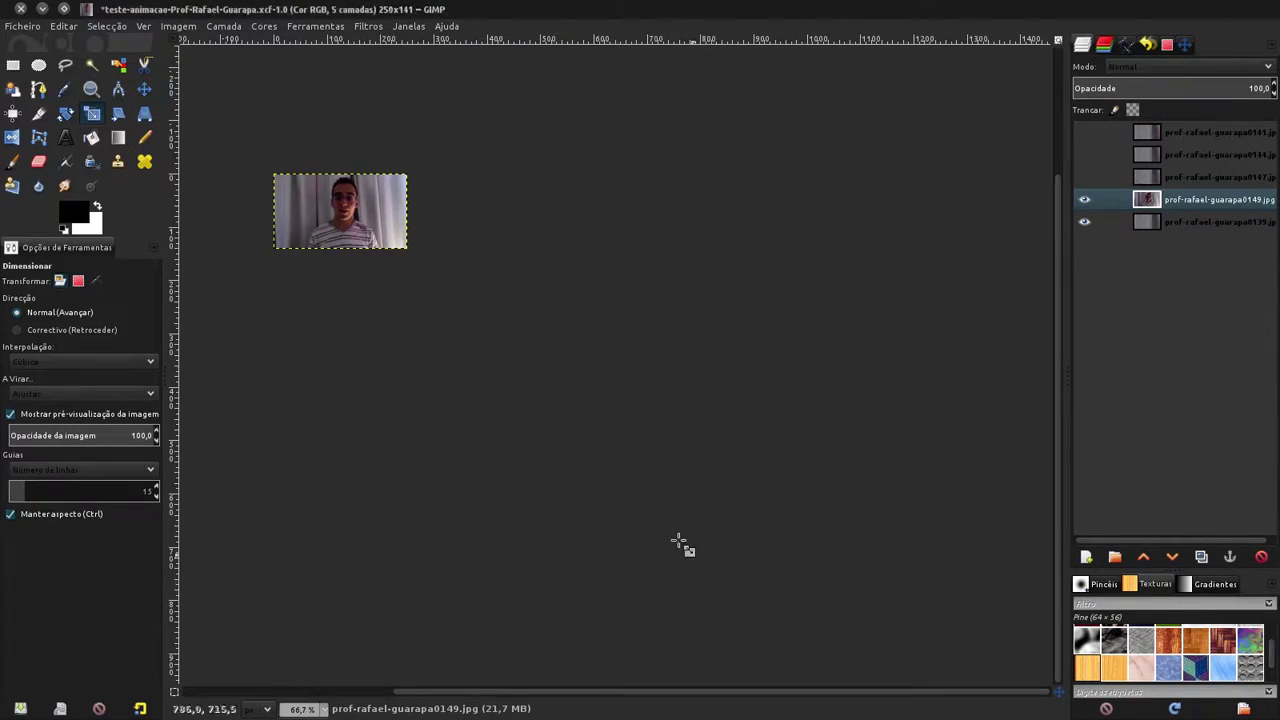
# Step: Hide layers 0149 and 0139 and make top layer 0141 visible and active for scaling
pyautogui.scroll(2, 286, 206)
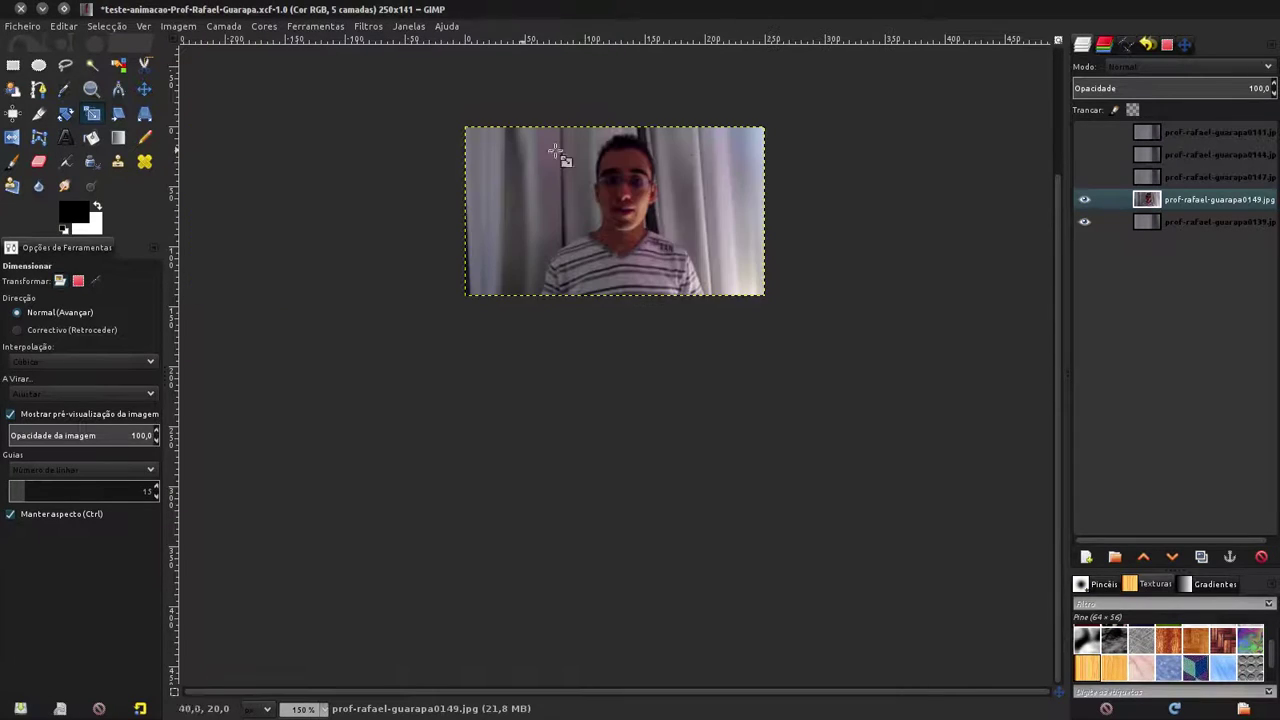
pyautogui.click(1084, 199)
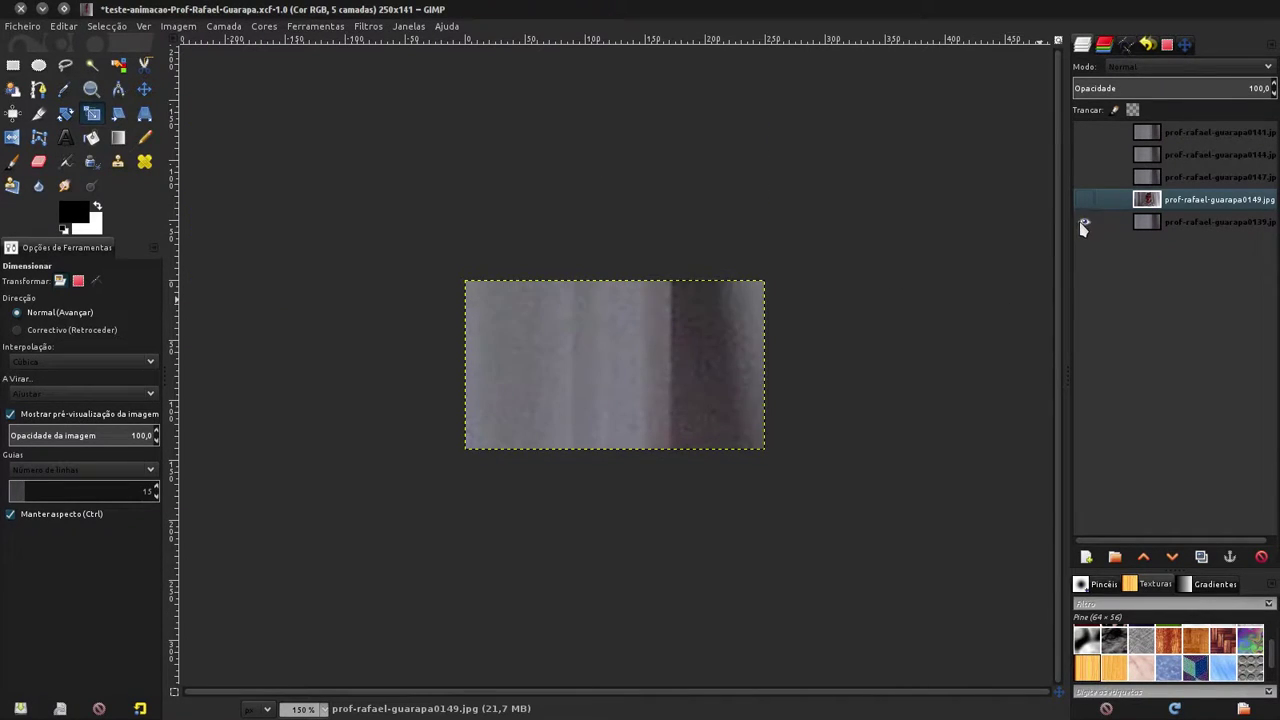
pyautogui.click(1084, 221)
pyautogui.click(1086, 133)
pyautogui.click(1162, 133)
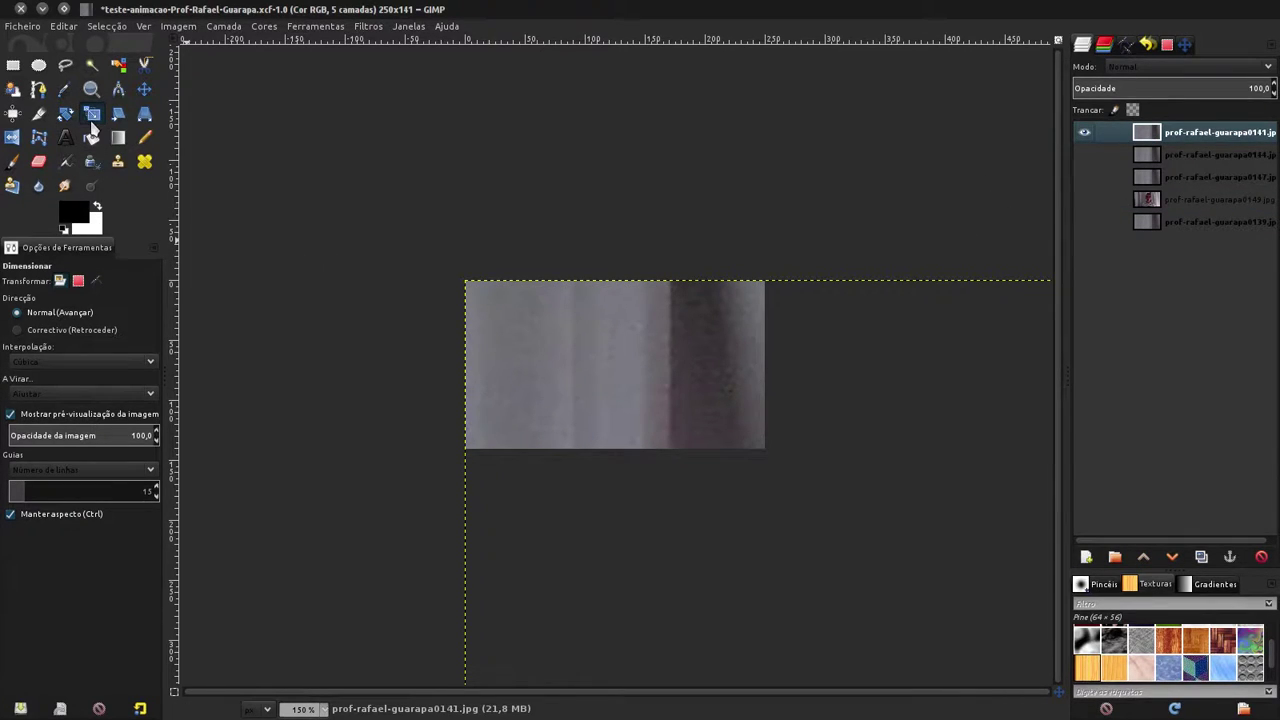
pyautogui.click(586, 337)
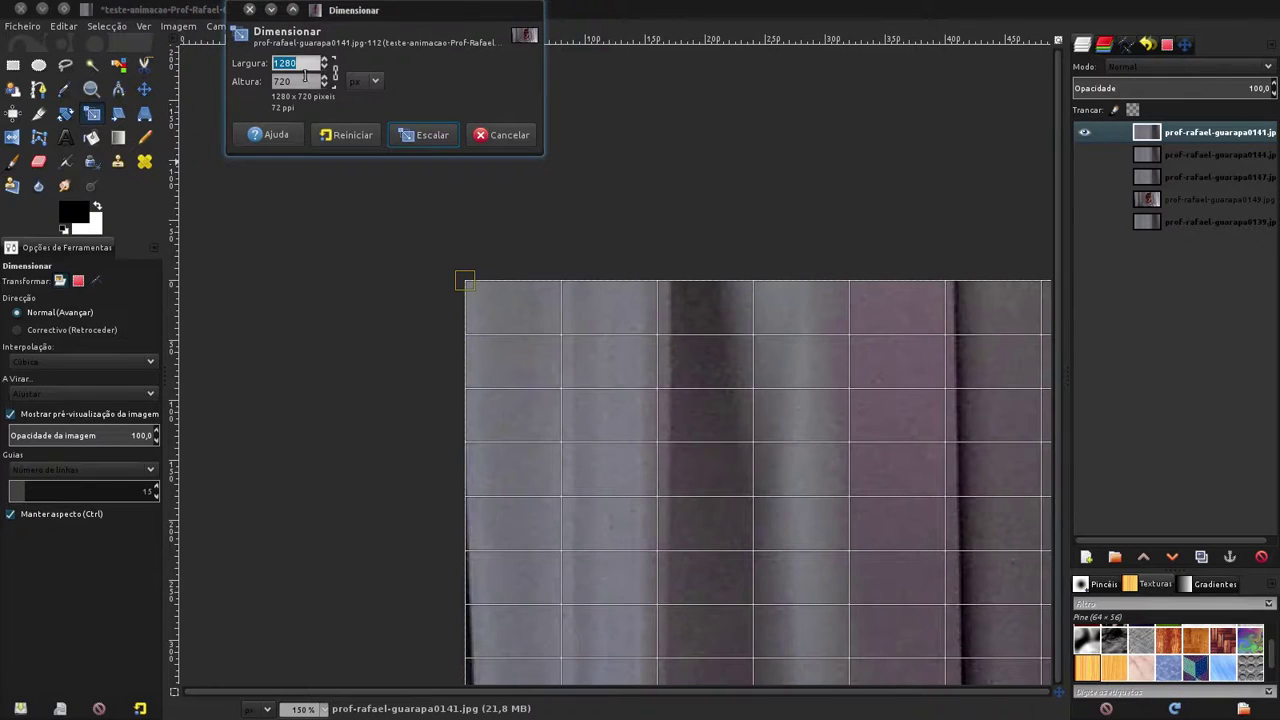
# Step: Scale layer 0141 to 250×141 pixels
pyautogui.write('2')
pyautogui.press('Tab')
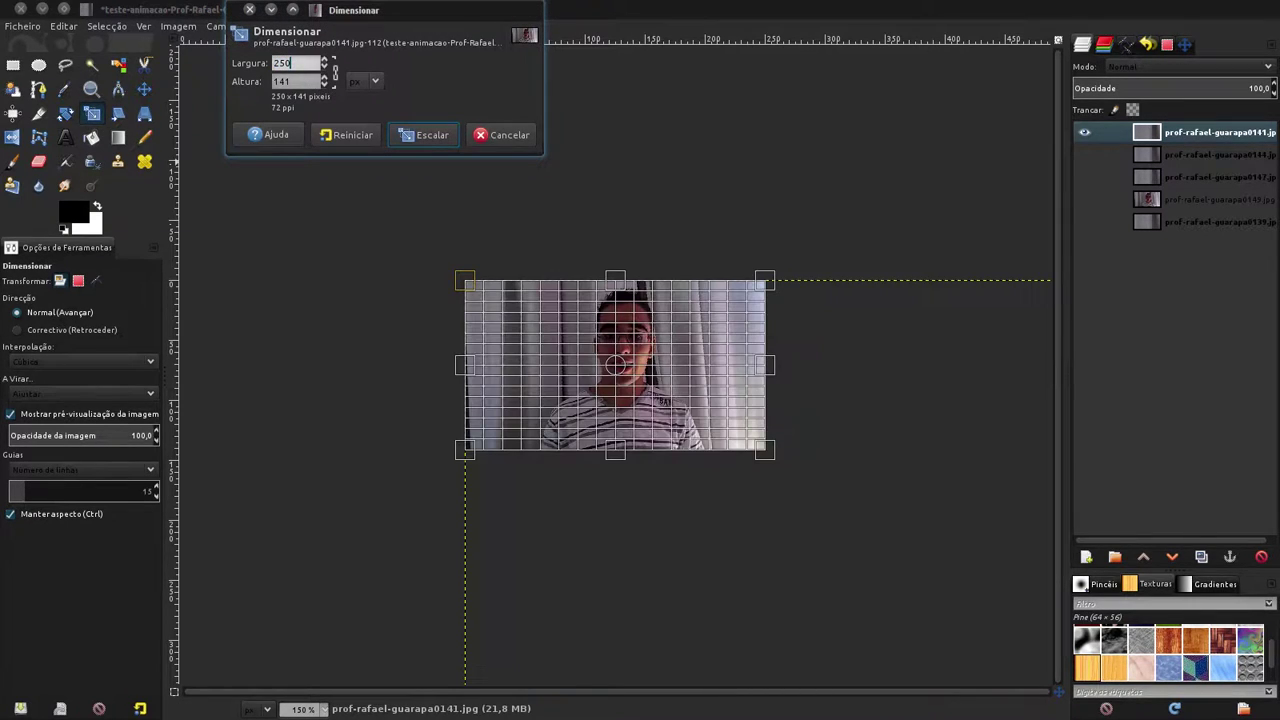
pyautogui.click(427, 135)
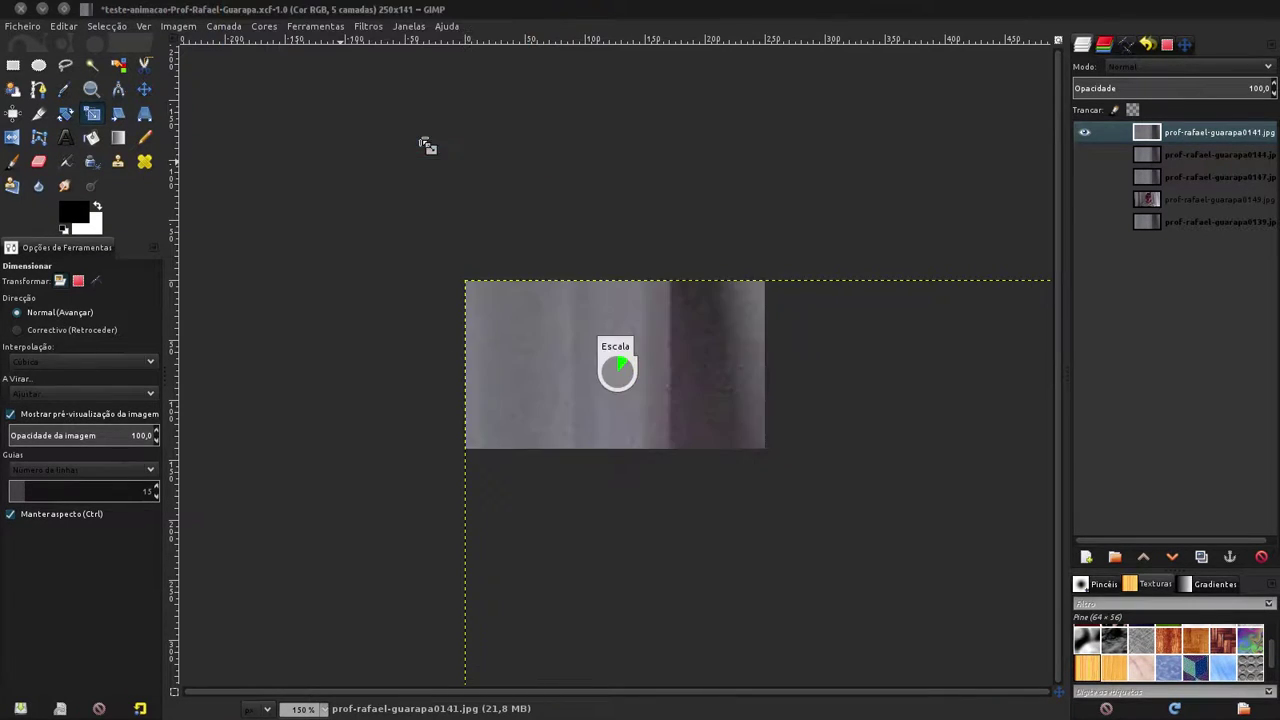
# Step: Hide layer 0141 and make layer 0144 visible and active
pyautogui.click(1084, 134)
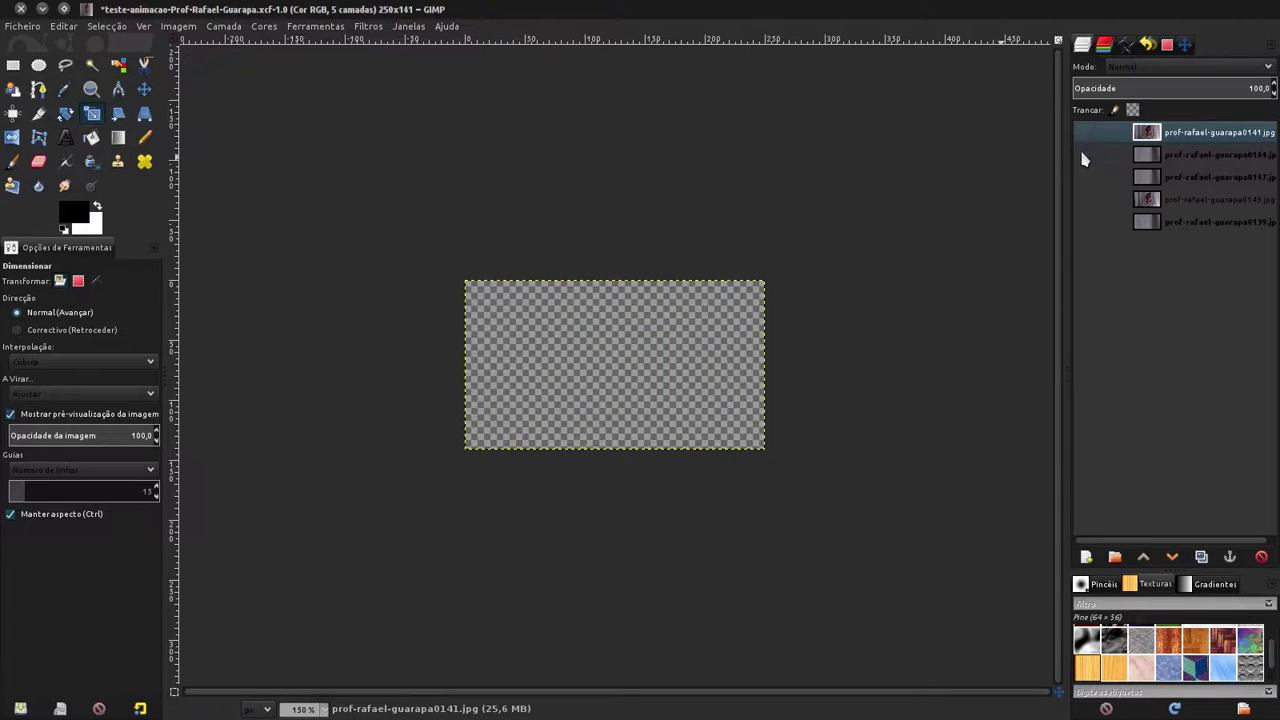
pyautogui.click(1084, 155)
pyautogui.click(706, 368)
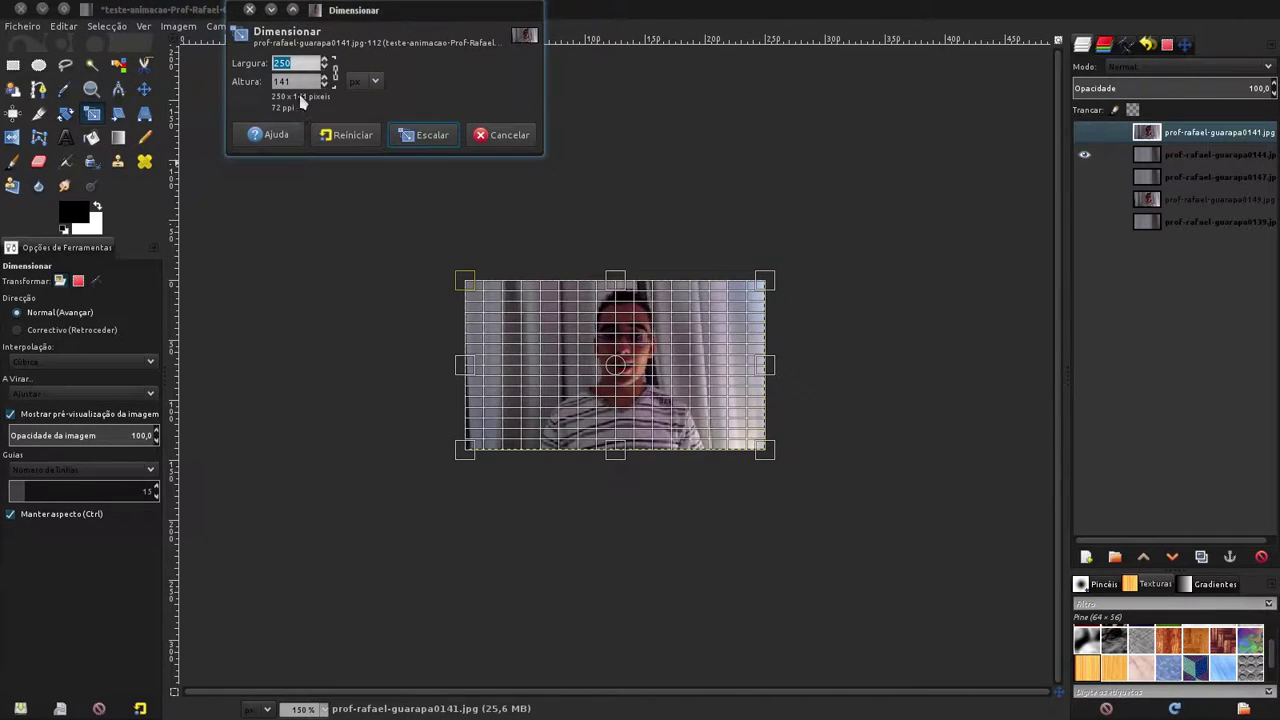
pyautogui.click(495, 140)
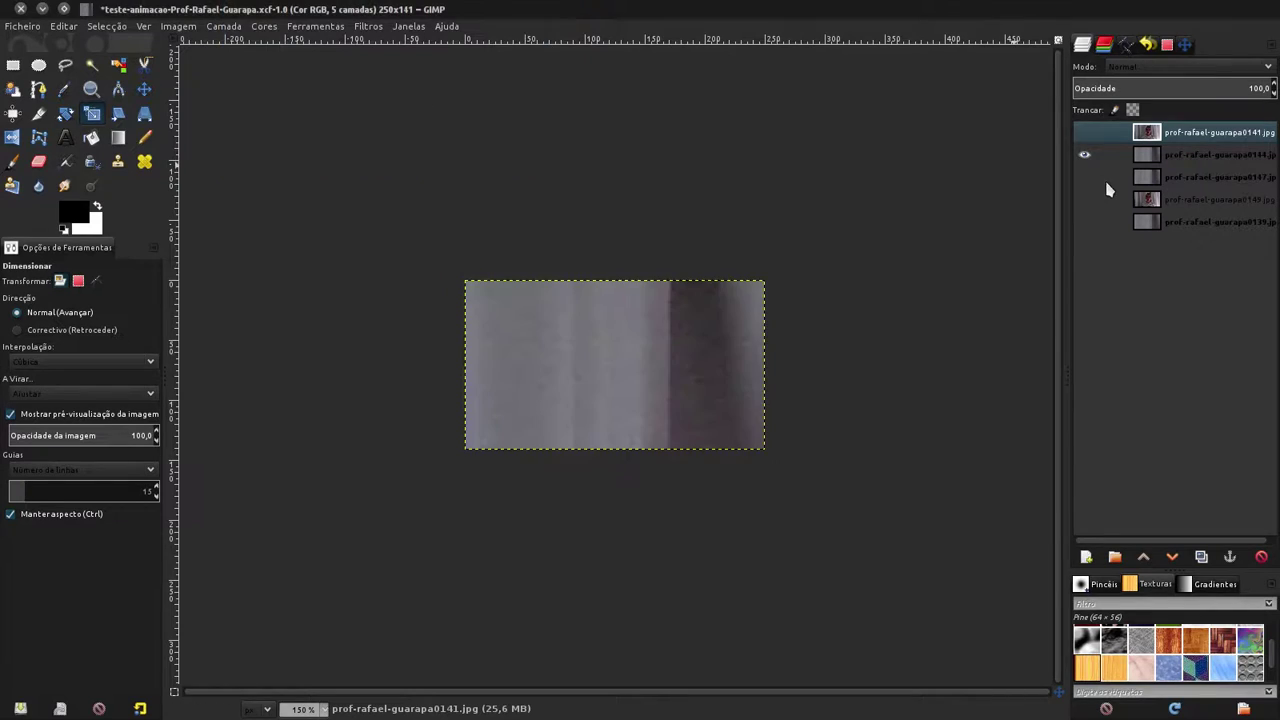
pyautogui.click(1085, 136)
pyautogui.click(1085, 136)
pyautogui.click(1155, 154)
pyautogui.click(1148, 134)
pyautogui.click(1150, 158)
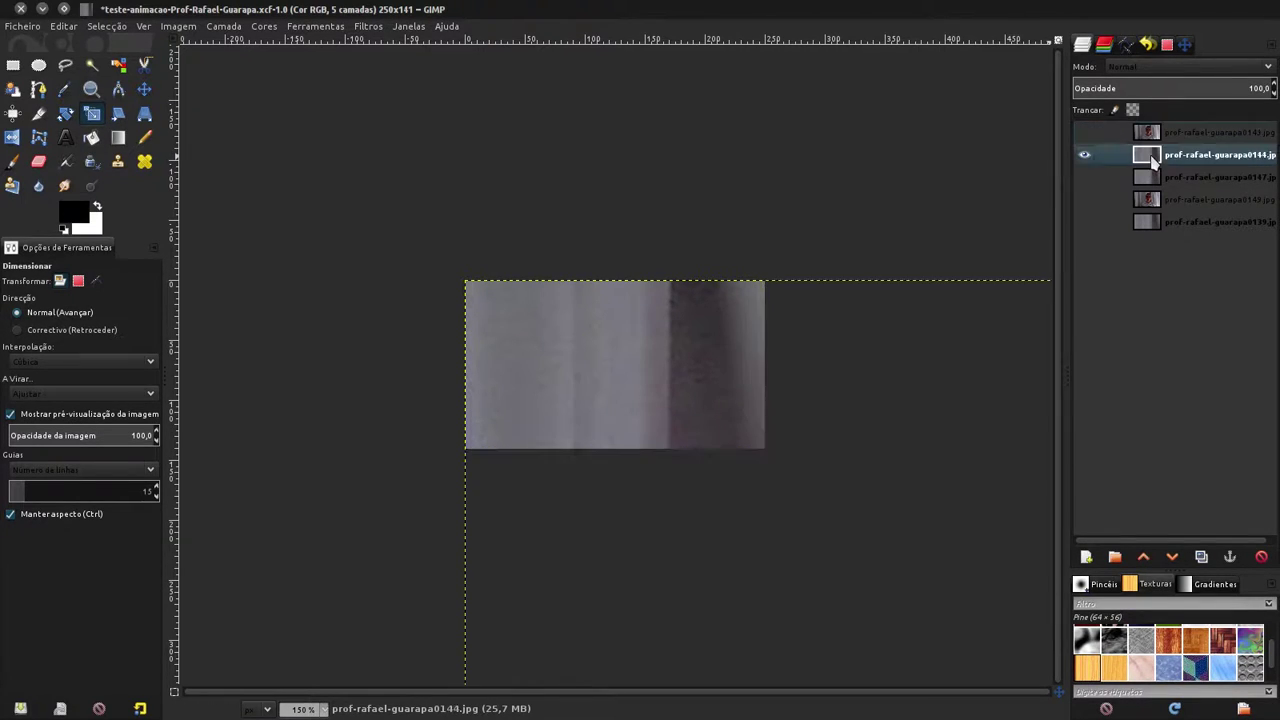
# Step: Scale layer 0144 to 250×141 pixels
pyautogui.click(677, 343)
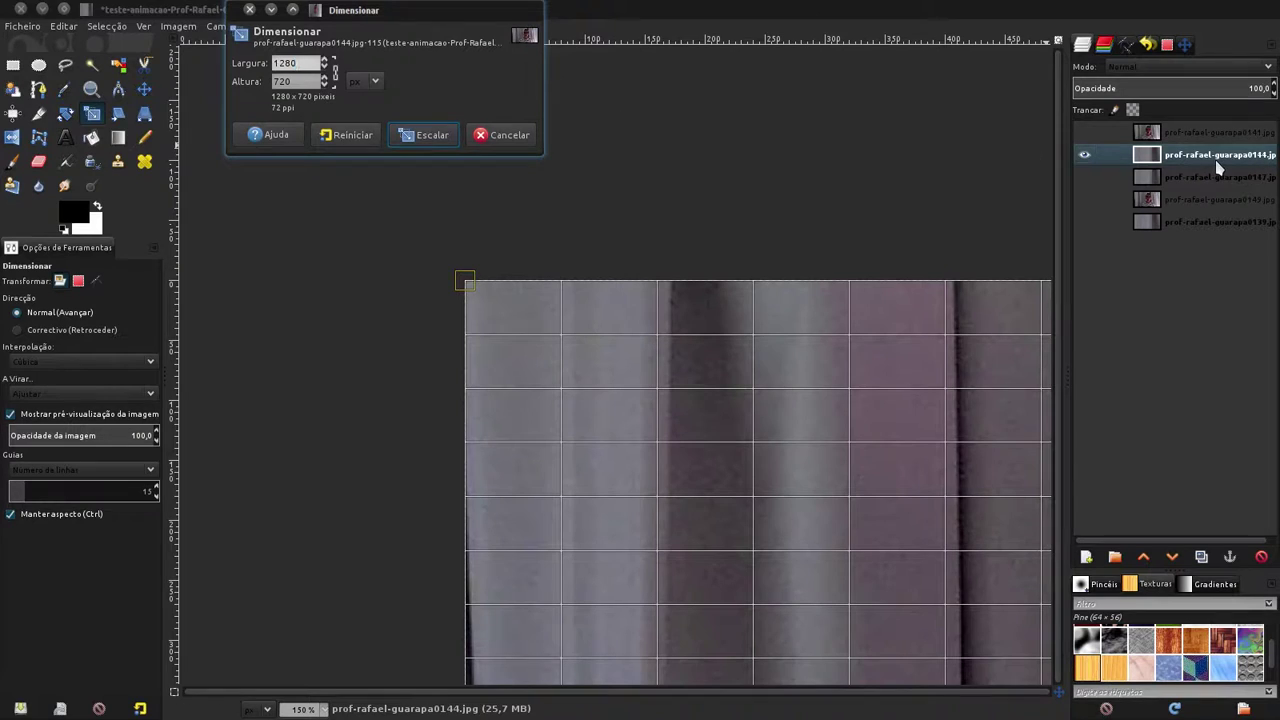
pyautogui.write('2')
pyautogui.click(296, 80)
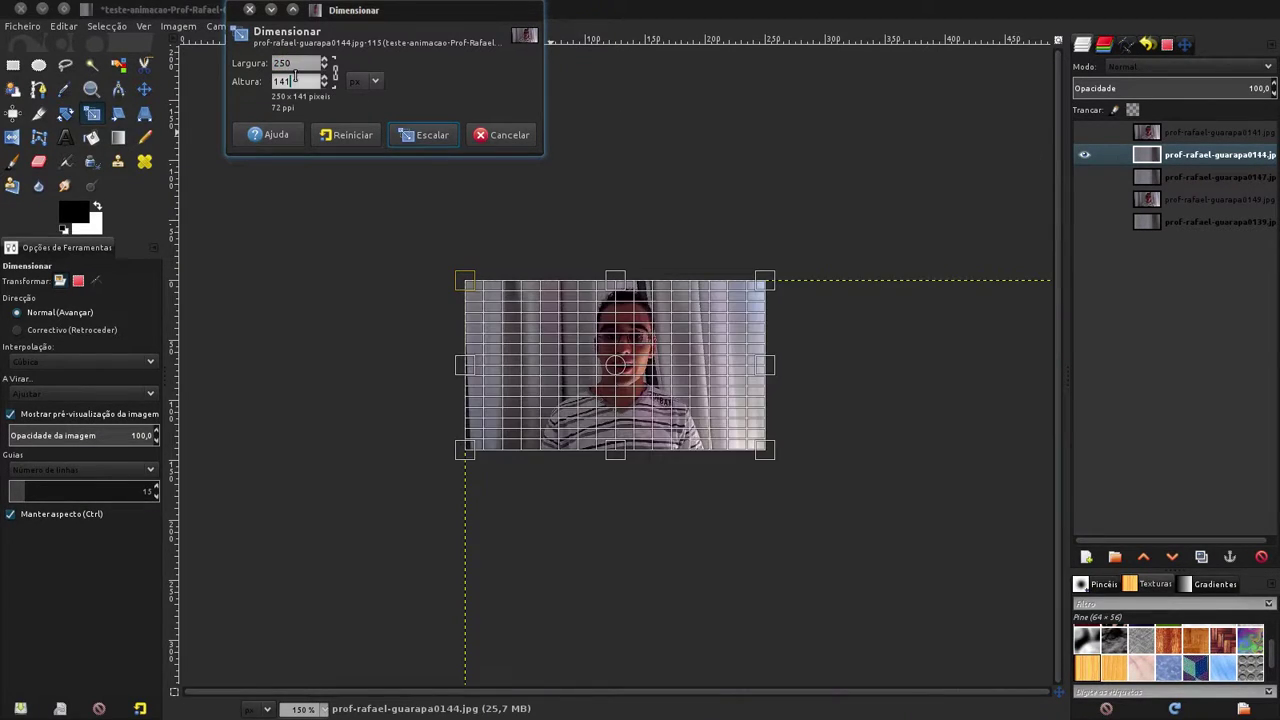
pyautogui.click(445, 135)
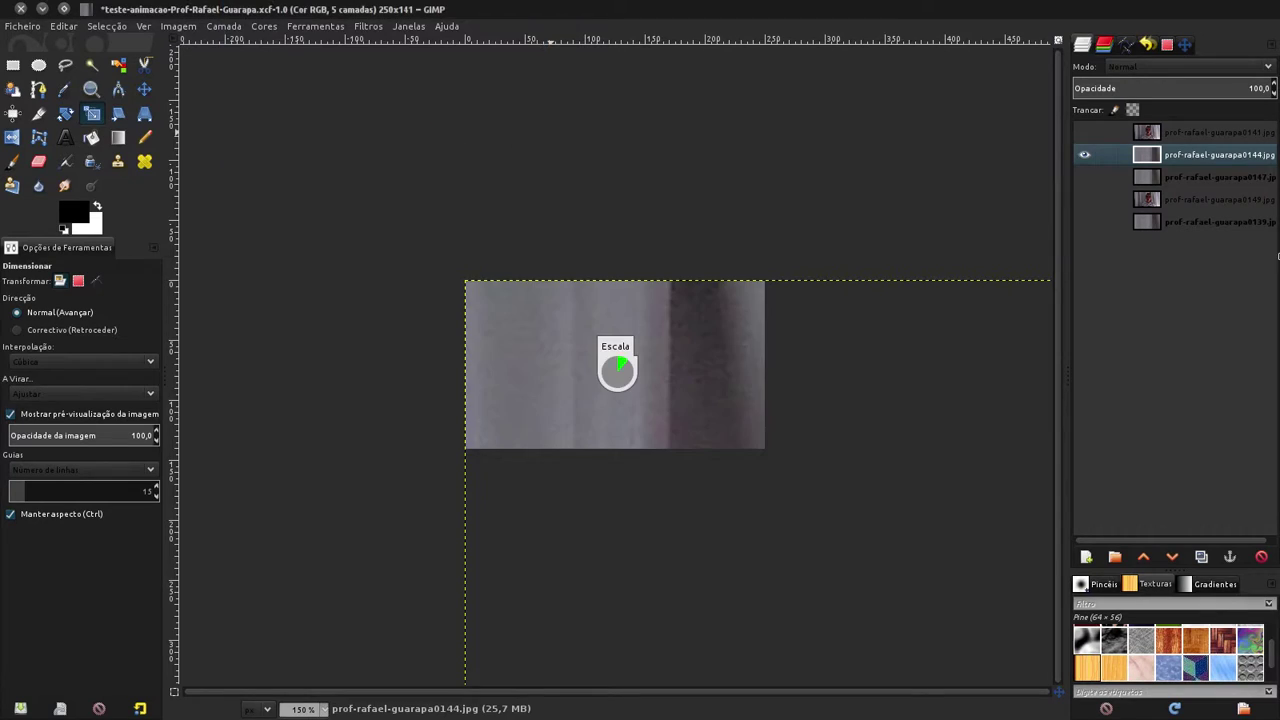
# Step: Switch to layer 0147 and scale it to 250×141 pixels
pyautogui.click(1084, 155)
pyautogui.click(1150, 180)
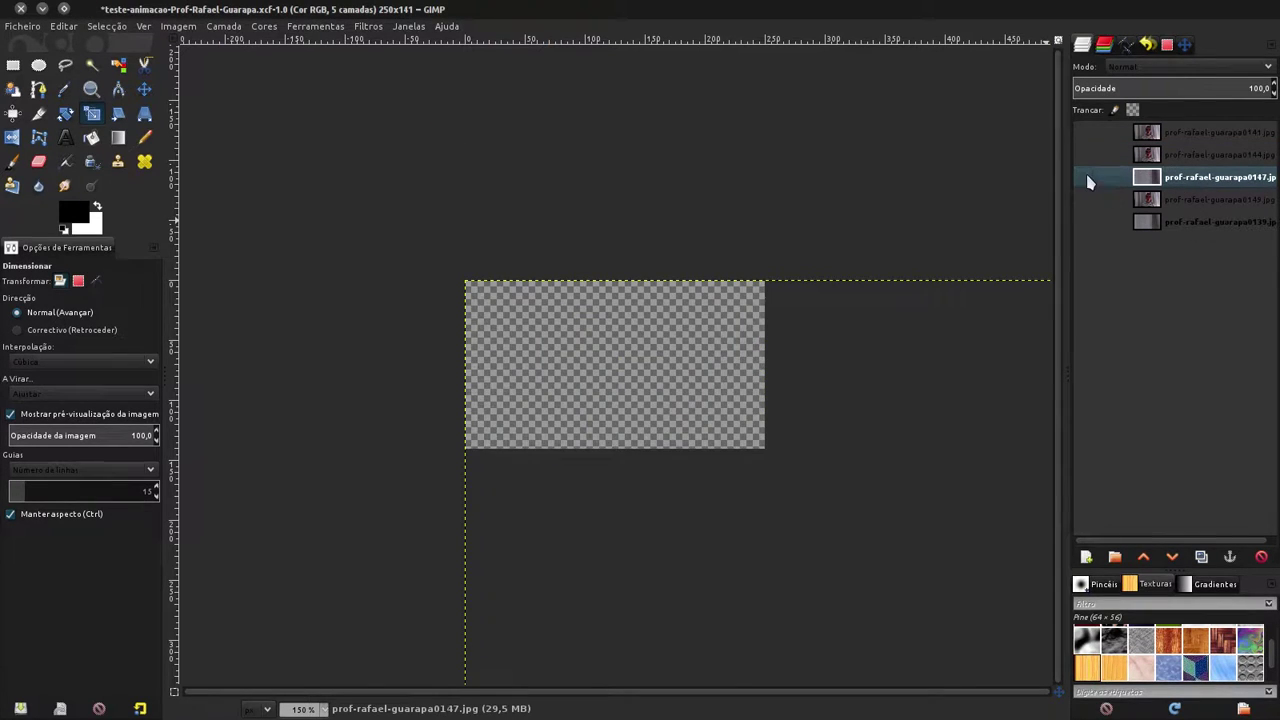
pyautogui.click(1084, 177)
pyautogui.click(671, 366)
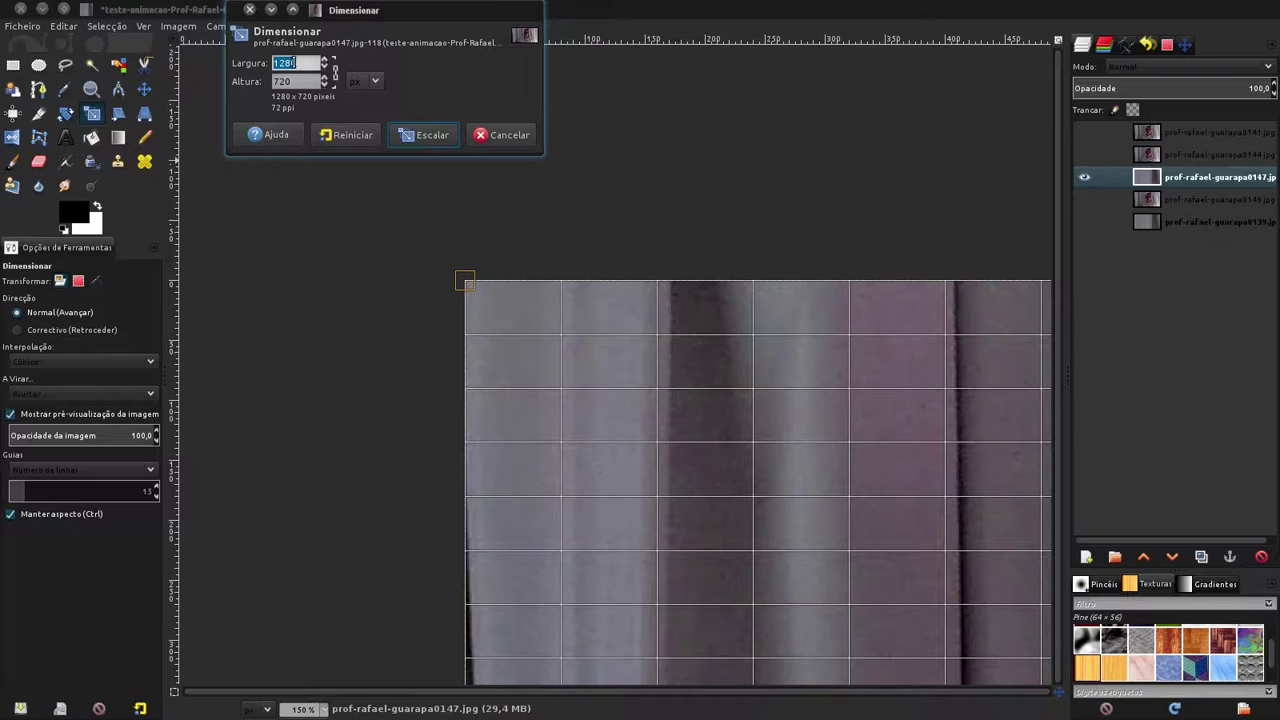
pyautogui.write('25')
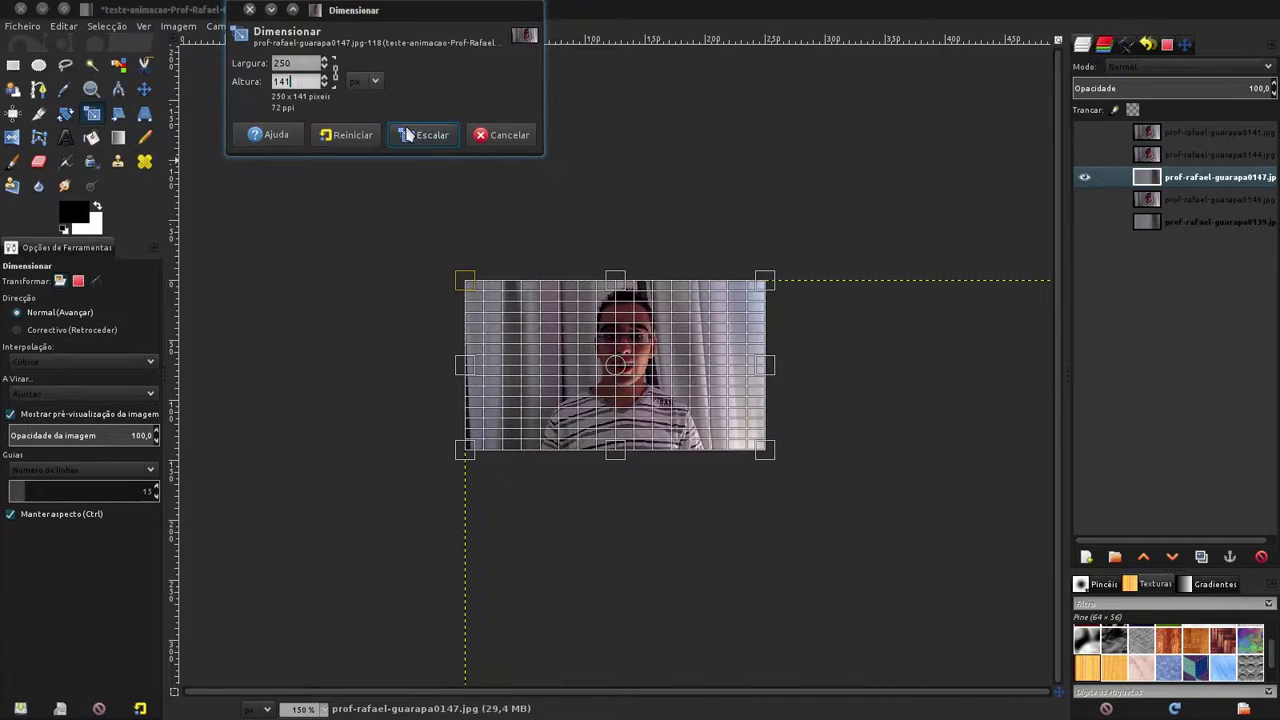
pyautogui.click(425, 135)
# Step: Show layer 0149 and confirm it is already 250×141
pyautogui.click(1084, 177)
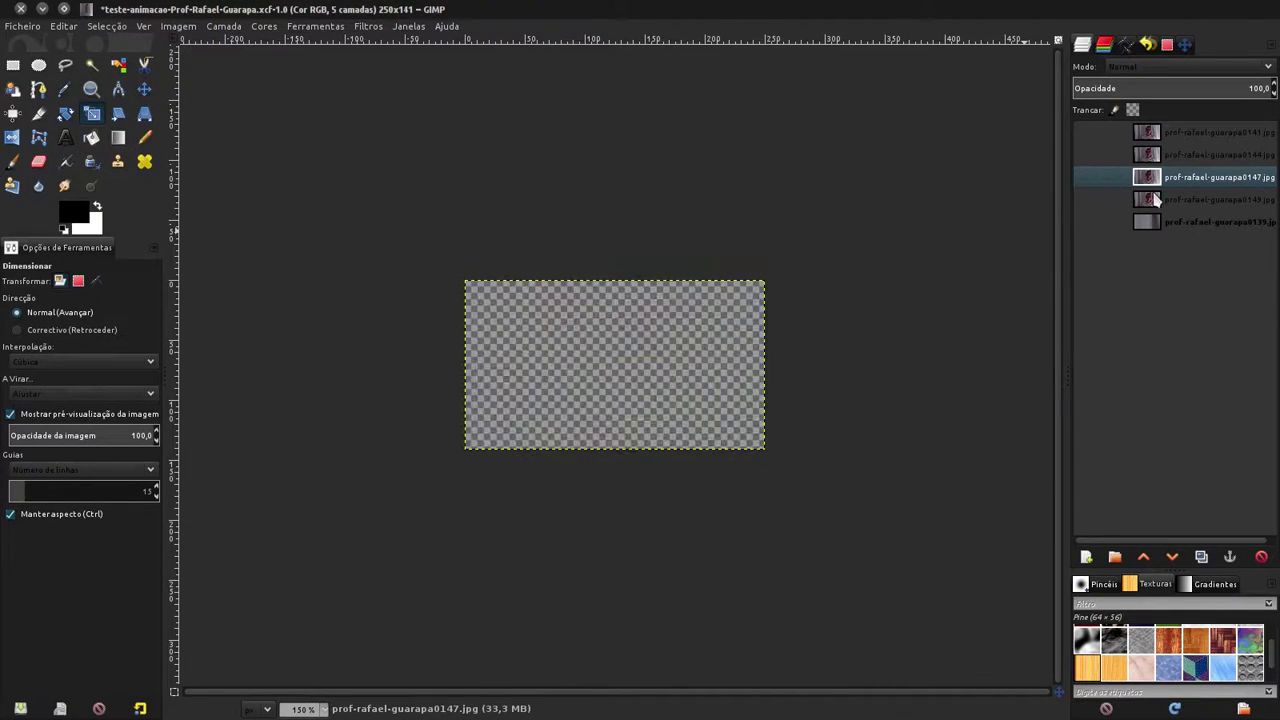
pyautogui.click(1155, 199)
pyautogui.click(1084, 199)
pyautogui.click(688, 358)
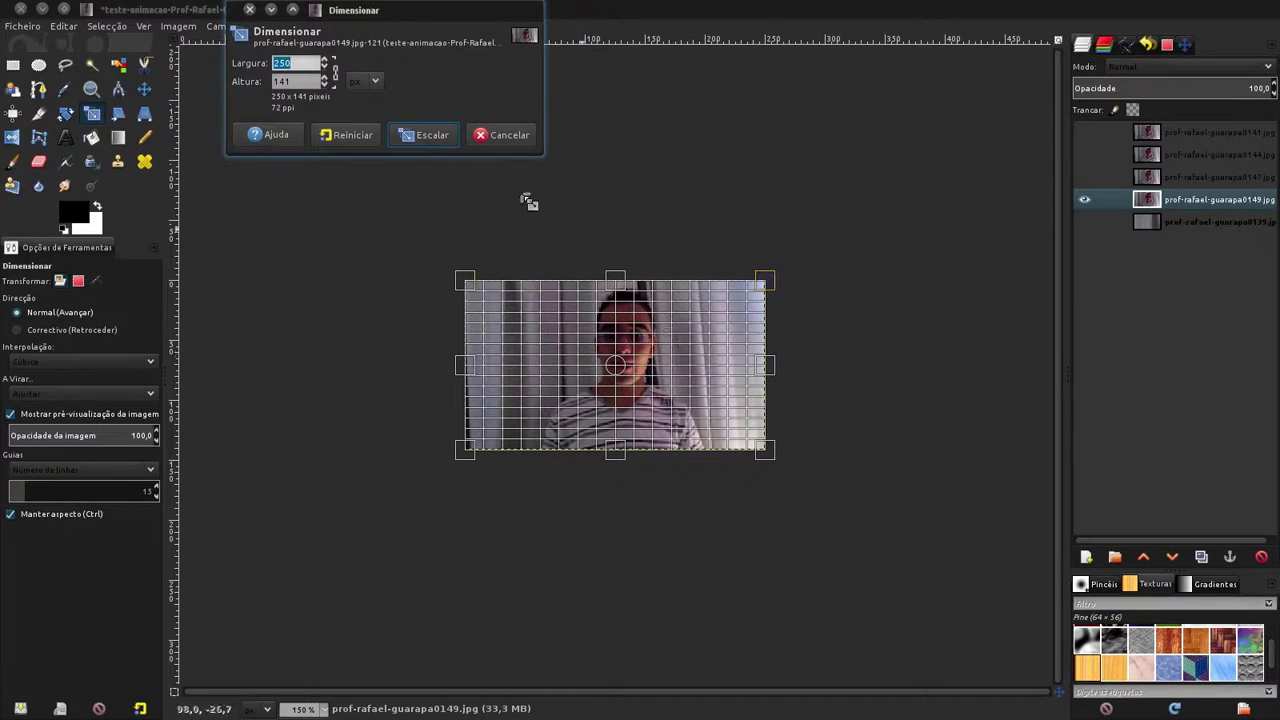
pyautogui.click(490, 132)
# Step: Show layer 0139 and scale it to 250×141 pixels
pyautogui.click(1084, 199)
pyautogui.click(1084, 221)
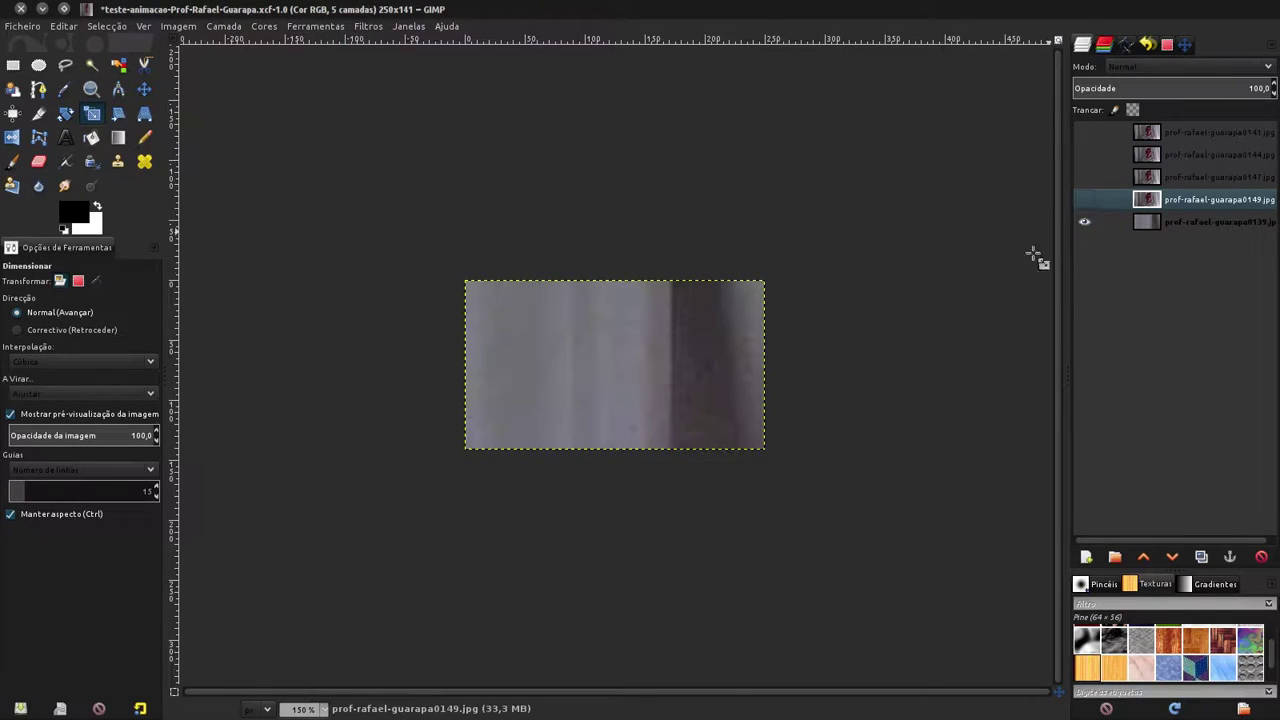
pyautogui.click(650, 380)
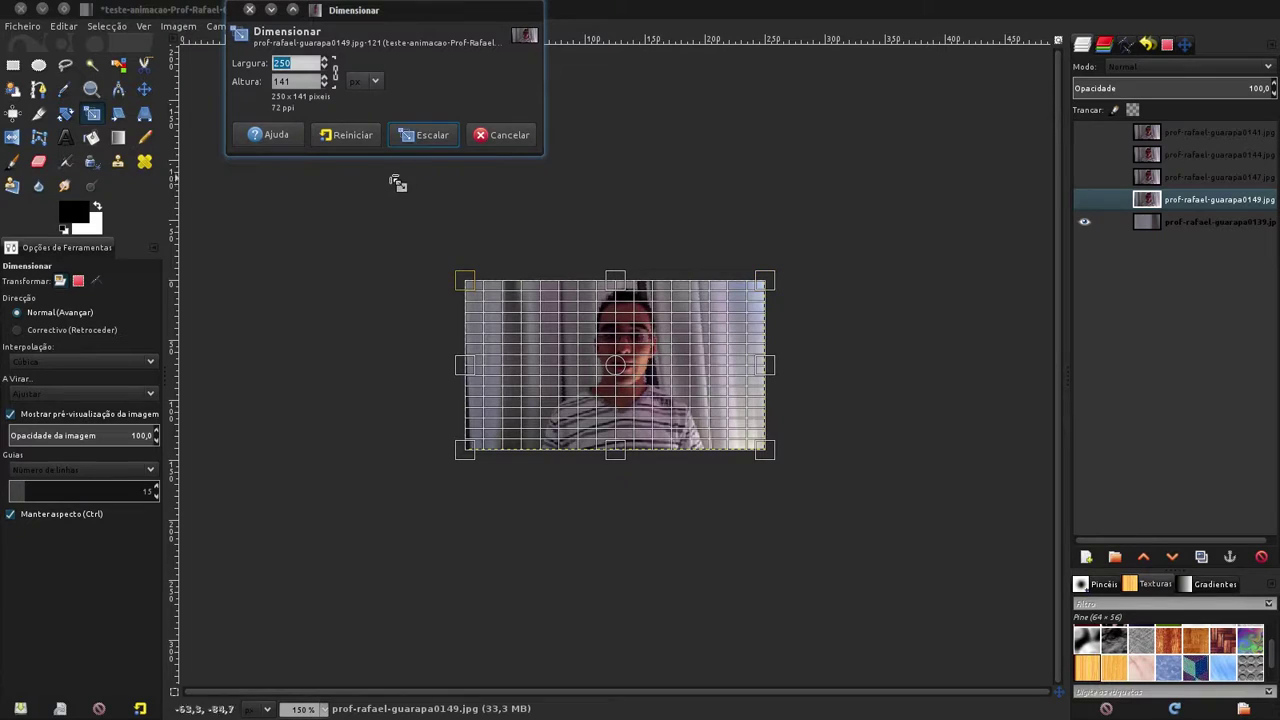
pyautogui.click(508, 135)
pyautogui.click(641, 351)
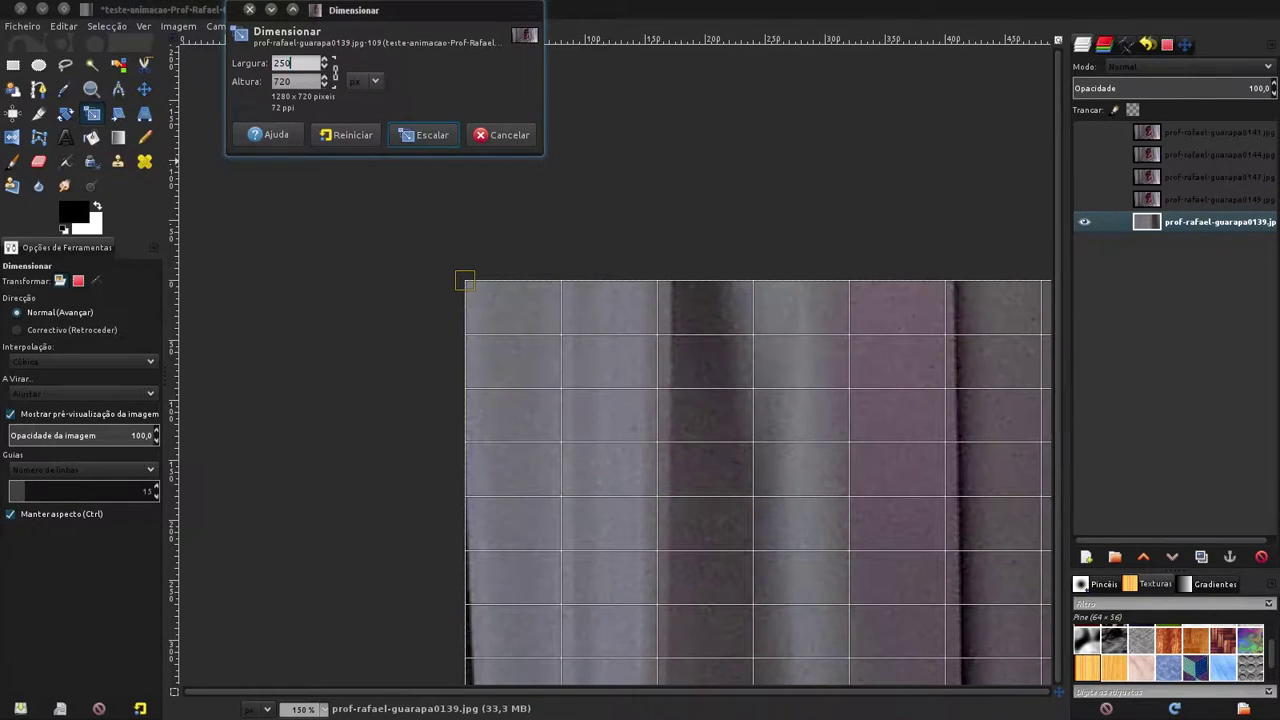
pyautogui.press('Tab')
pyautogui.click(428, 134)
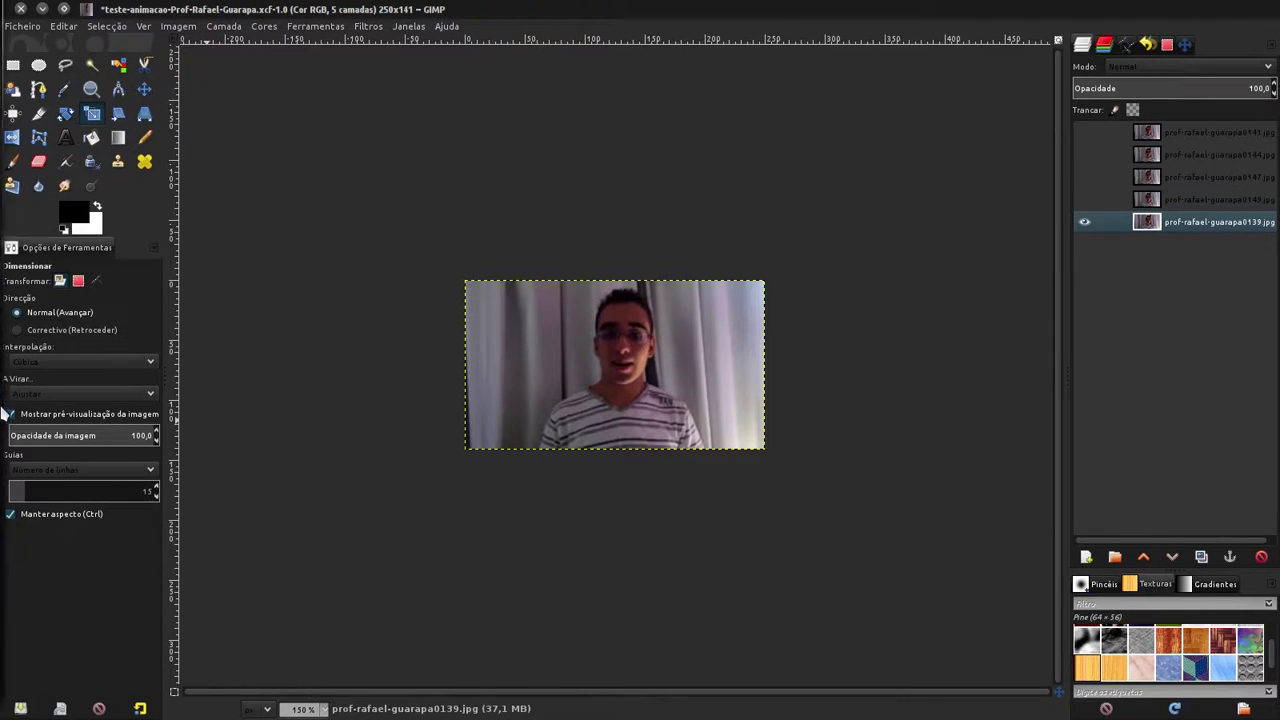
pyautogui.click(22, 262)
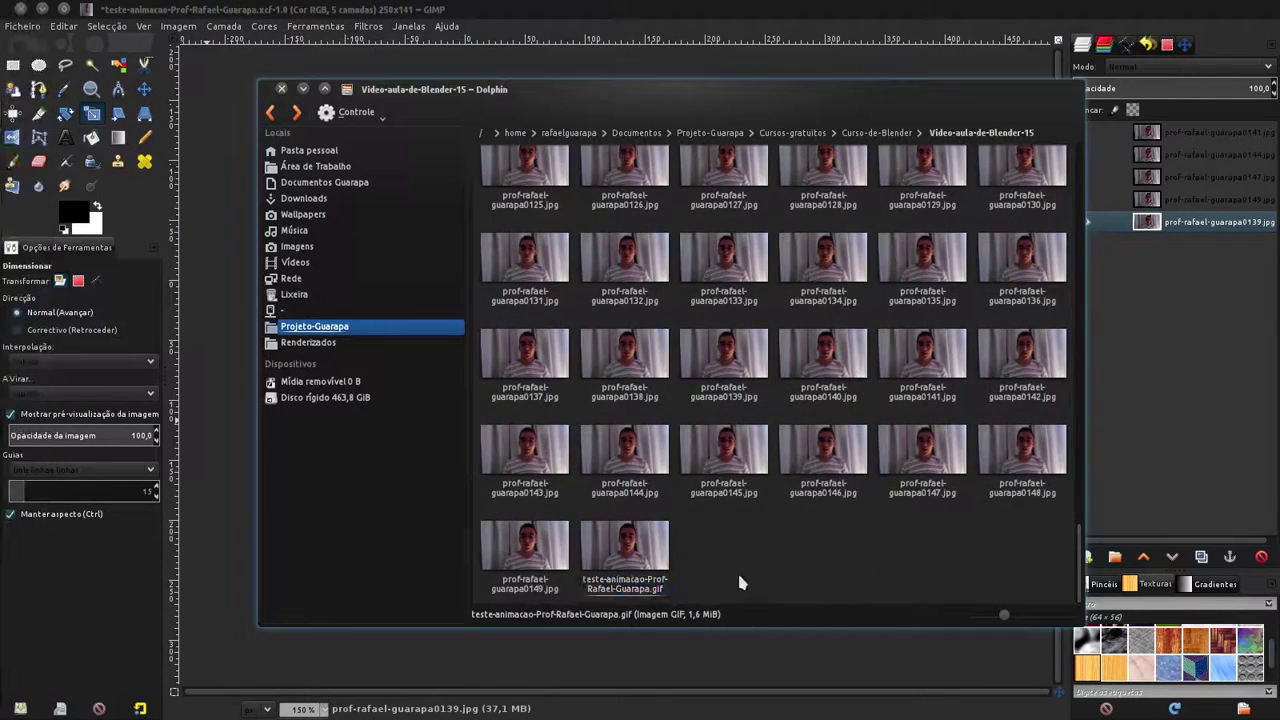
pyautogui.click(648, 590)
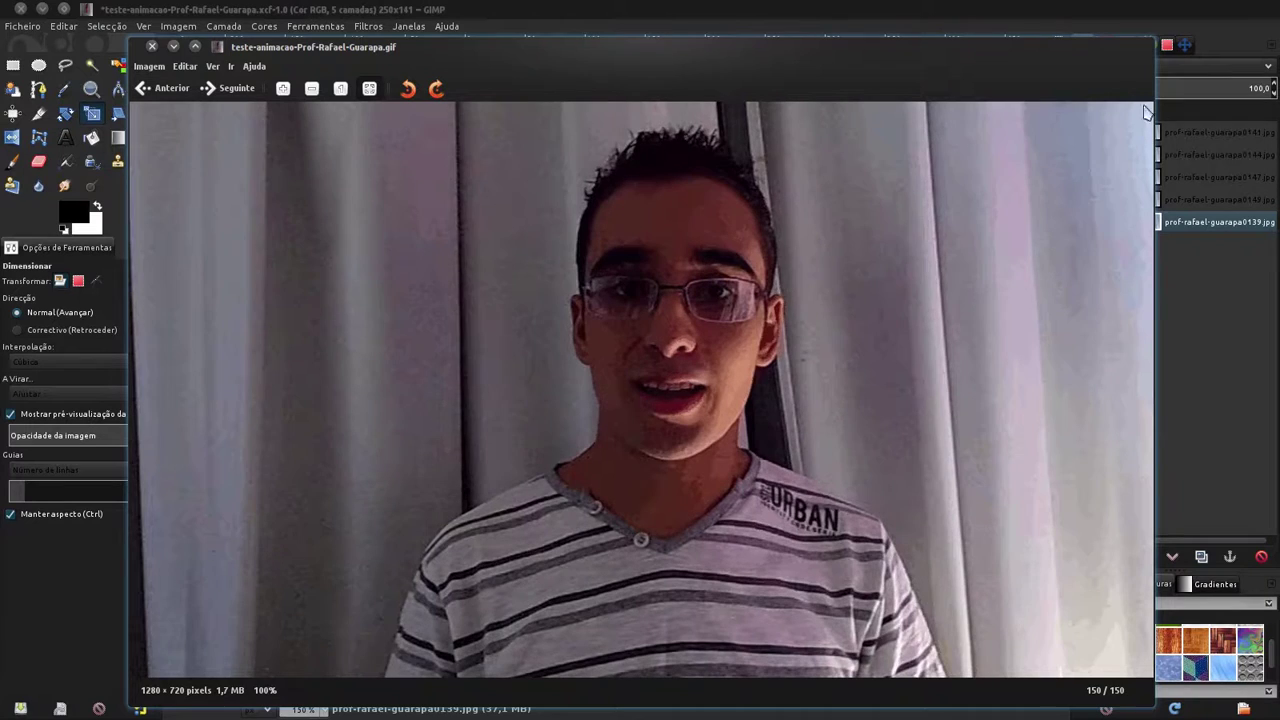
pyautogui.click(152, 47)
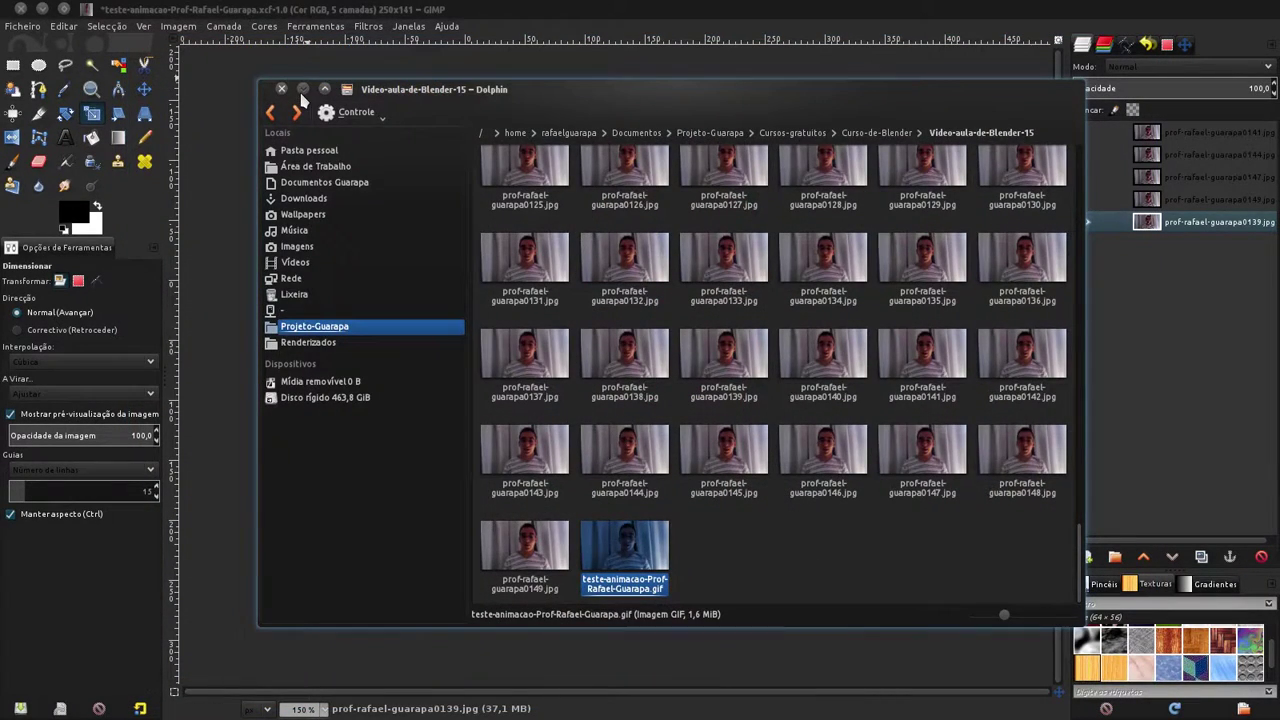
pyautogui.hotkey('ctrl', 'q')
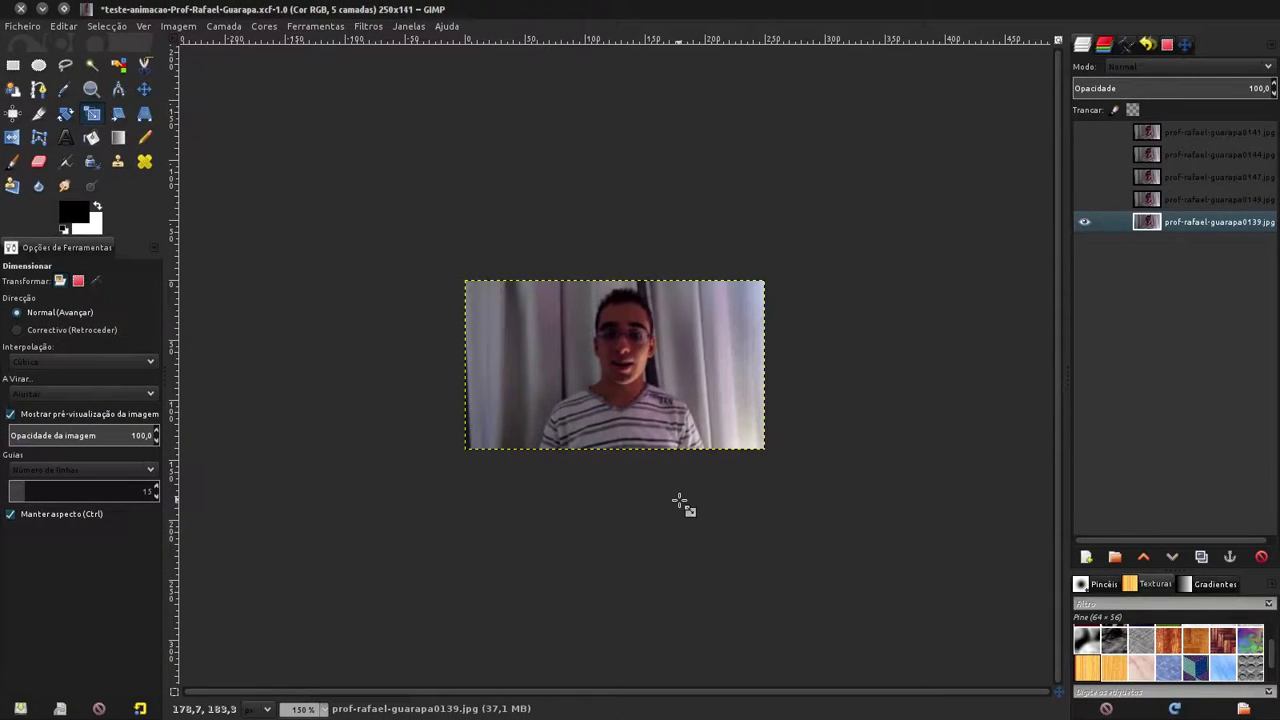
pyautogui.click(1084, 221)
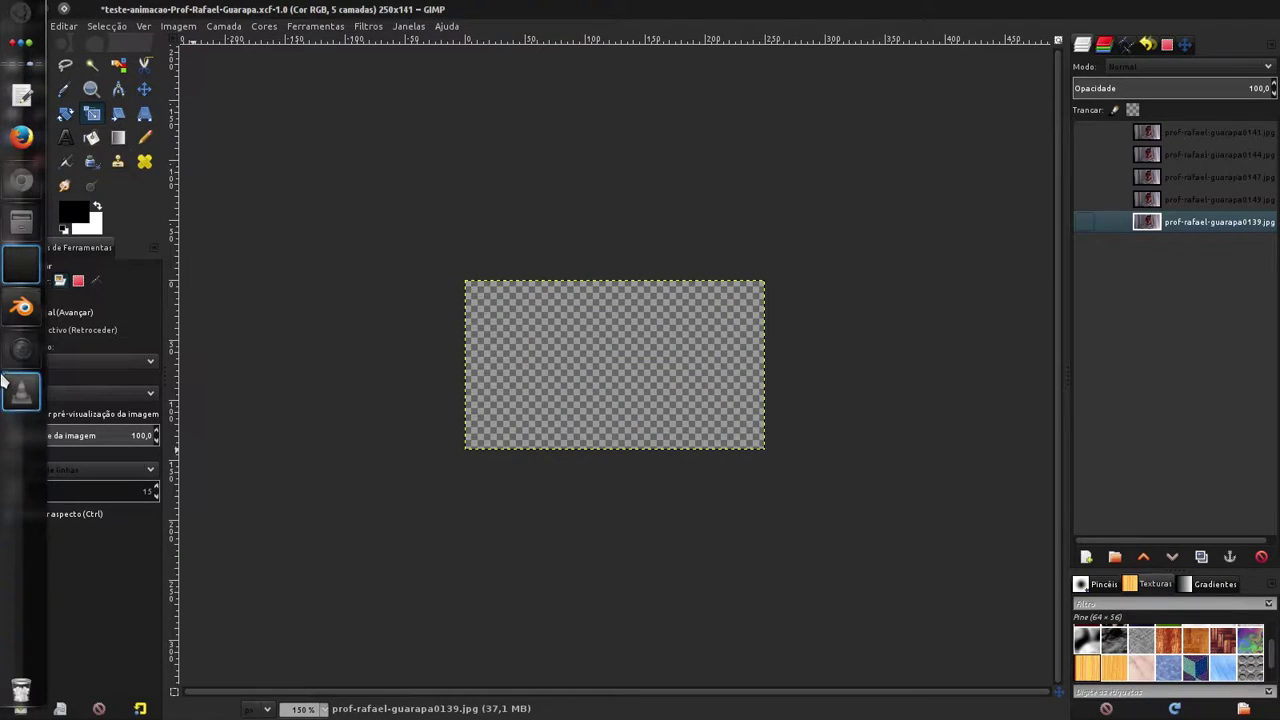
pyautogui.click(8, 314)
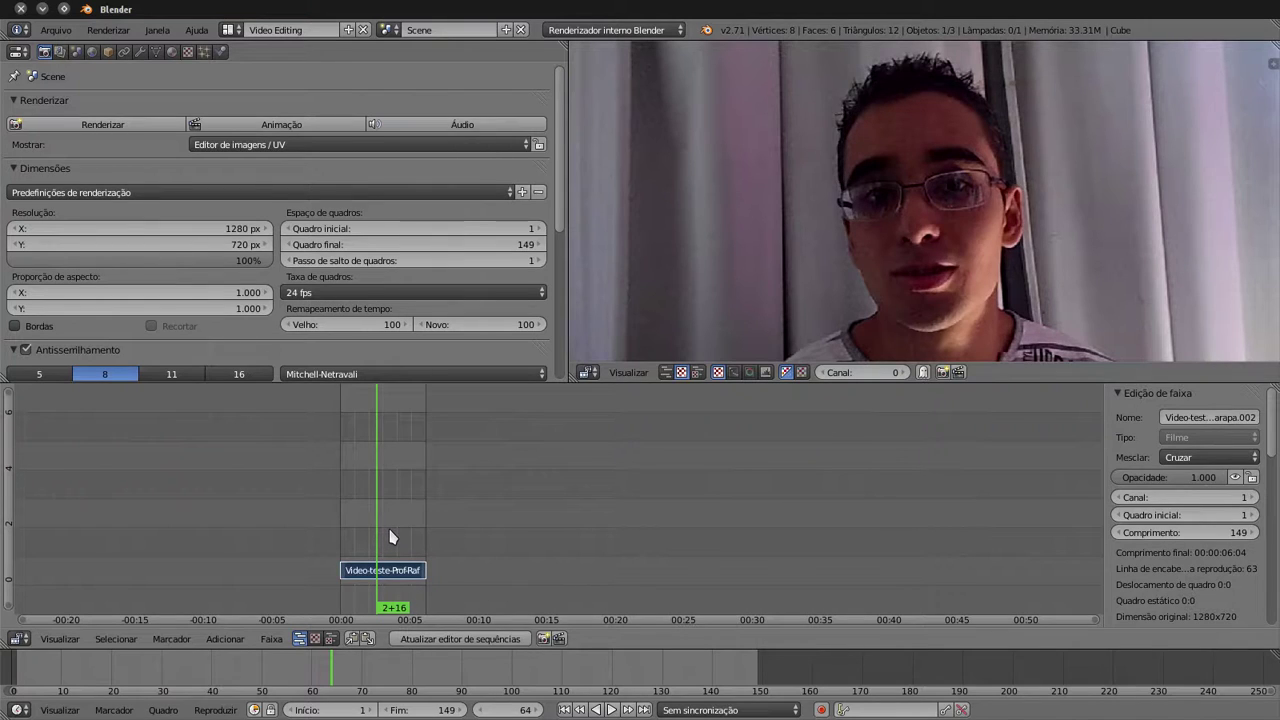
pyautogui.hotkey('alt', 'a')
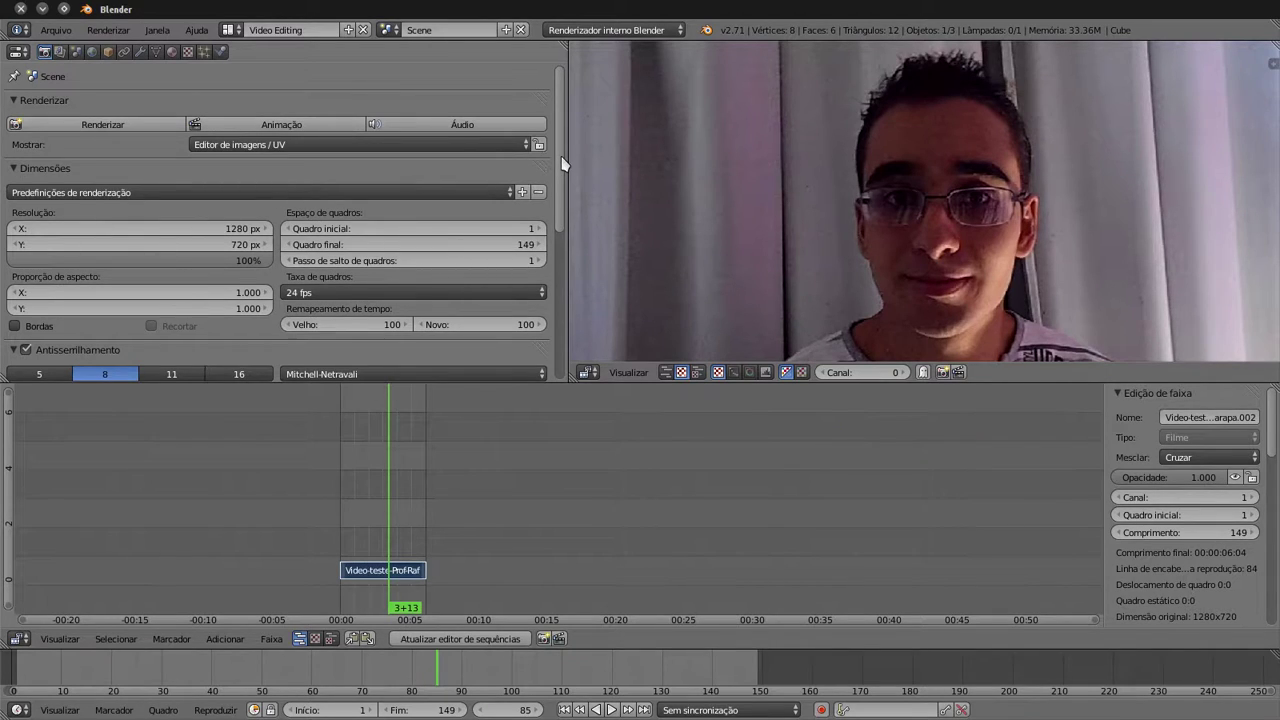
pyautogui.moveTo(563, 163); pyautogui.dragTo(568, 336)
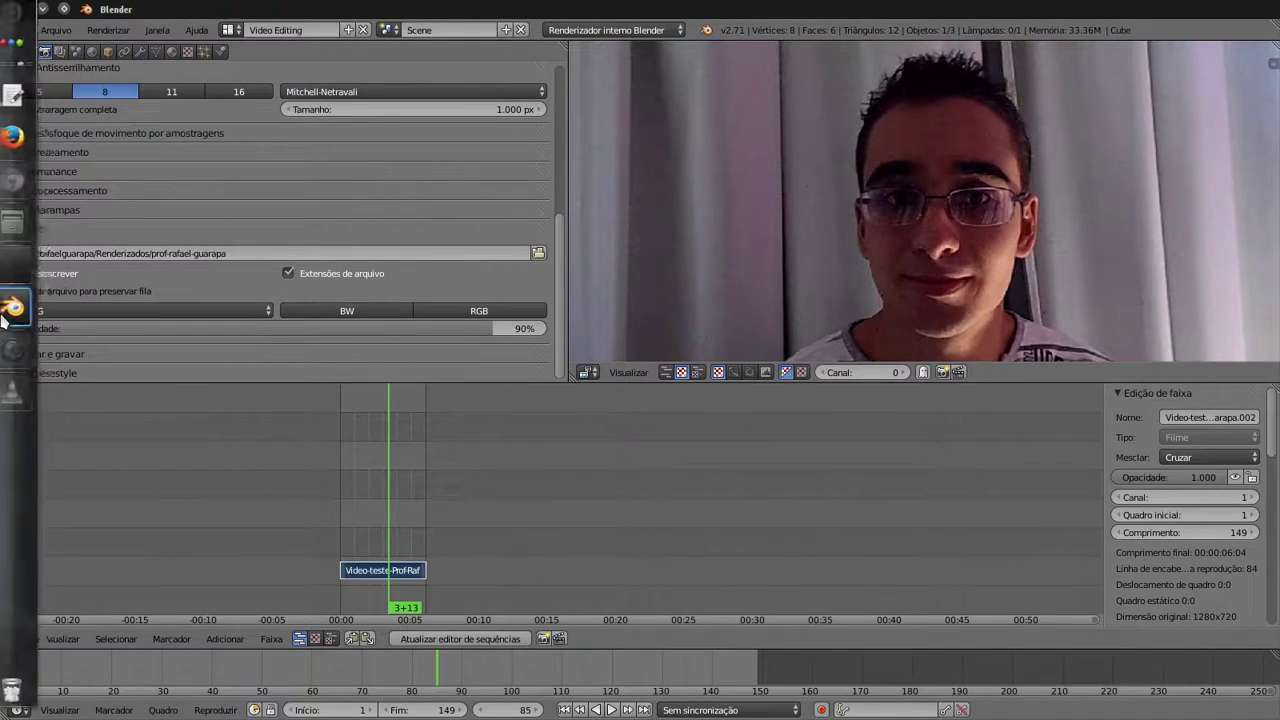
pyautogui.moveTo(21, 265)
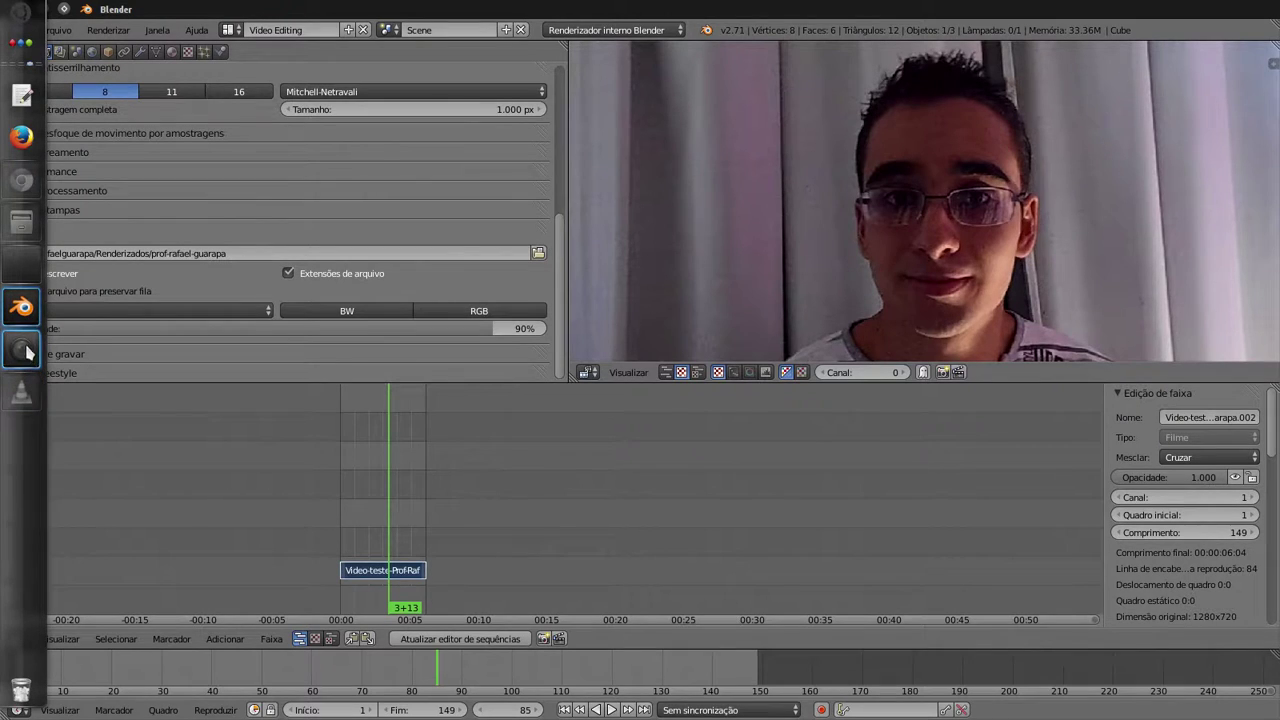
pyautogui.click(22, 270)
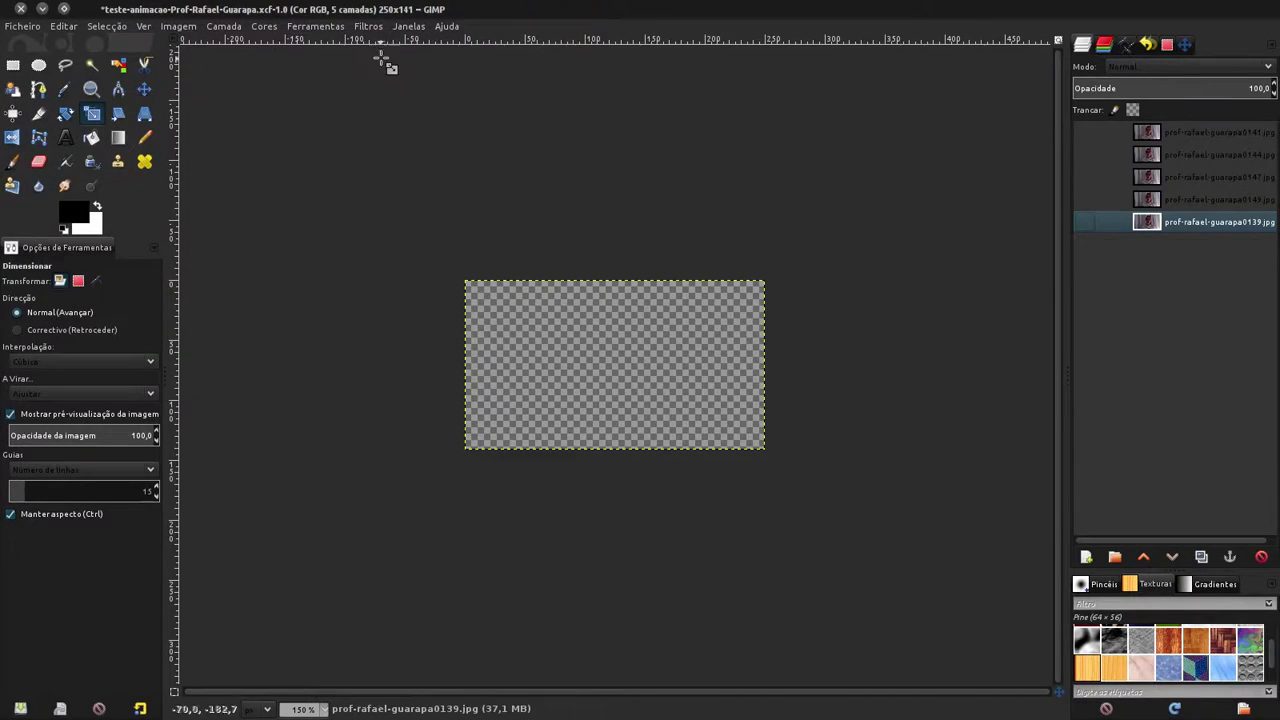
pyautogui.click(368, 26)
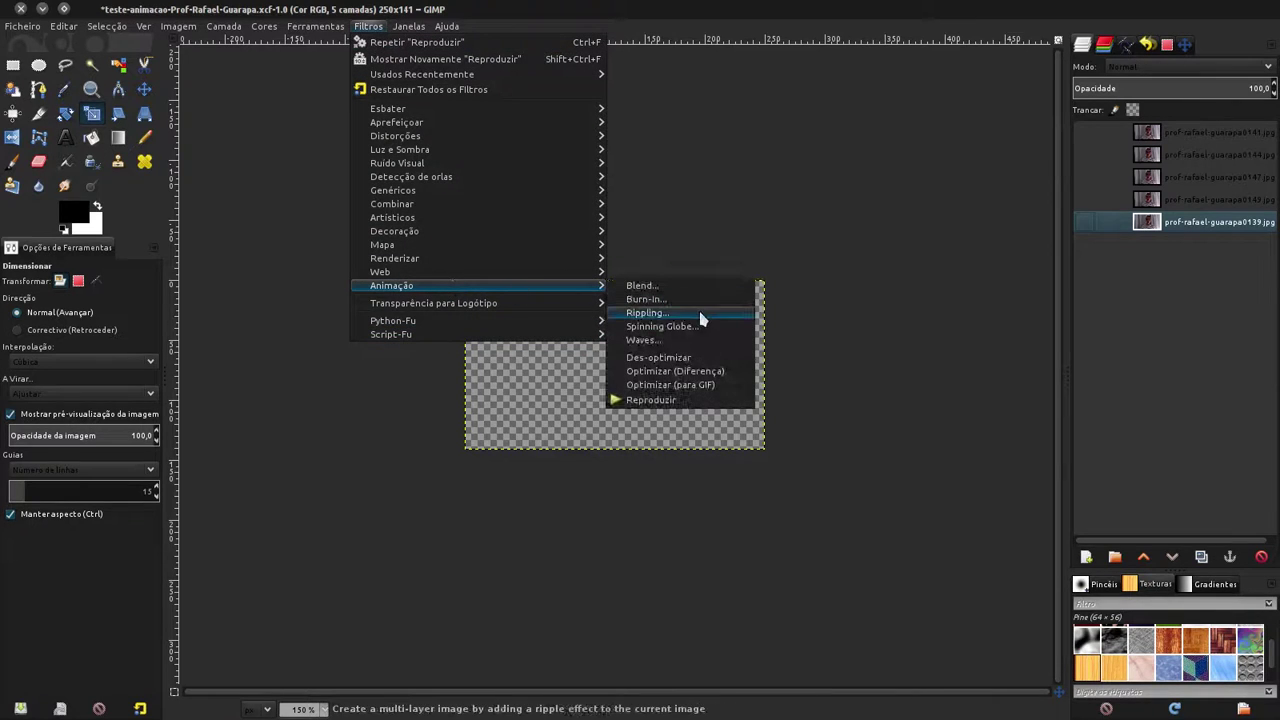
pyautogui.moveTo(391, 285)
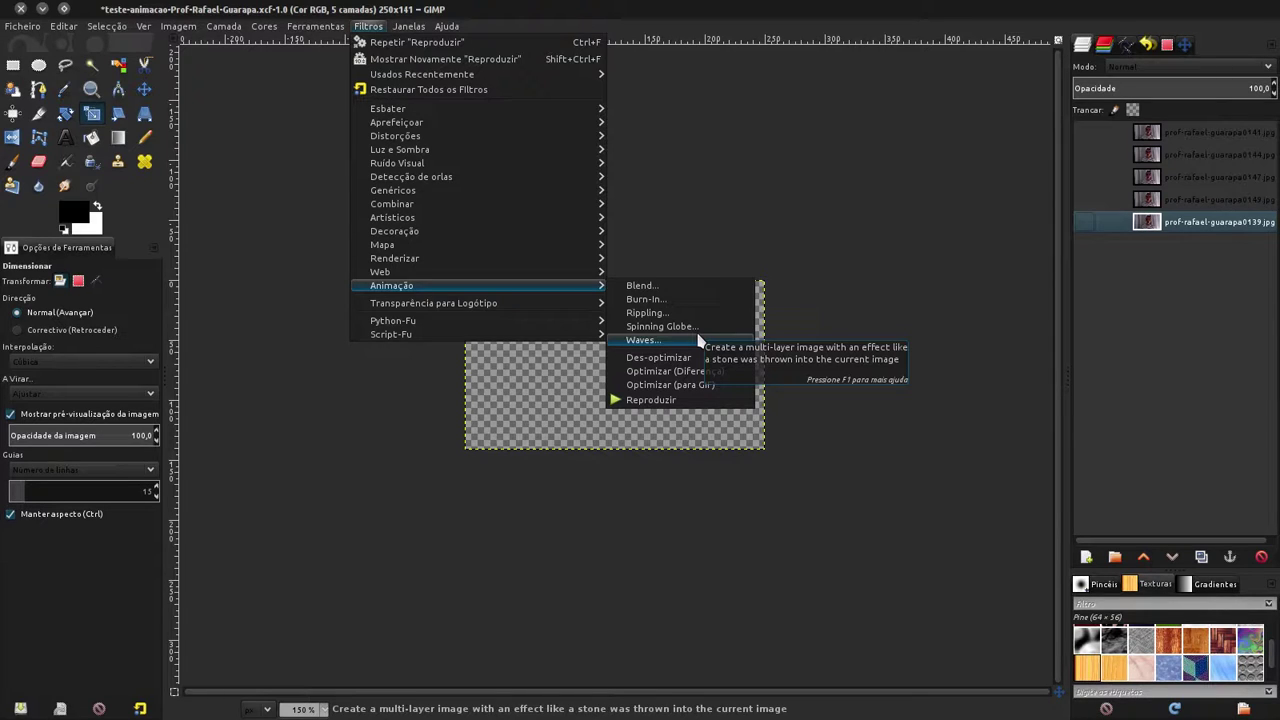
pyautogui.click(578, 548)
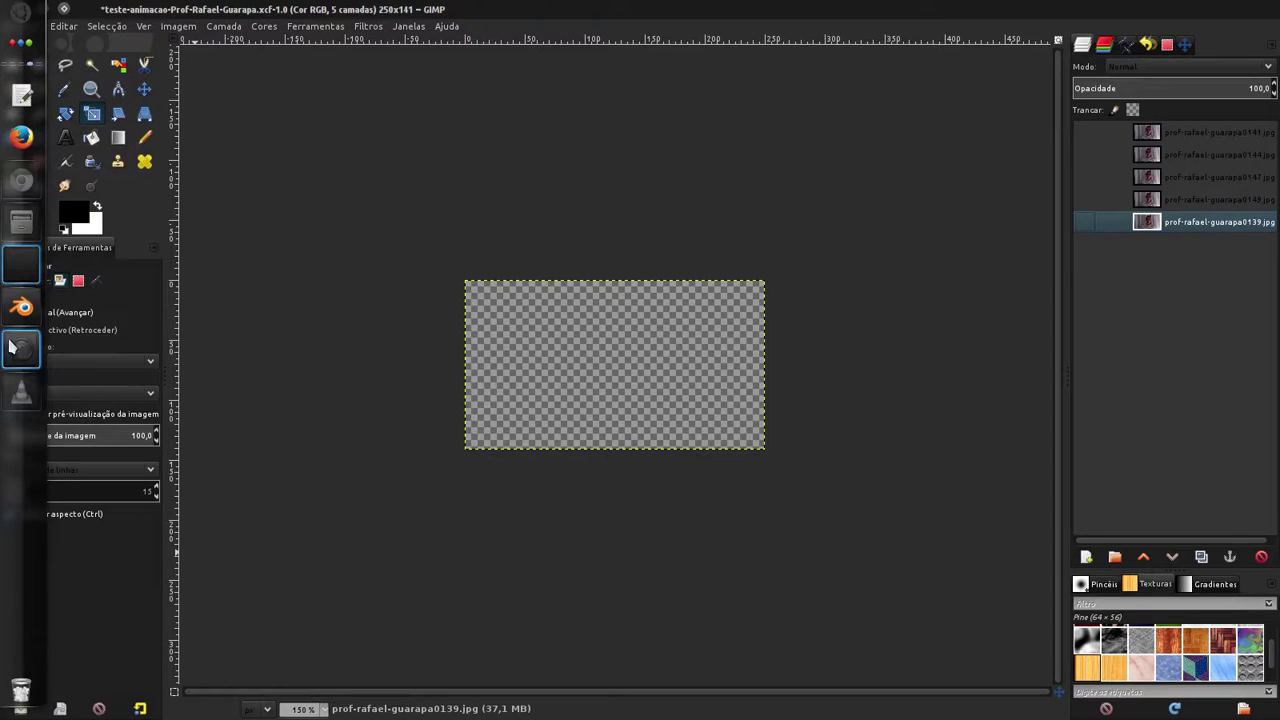
# Step: Open Dolphin over Blender and step through frames from 0139 in Gwenview
pyautogui.click(21, 307)
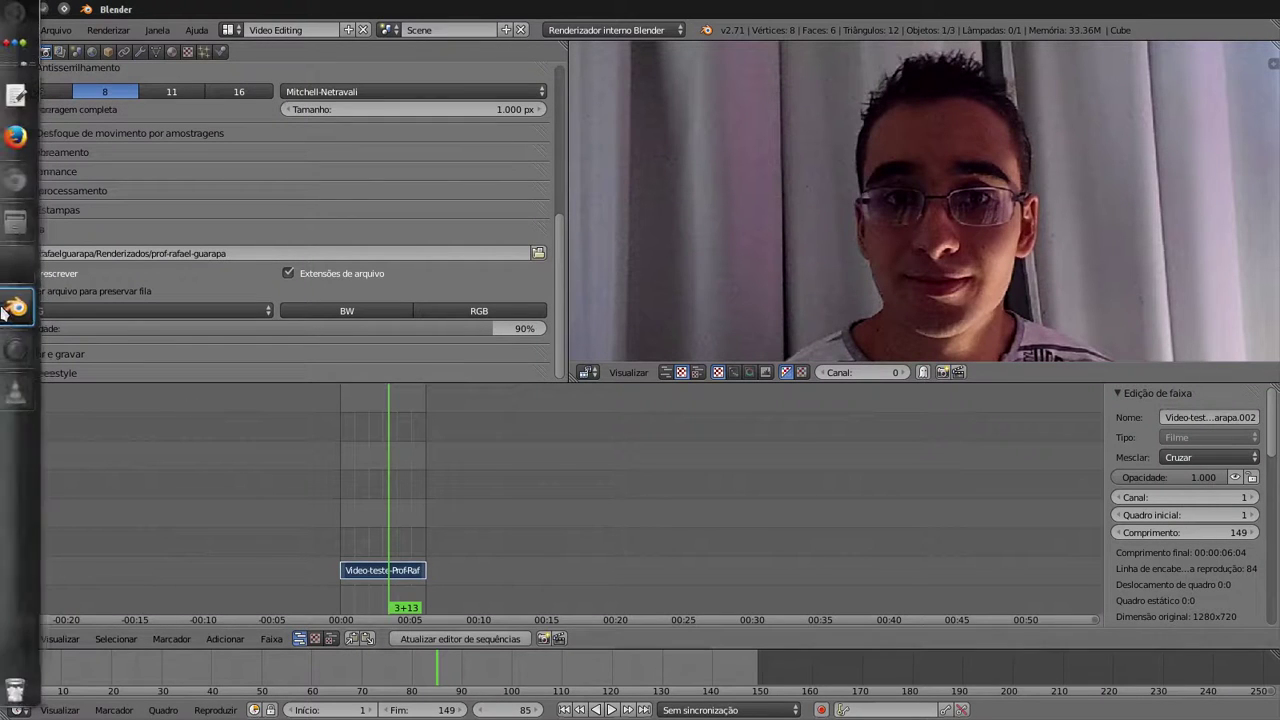
pyautogui.click(21, 226)
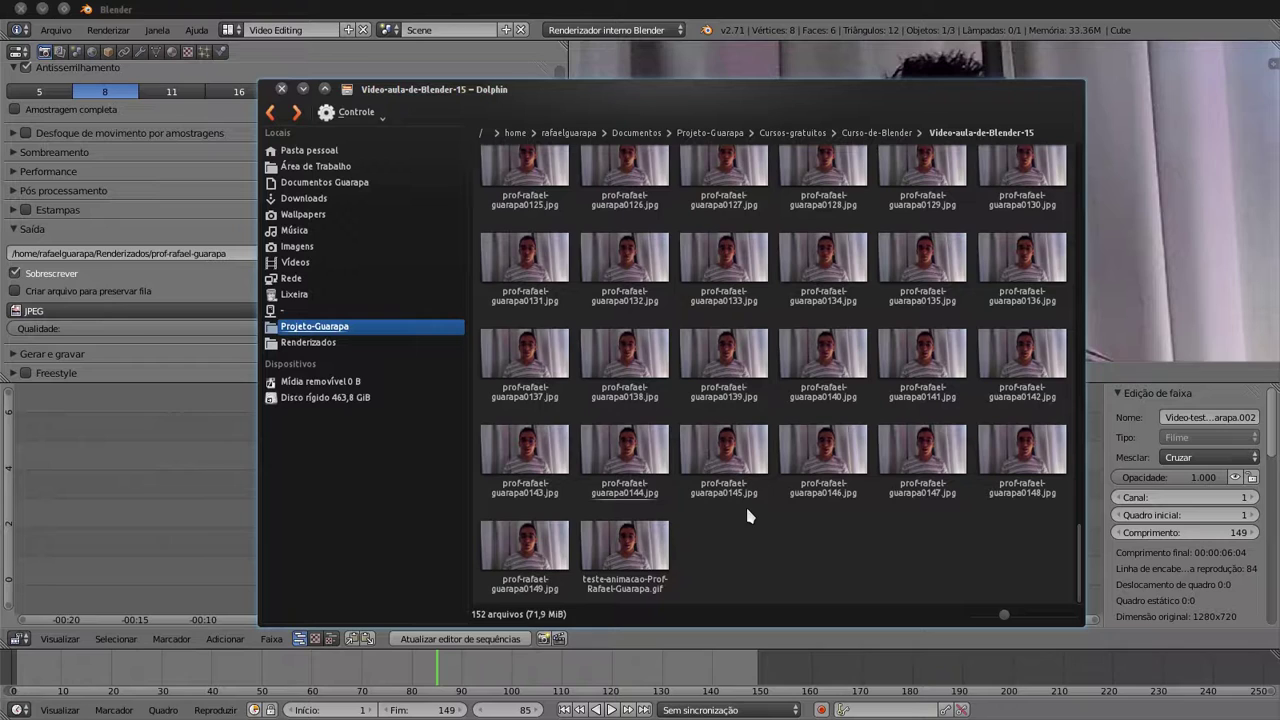
pyautogui.click(726, 352)
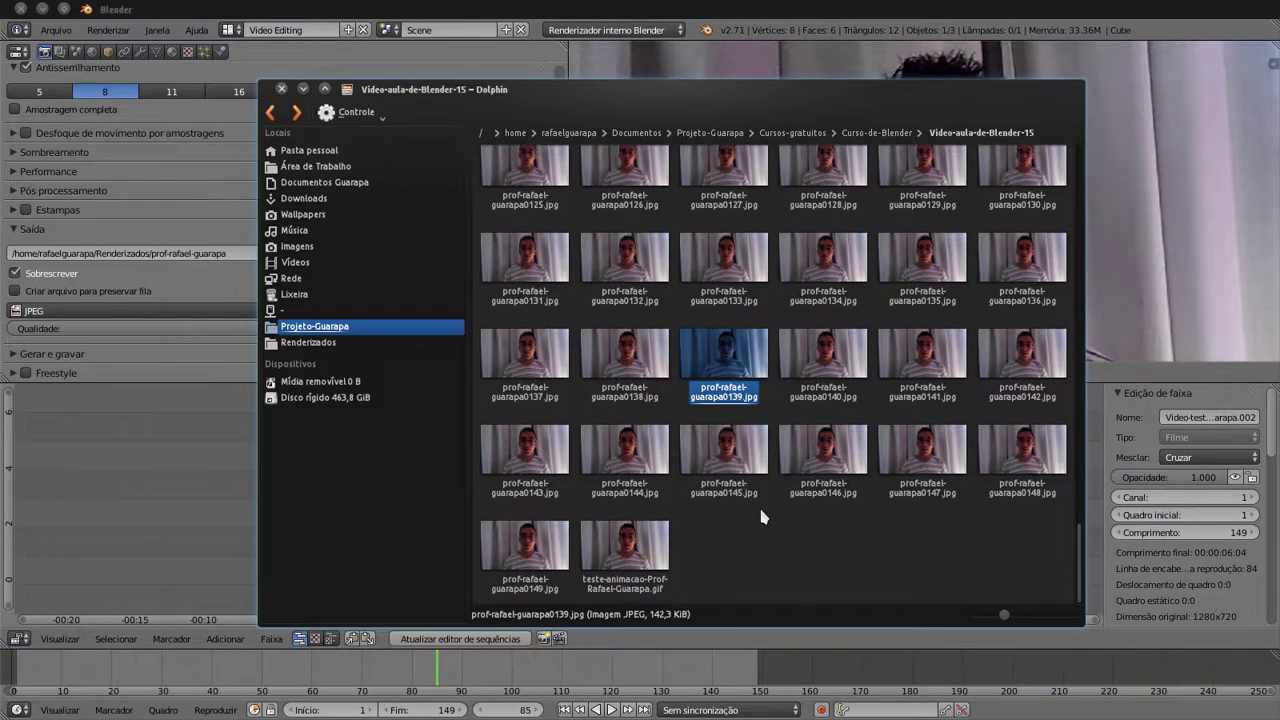
pyautogui.press('Return')
pyautogui.press('space')
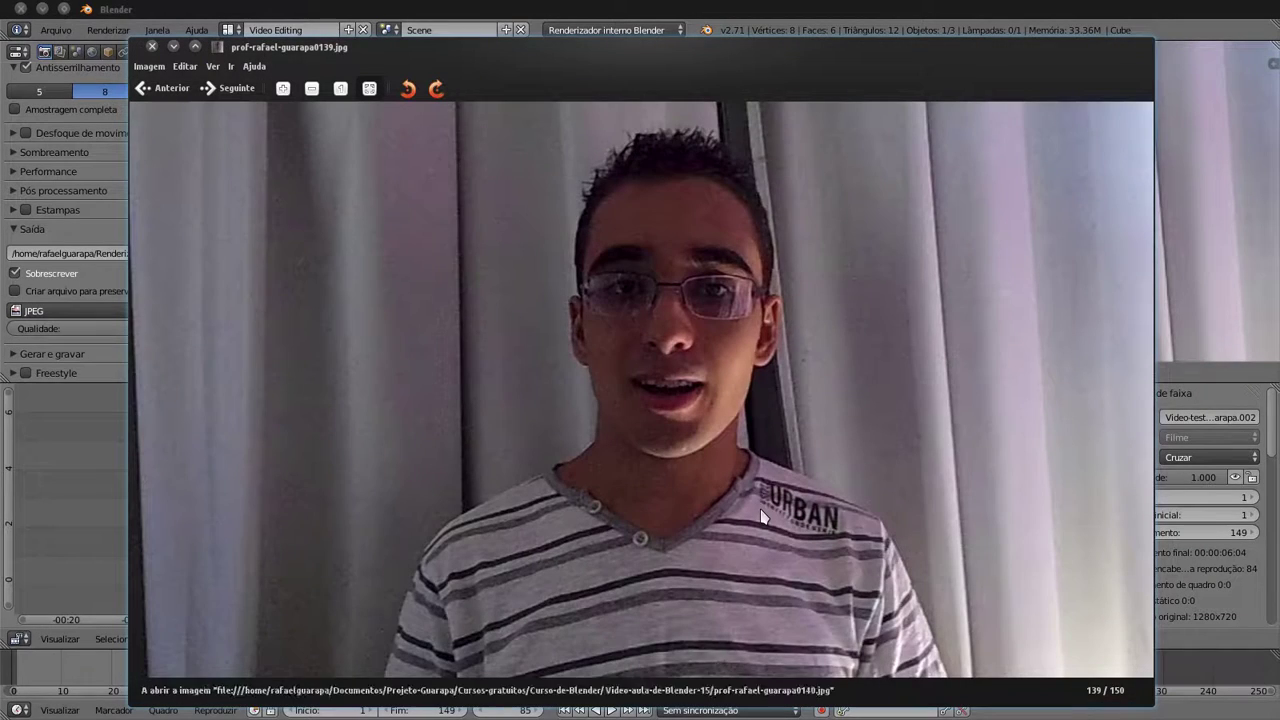
pyautogui.press('space')
pyautogui.press('space')
pyautogui.press('space')
pyautogui.press('space')
pyautogui.press('space')
pyautogui.press('space')
pyautogui.press('space')
pyautogui.press('space')
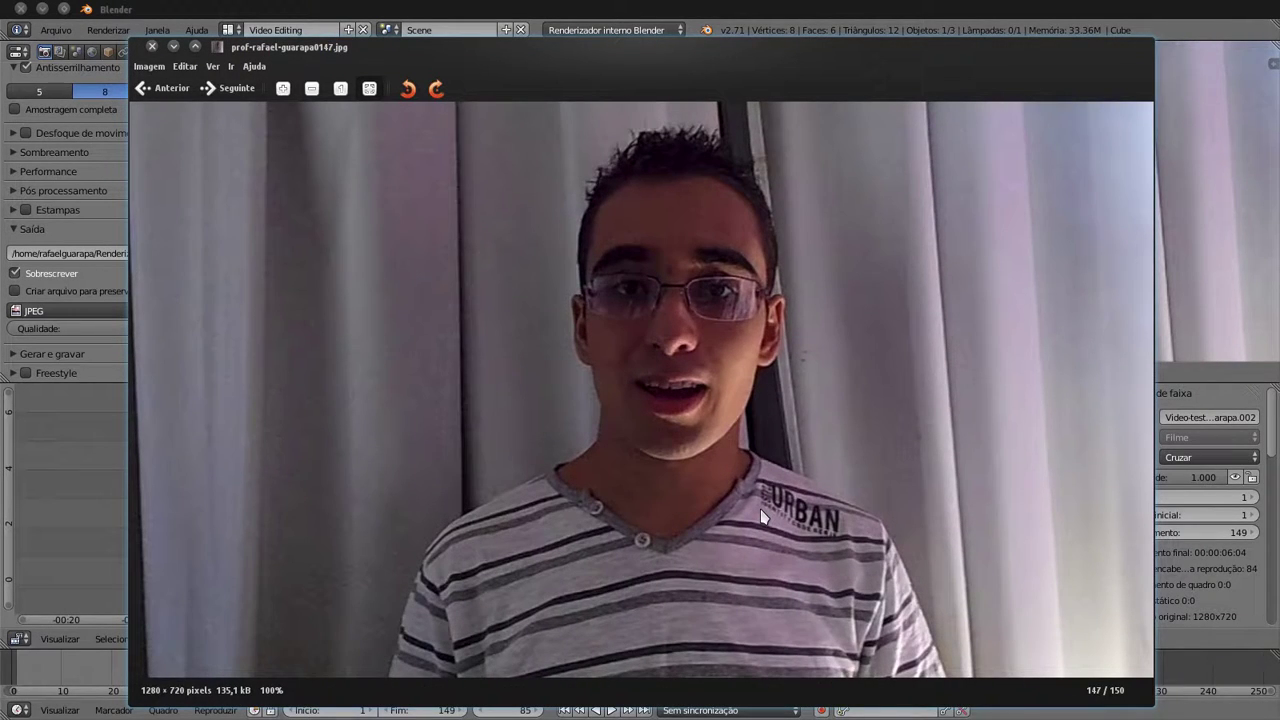
pyautogui.press('Escape')
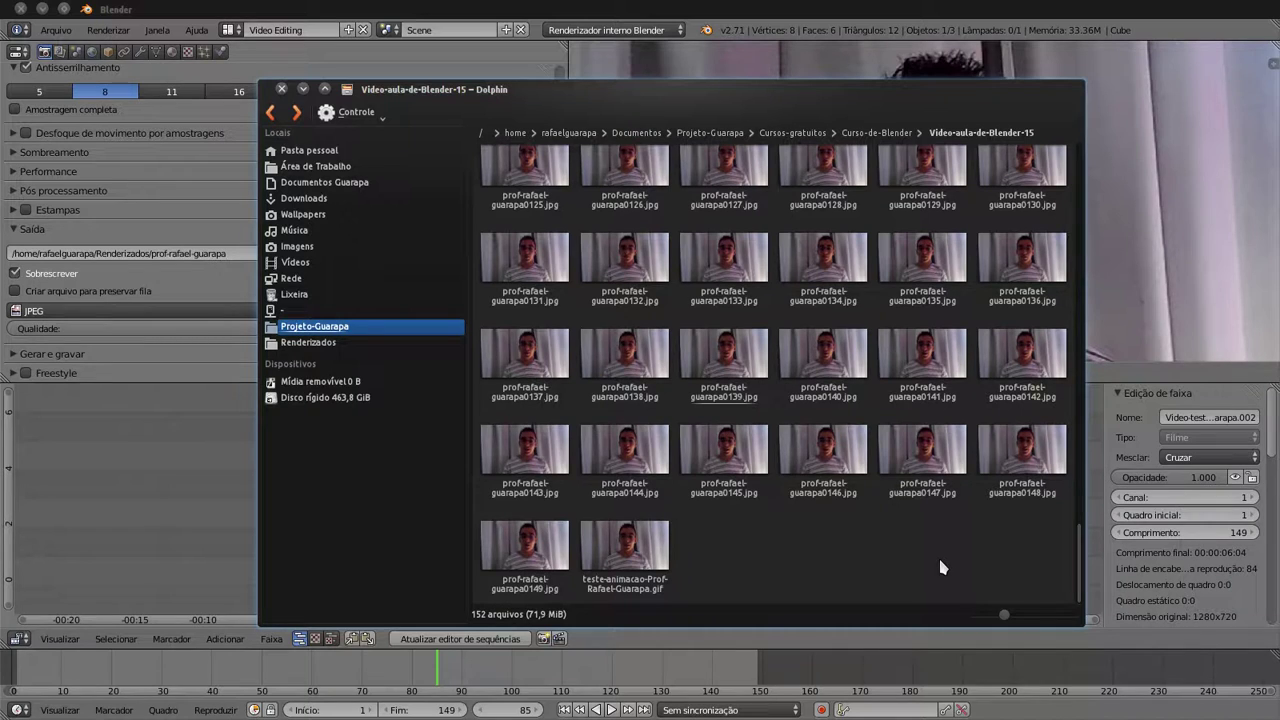
# Step: Scroll the folder down to the last frames and the finished GIF
pyautogui.scroll(10, 830, 295)
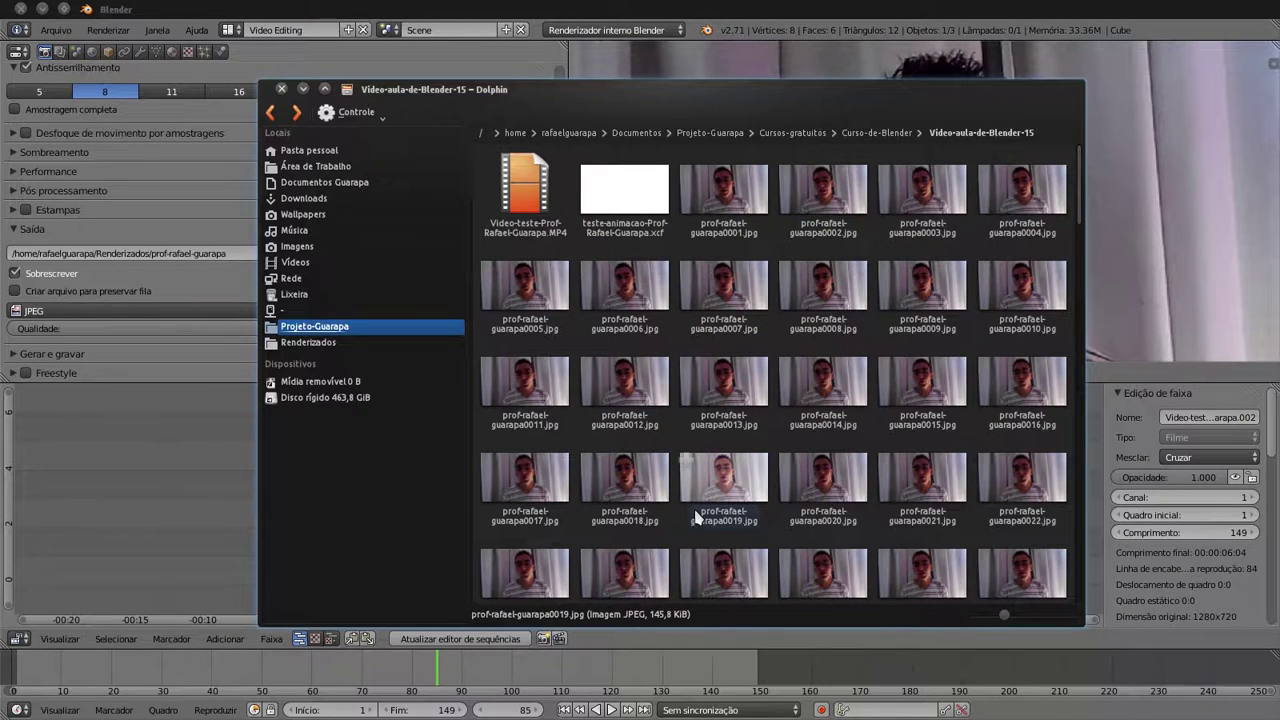
pyautogui.scroll(-5, 697, 515)
pyautogui.scroll(-5, 700, 518)
pyautogui.scroll(-5, 705, 520)
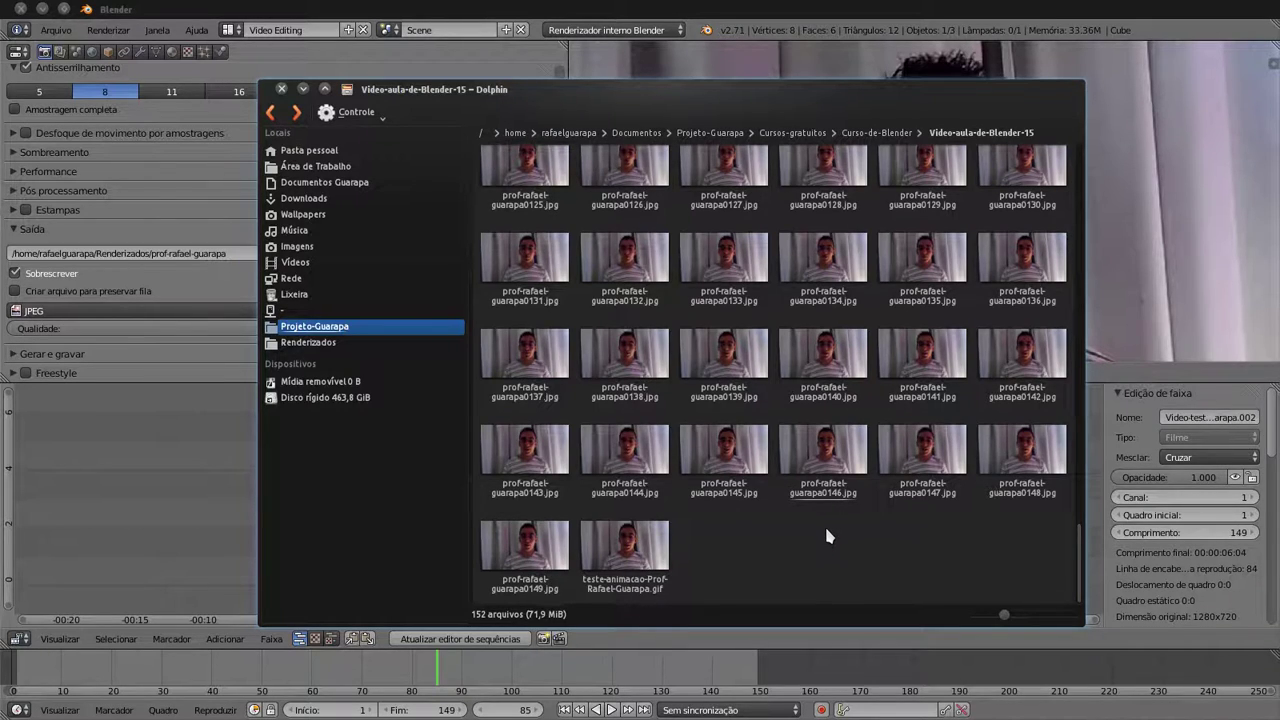
# Step: With Dolphin minimized, try PNG as Blender's output format, then revert to JPEG
pyautogui.click(303, 89)
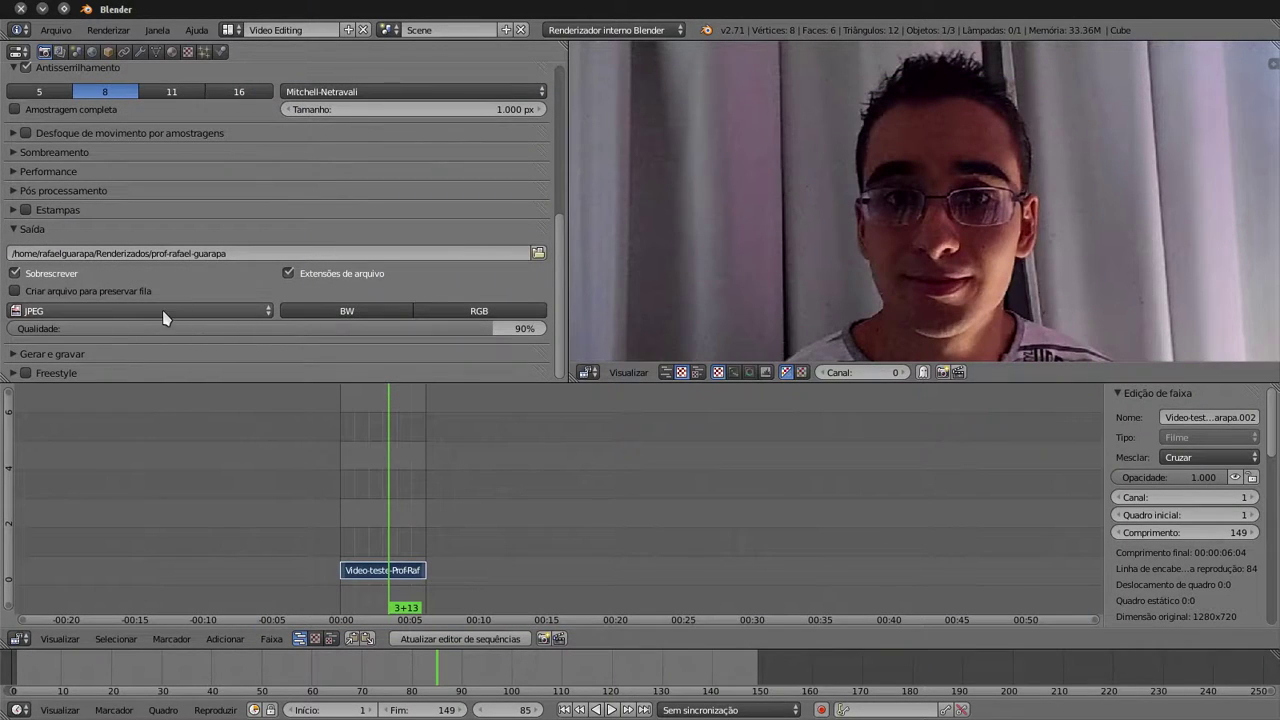
pyautogui.click(163, 313)
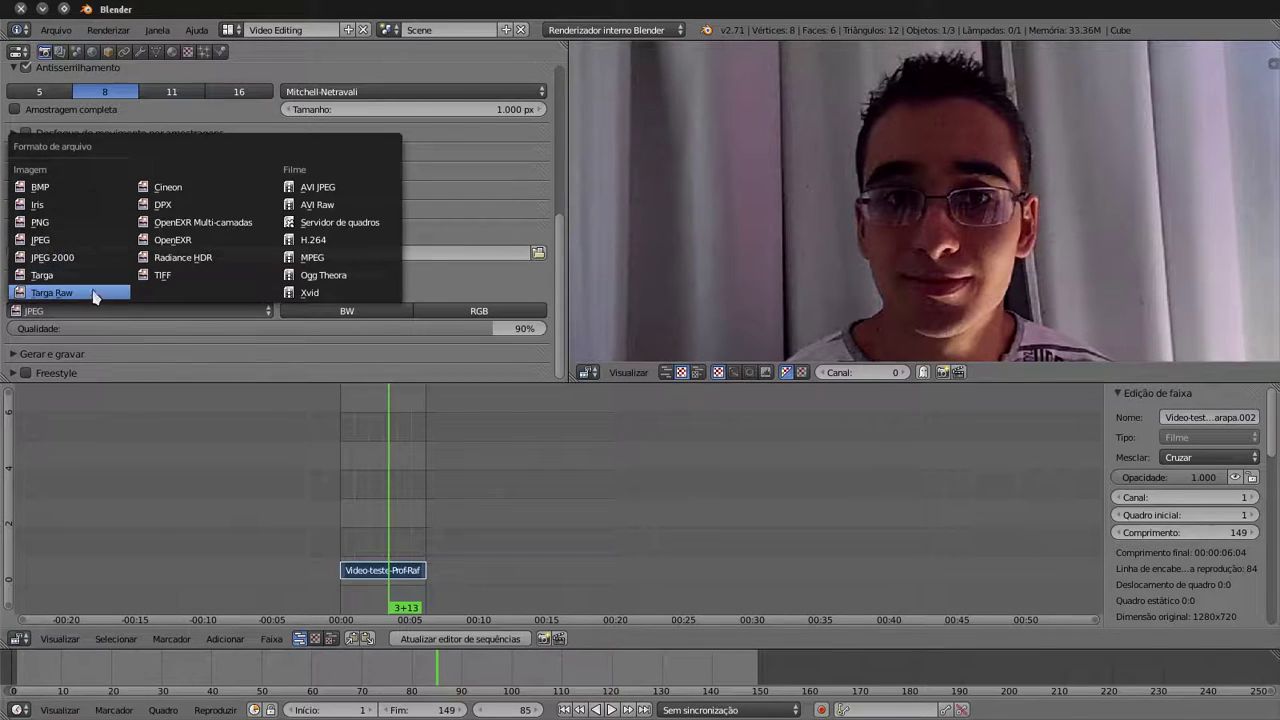
pyautogui.click(90, 230)
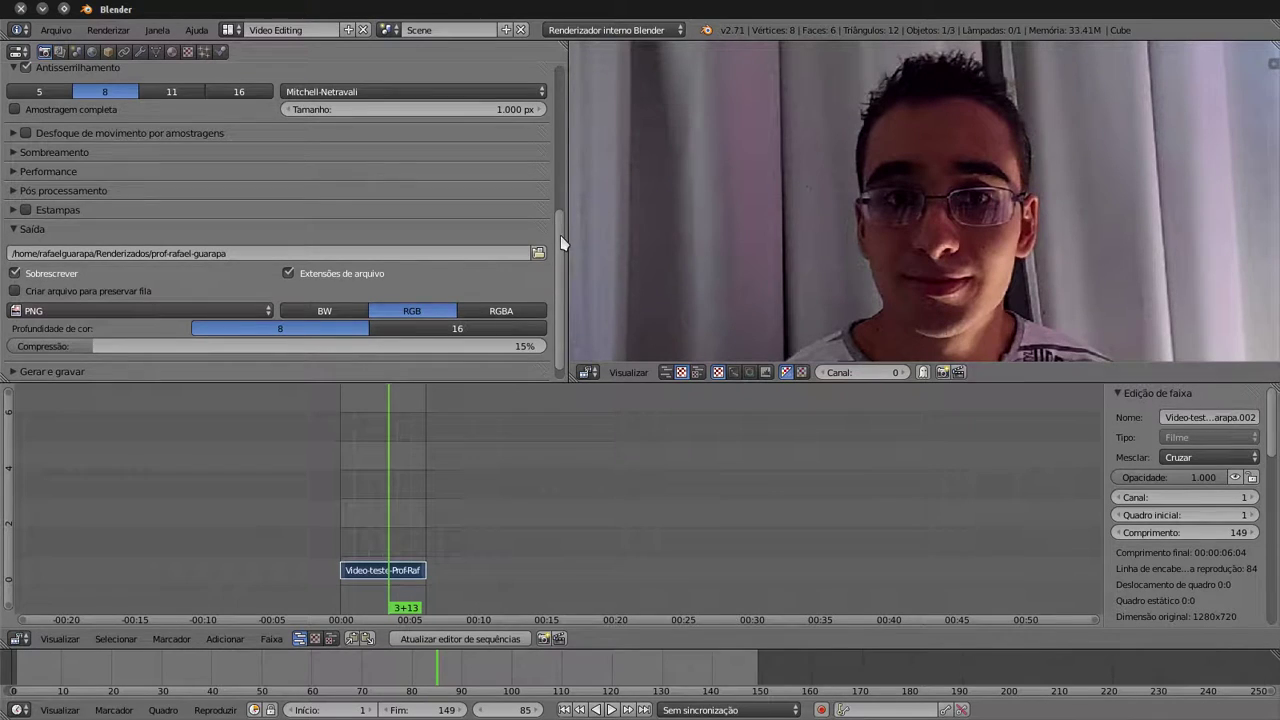
pyautogui.scroll(-1, 560, 249)
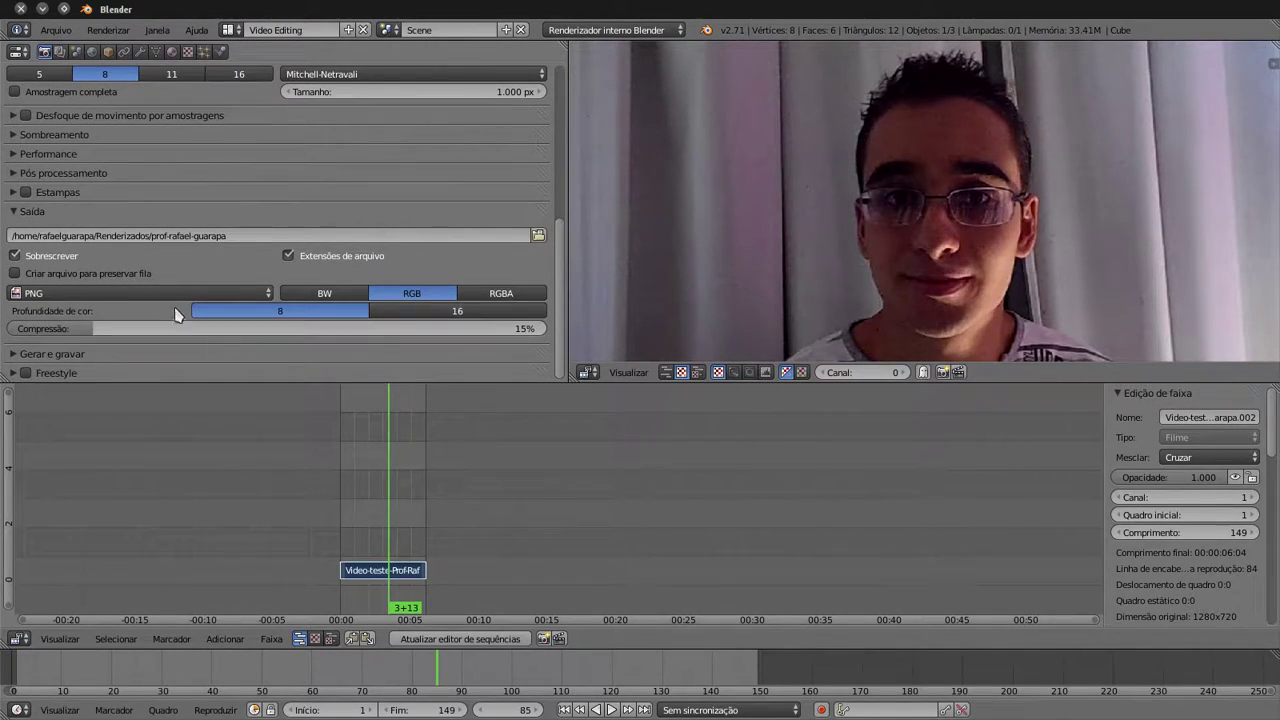
pyautogui.click(165, 295)
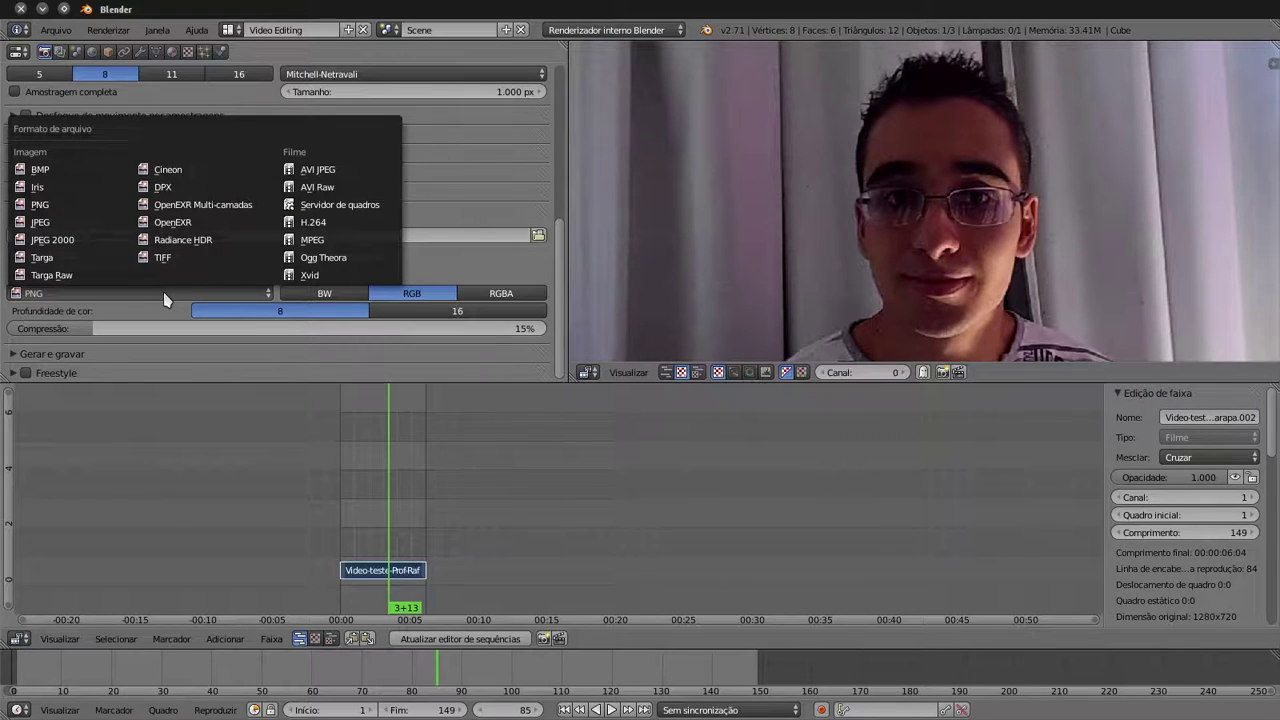
pyautogui.click(40, 222)
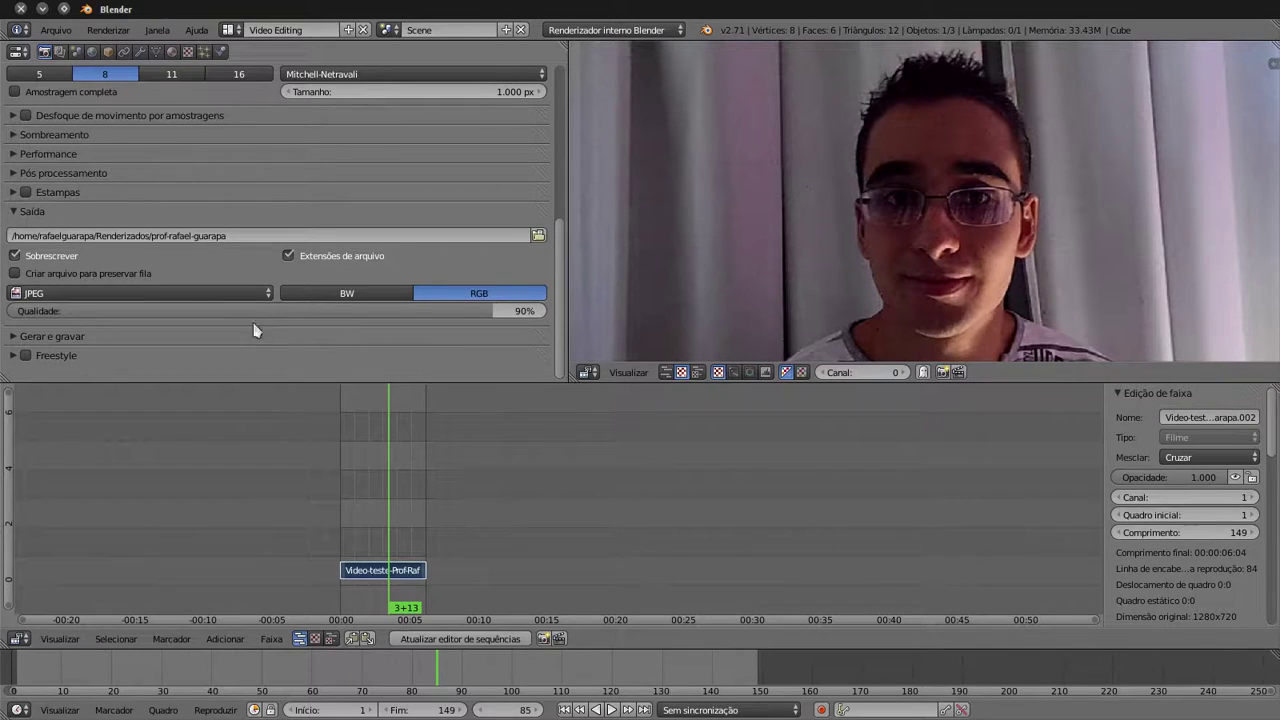
pyautogui.click(248, 294)
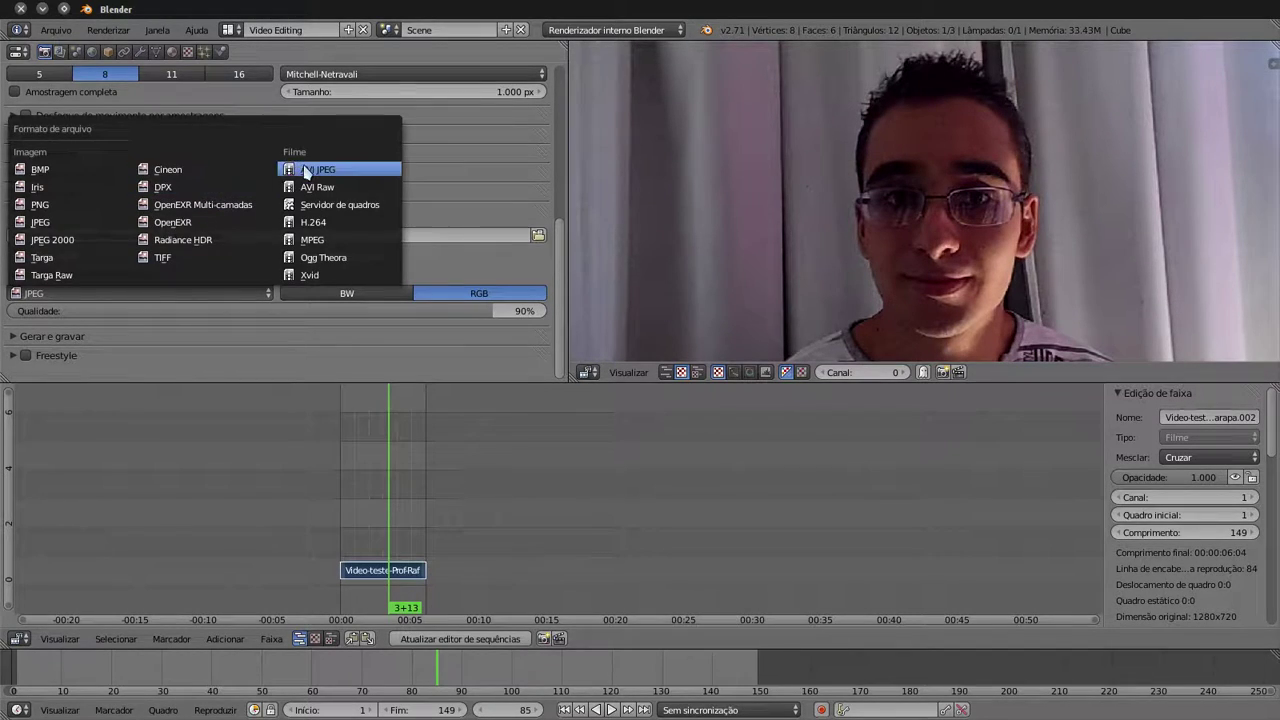